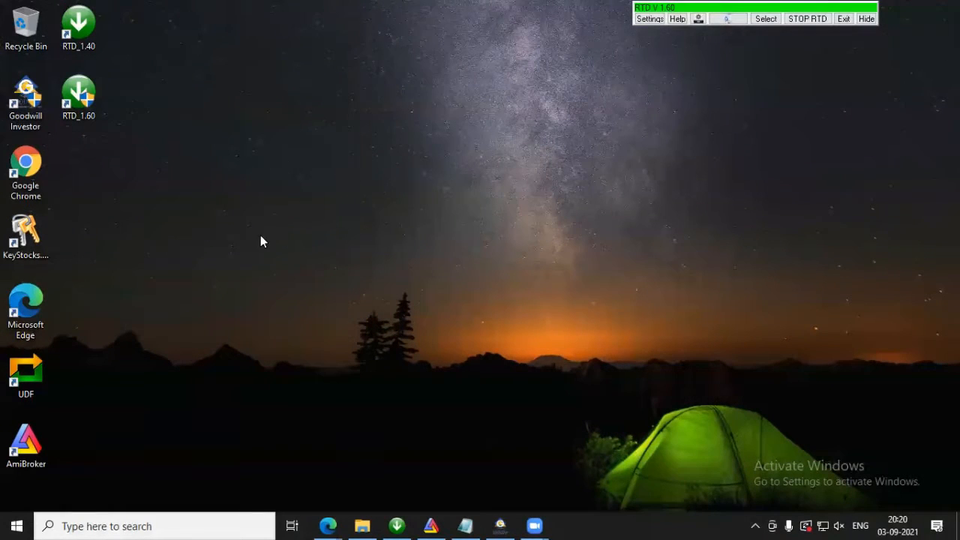
Step: Switch to NEST Trader and widen the Trading Symbol column of the MCX market watch to fit the full symbols
left_click(500, 526)
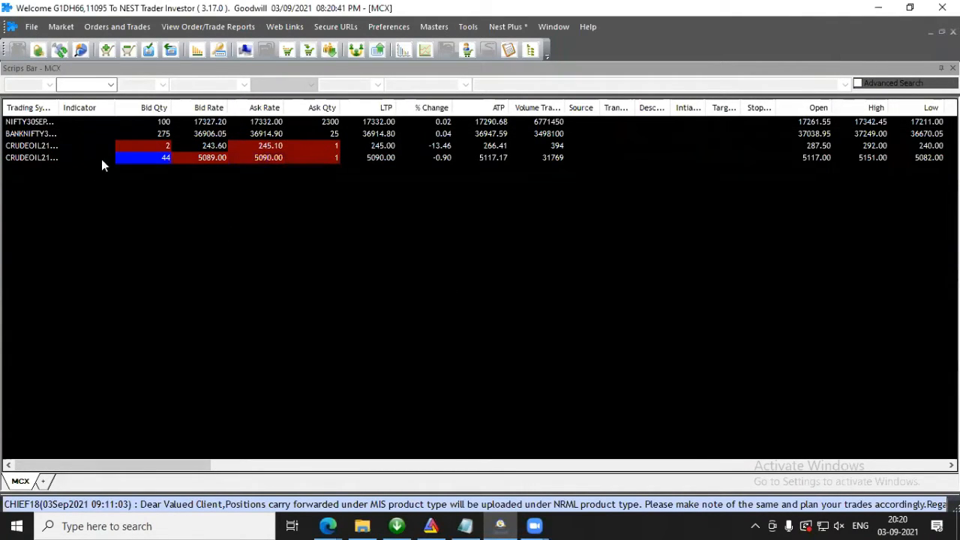
left_click_drag(59, 108, 99, 112)
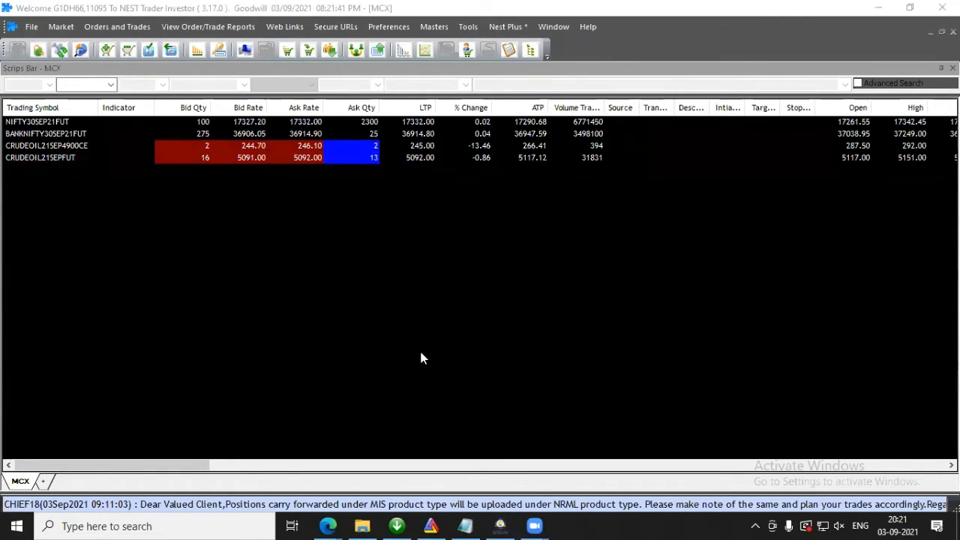
left_click(10, 525)
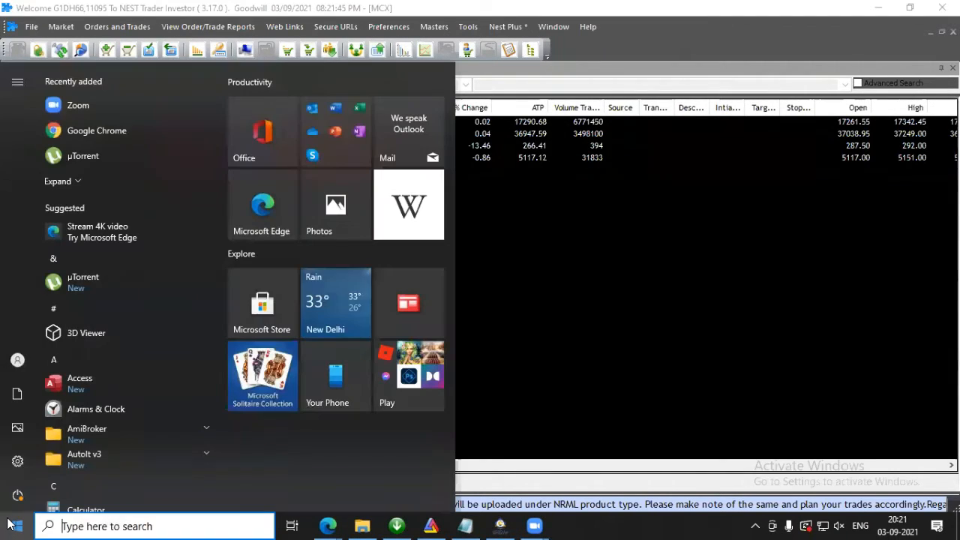
left_click(621, 325)
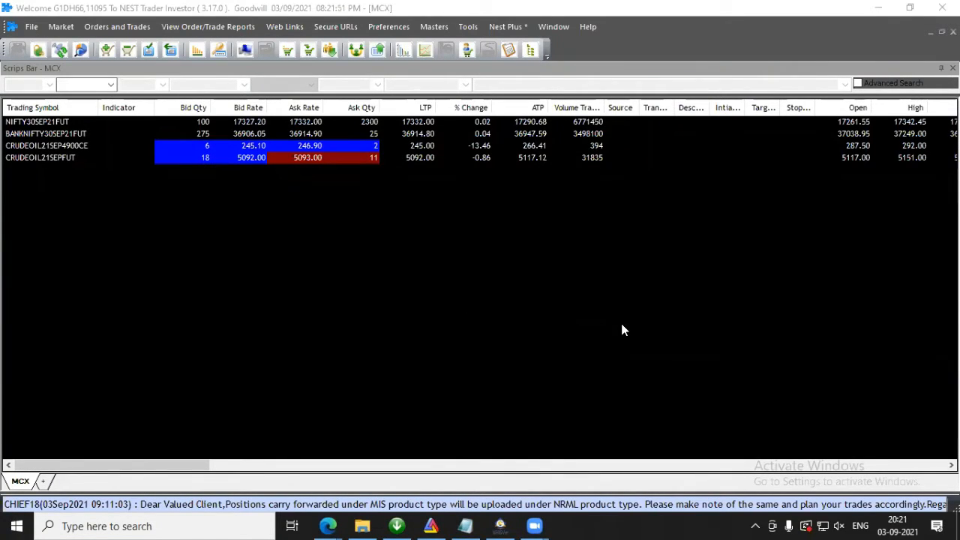
left_click(16, 525)
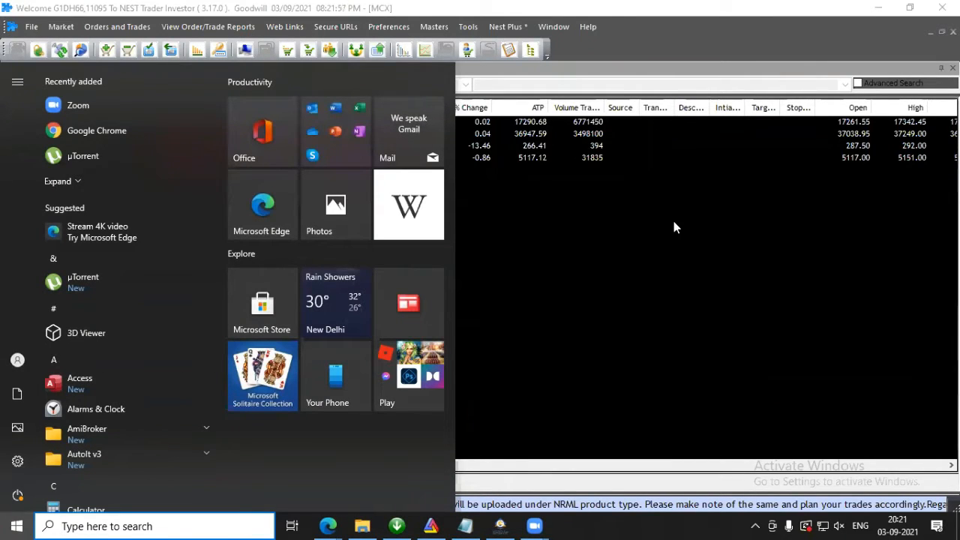
left_click(516, 260)
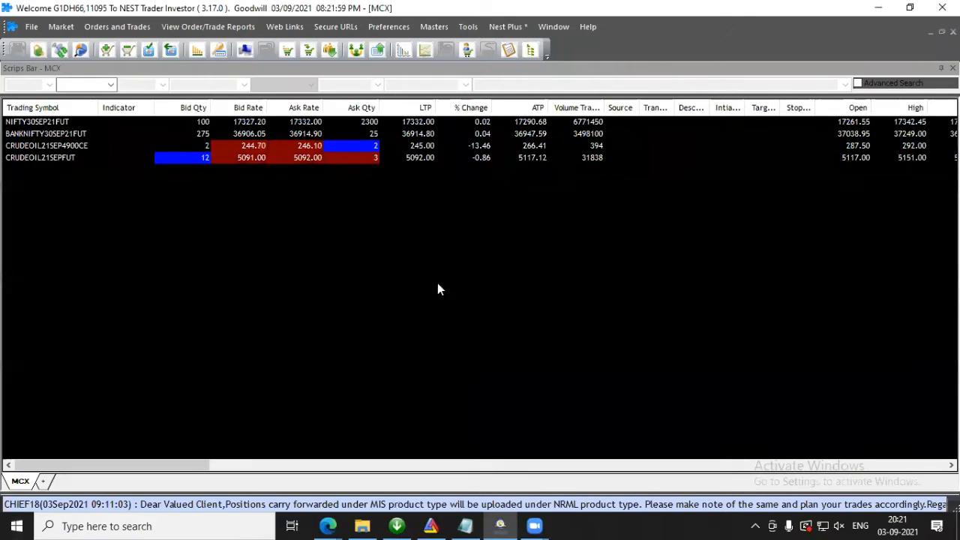
left_click(12, 526)
type("exce")
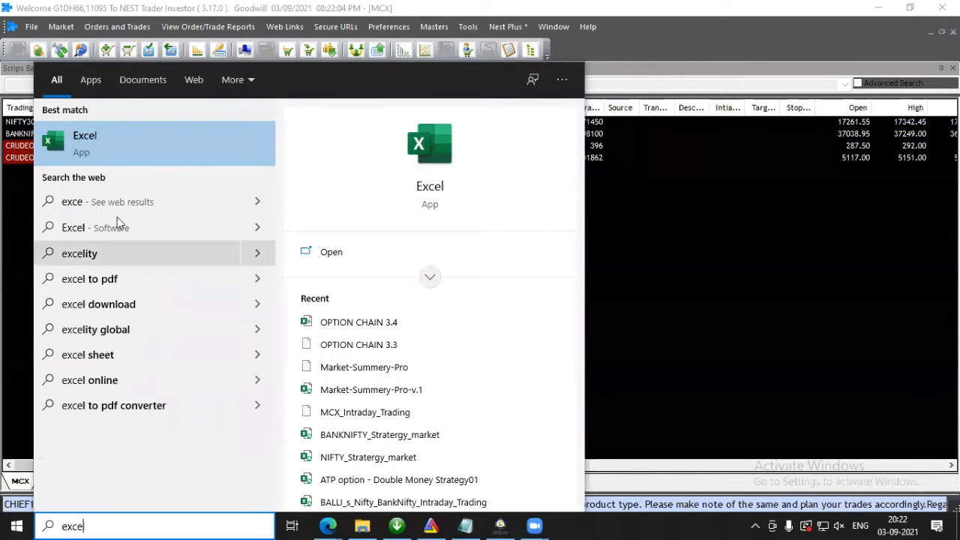
right_click(116, 160)
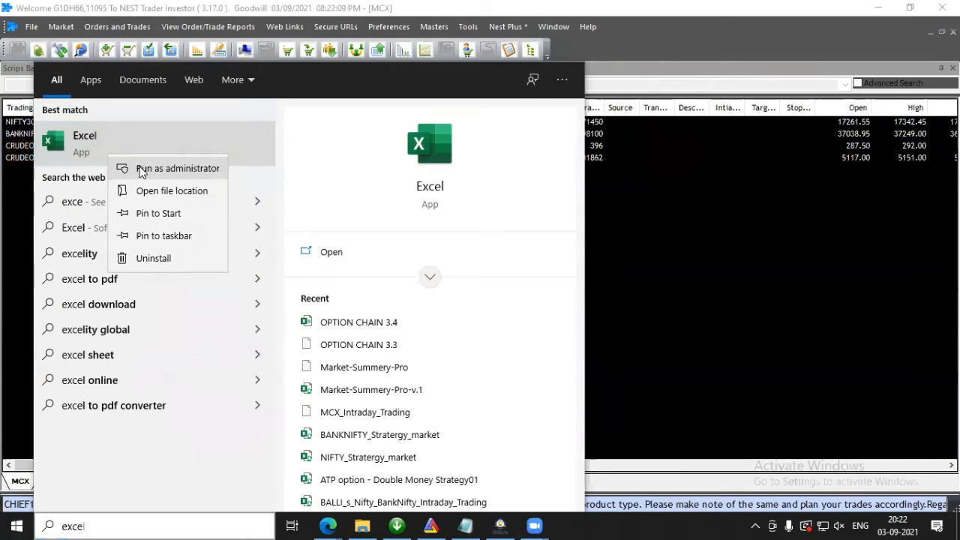
left_click(140, 172)
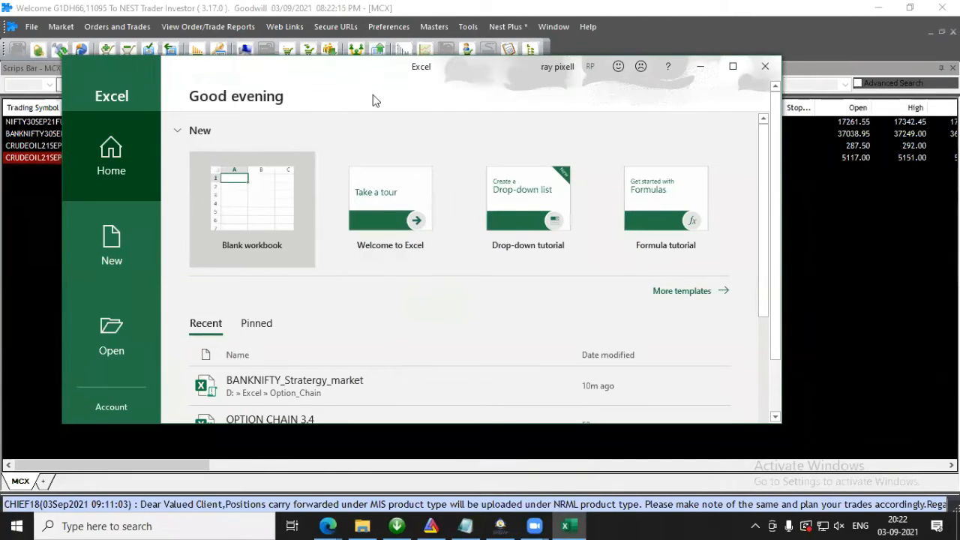
left_click_drag(375, 80, 312, 90)
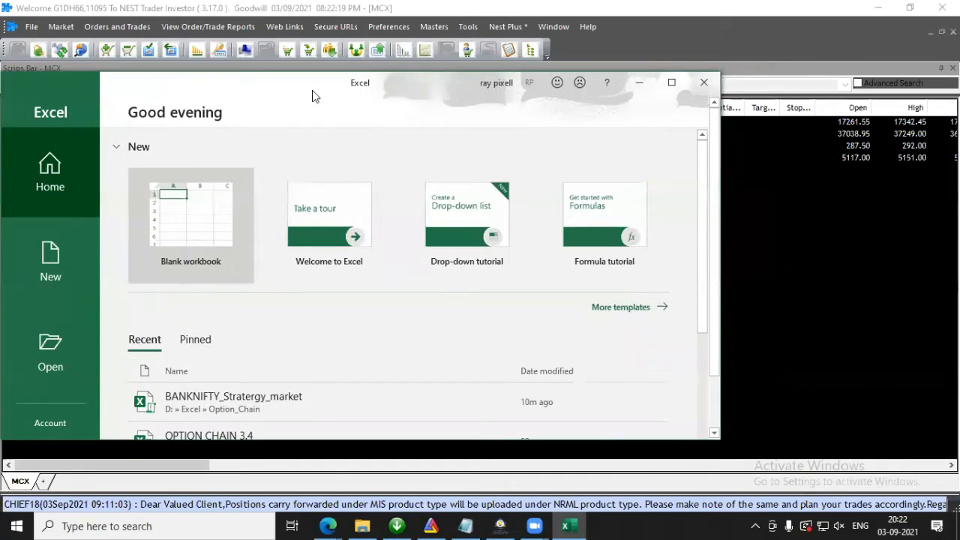
double_click(312, 90)
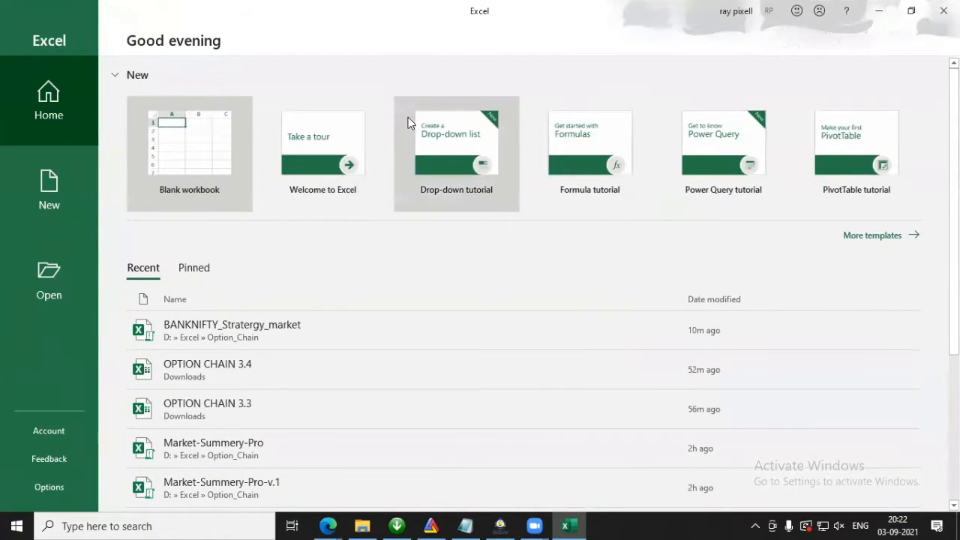
left_click(944, 10)
Step: Launch Excel as administrator and create a blank workbook
left_click(15, 525)
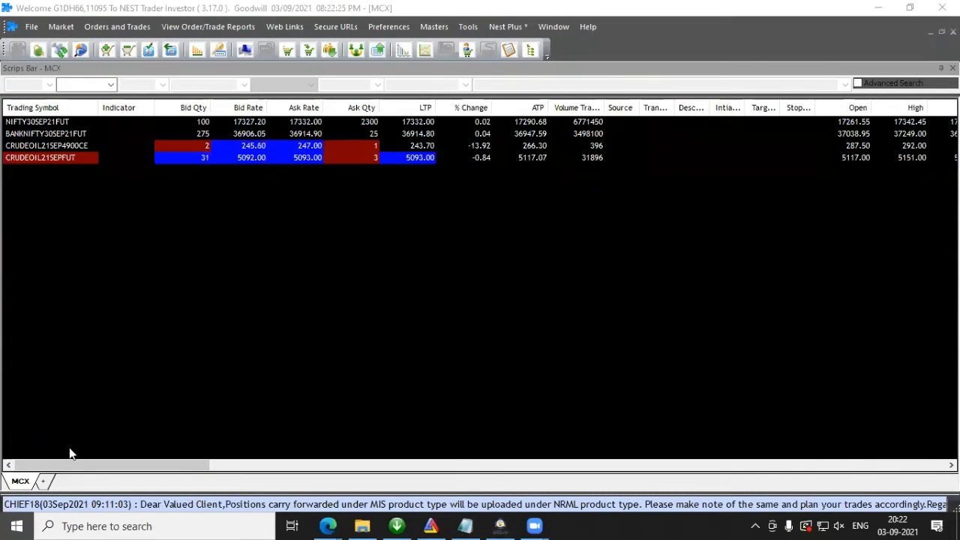
type("exce")
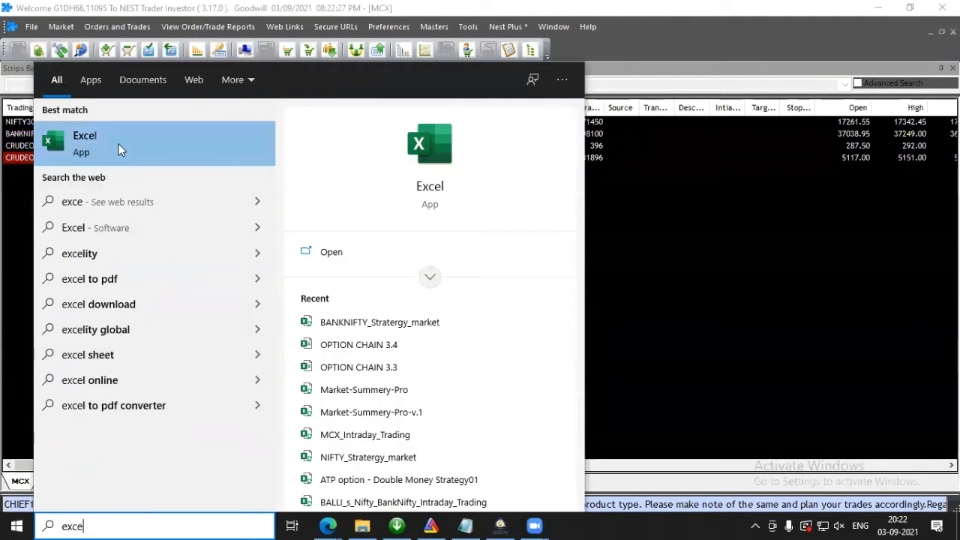
right_click(120, 150)
left_click(152, 164)
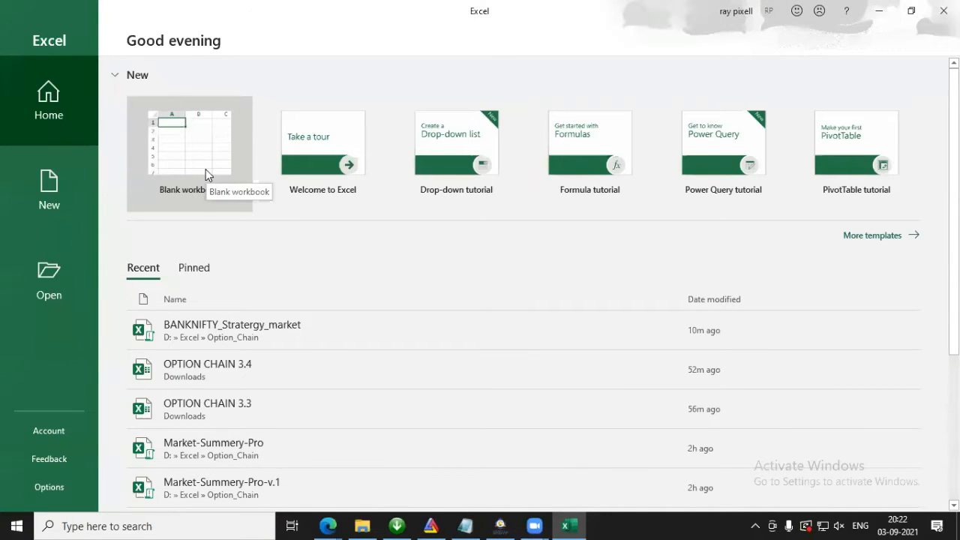
left_click(201, 144)
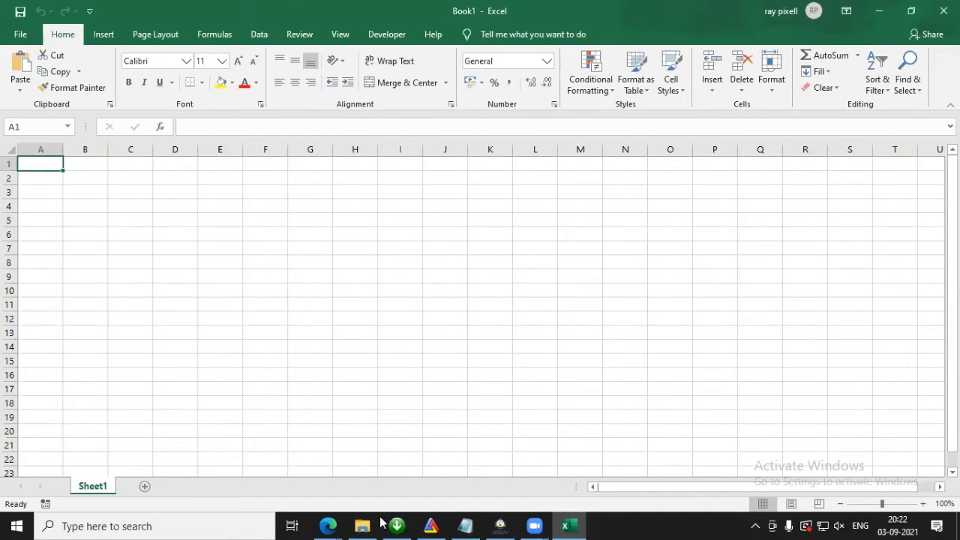
Step: Switch to NEST Trader, link all MCX market watch items to Excel, and return to the blank workbook
left_click(501, 525)
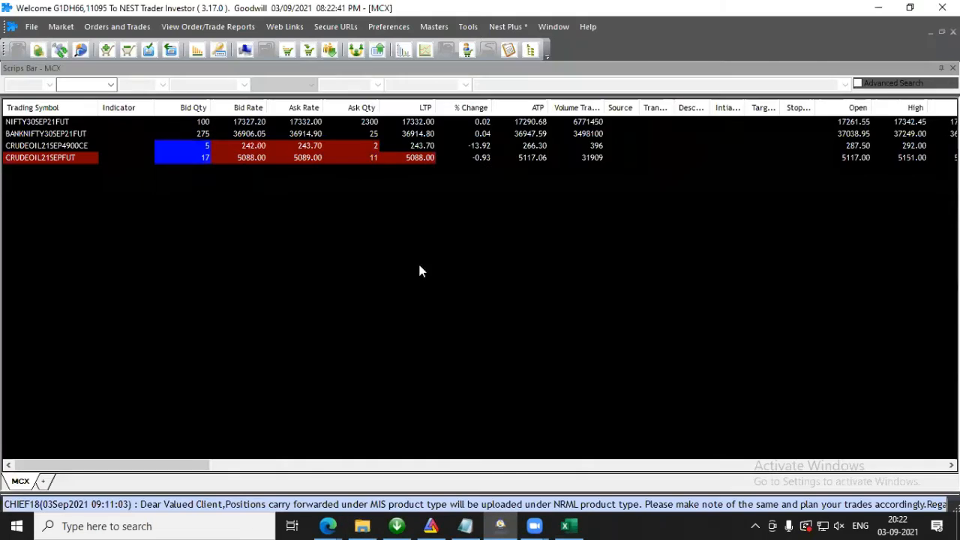
right_click(131, 144)
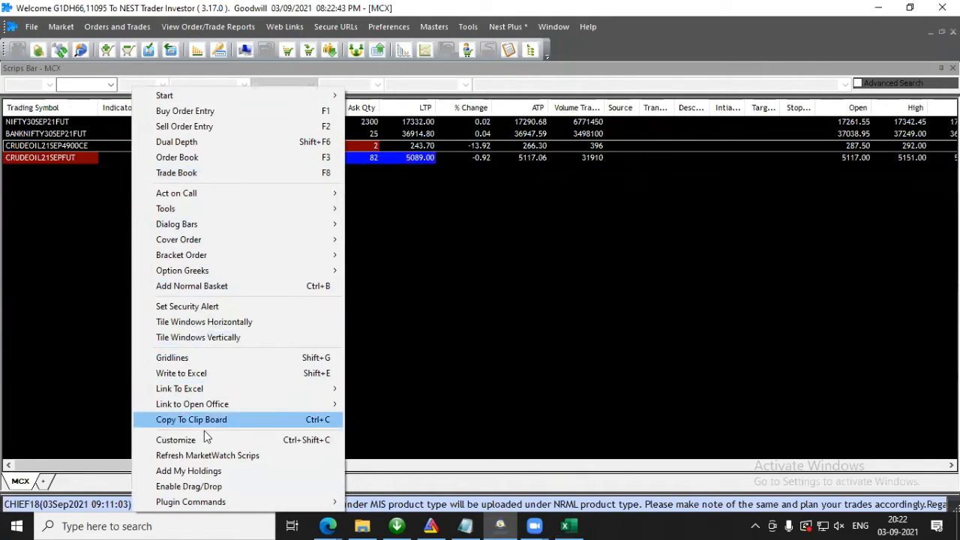
mouse_move(209, 386)
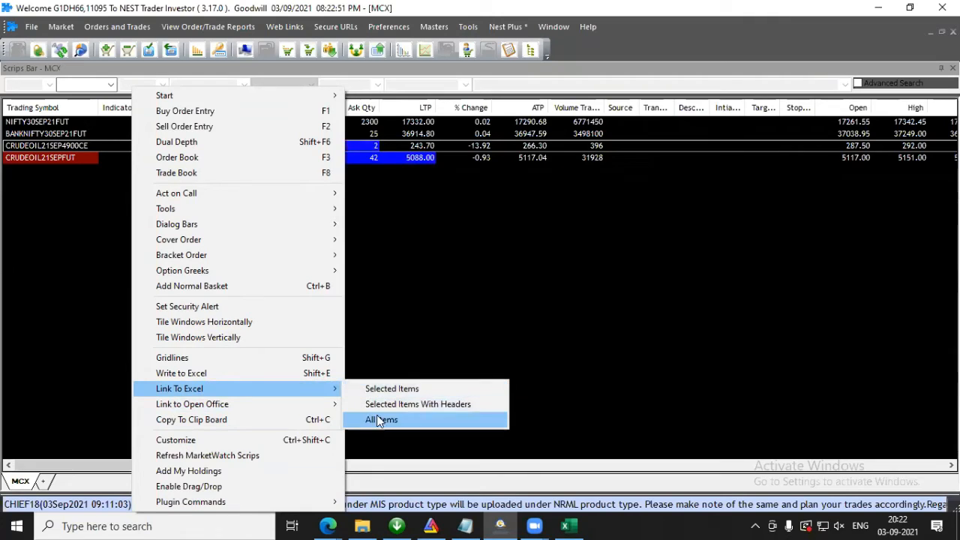
left_click(381, 422)
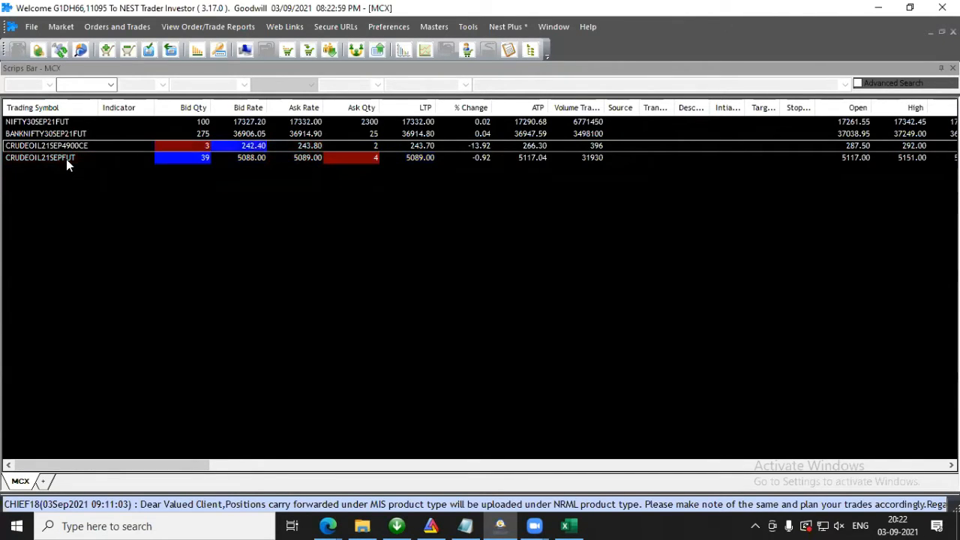
left_click(878, 8)
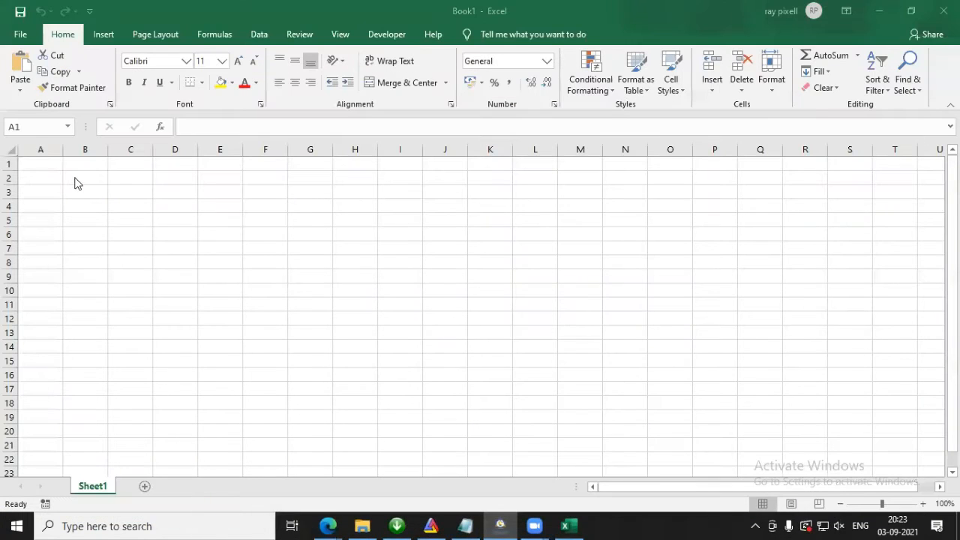
Step: Link all MCX market watch items from NEST Trader to Excel and paste them into the blank sheet at cell A1
mouse_move(497, 524)
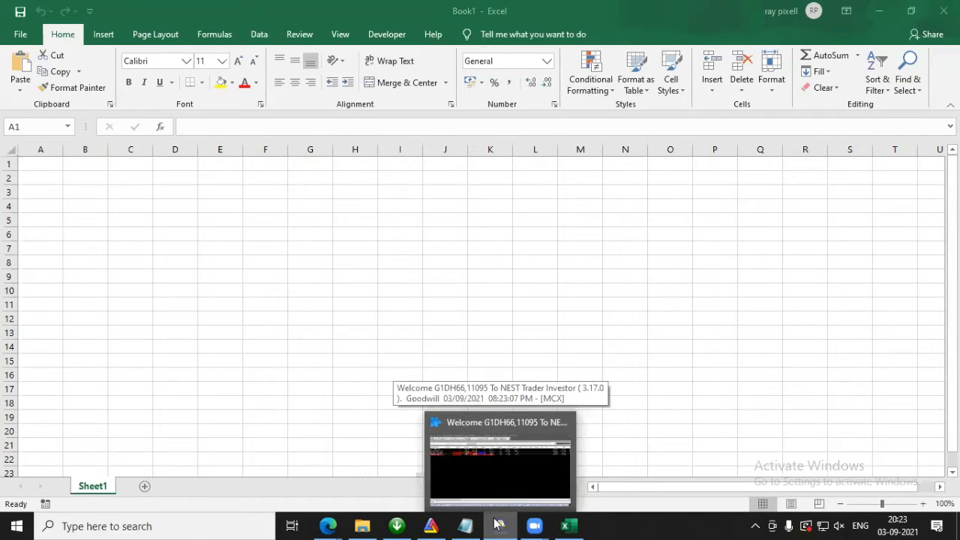
left_click(497, 524)
right_click(120, 121)
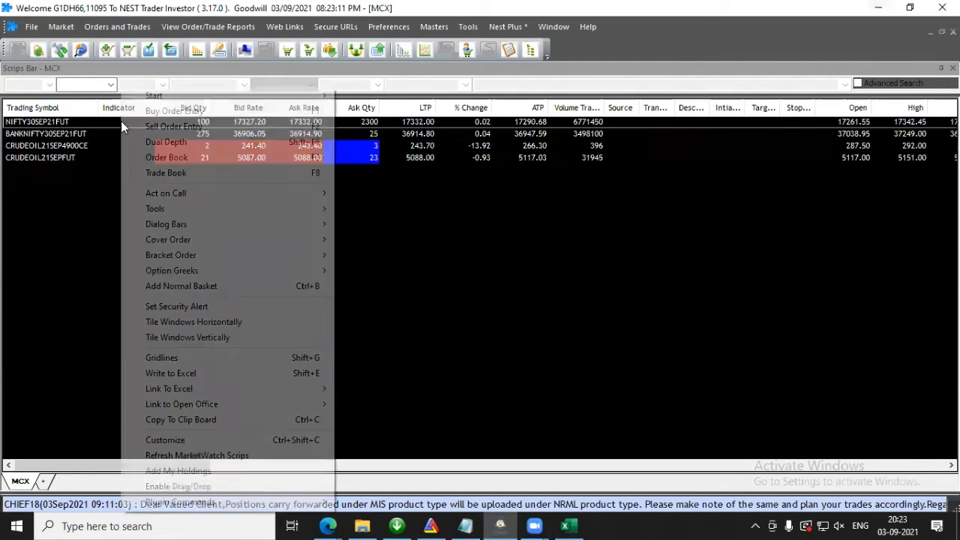
mouse_move(204, 389)
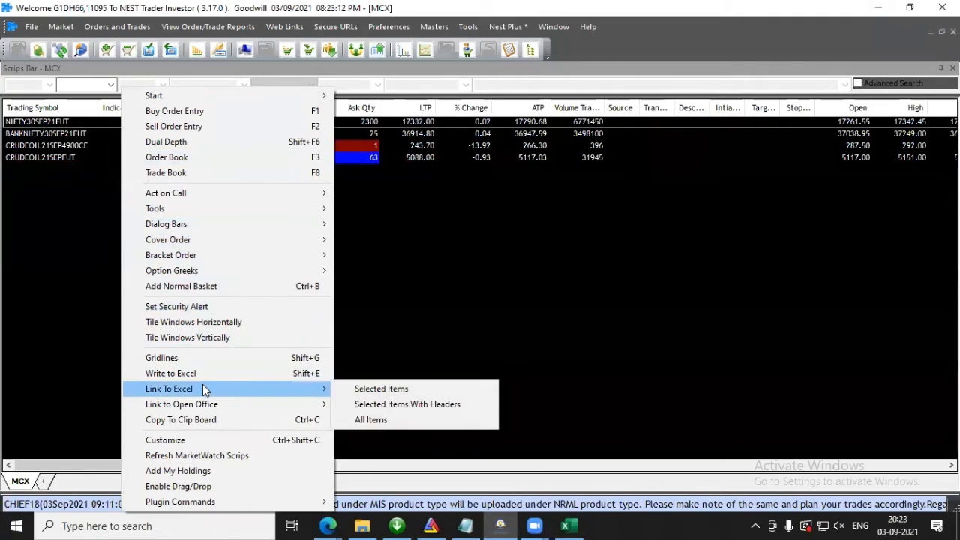
left_click(442, 420)
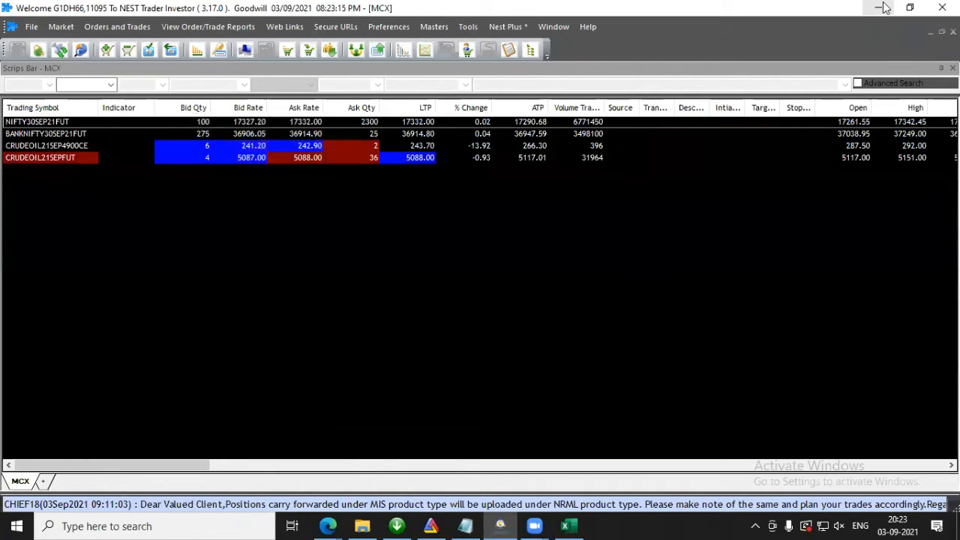
left_click(881, 7)
left_click(47, 169)
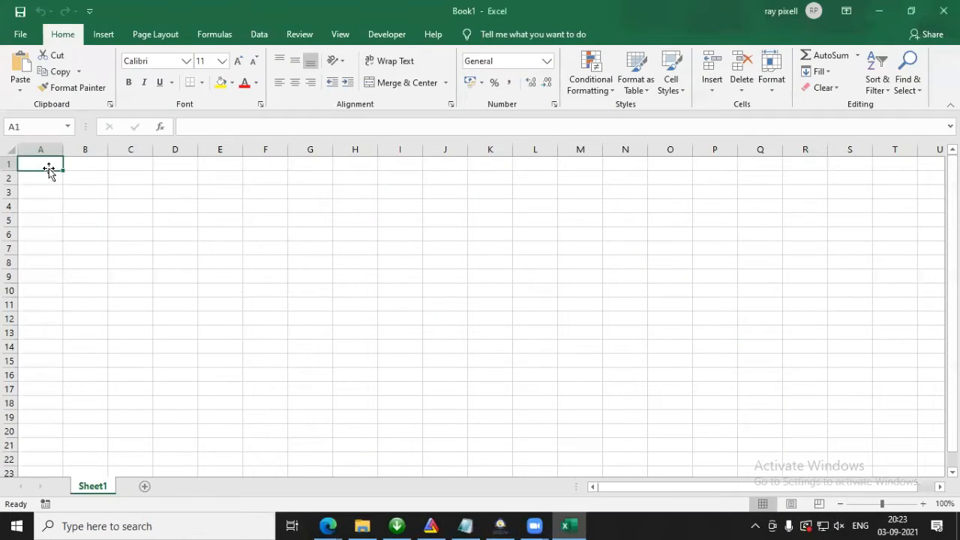
key("ctrl+v")
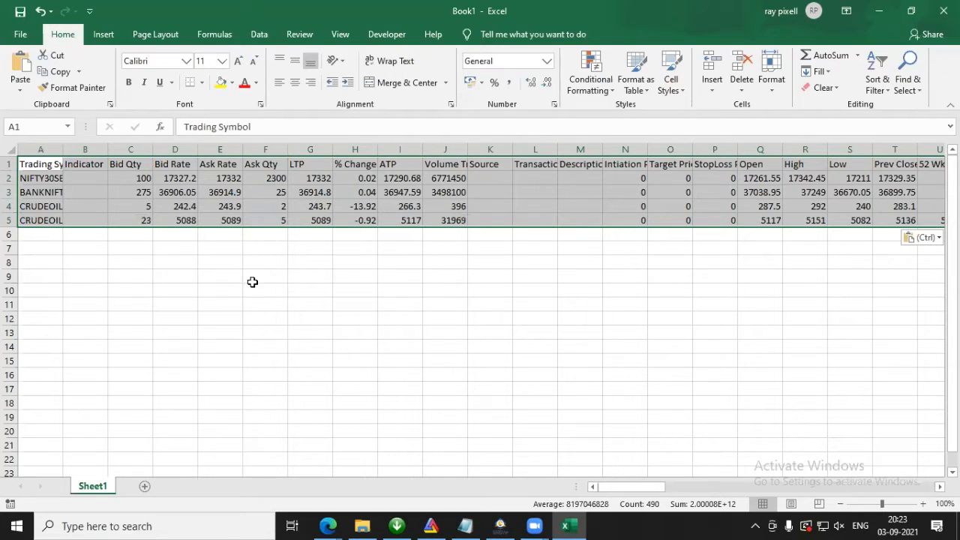
Step: Compare the live market watch rates in NEST Trader with the linked data in the workbook
left_click(502, 525)
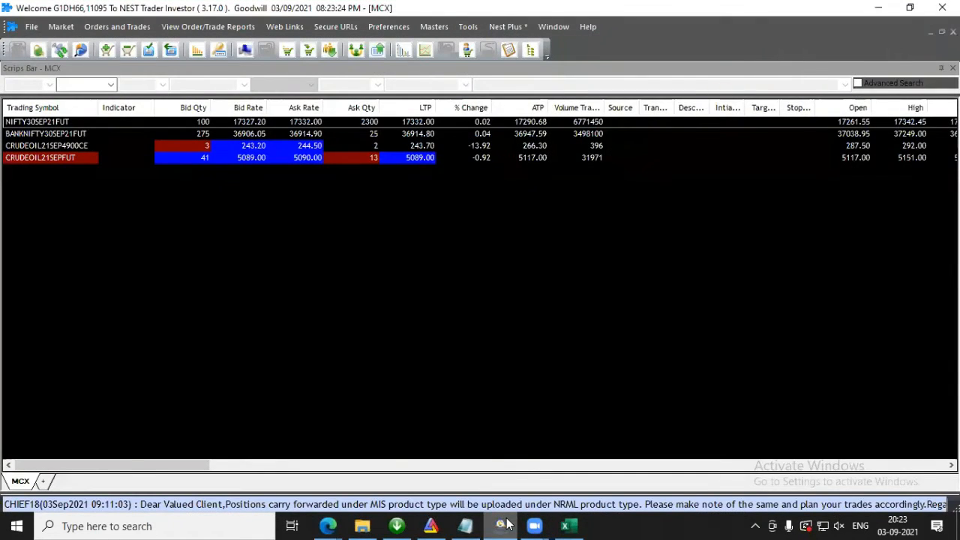
left_click(502, 525)
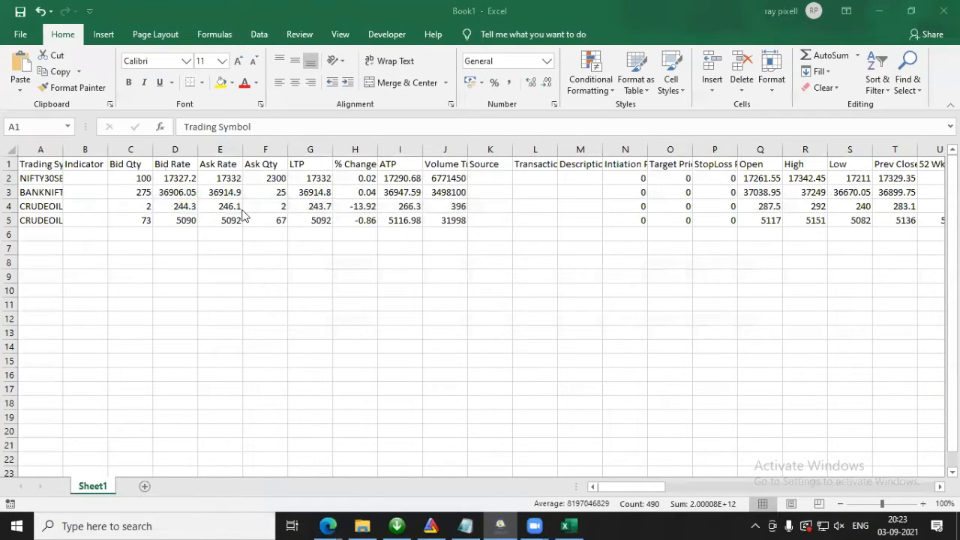
key("ctrl+v")
left_click(300, 244)
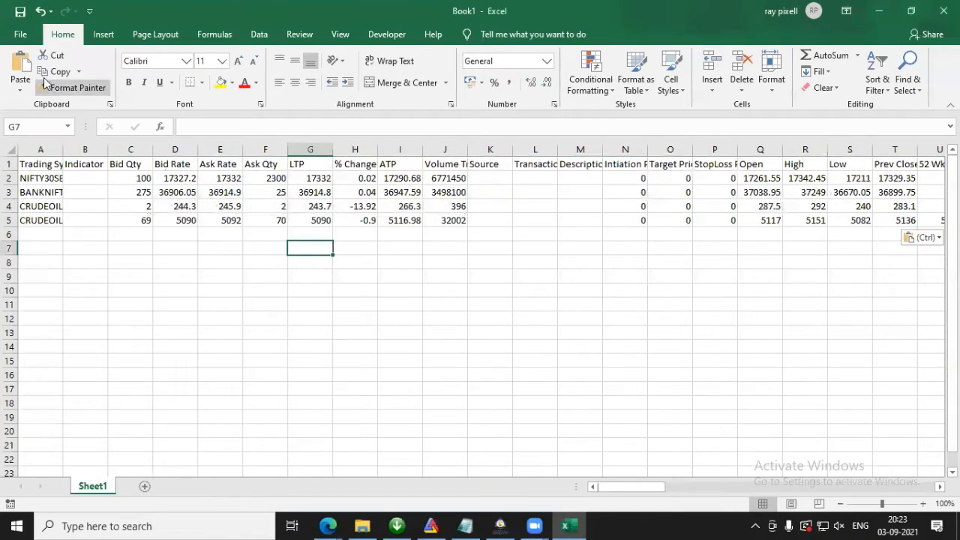
Step: Check the nest.scriprtd add-in details in Excel Options and inspect the RTD formula in cell E5
left_click(19, 37)
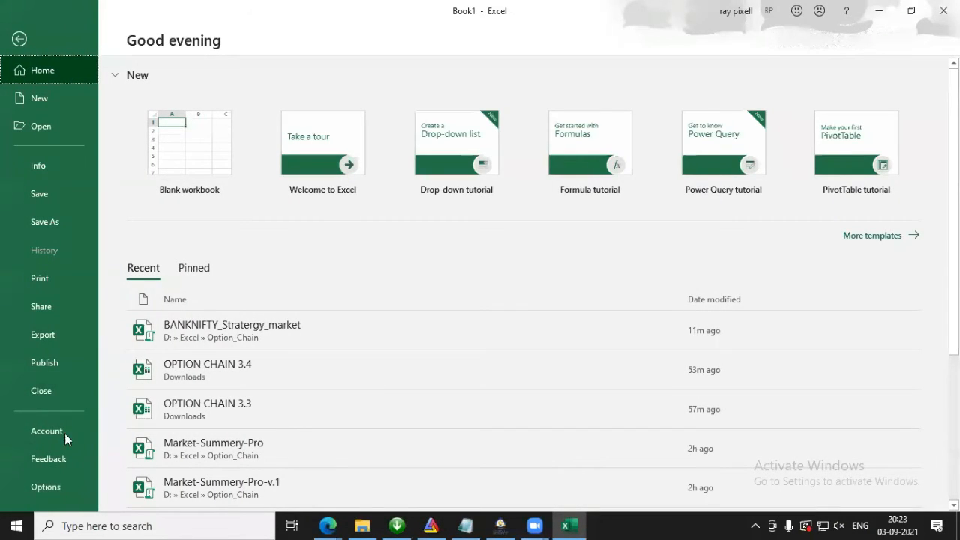
left_click(59, 481)
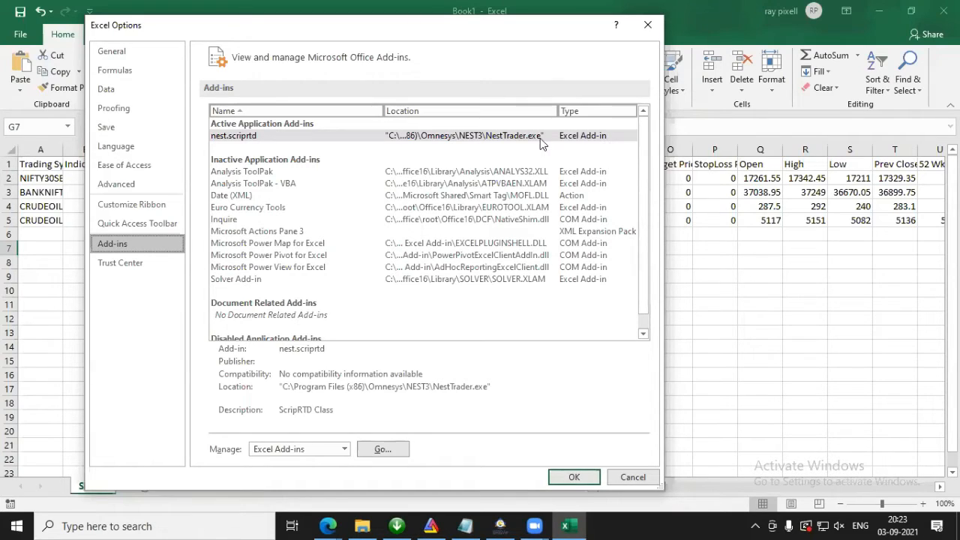
left_click(634, 478)
left_click(219, 261)
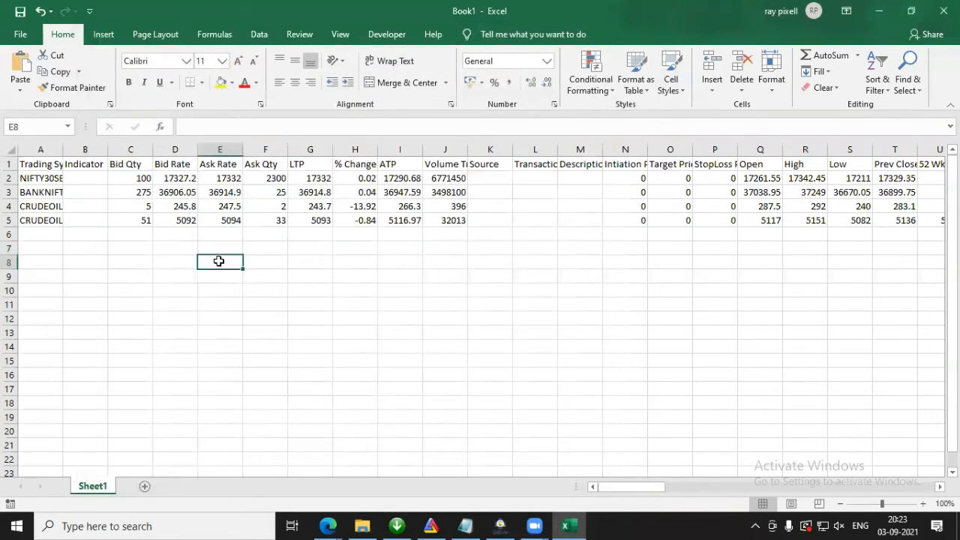
left_click(224, 219)
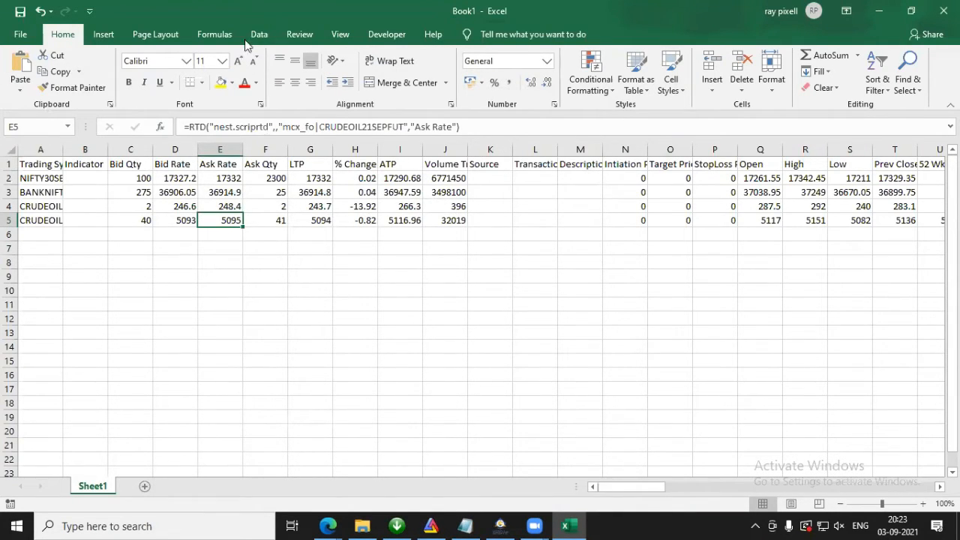
Step: Set the Trust Center's ActiveX settings to enable all controls without restrictions and without prompting
left_click(19, 35)
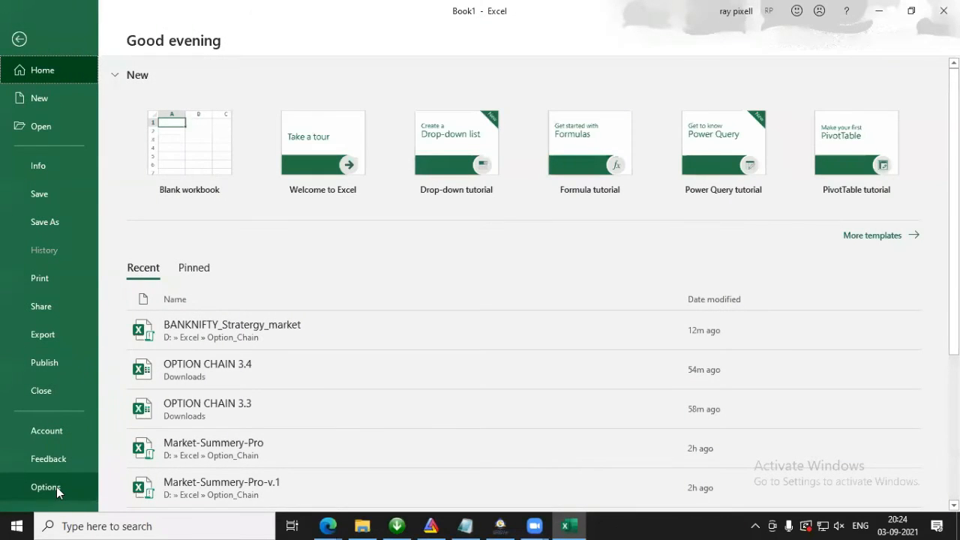
left_click(45, 487)
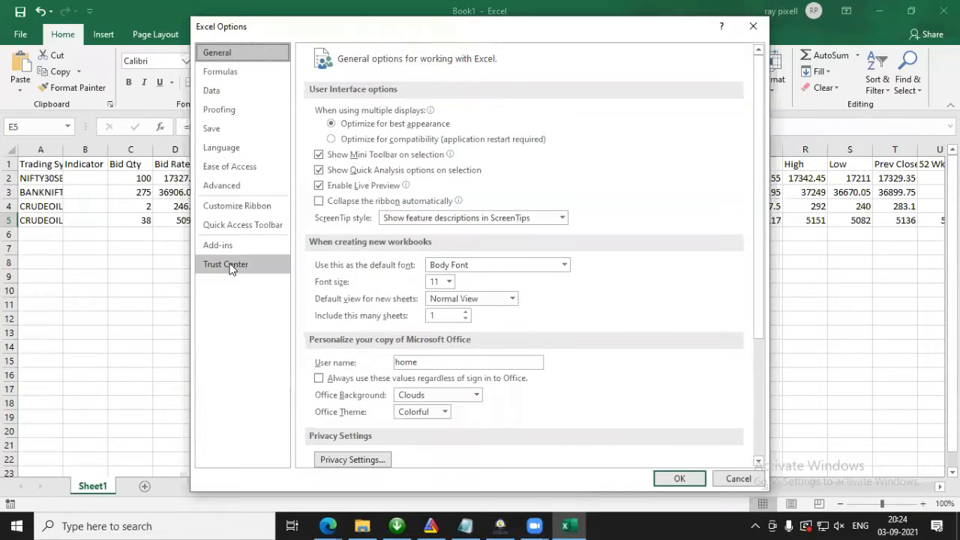
left_click(229, 267)
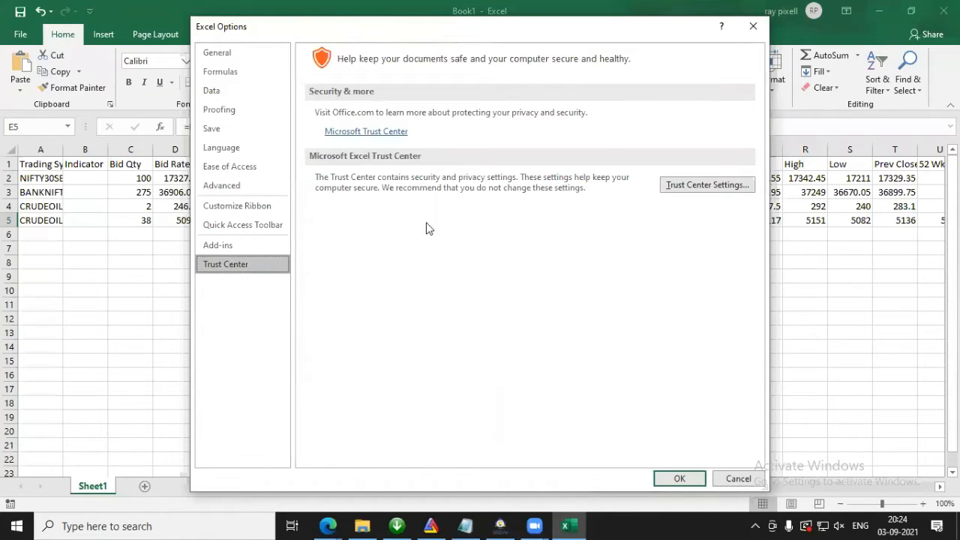
left_click(678, 187)
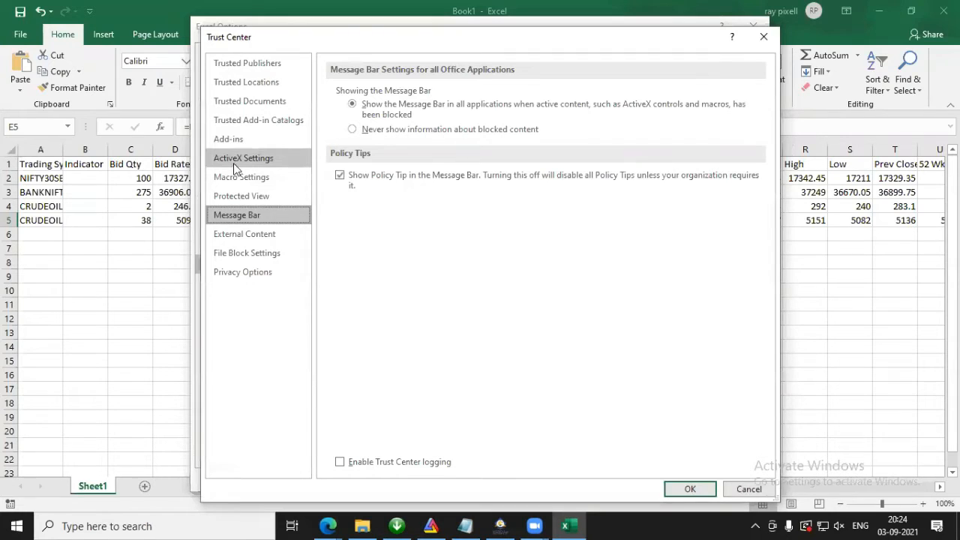
left_click(233, 163)
left_click(366, 151)
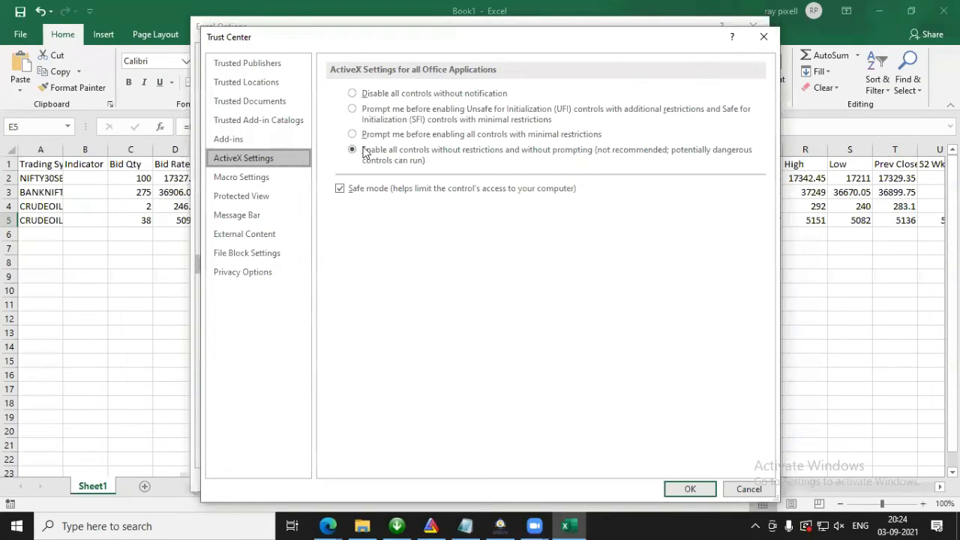
left_click_drag(447, 43, 338, 59)
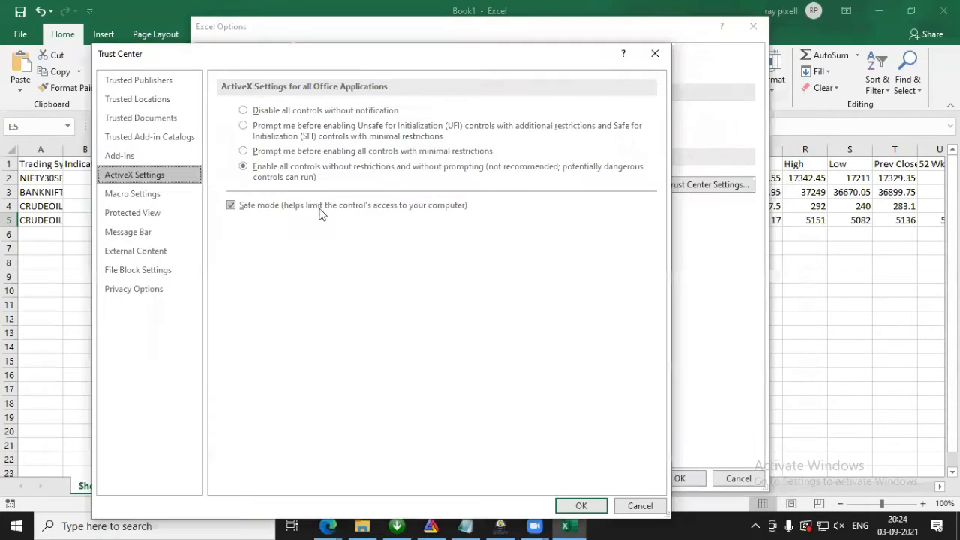
Step: Review the Trust Center's macro and external content security settings and accept the Excel Options
left_click(139, 196)
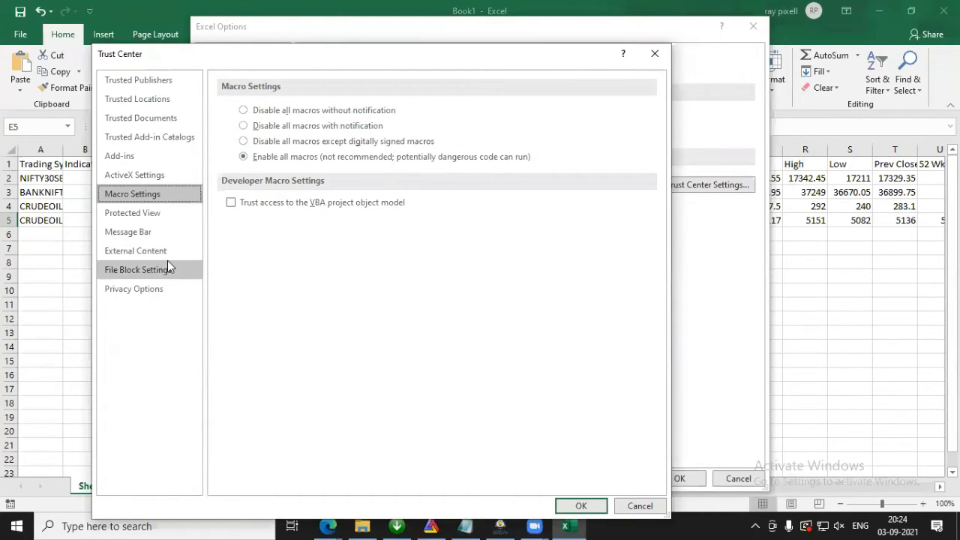
left_click(133, 253)
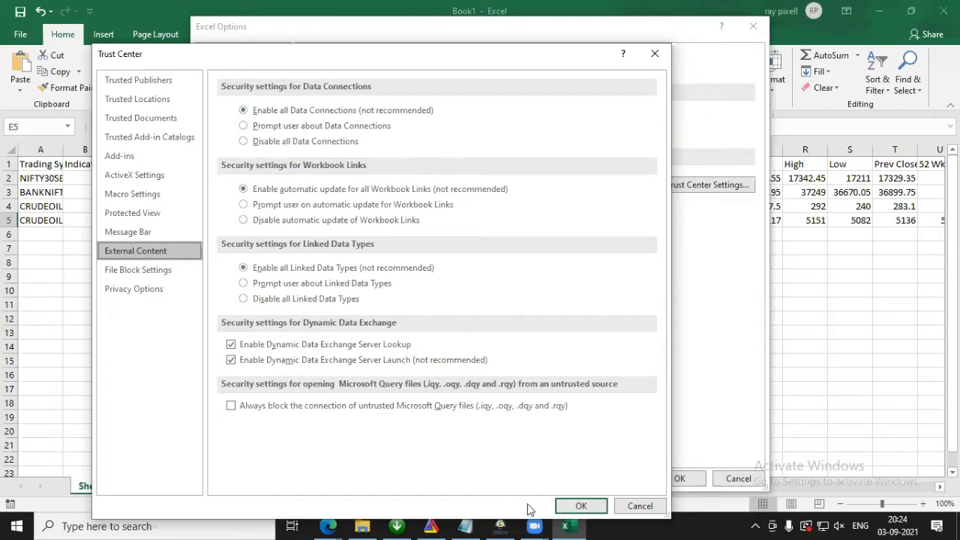
left_click(582, 505)
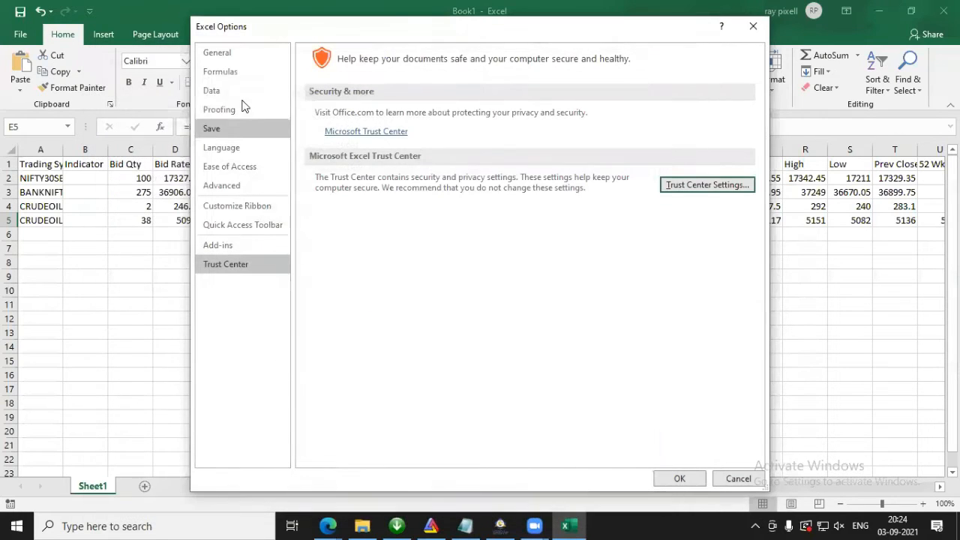
left_click(679, 478)
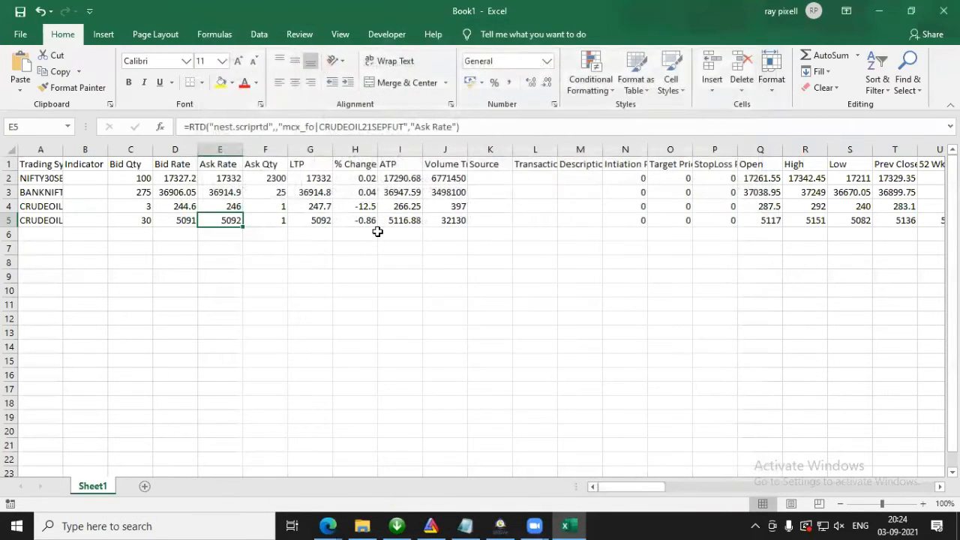
Step: Examine the linked column headers in row 1, from Bid Qty through Volume Traded Today
left_click(365, 318)
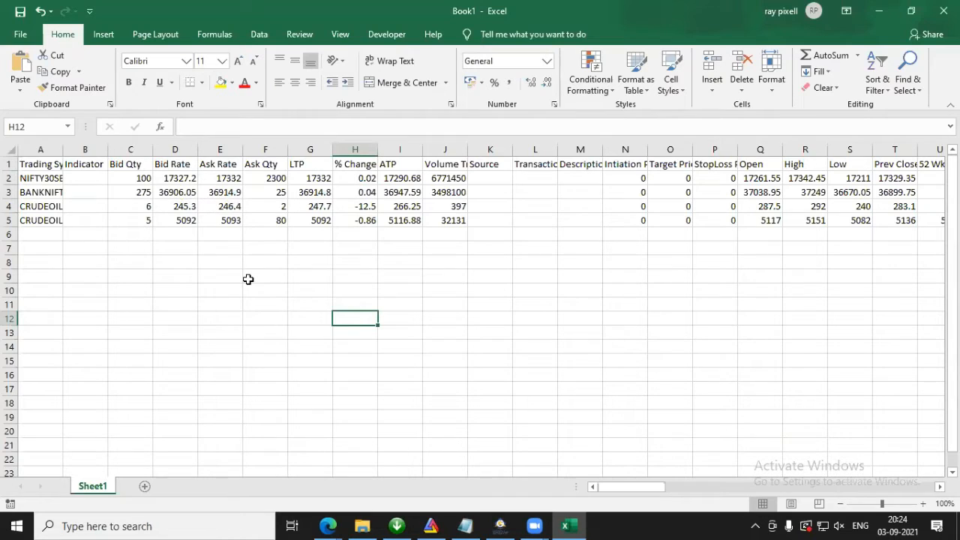
left_click(135, 162)
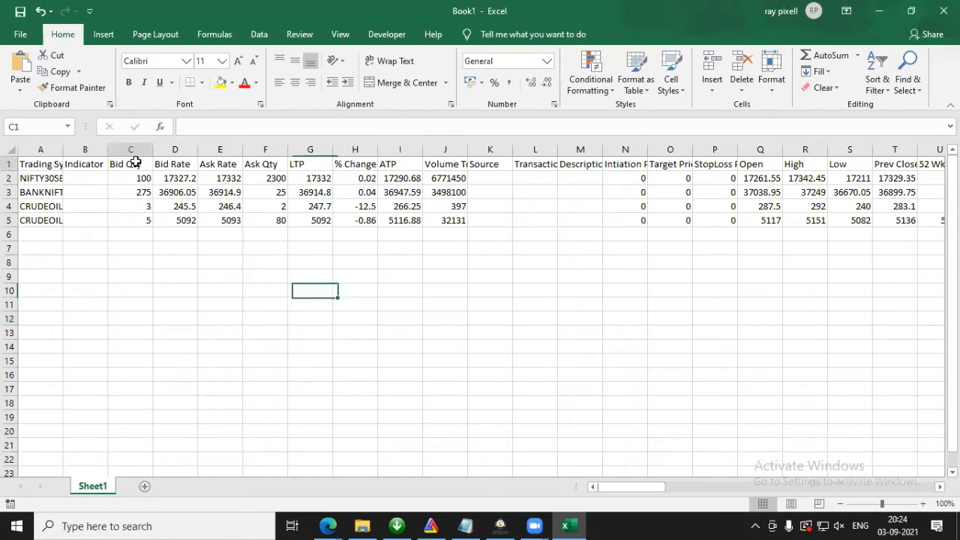
left_click(167, 163)
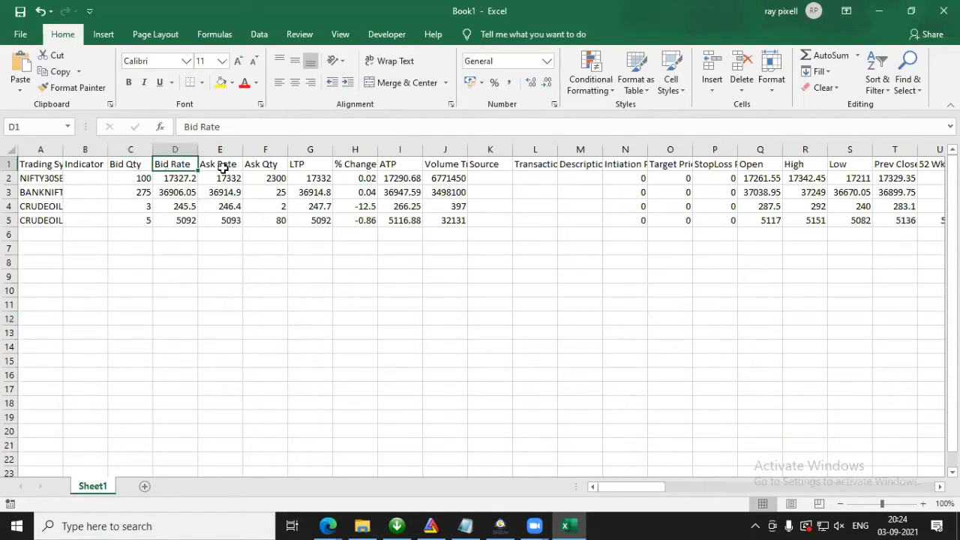
left_click(298, 166)
left_click(341, 166)
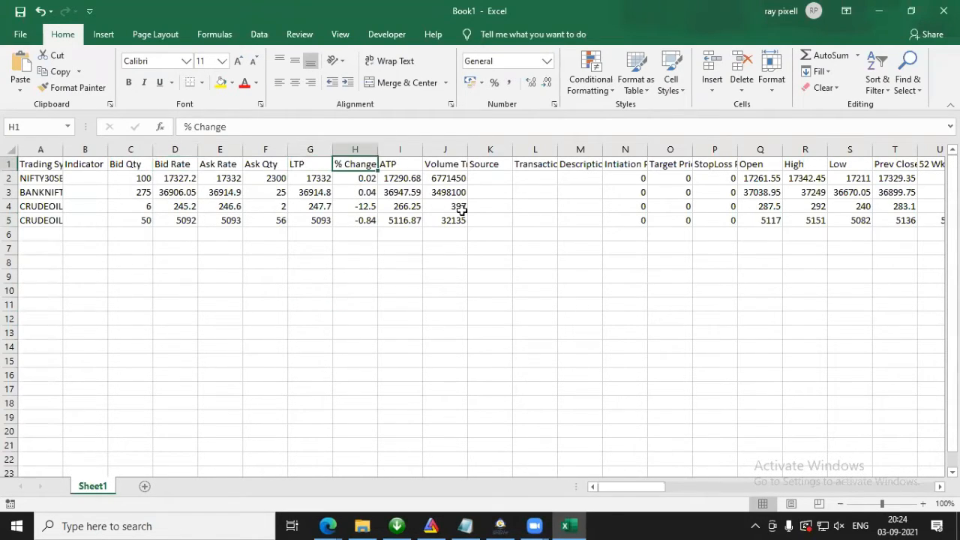
left_click(406, 165)
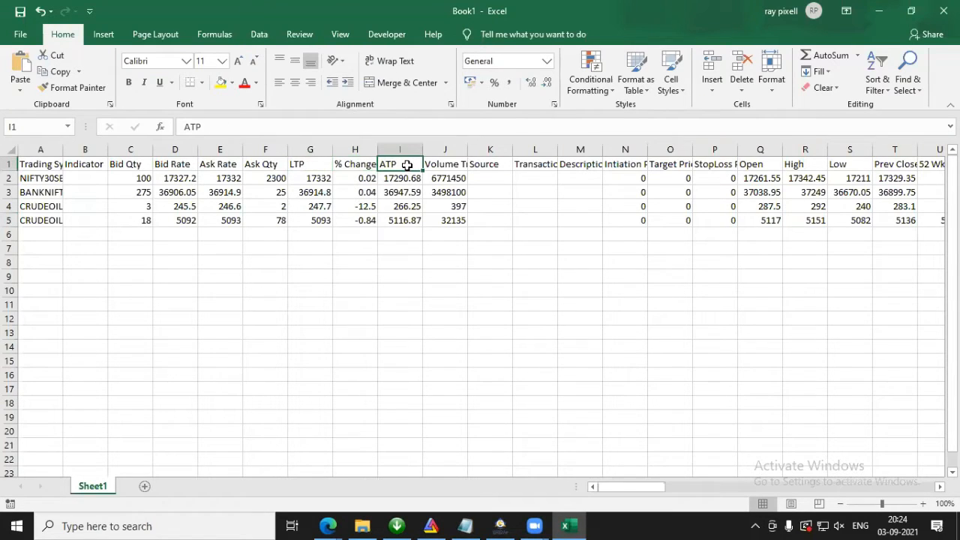
left_click(450, 164)
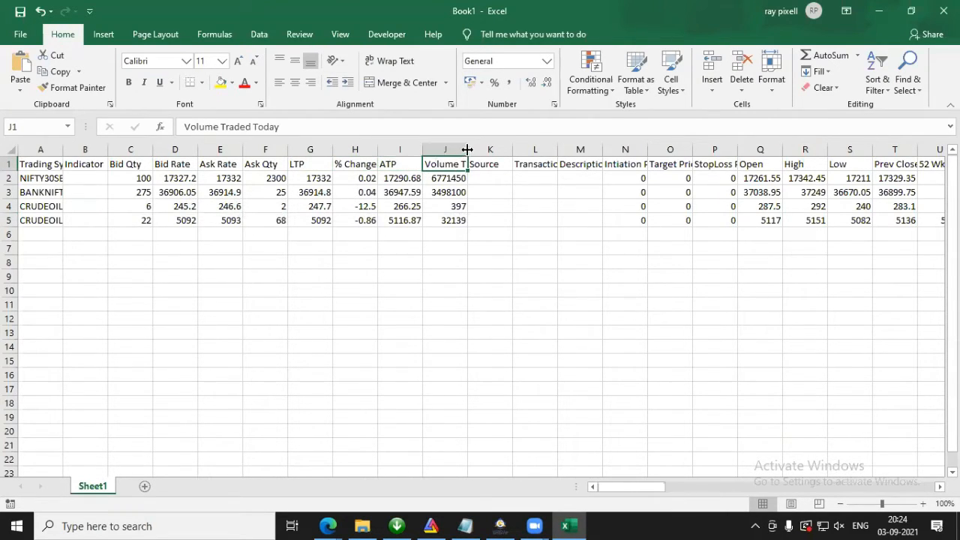
Step: Widen column J to show more of its header and column A to show the full trading symbols
left_click_drag(467, 149, 489, 149)
left_click(517, 163)
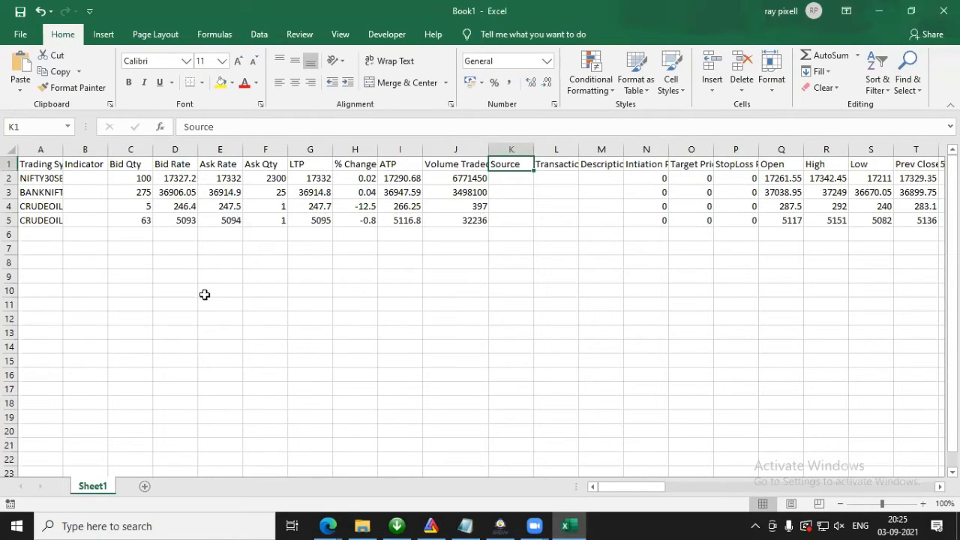
left_click_drag(63, 150, 131, 149)
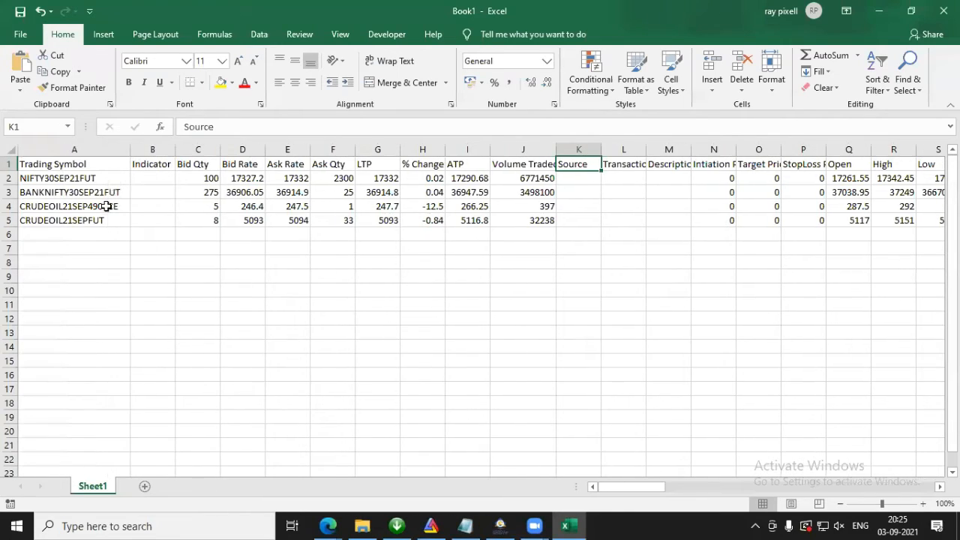
Step: Inspect the RTD formula in cell A5, especially its nest.scriprtd part, and leave it unedited
left_click(99, 217)
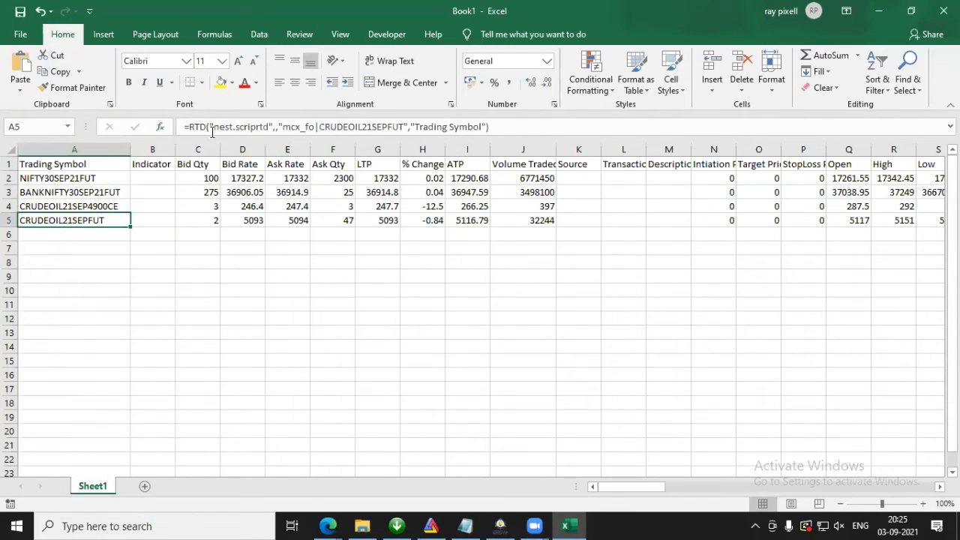
left_click_drag(183, 125, 538, 139)
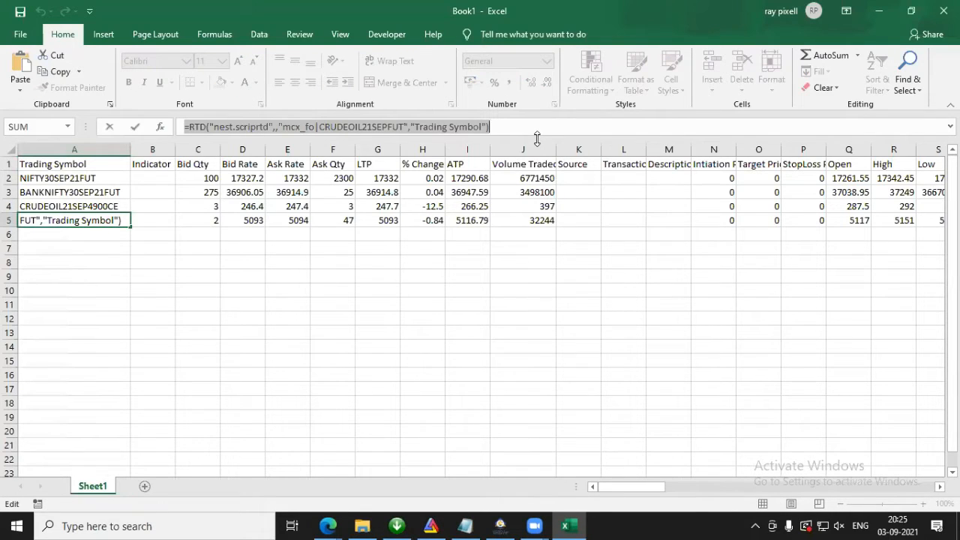
left_click(214, 129)
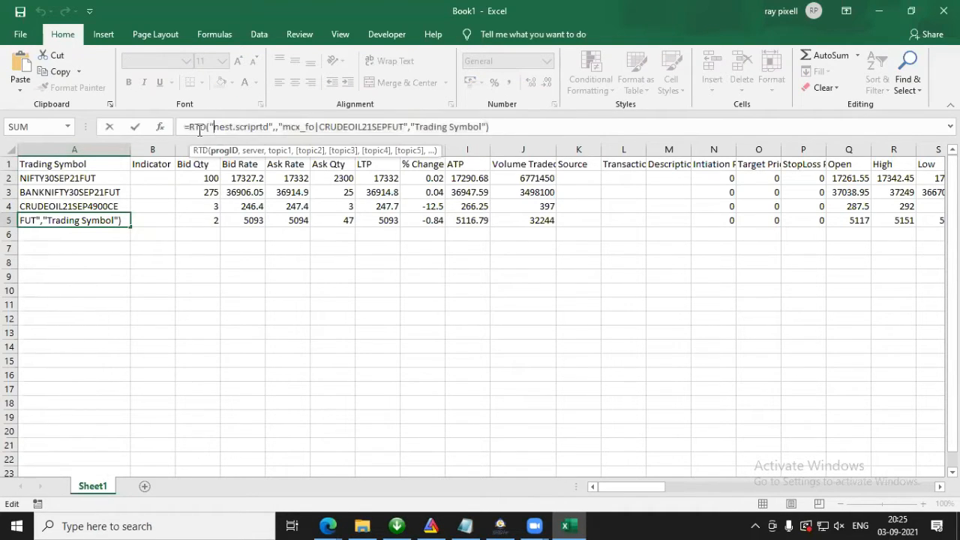
left_click(322, 74)
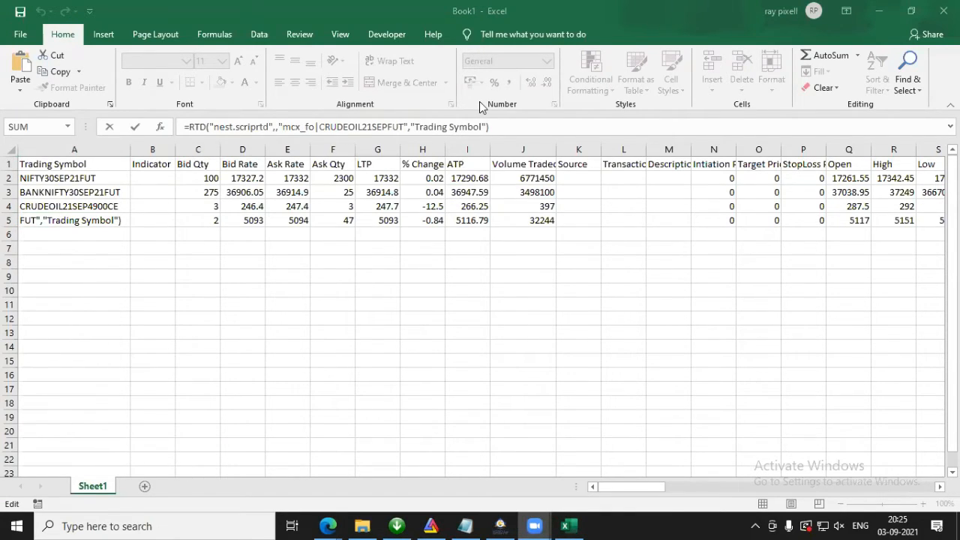
left_click(202, 126)
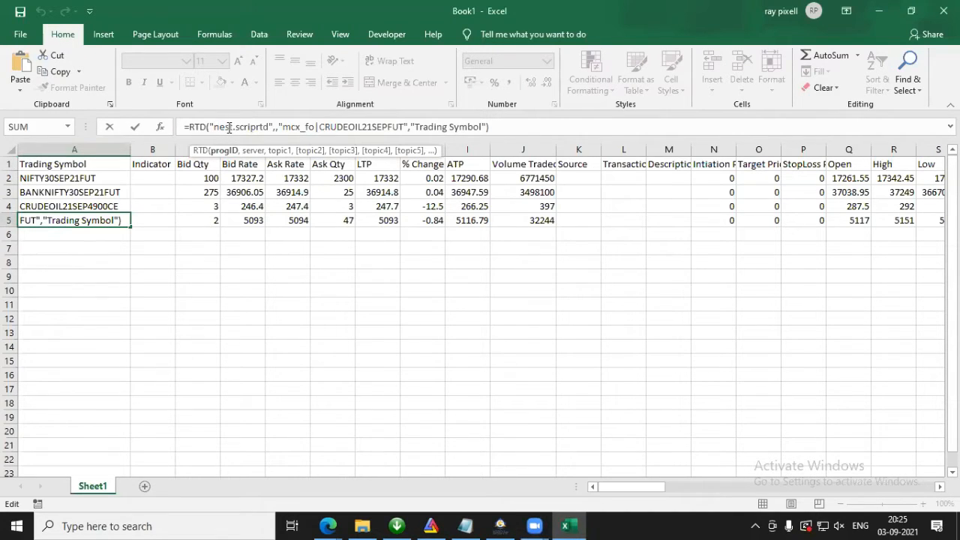
left_click_drag(192, 127, 269, 125)
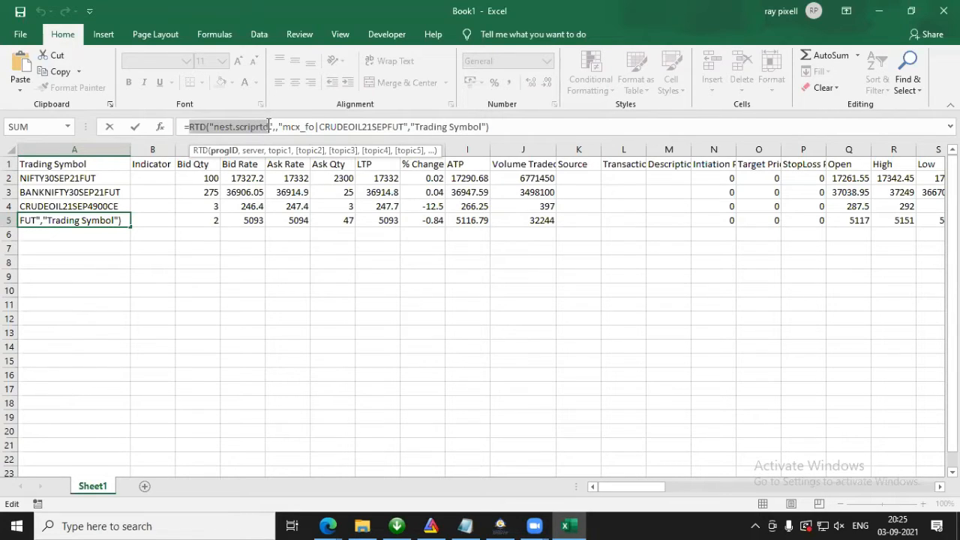
left_click_drag(184, 125, 268, 126)
left_click_drag(184, 127, 282, 128)
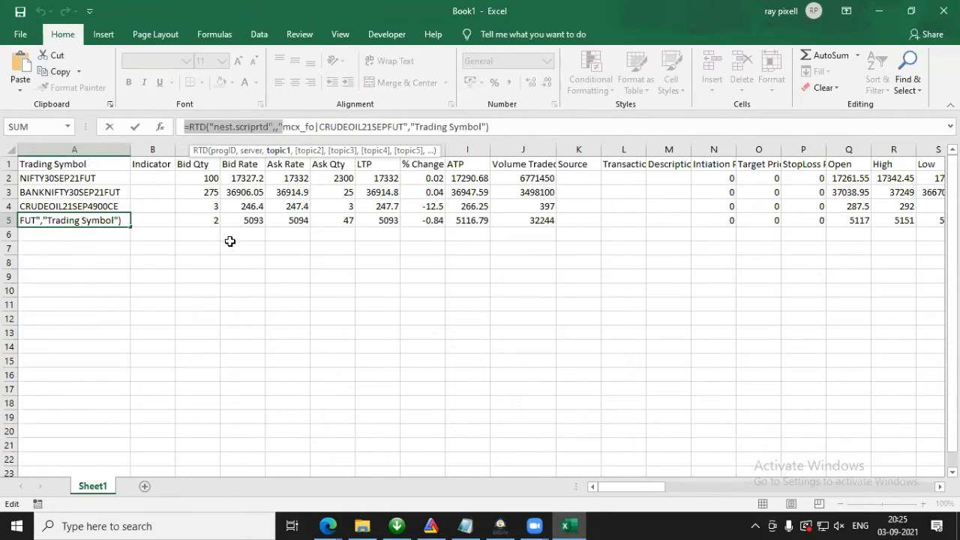
key("Escape")
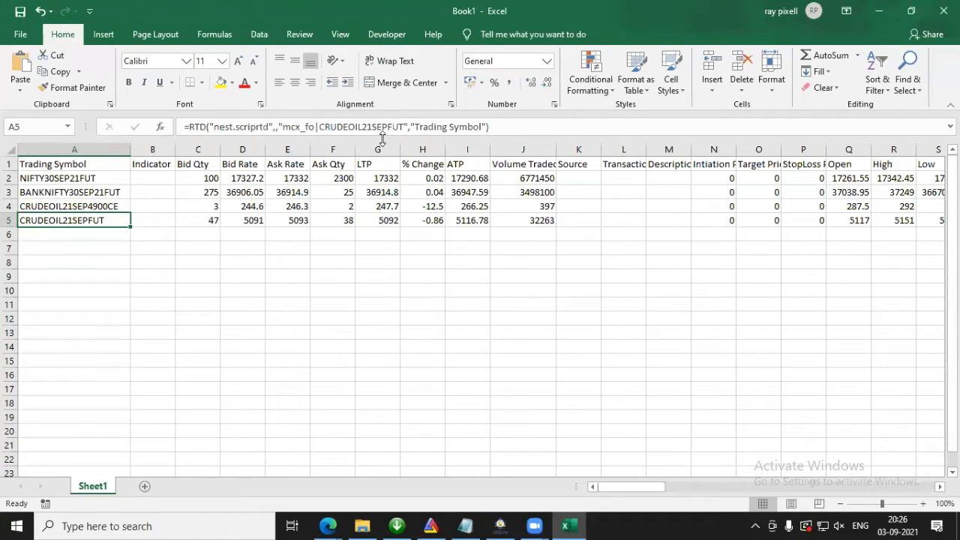
Step: Add a new worksheet and enter the header Strick in cell J3
left_click(145, 488)
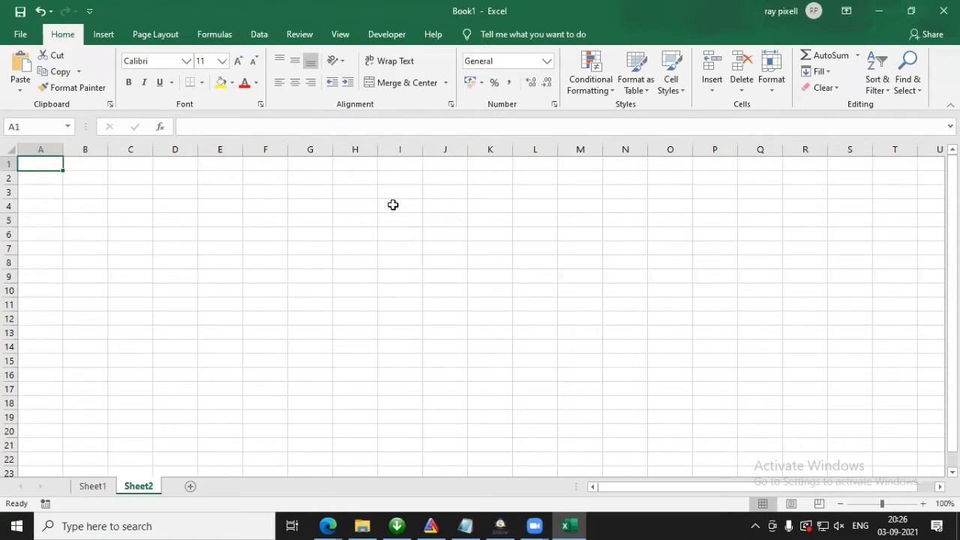
left_click(454, 191)
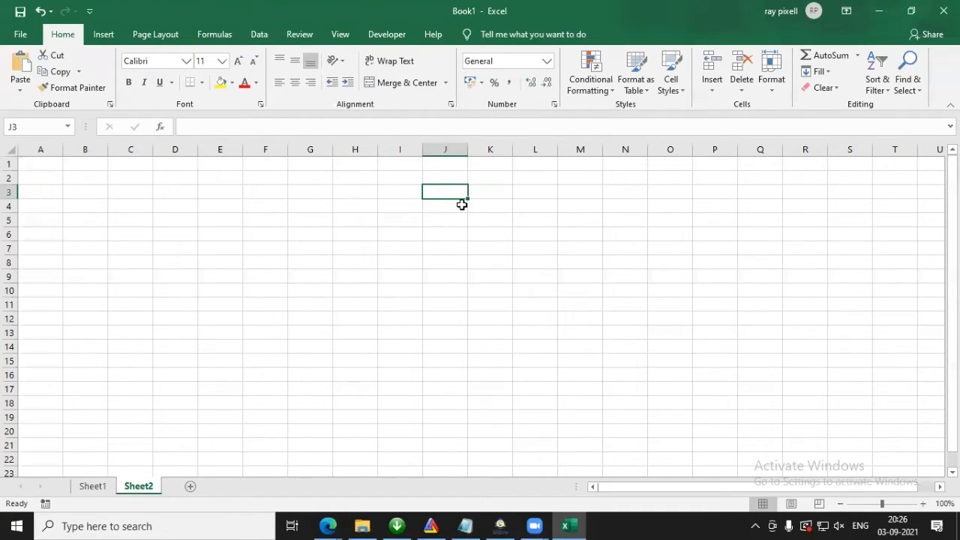
type("Strick")
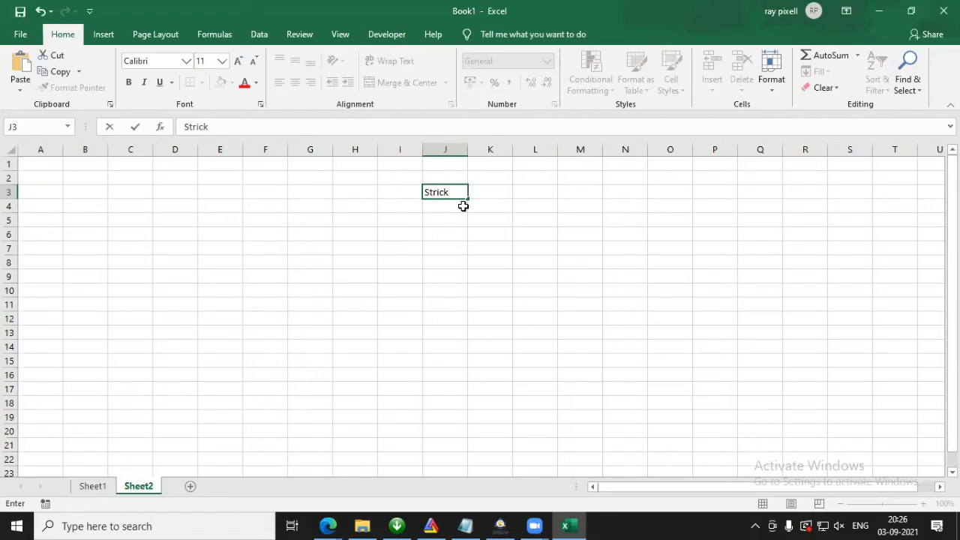
key("Return")
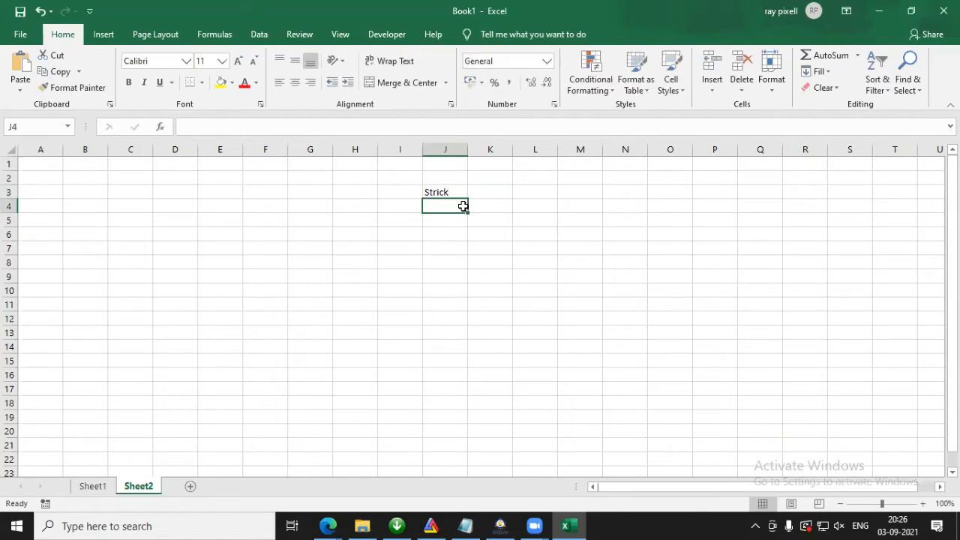
Step: Enter the headers LTP in cell I3 and Oprn in cell H3
left_click(392, 192)
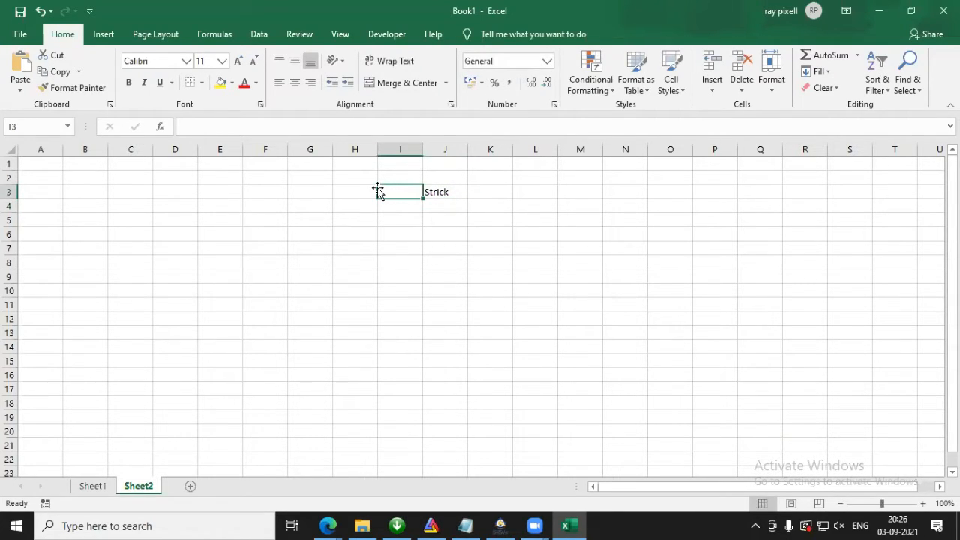
type("LTP")
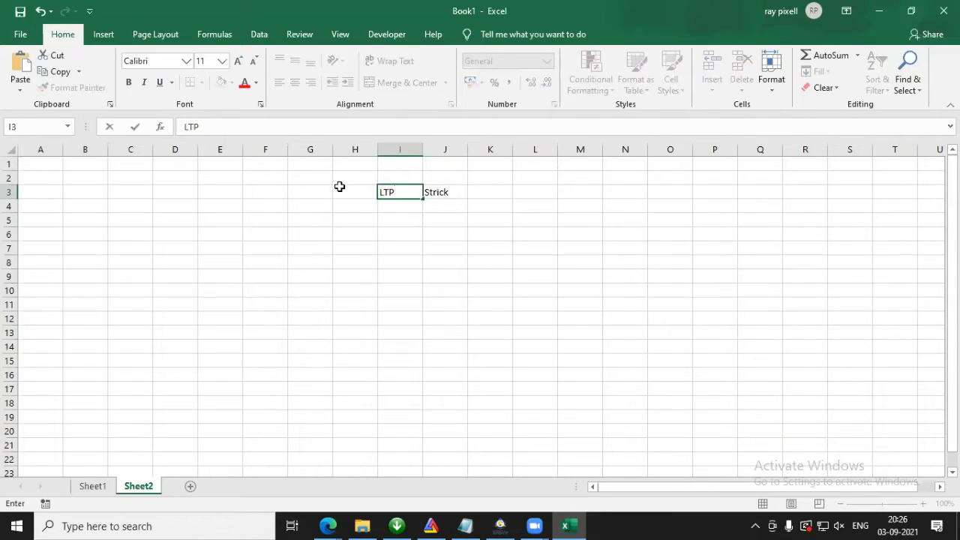
left_click(353, 189)
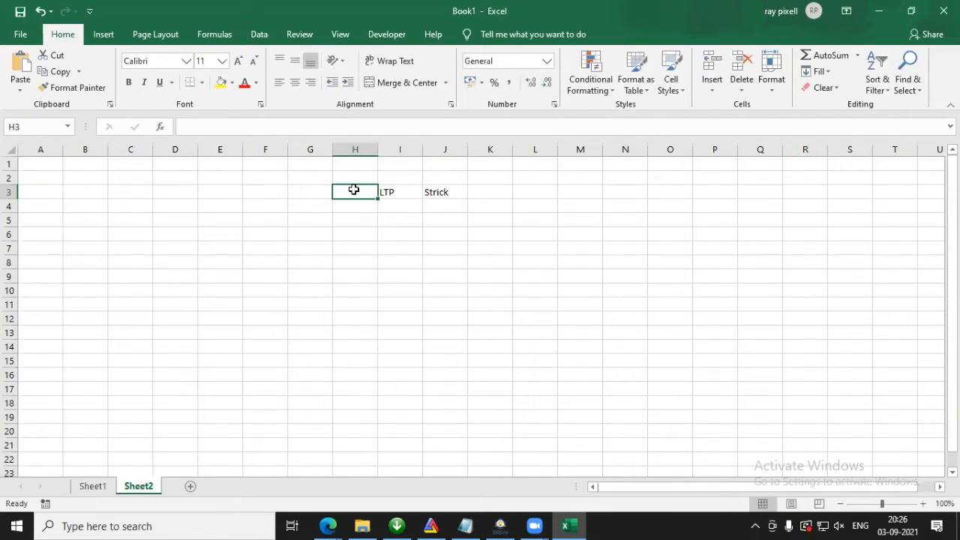
type("Oprn")
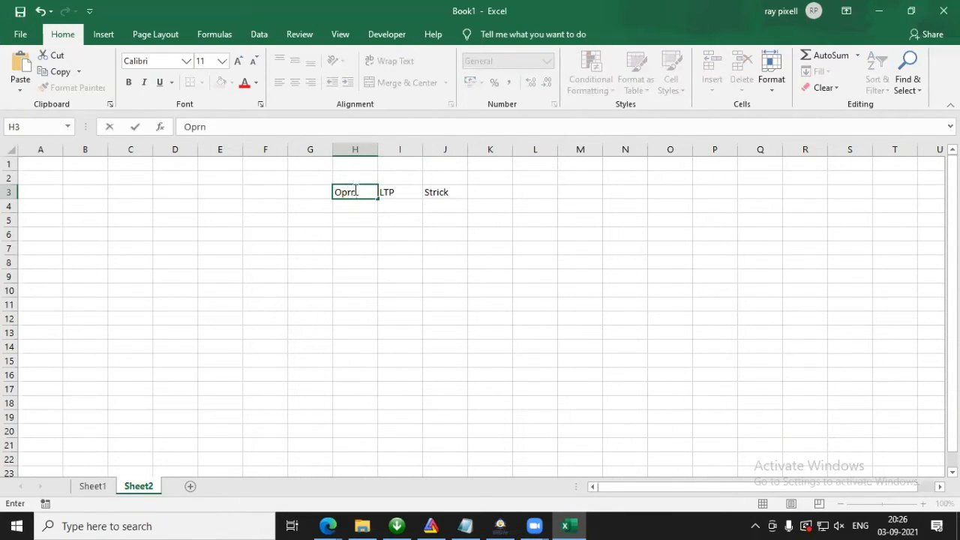
Step: Enter the headers High in cell G3 and Low in cell F3
left_click(312, 190)
type("Hih")
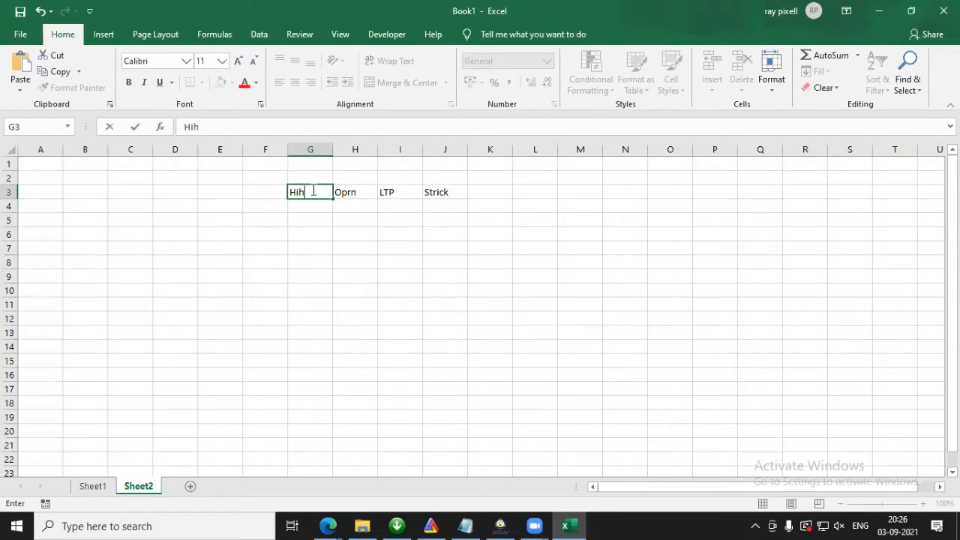
type("h")
key("BackSpace")
key("BackSpace")
type("gh")
left_click(273, 190)
type("Low")
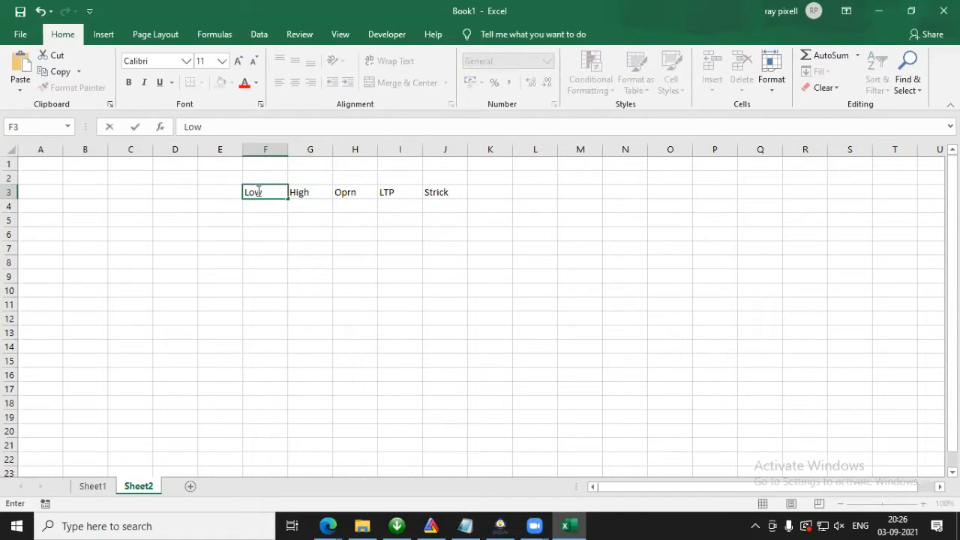
Step: Enter the header Prev Close in cell E3
left_click(223, 191)
type("C")
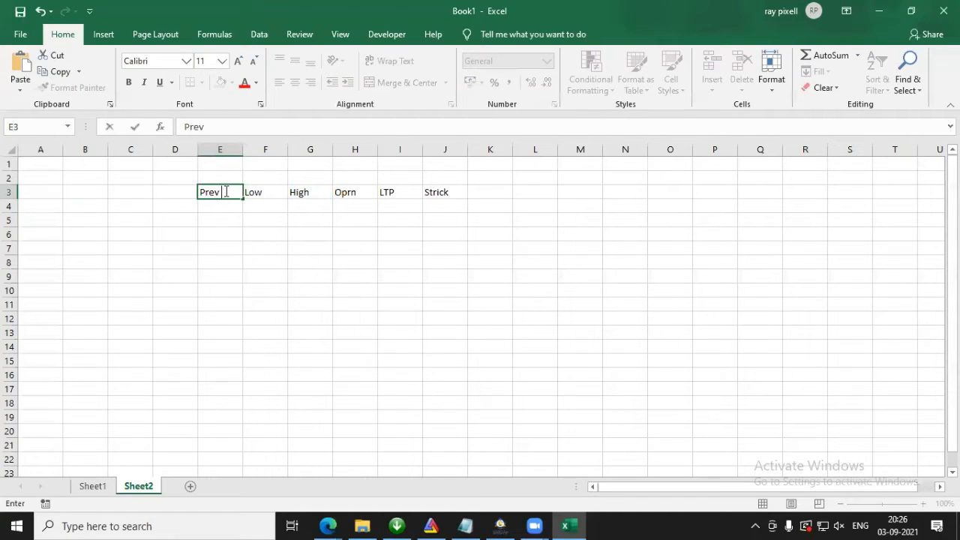
type("rev Close")
left_click(207, 204)
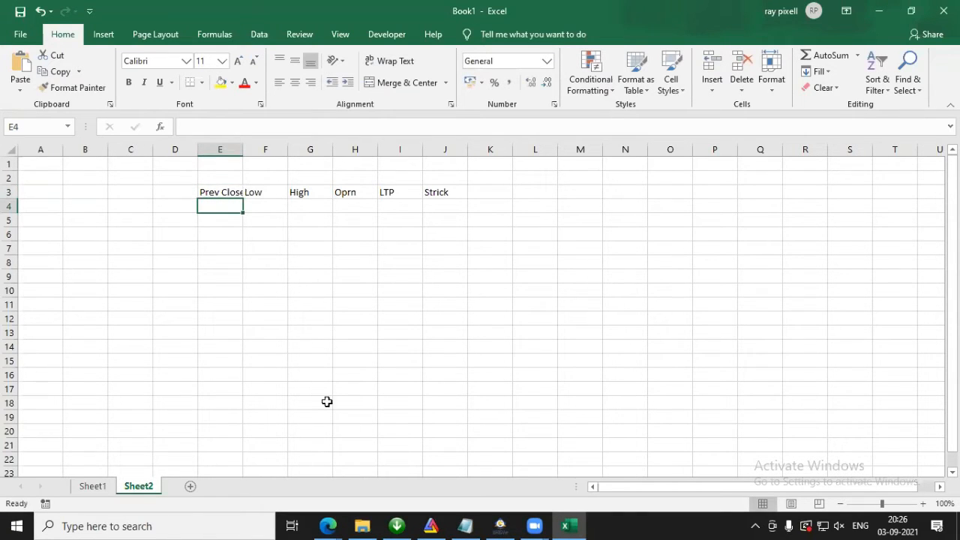
Step: Switch to NEST Trader, review the available column headings in the MCX market watch, and return to Excel
left_click(501, 526)
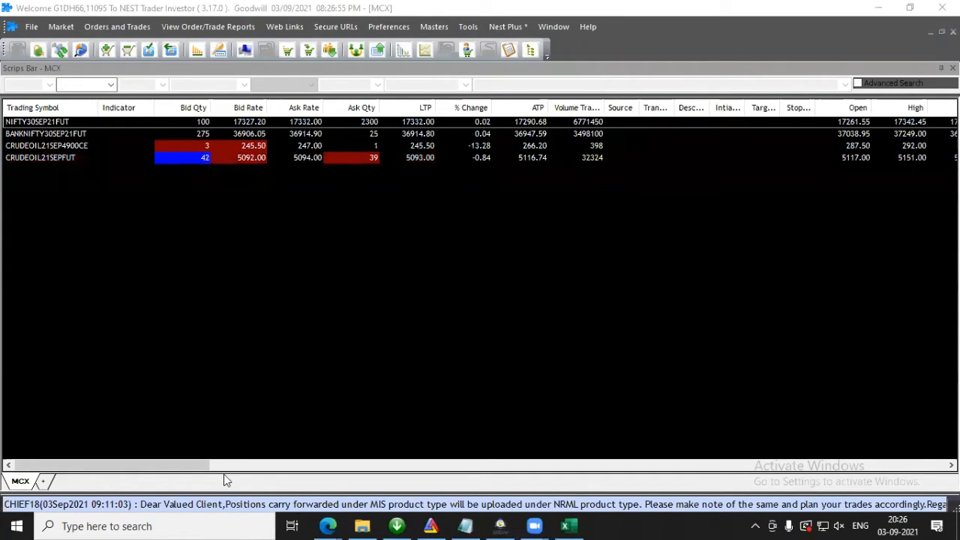
left_click_drag(149, 471, 218, 469)
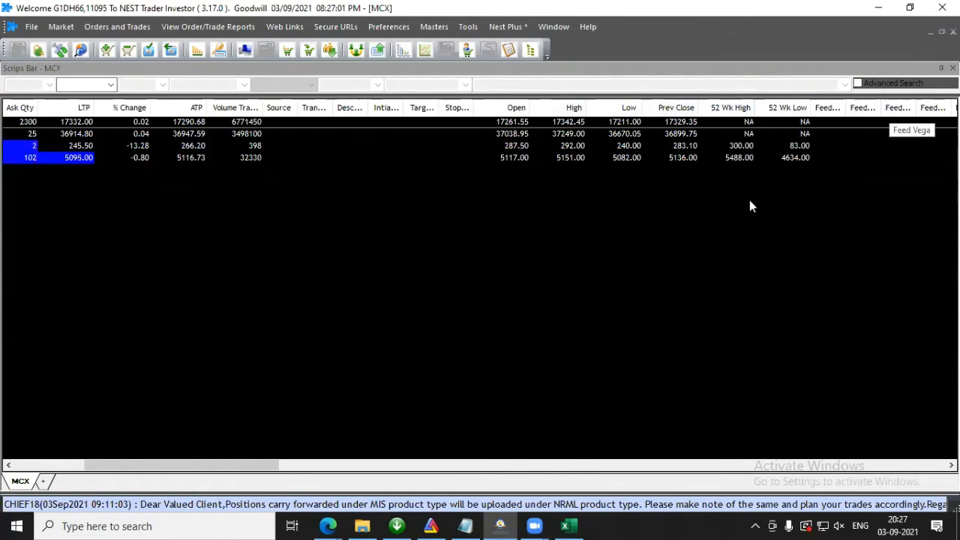
left_click_drag(180, 463, 382, 465)
left_click_drag(382, 465, 90, 455)
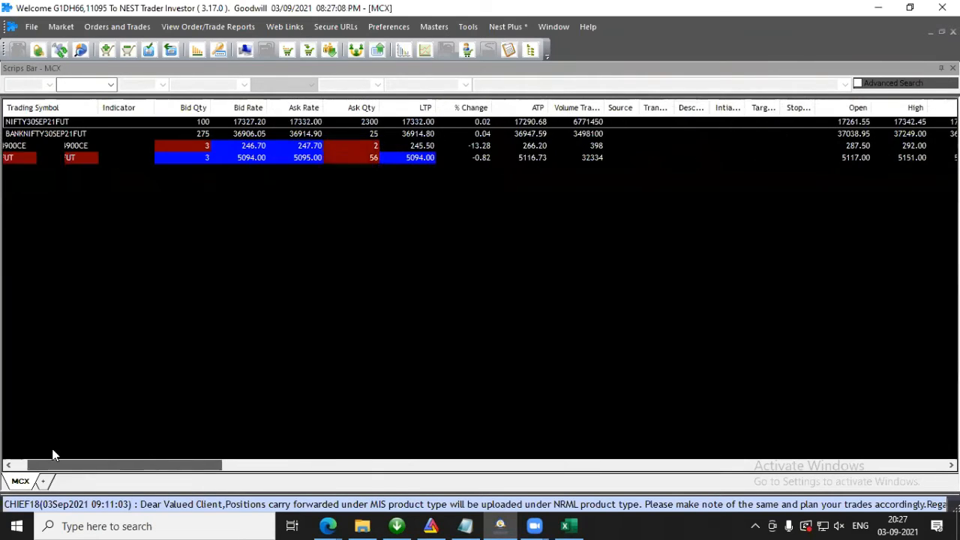
right_click(150, 111)
left_click(557, 308)
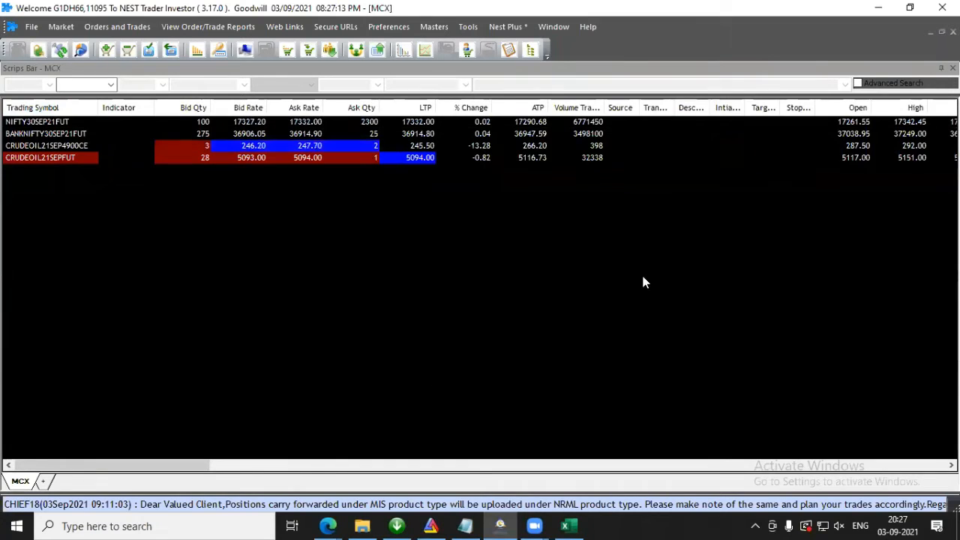
left_click(878, 7)
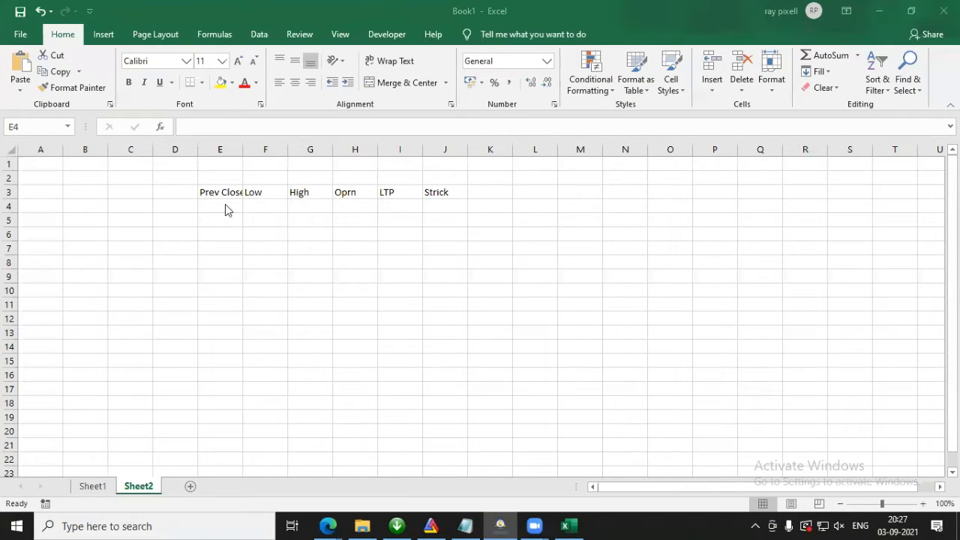
Step: Enter the header Open Interest in cell D3
left_click(182, 193)
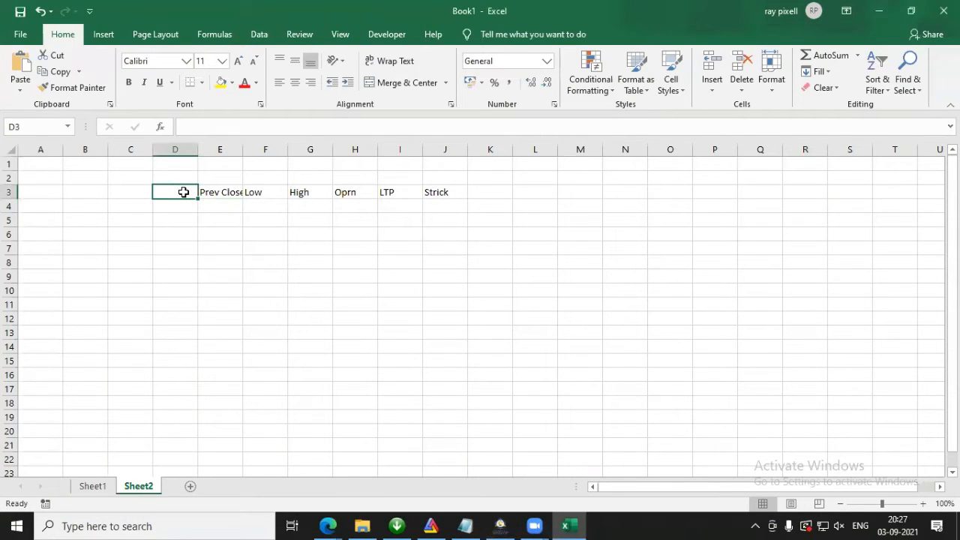
type("Open")
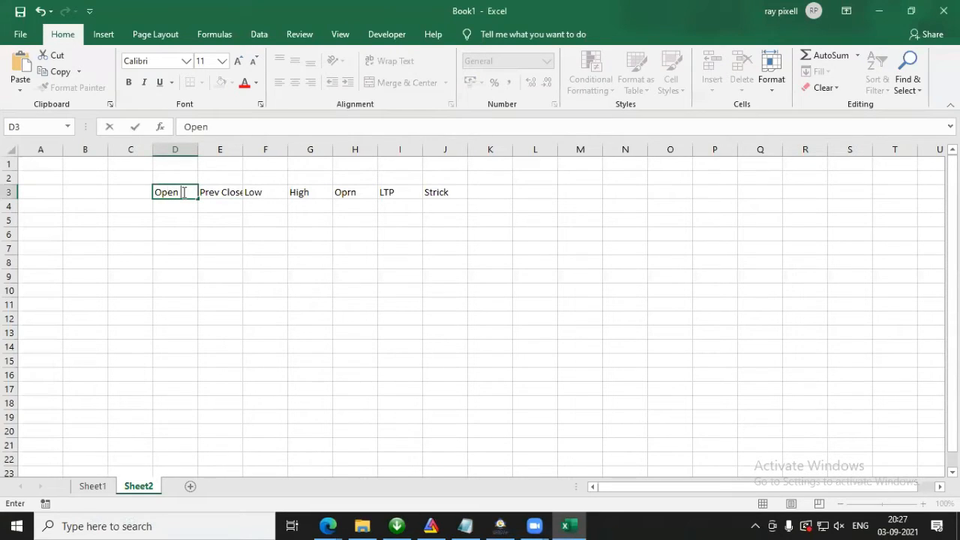
type(" Interest")
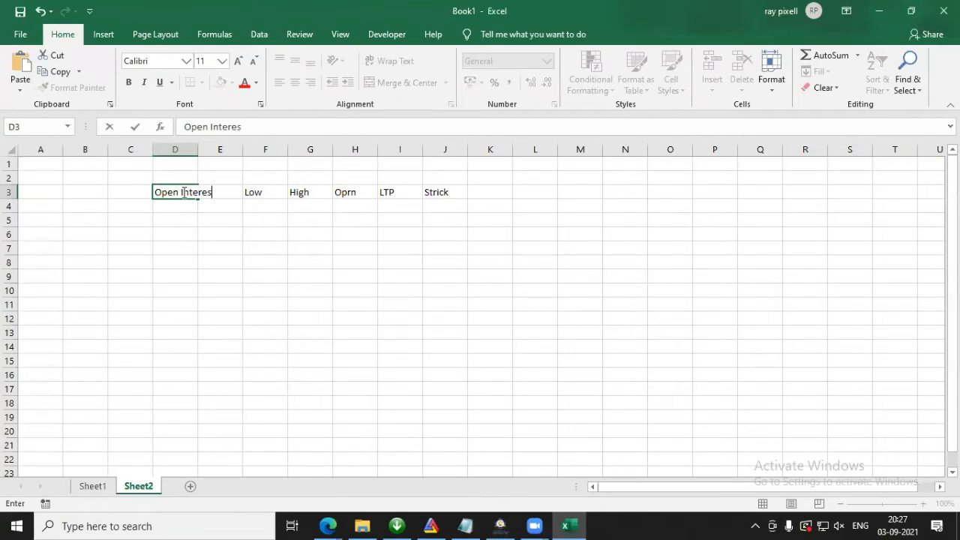
Step: Enter the headers %OI in cell C3 and Prev OI in cell B3
left_click(118, 189)
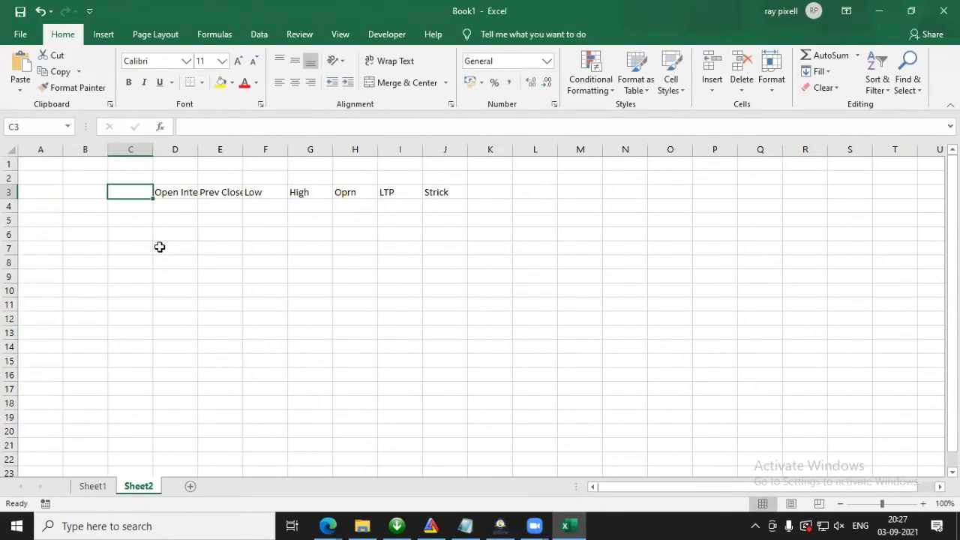
type("%O")
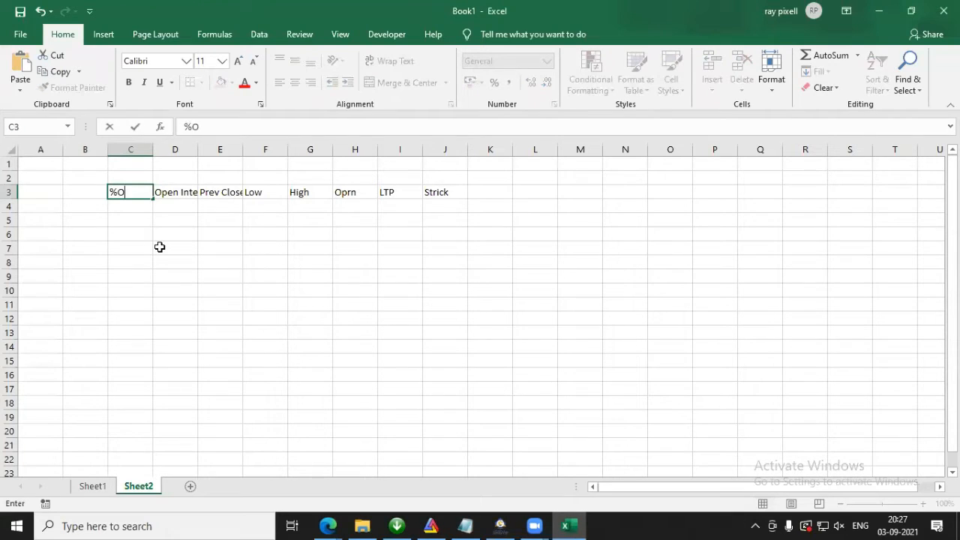
type("I")
left_click(67, 198)
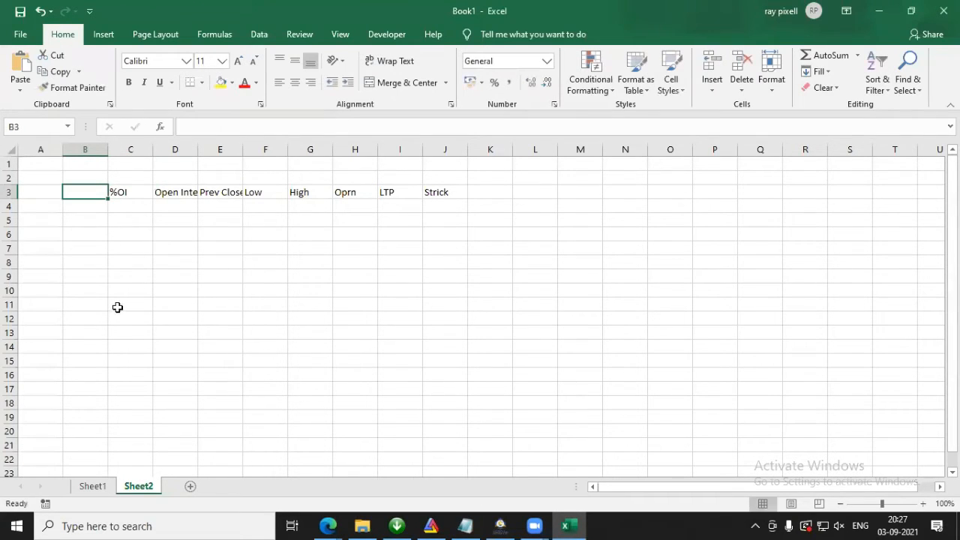
type("Pre")
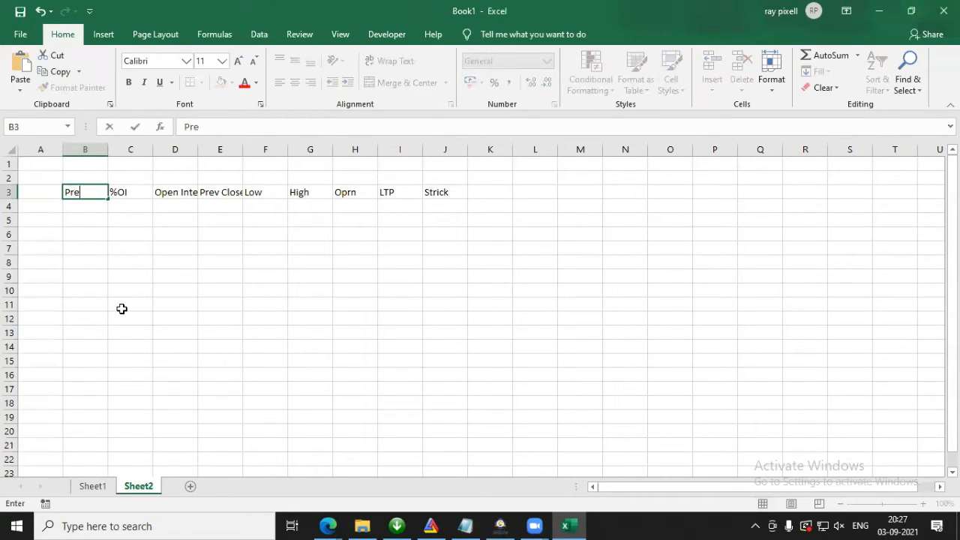
type("v OI")
Step: Insert a column between LTP and Strick and enter the header Bid Rate in cell J3
left_click(434, 150)
right_click(434, 151)
left_click(461, 251)
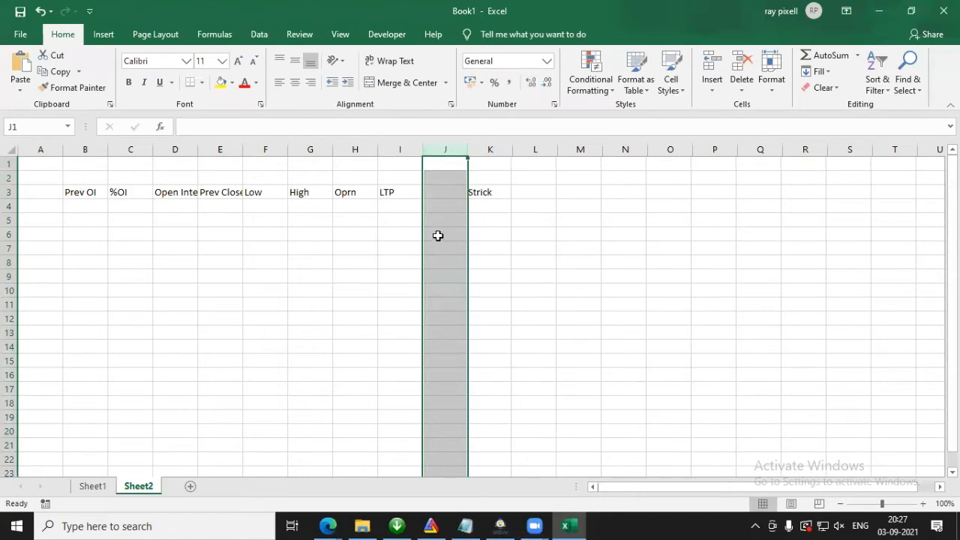
left_click(434, 194)
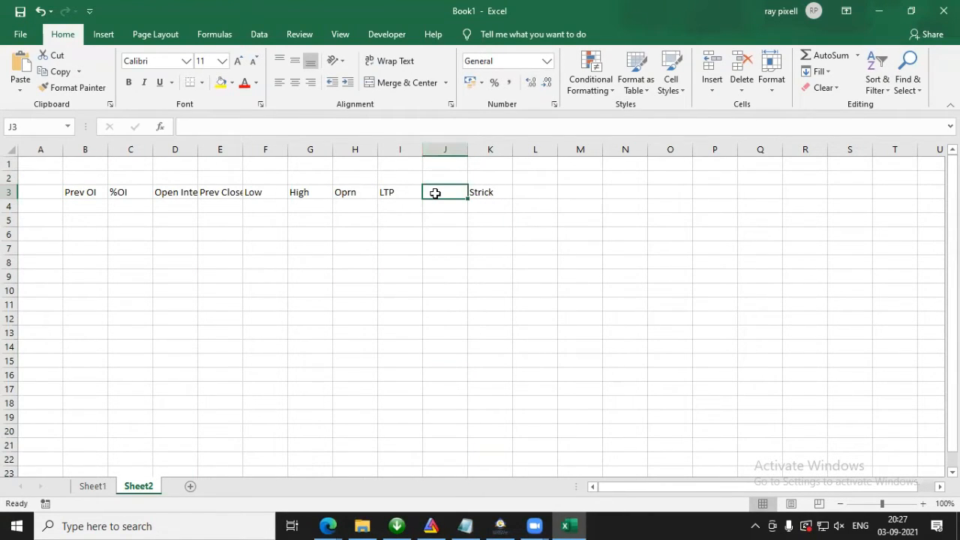
type("Bid Rate")
key("Return")
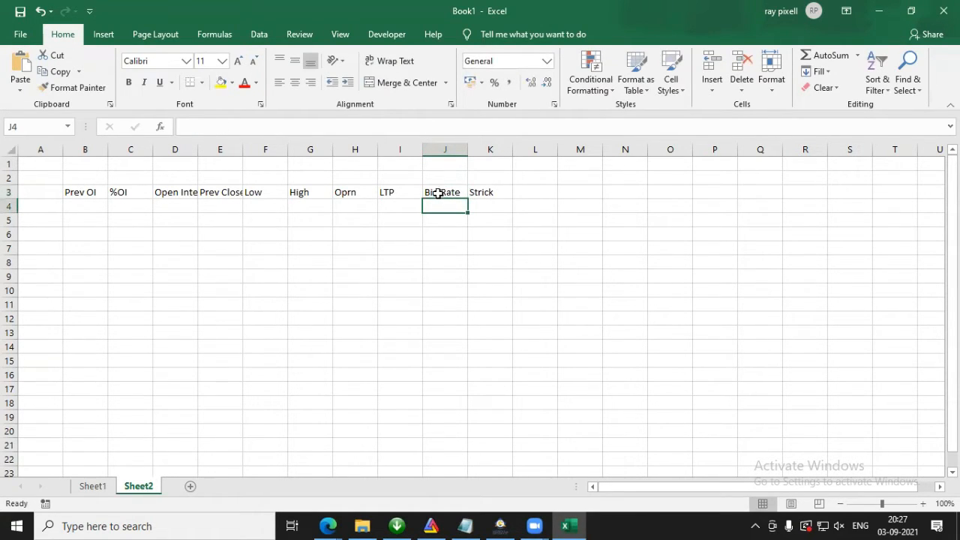
Step: Insert a column between Bid Rate and Strick and enter the header Ask Rate in cell K3
right_click(477, 149)
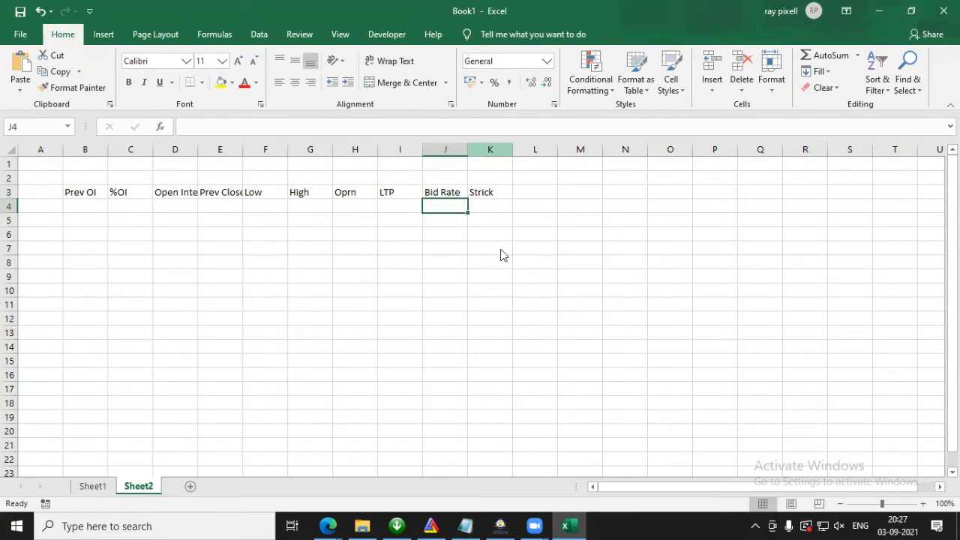
left_click(501, 251)
left_click(488, 197)
type("As")
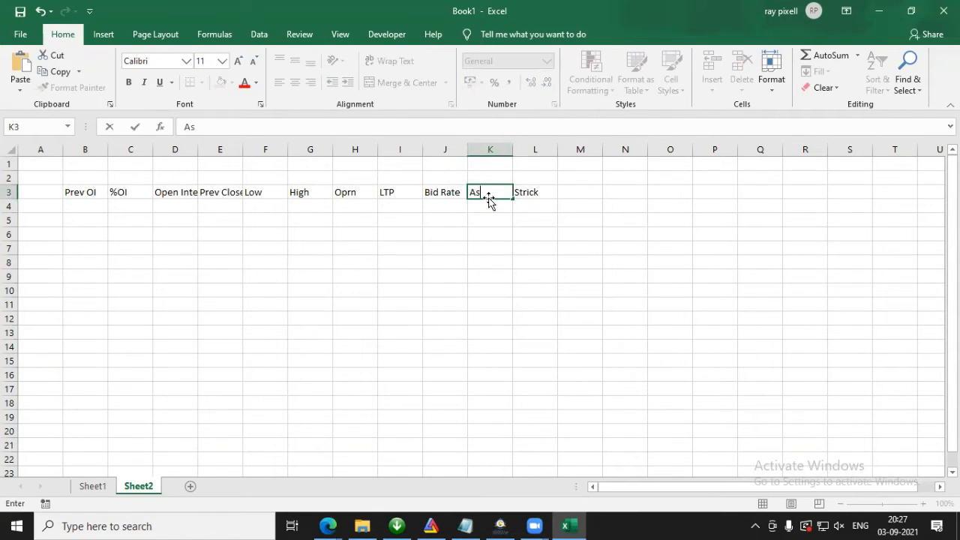
type("k Rate")
key("Return")
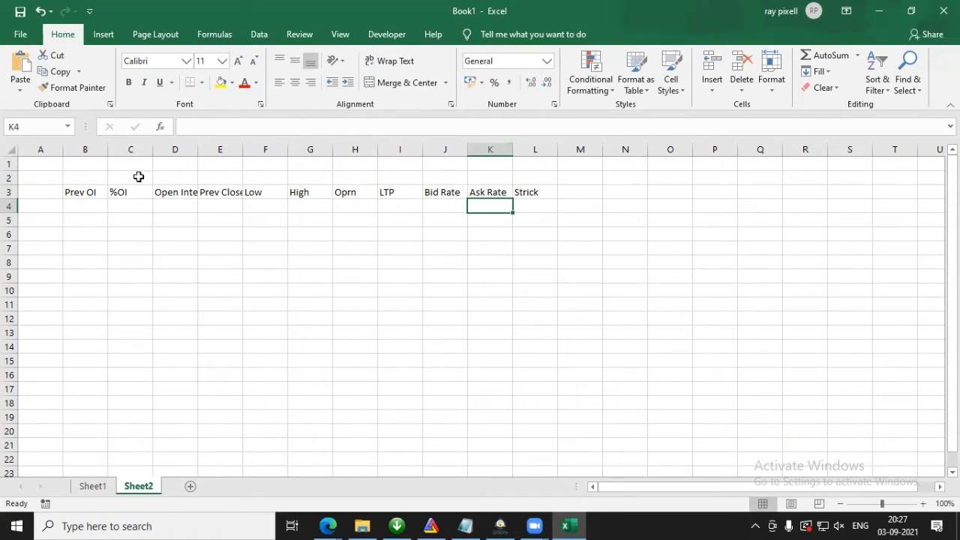
Step: Enter the group label CE in cell F2, above the Low header
left_click(275, 178)
type("CE")
left_click(331, 209)
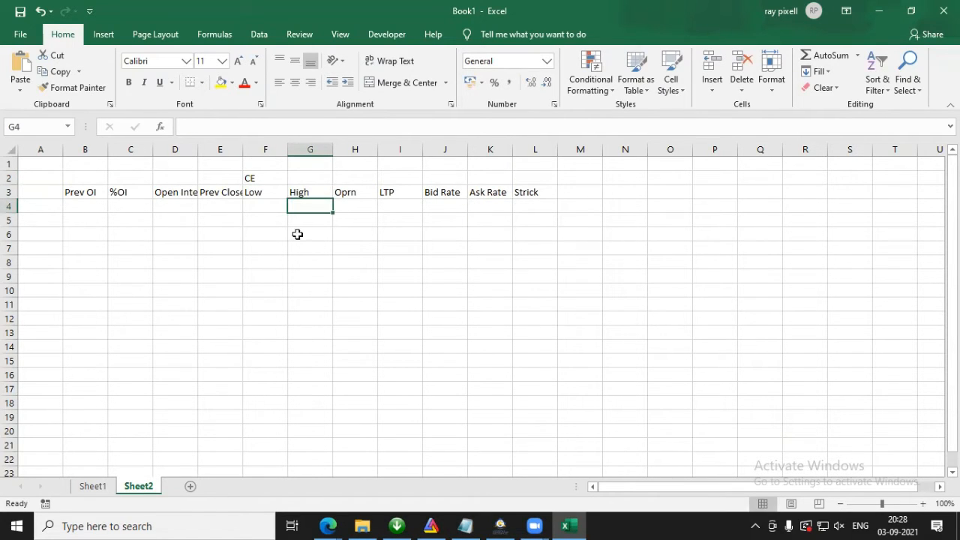
Step: Copy the RTD formula for the CRUDEOIL21SEPFUT LTP from cell G5 of Sheet1, leaving the formula unedited
left_click(91, 486)
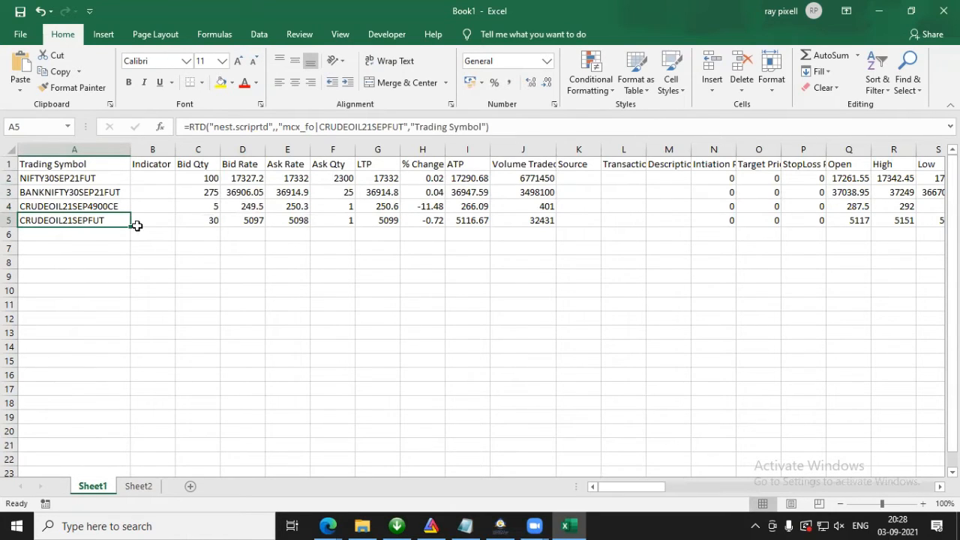
left_click(342, 218)
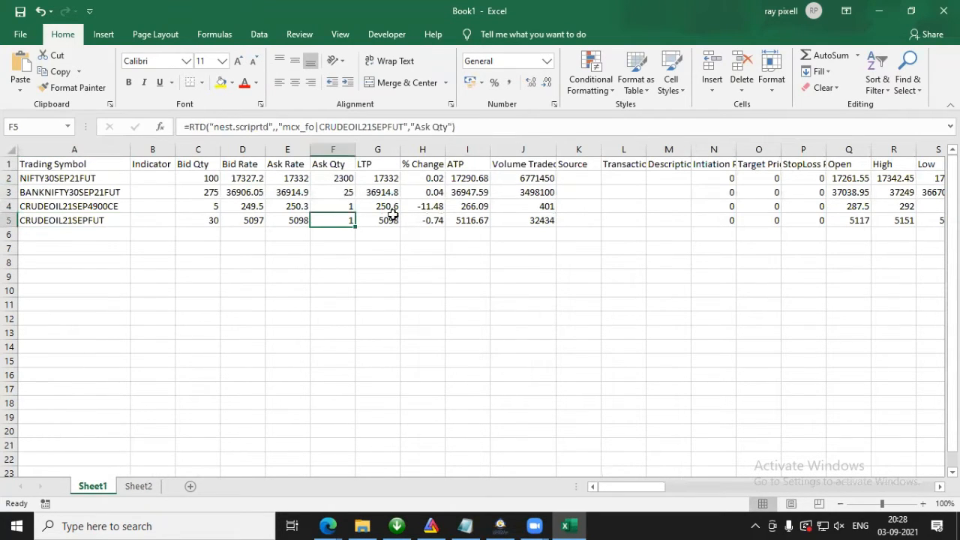
left_click(383, 220)
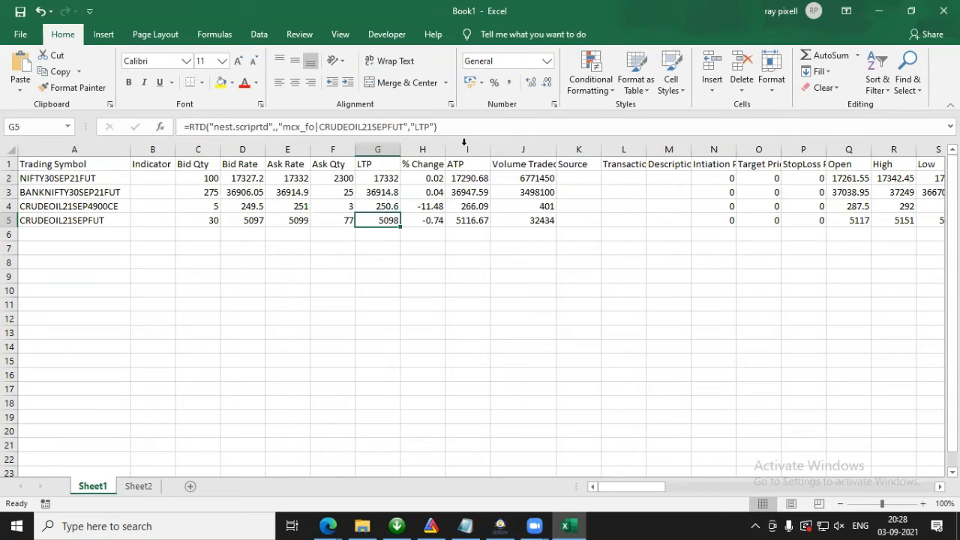
left_click(465, 129)
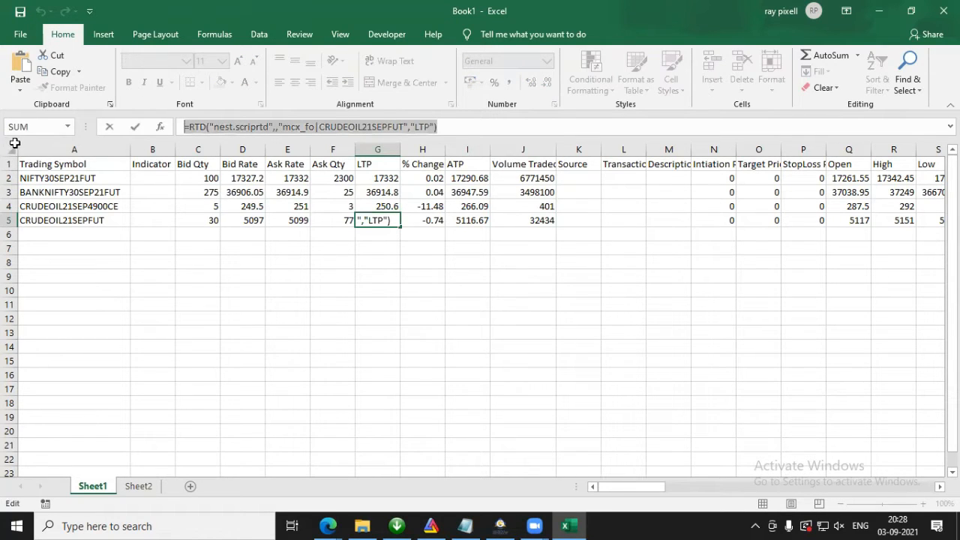
key("Escape")
Step: Paste the copied LTP formula into cell L2 of Sheet2, above the Strick header
left_click(138, 487)
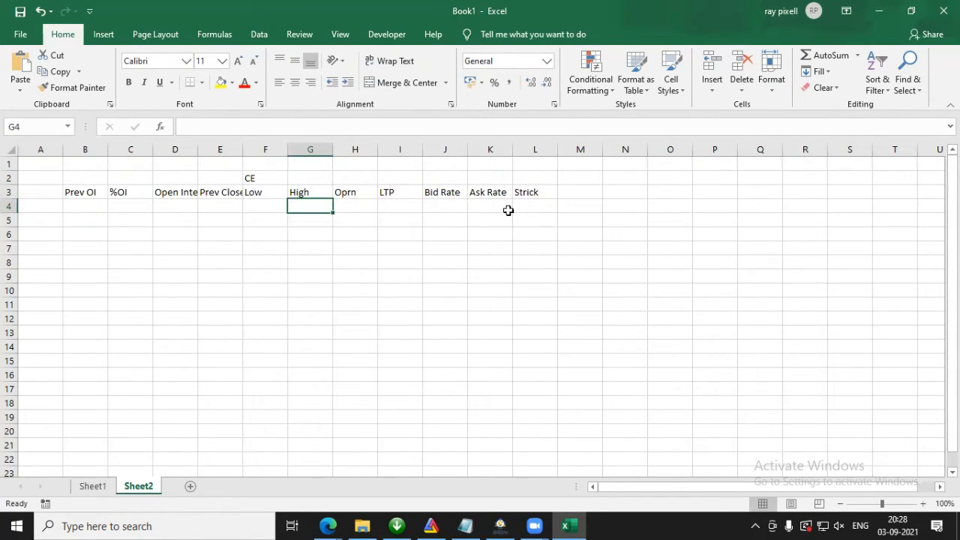
left_click(542, 175)
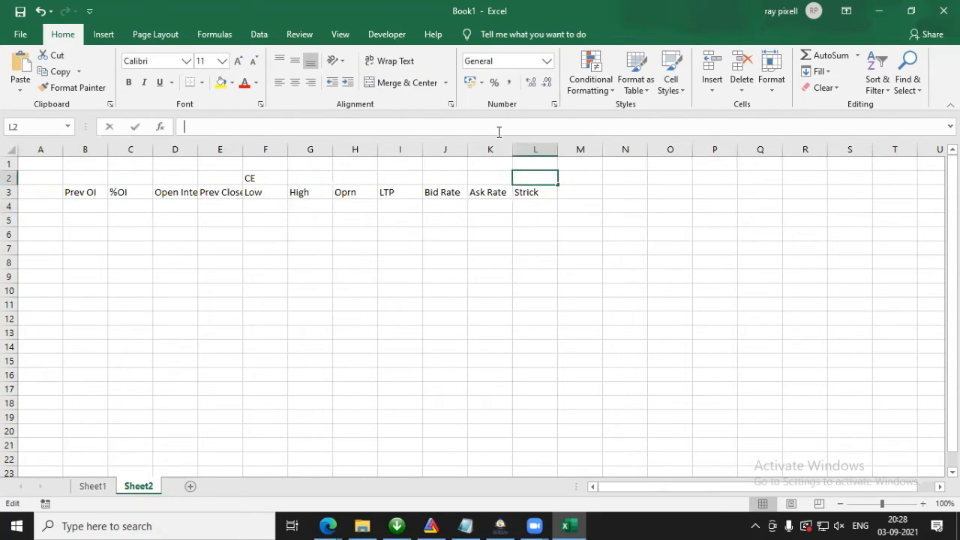
left_click(499, 132)
type("=RTD(\"nest.scriprtd\",,\"mcx_fo|CRUDEOIL21SEPFUT\",\"LTP\")")
key("Return")
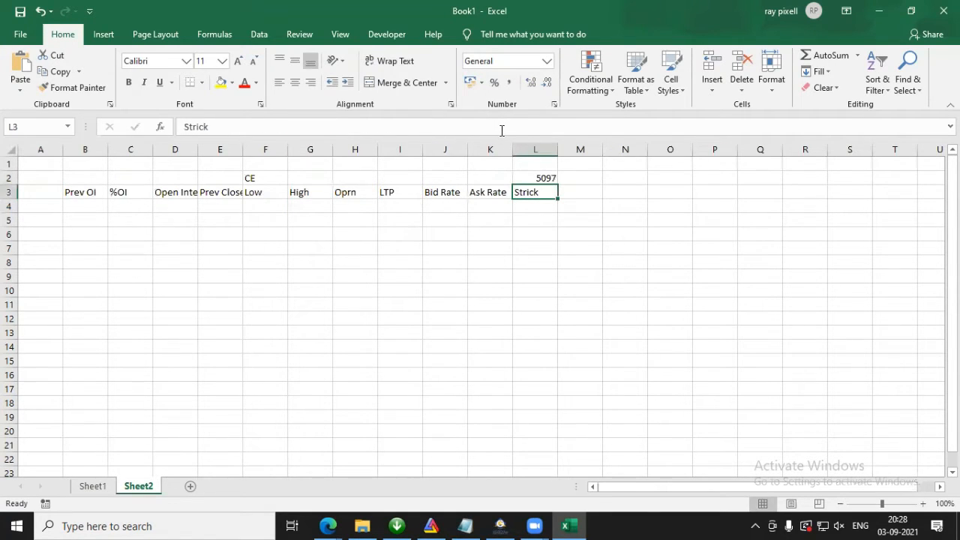
Step: Copy the RTD formula for the CRUDEOIL21SEP4900CE LTP from cell G4 of Sheet1, leaving the formula unedited
left_click(93, 487)
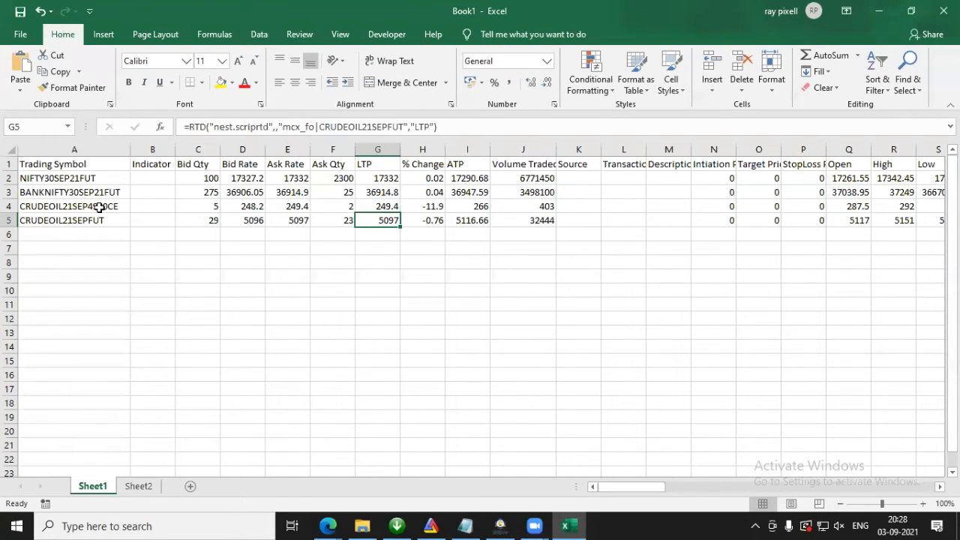
left_click(75, 211)
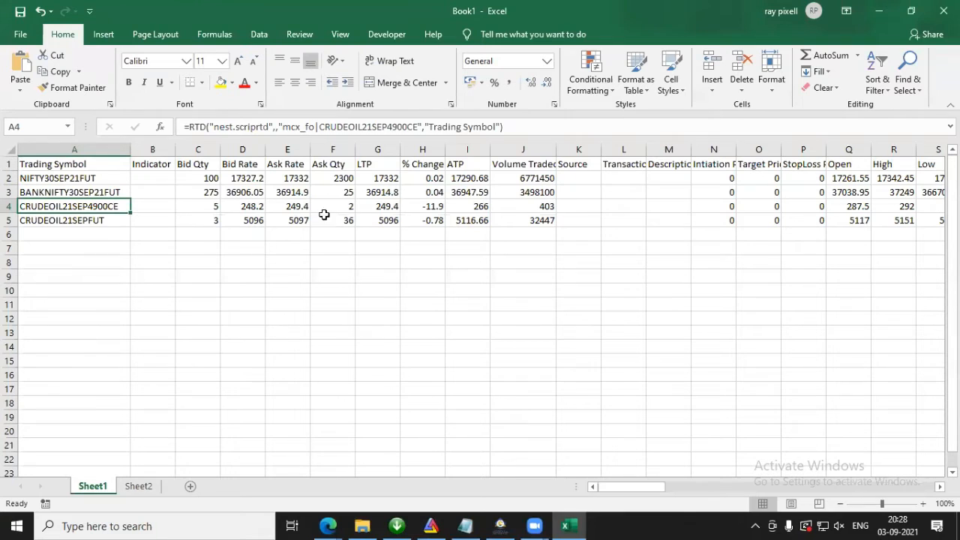
left_click(375, 207)
double_click(375, 207)
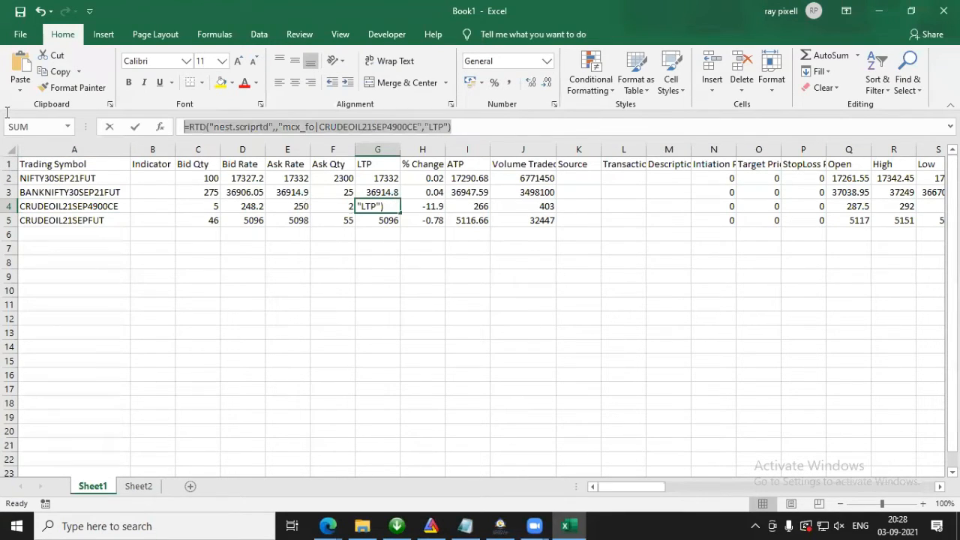
key("Escape")
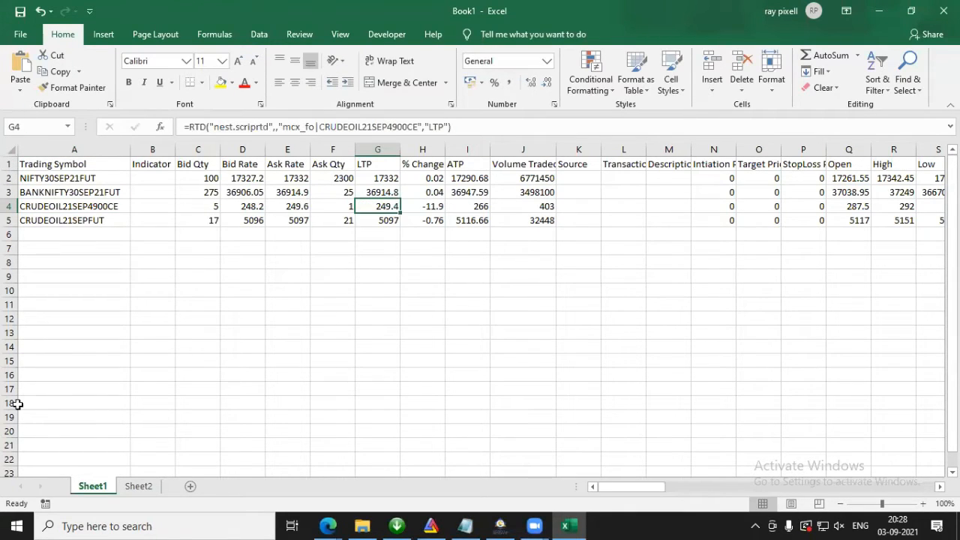
Step: Paste the copied CRUDEOIL21SEP4900CE LTP formula into cell I6 of Sheet2, under the LTP header
left_click(139, 486)
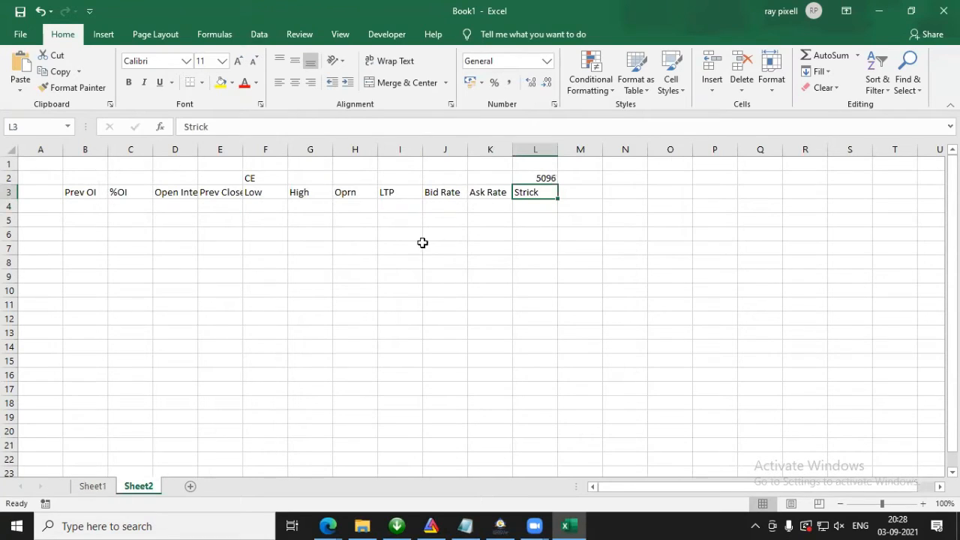
left_click(398, 233)
key("F2")
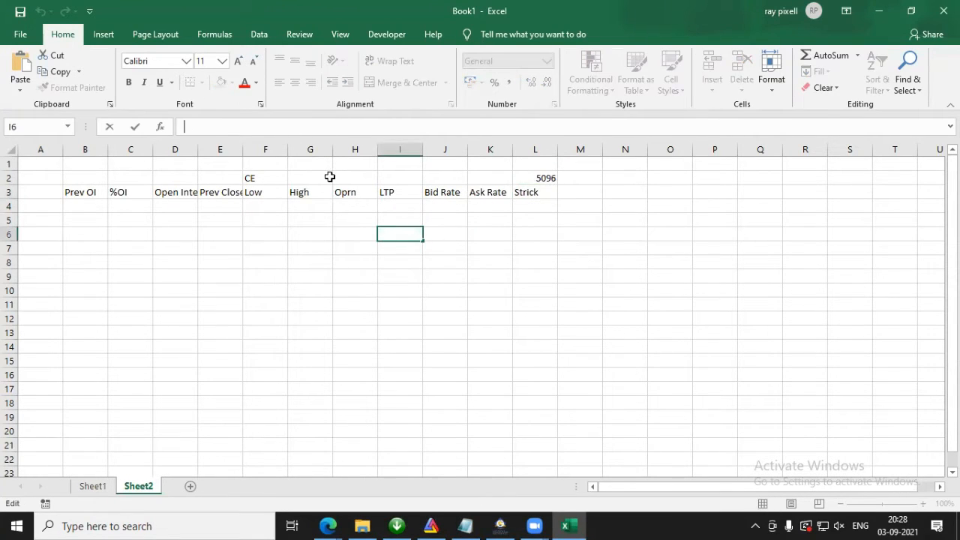
type("=RTD(\"nest.scriptrtd\",,\"mcx_fo|CRUDEOIL21SEP4900CE\",\"LTP\")")
key("Return")
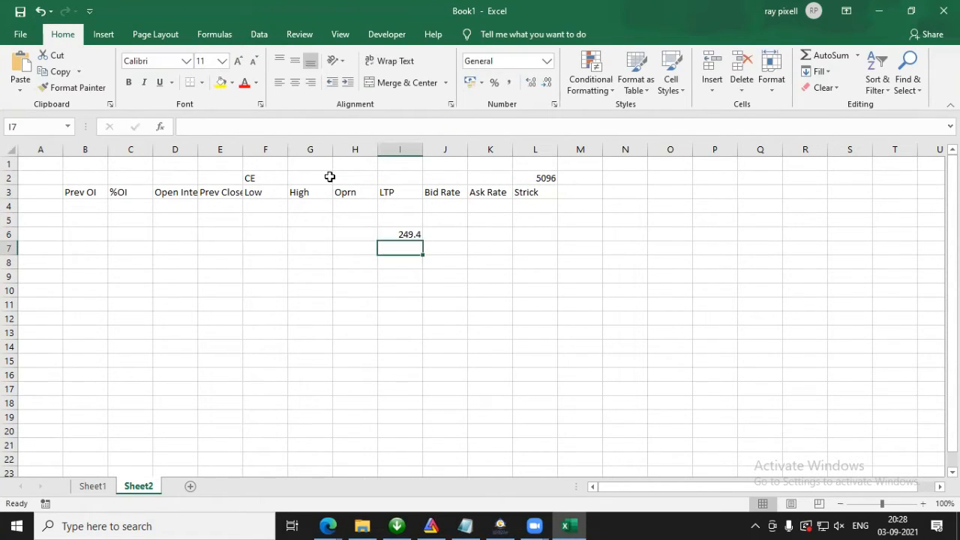
Step: Turn the RTD formula in I6 into plain text with a leading apostrophe and widen column I to fit it
left_click(405, 232)
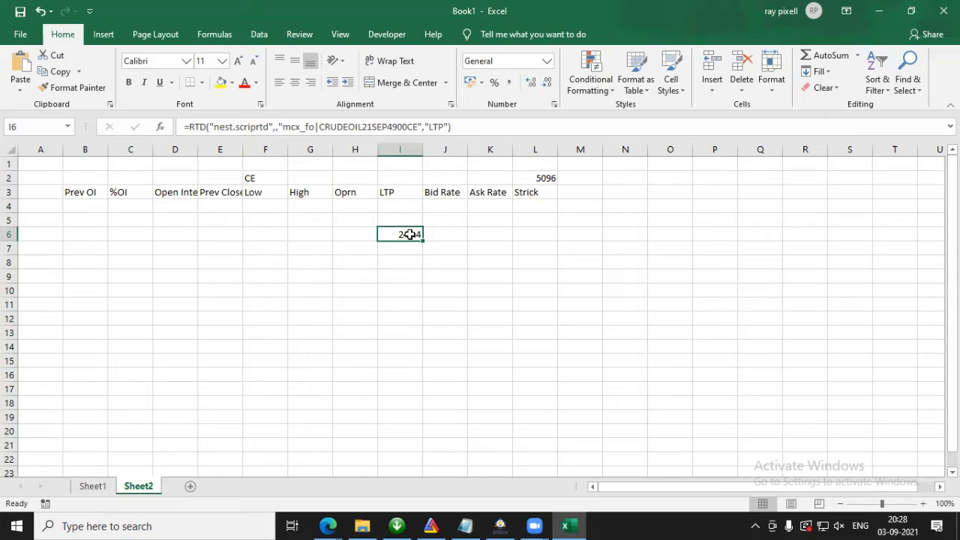
left_click(186, 126)
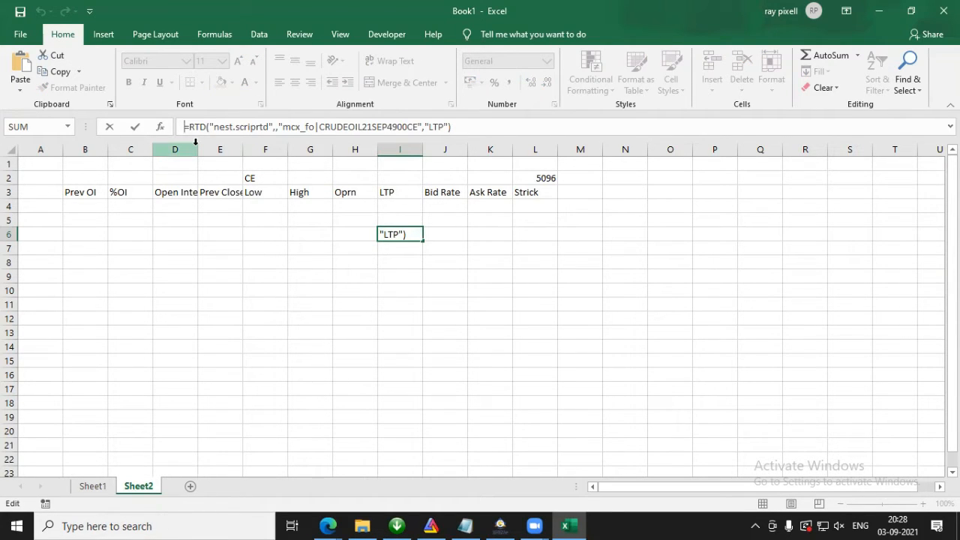
key("Return")
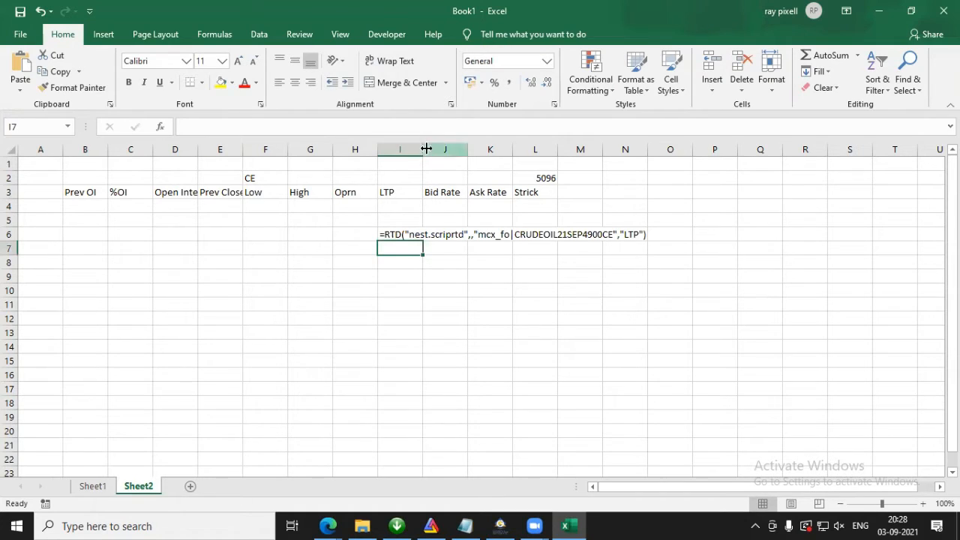
left_click_drag(423, 149, 657, 153)
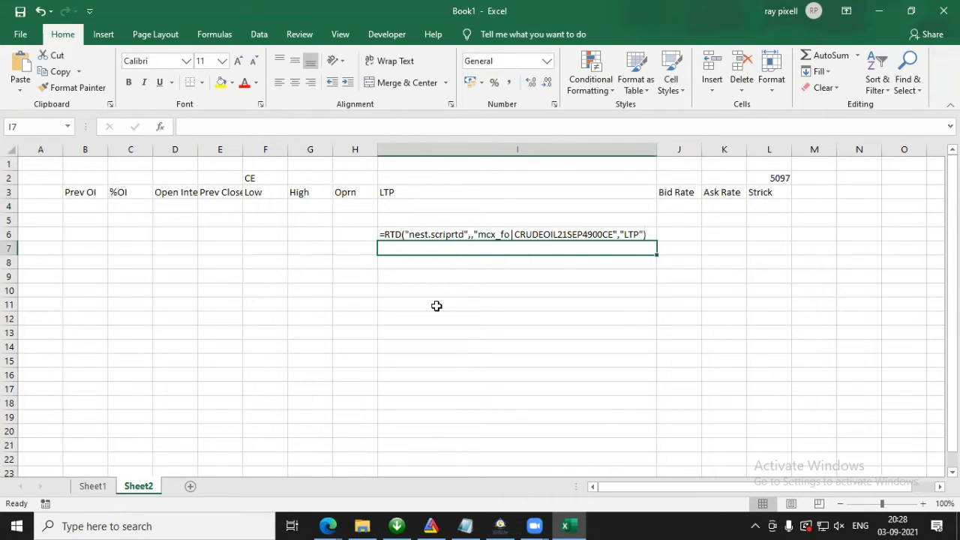
Step: Copy the exchange prefix mcx_fo| from the formula text in I6 into cell A1
left_click(401, 234)
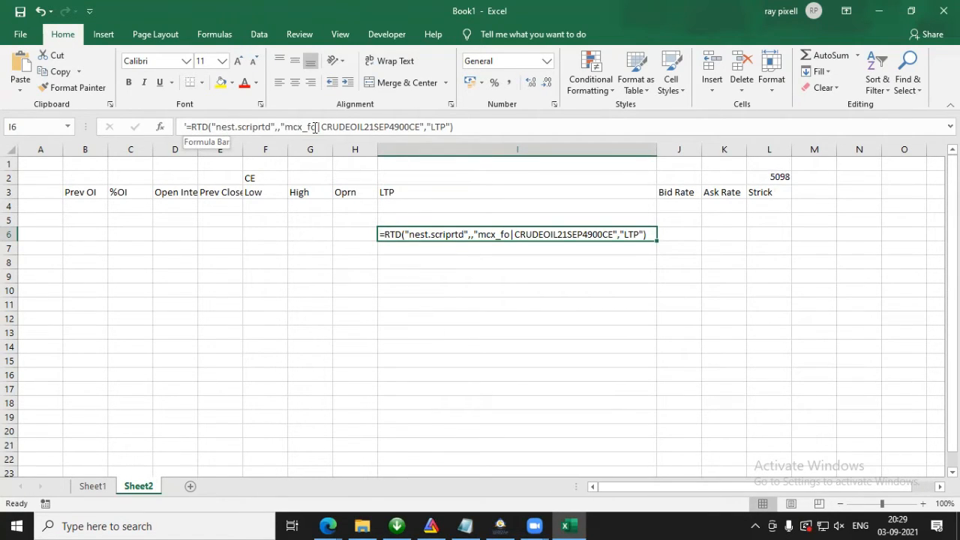
left_click_drag(321, 126, 291, 126)
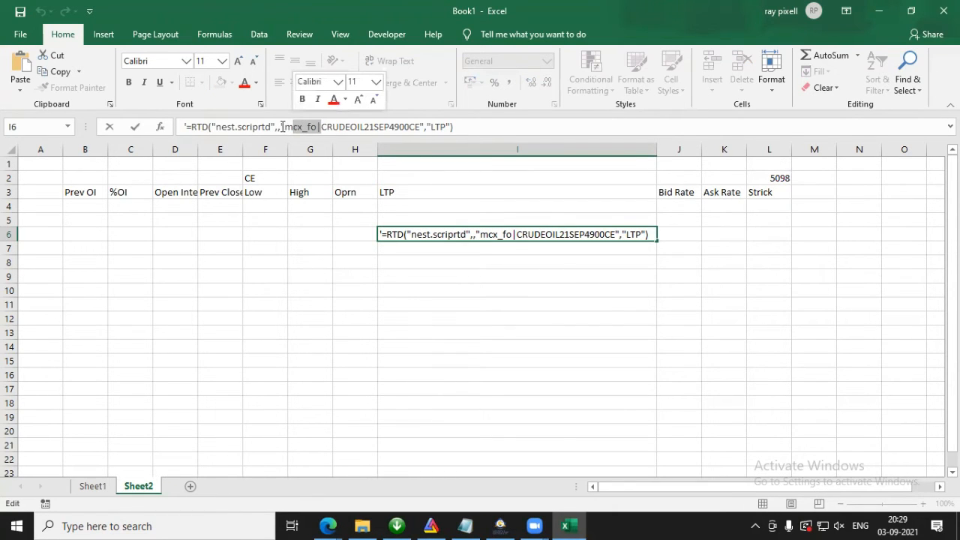
left_click_drag(285, 127, 323, 127)
key("ctrl+c")
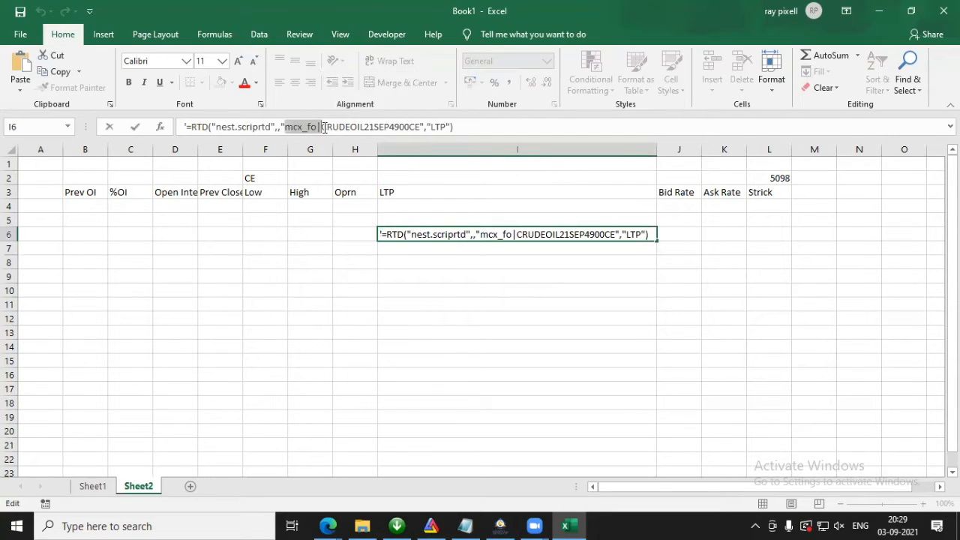
key("Escape")
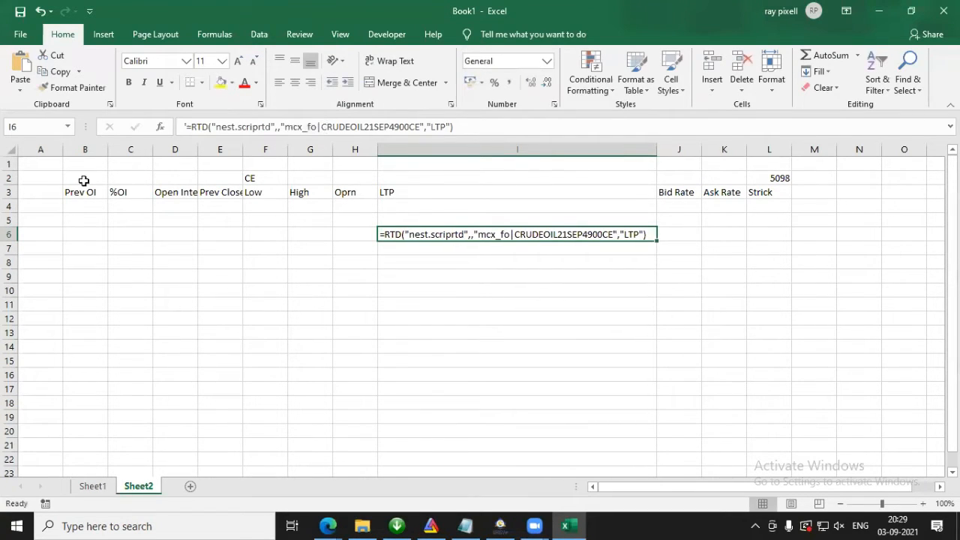
key("ctrl+Home")
left_click(232, 125)
key("ctrl+v")
key("Return")
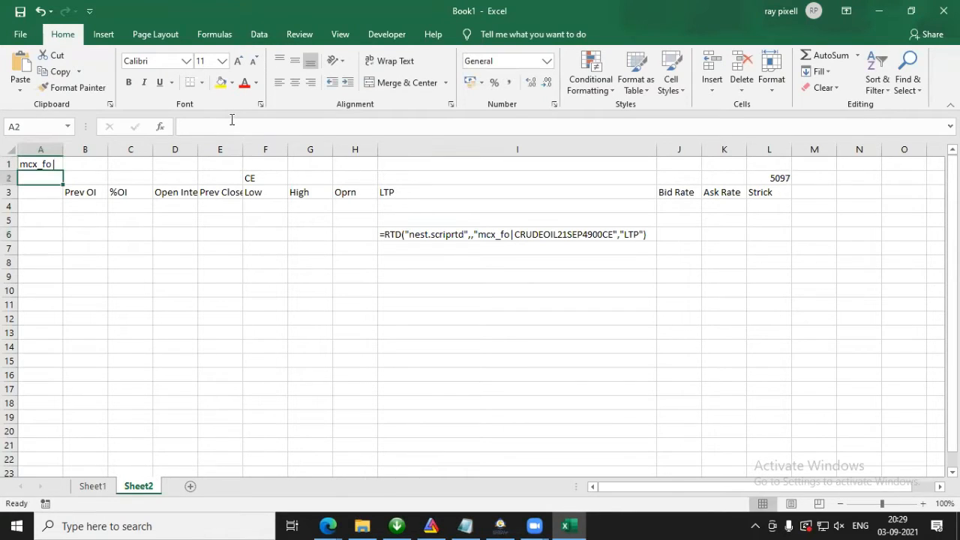
left_click(37, 162)
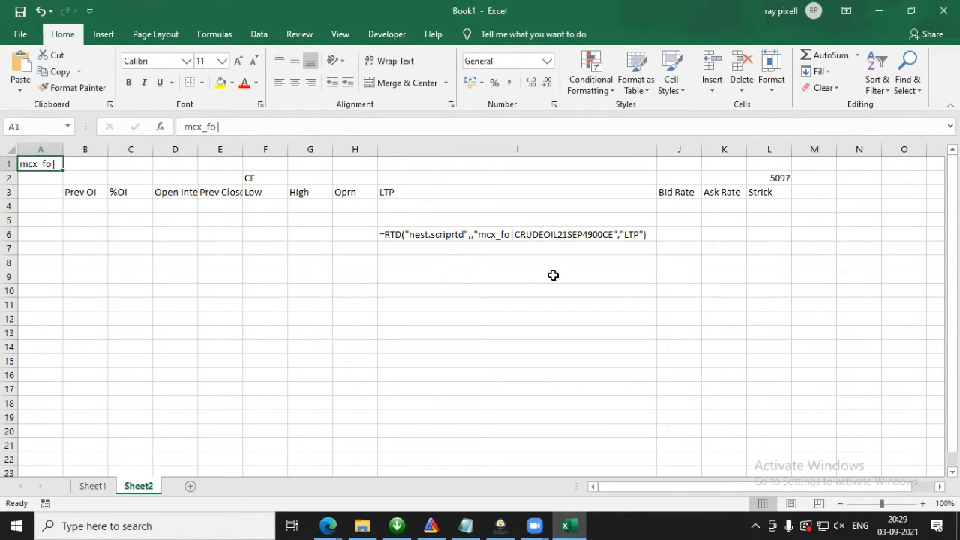
Step: Copy the symbol name CRUDEOIL from the formula text in I6 into cell L1
left_click(393, 238)
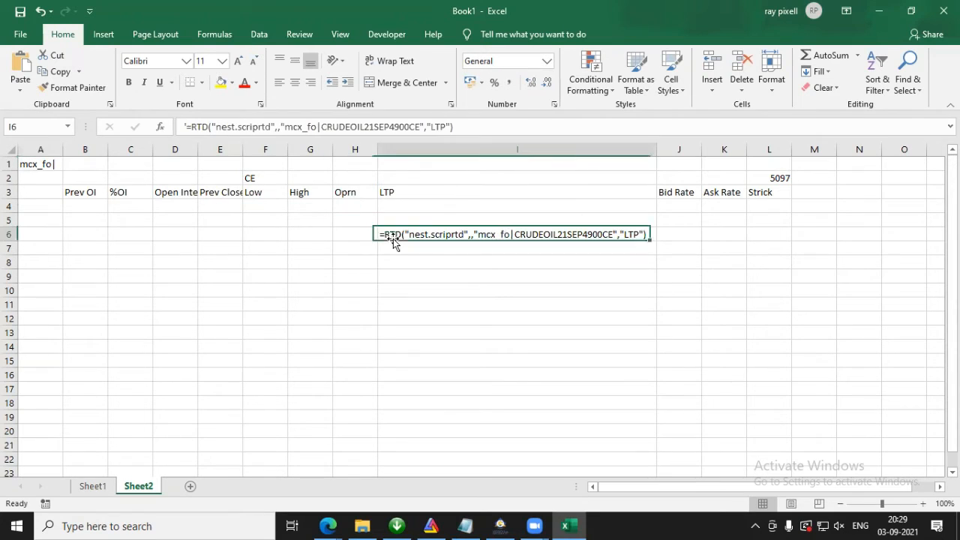
left_click(323, 128)
left_click_drag(333, 129, 367, 126)
key("ctrl+c")
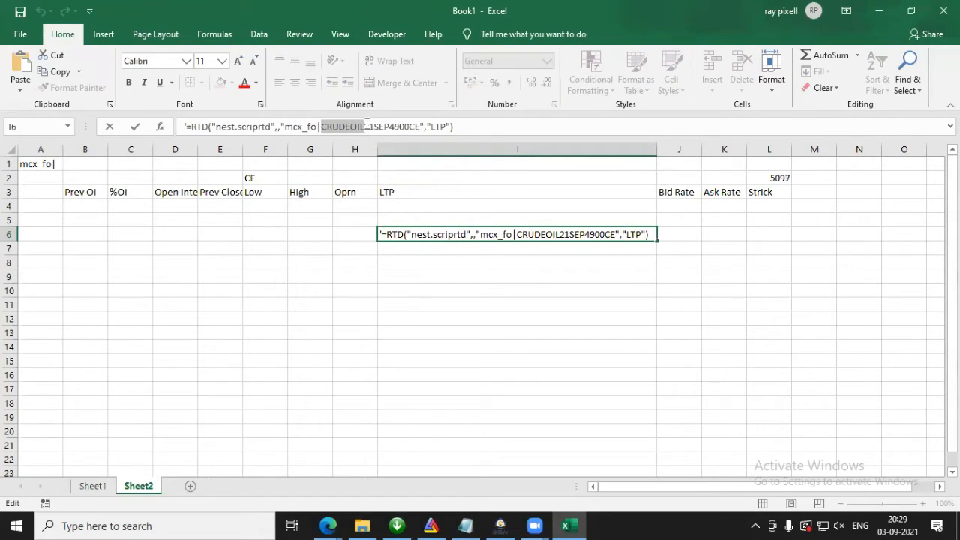
key("Escape")
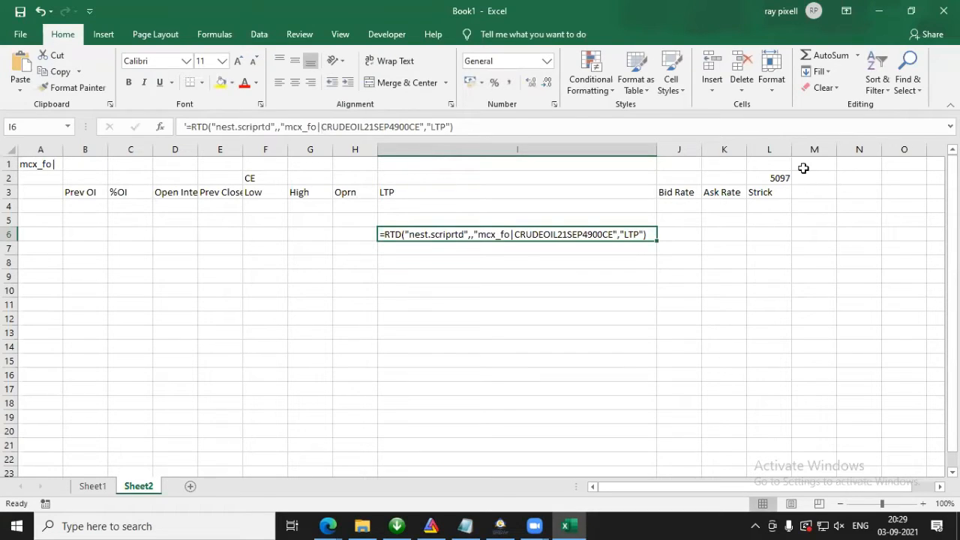
left_click(767, 162)
left_click(394, 122)
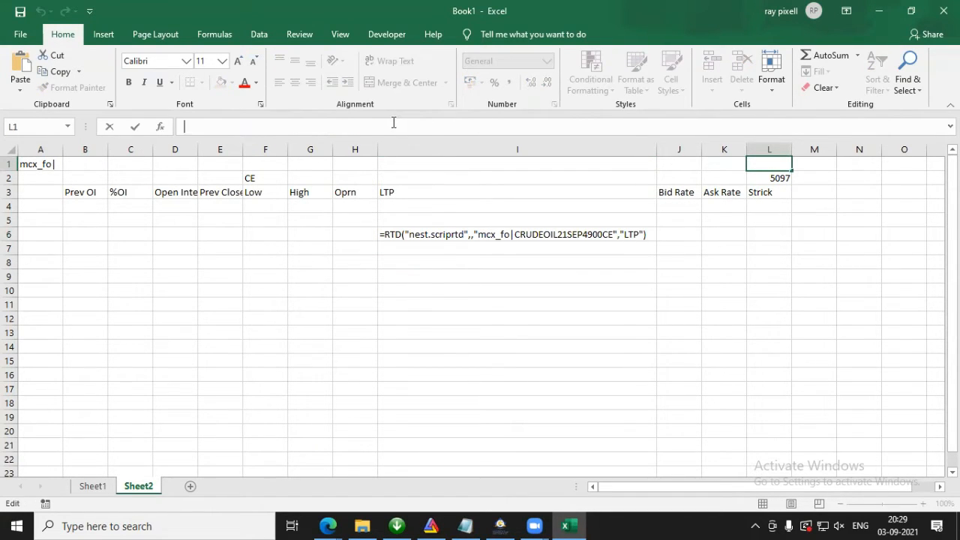
key("ctrl+v")
key("Return")
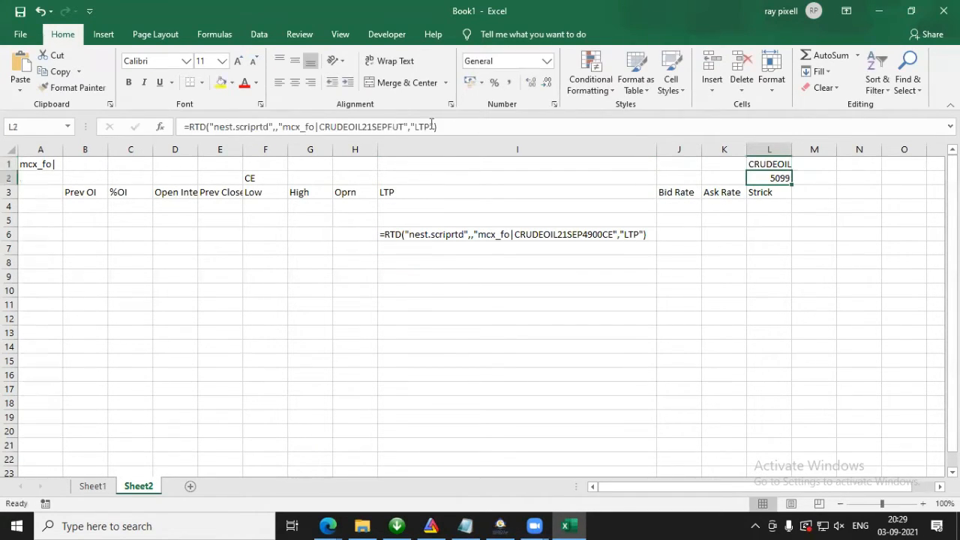
Step: Copy the expiry part 21SEP from the formula text in I6 and paste it into cell J1
left_click(562, 233)
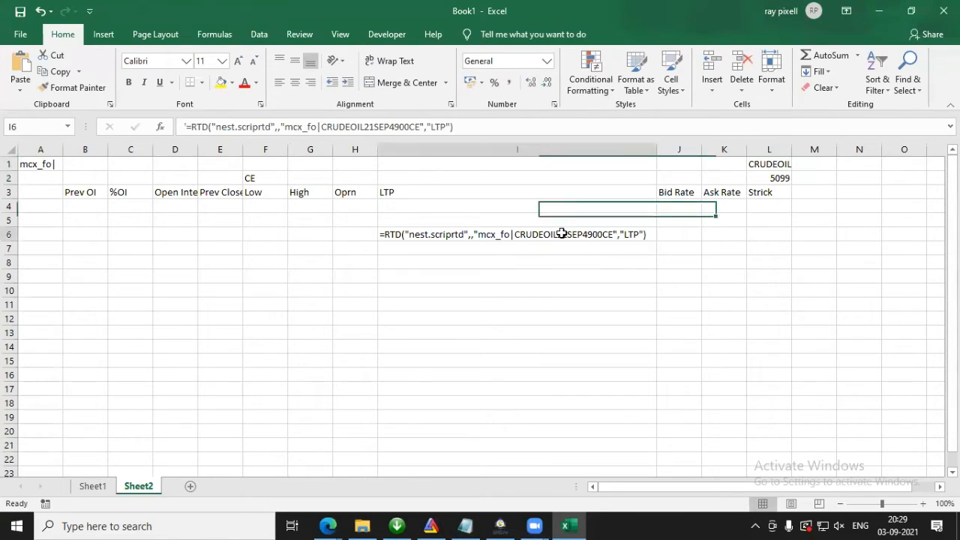
left_click(372, 126)
left_click_drag(375, 127, 390, 127)
key("ctrl+c")
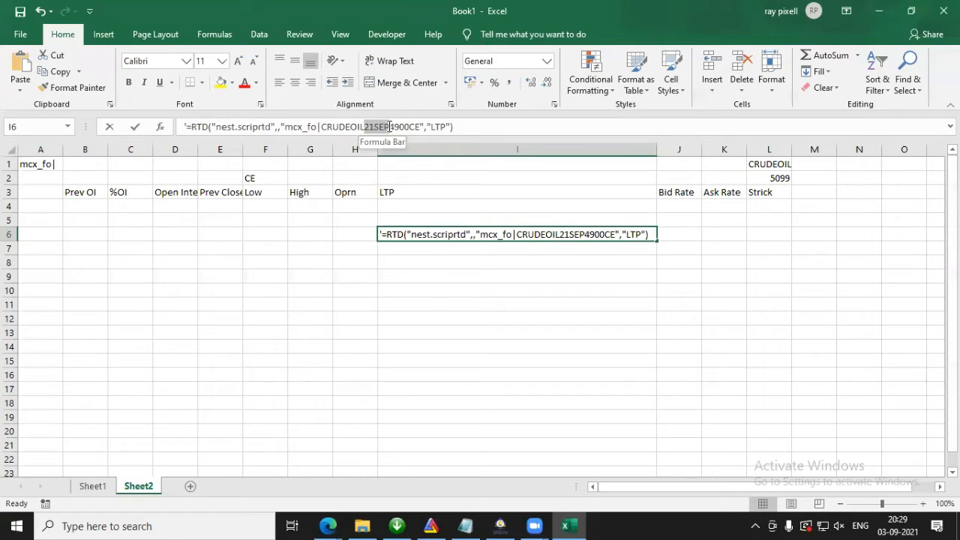
left_click_drag(389, 127, 390, 127)
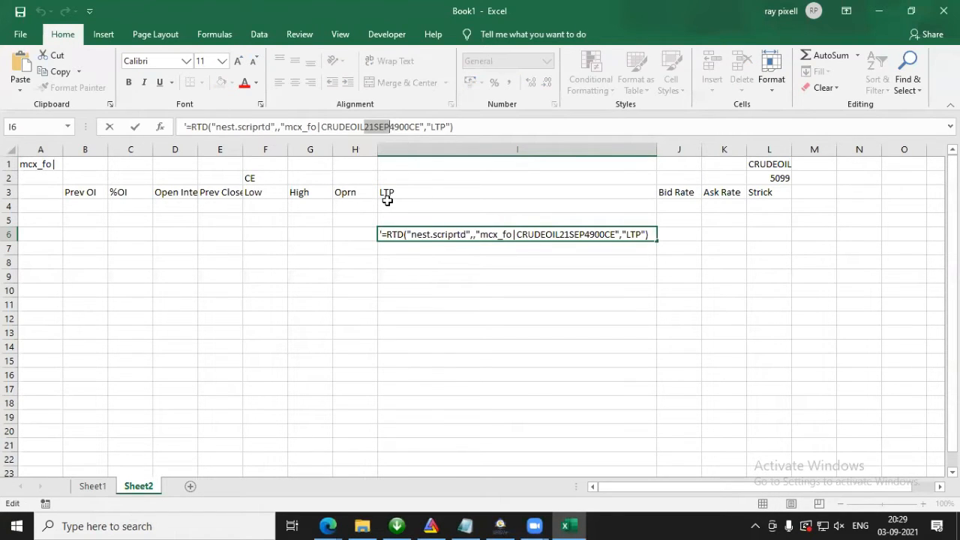
key("Escape")
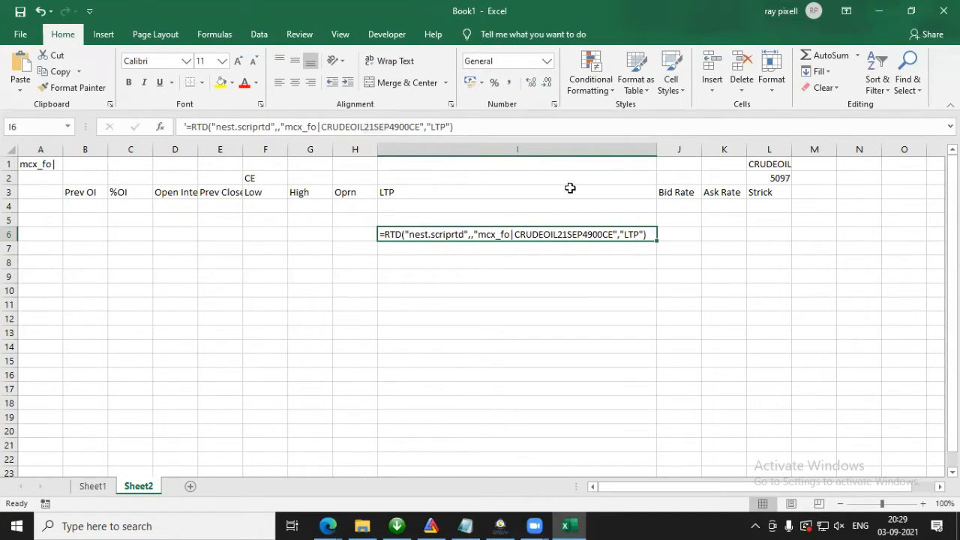
left_click(675, 163)
key("ctrl+v")
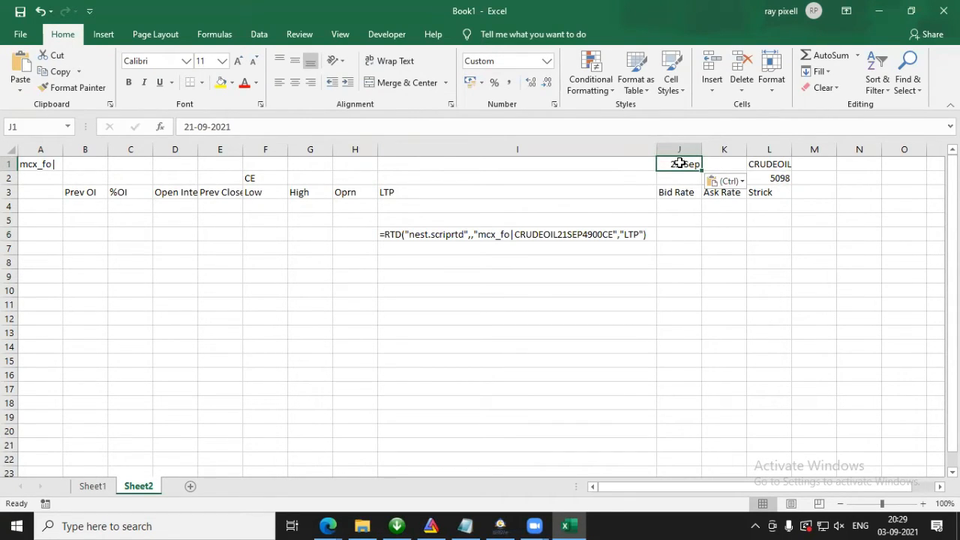
Step: Set the number format of cell J1 to Text and paste 21SEP into it again
left_click(547, 60)
left_click_drag(600, 306, 601, 338)
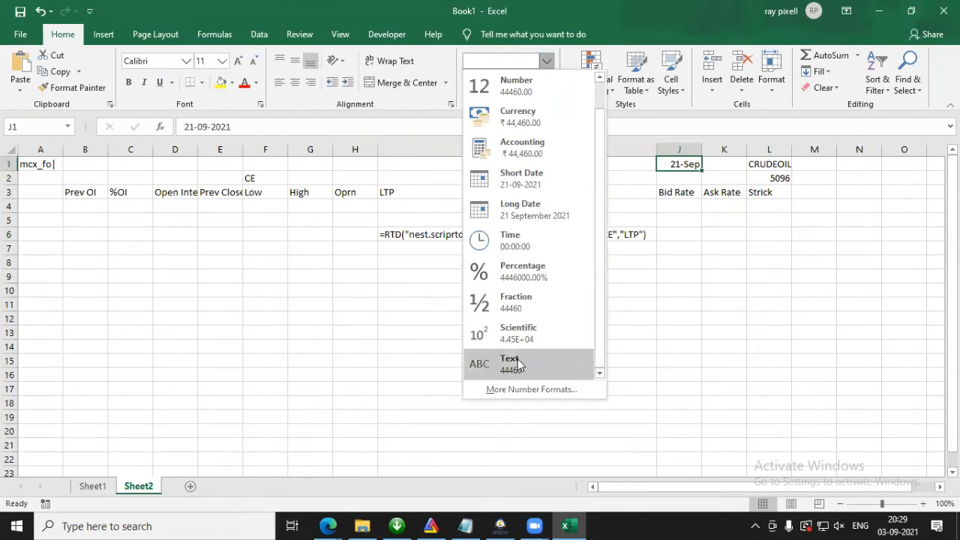
left_click(518, 365)
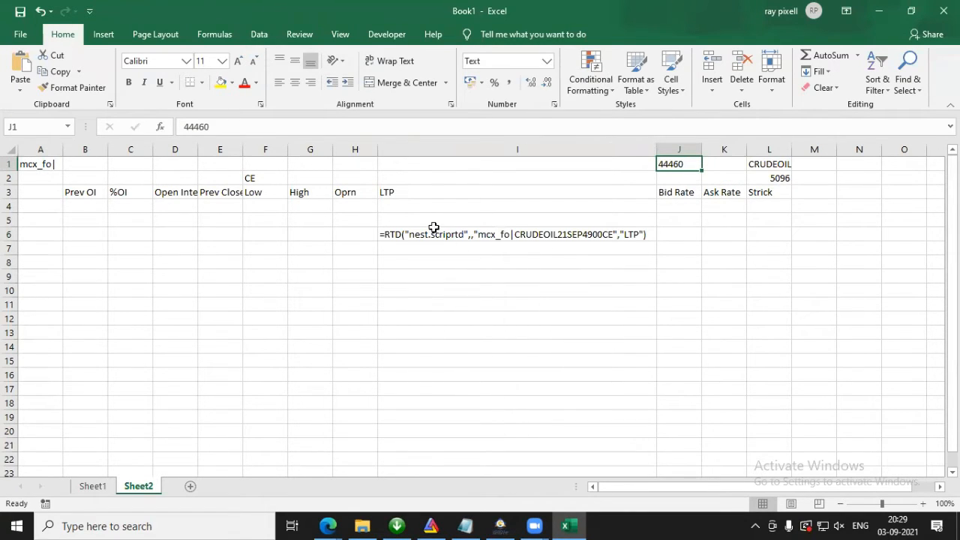
key("ctrl+v")
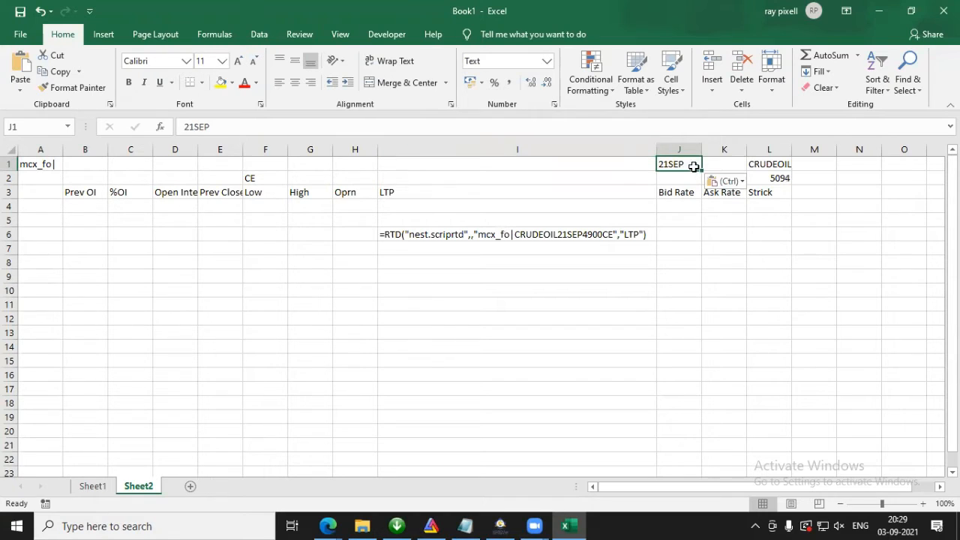
left_click(609, 234)
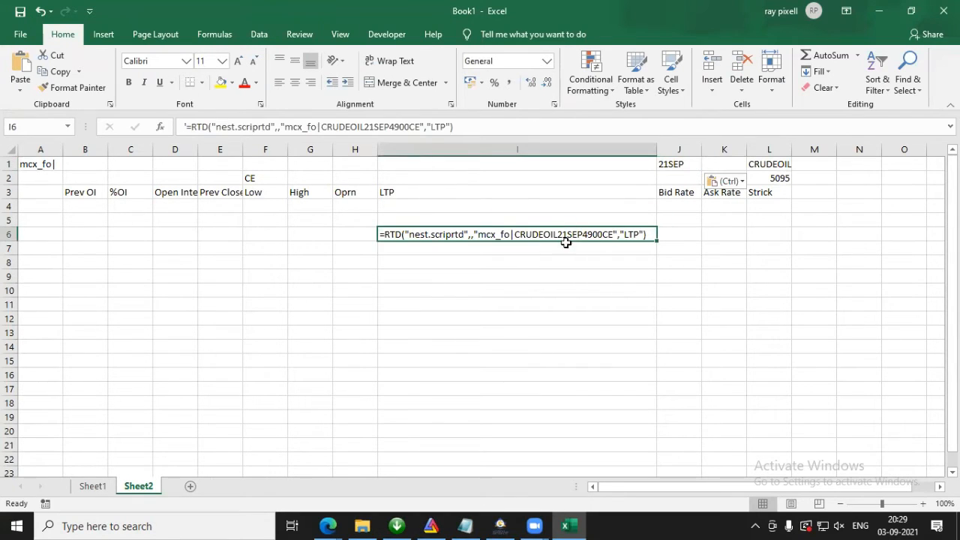
left_click(676, 163)
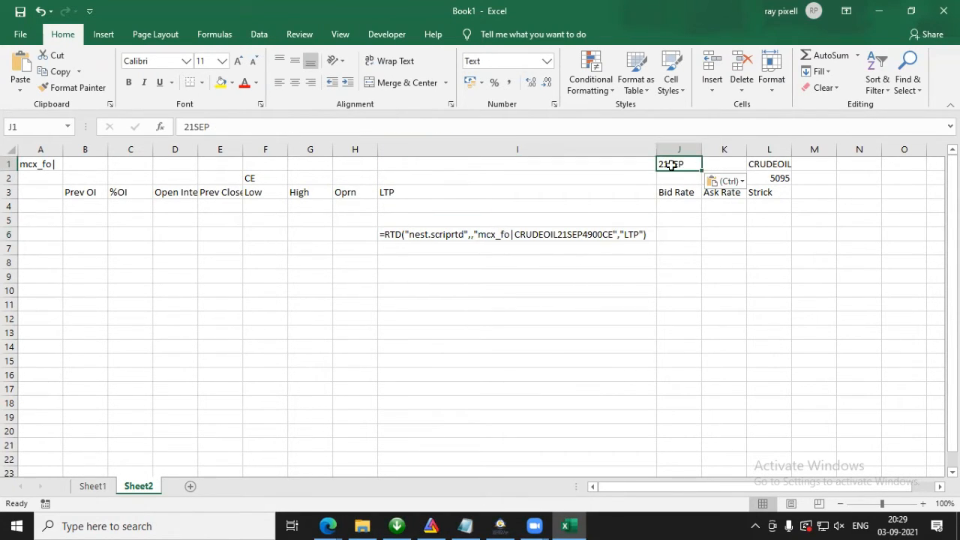
left_click(548, 63)
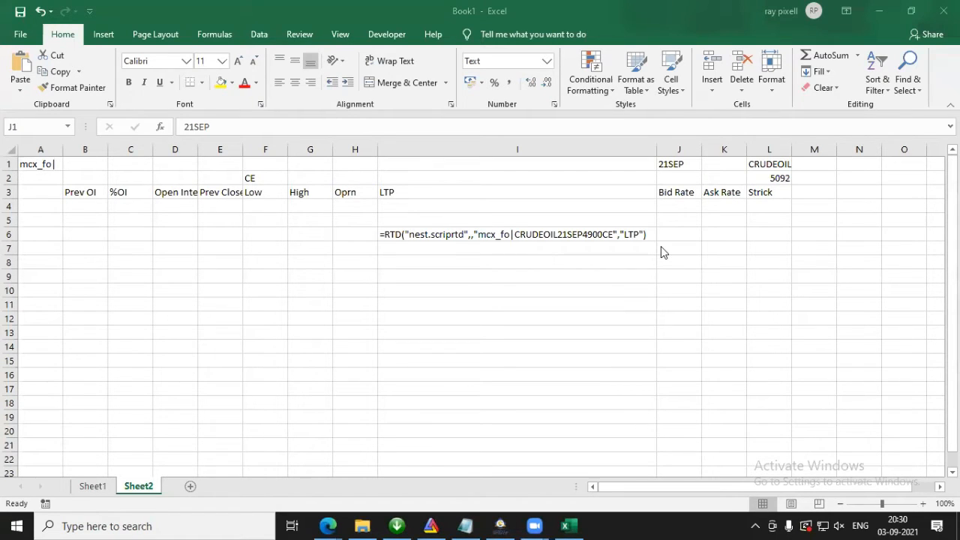
key("ctrl+v")
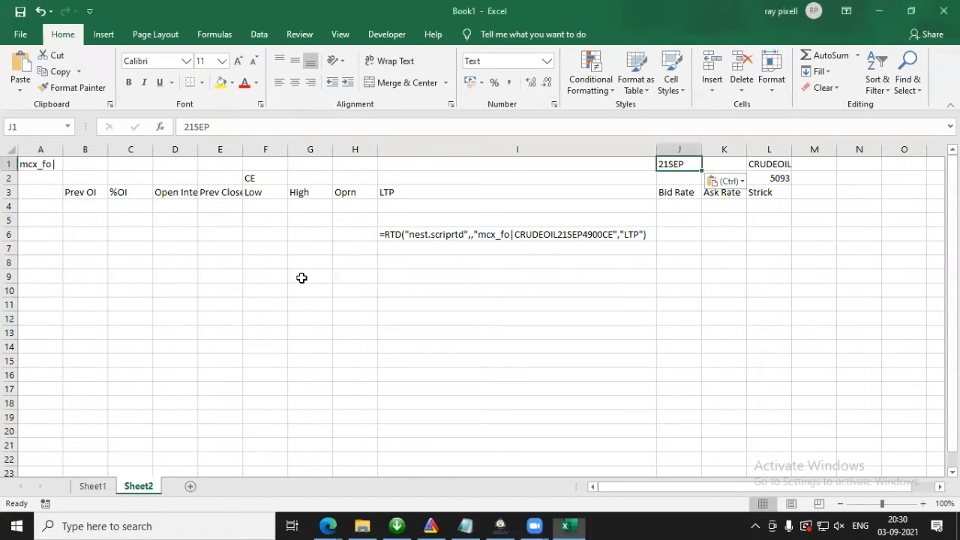
key("alt+Tab")
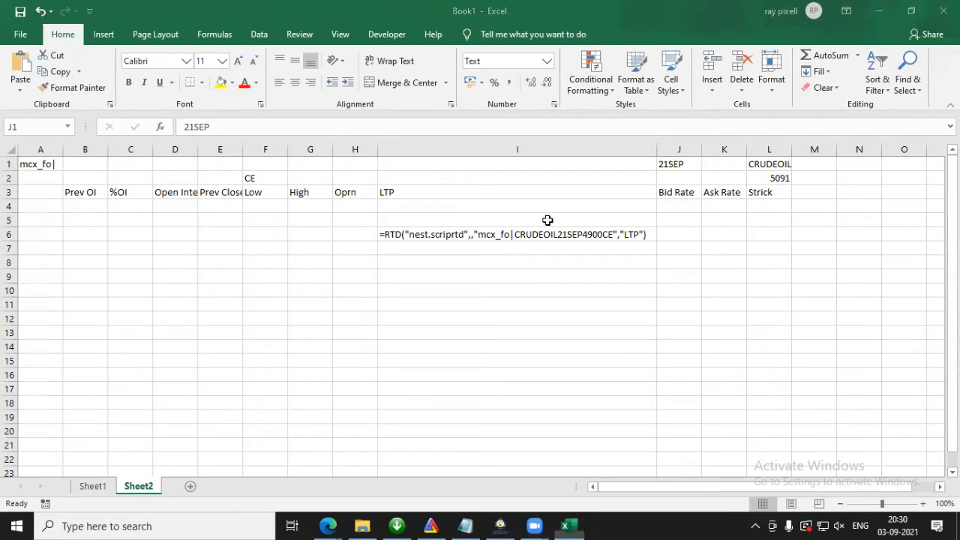
Step: Compare the exchange, symbol and strike parts of the formula text in I6 with the values in cells A1 and L1
left_click(390, 233)
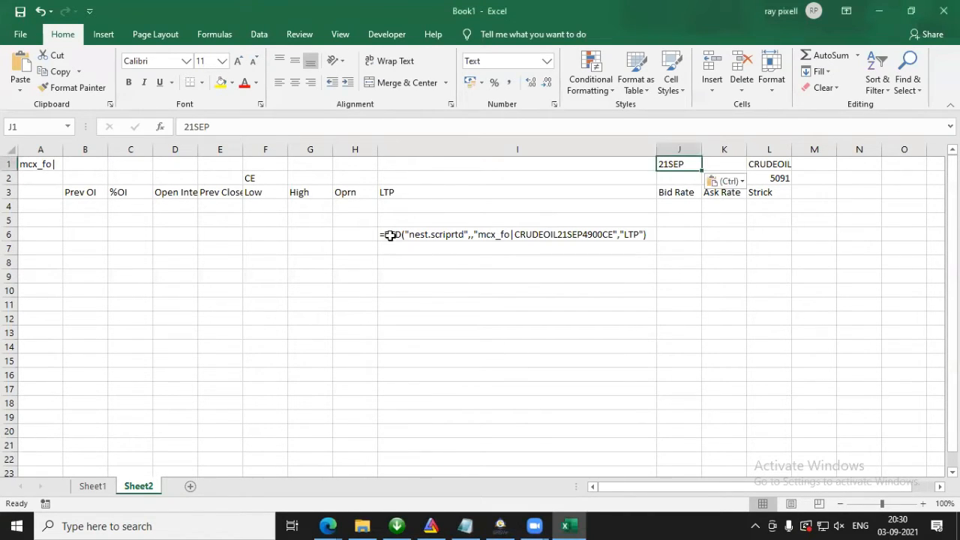
left_click(31, 164)
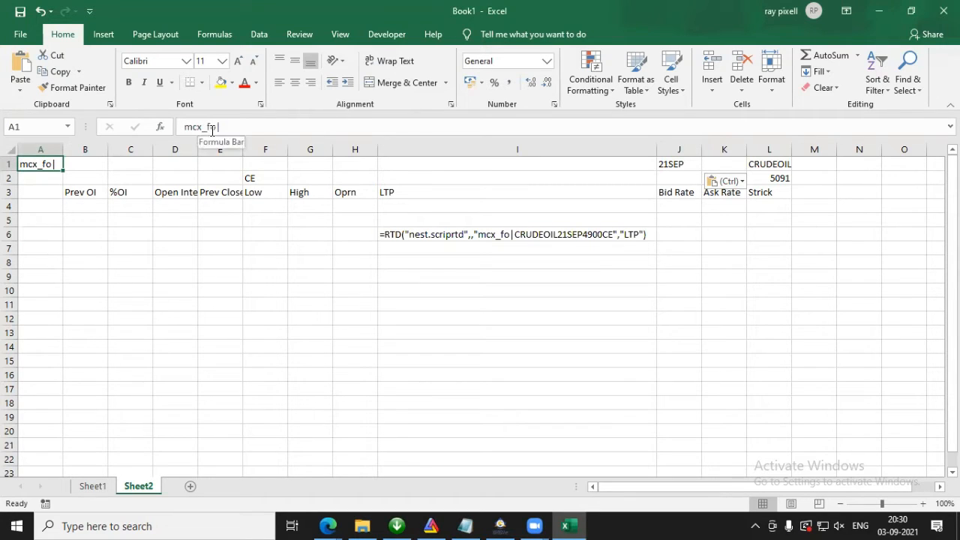
left_click(399, 235)
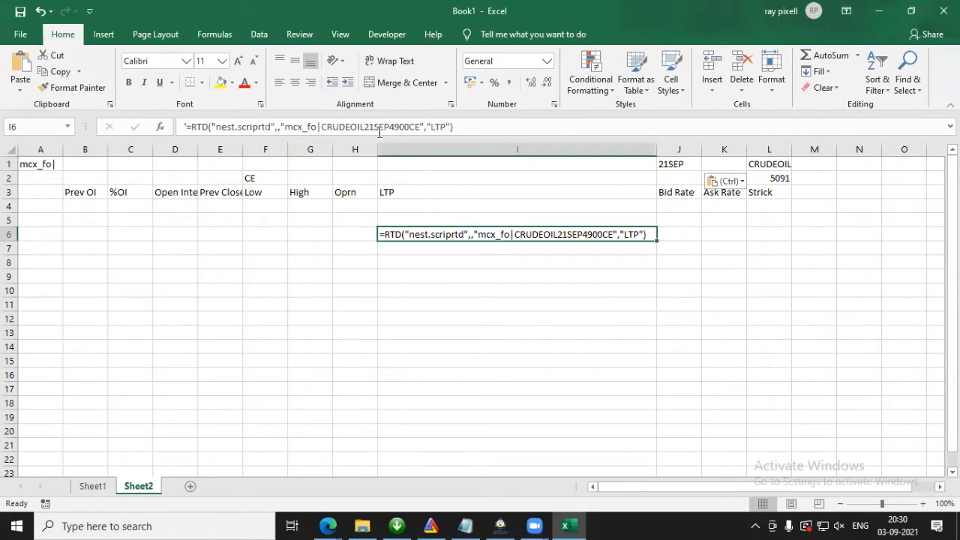
left_click(755, 166)
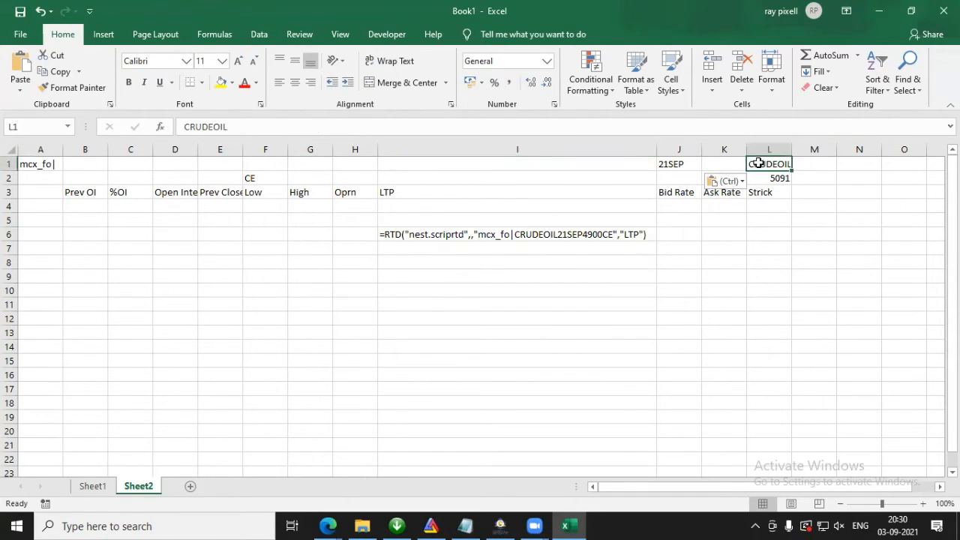
left_click(402, 235)
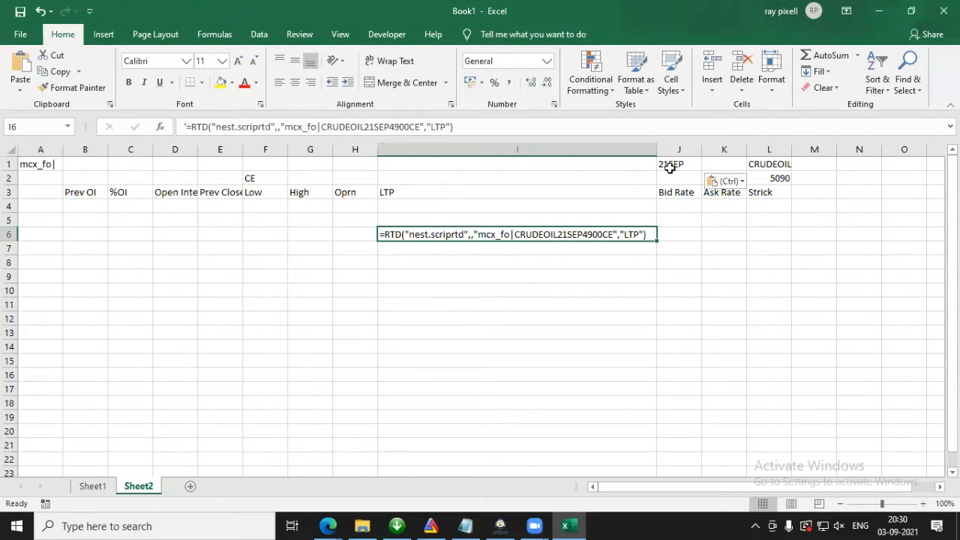
mouse_move(409, 128)
left_mouse_down()
mouse_move(387, 127)
mouse_move(409, 130)
left_mouse_up()
left_click(394, 128)
key("Escape")
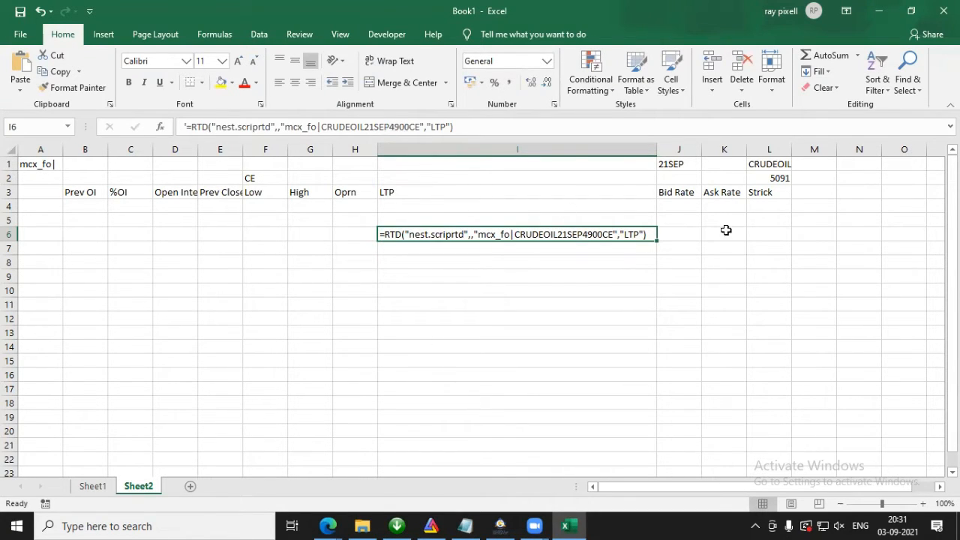
Step: Enter the strike price 4900 in cell L11 under the Strick column
left_click(769, 303)
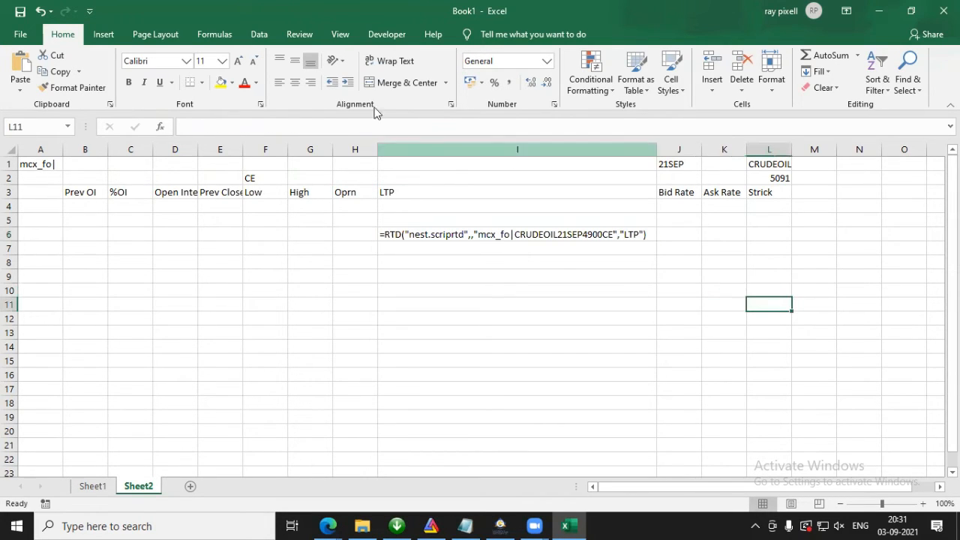
left_click(322, 124)
type("4900")
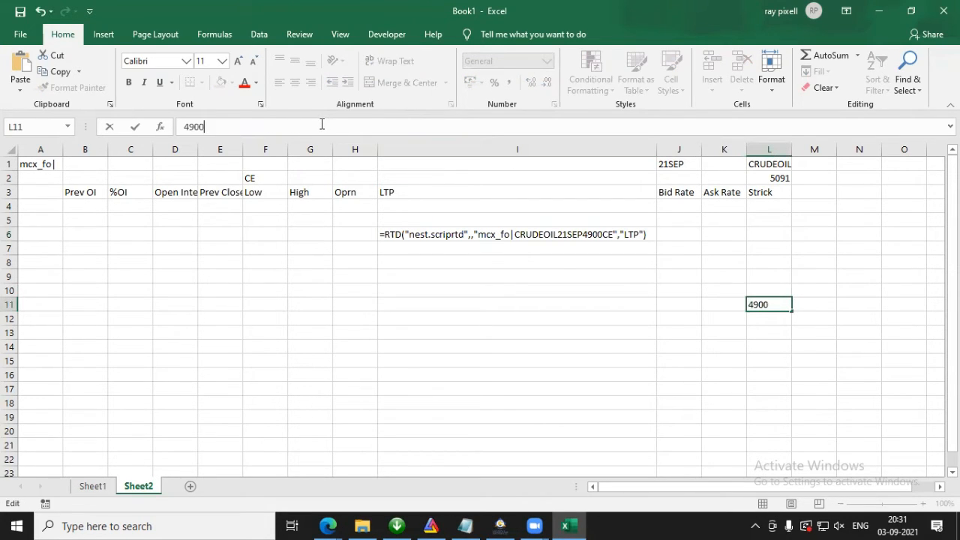
key("Return")
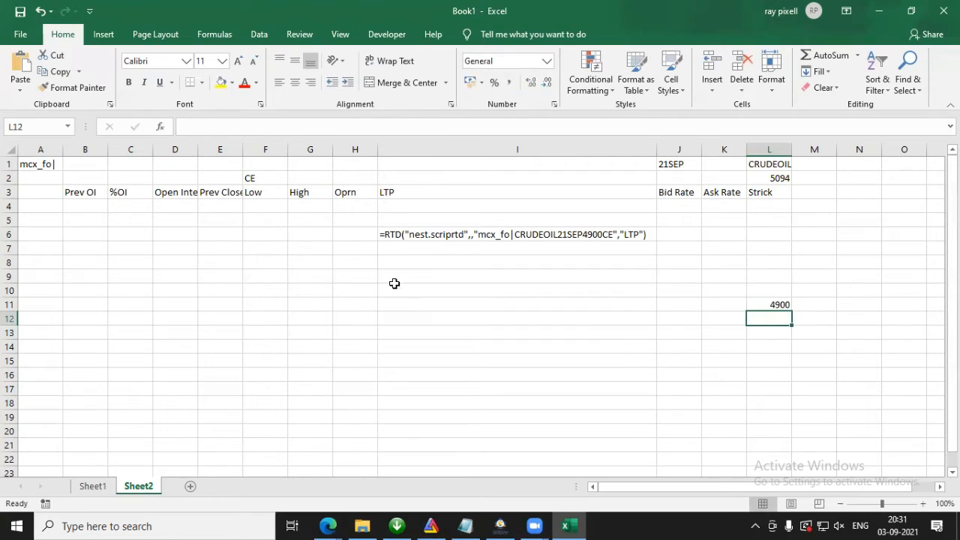
Step: Enter the option types CE in cell K2 and PE in cell N2
left_click(387, 234)
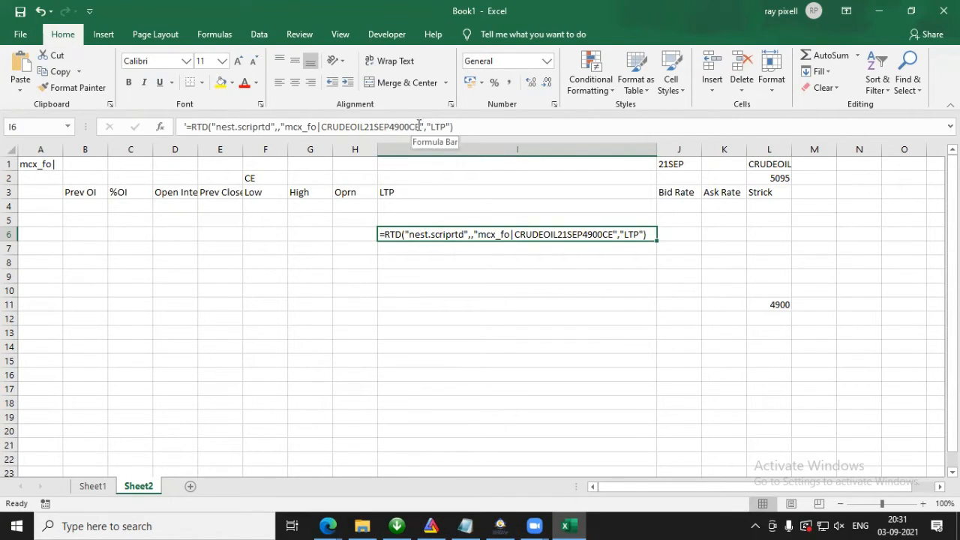
left_click(726, 180)
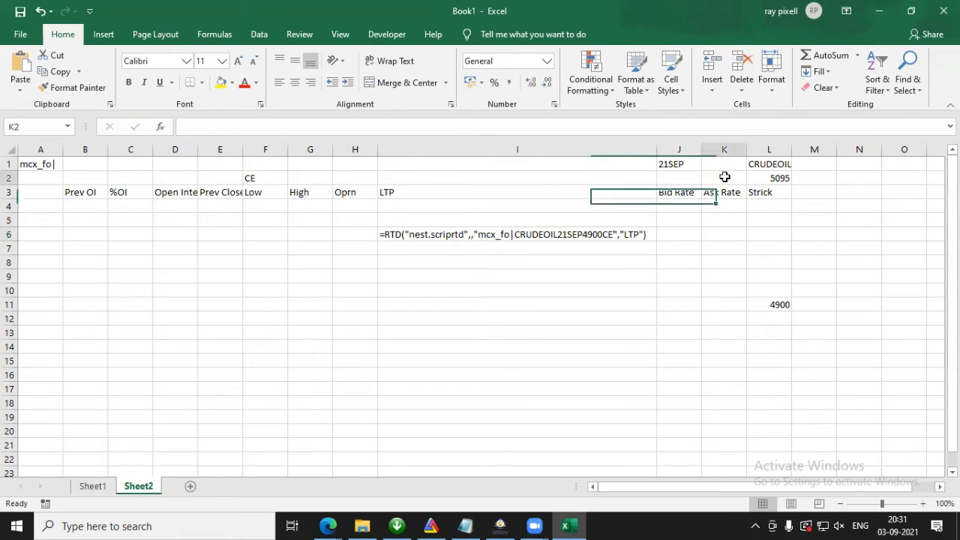
type("CE")
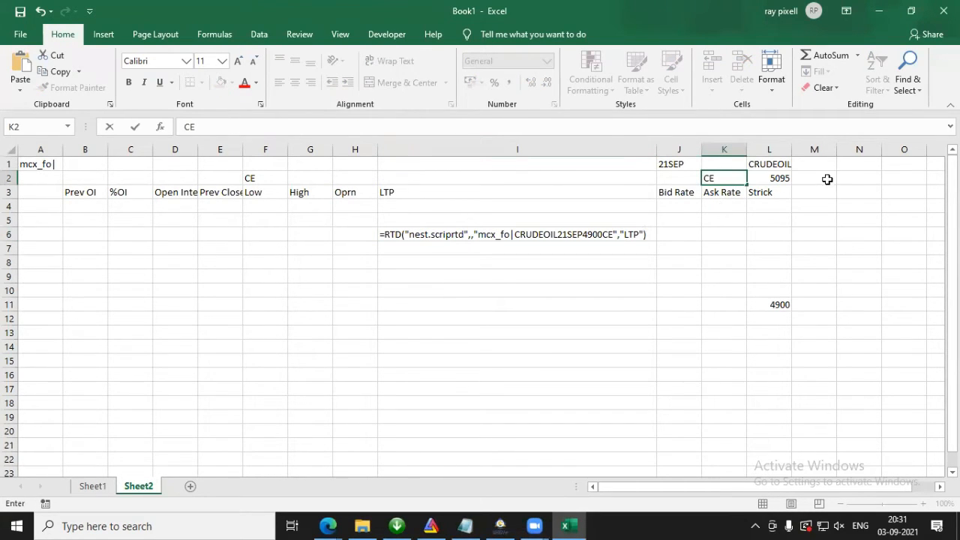
left_click(861, 177)
type("PE")
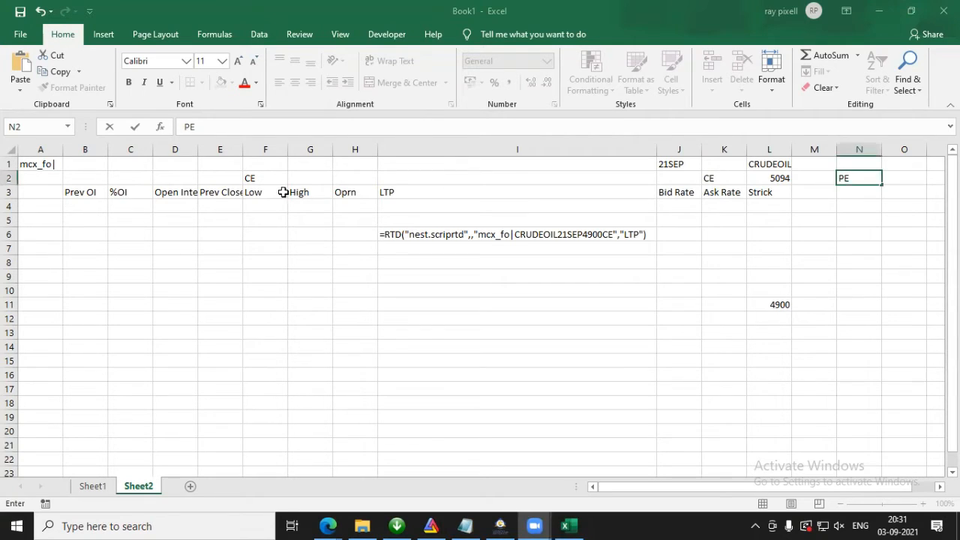
left_click(323, 317)
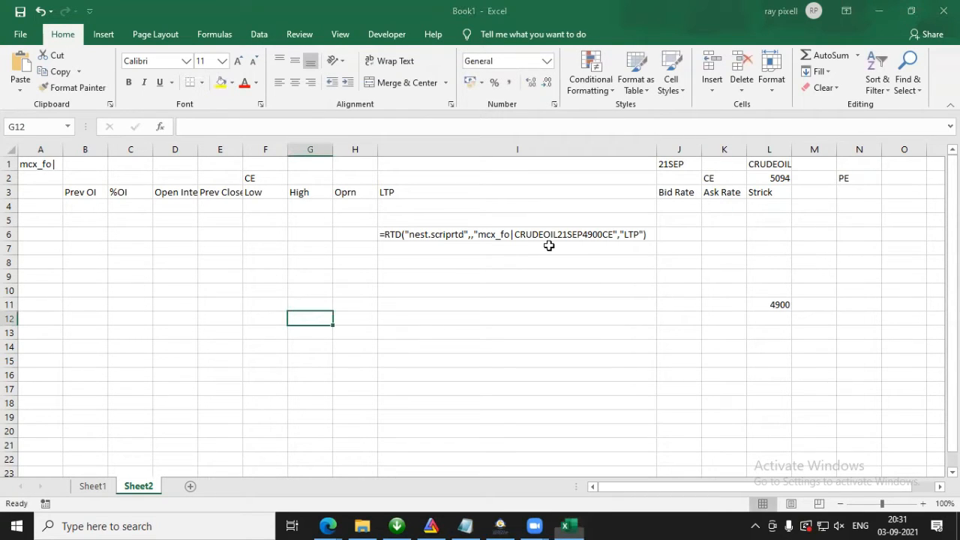
Step: Match each part of the formula text in I6 with its source cell: A1, J1, L11, K2 and the LTP header in I3
left_click(620, 236)
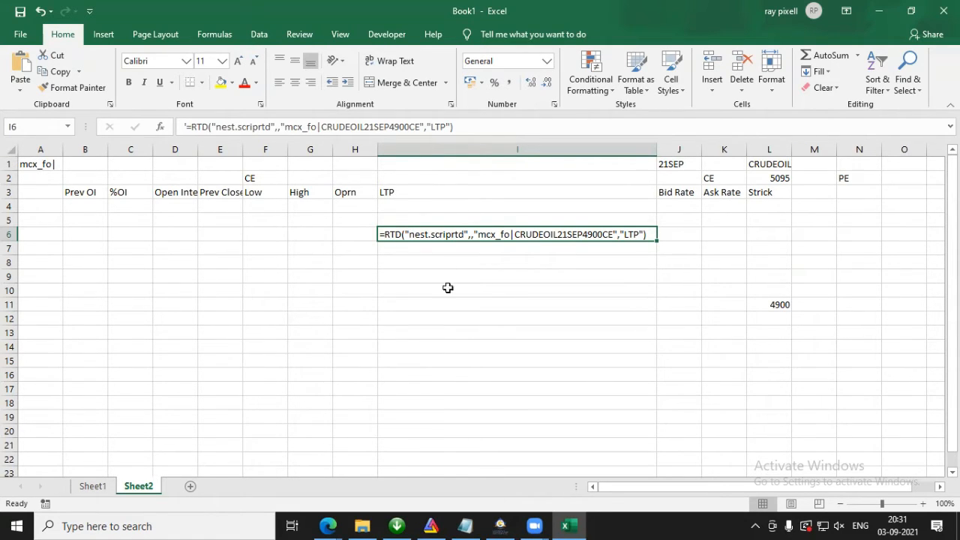
left_click(45, 163)
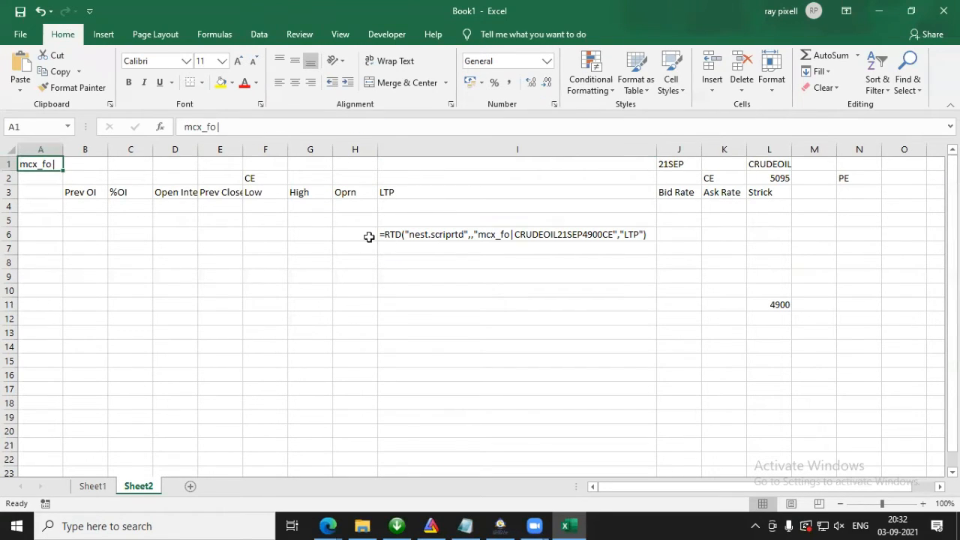
left_click(525, 234)
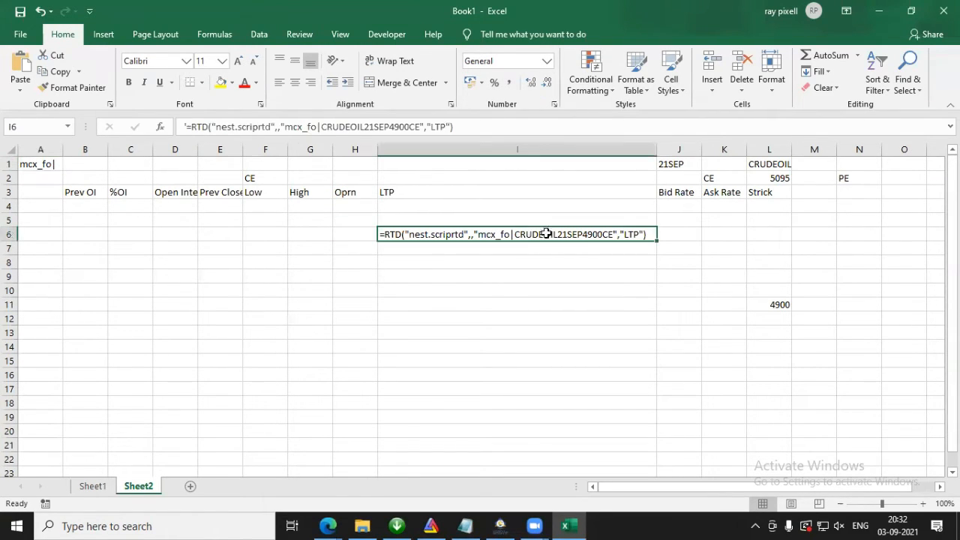
left_click(684, 158)
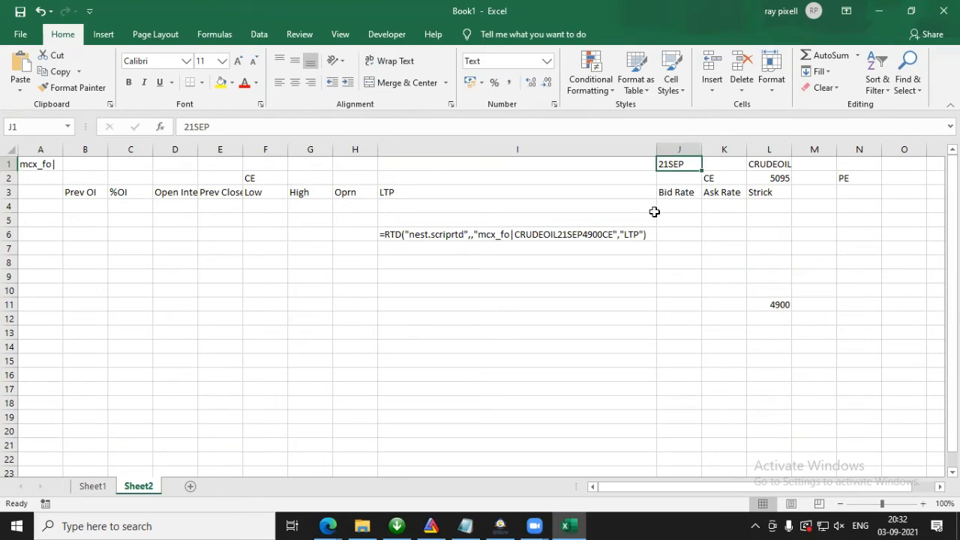
left_click(600, 231)
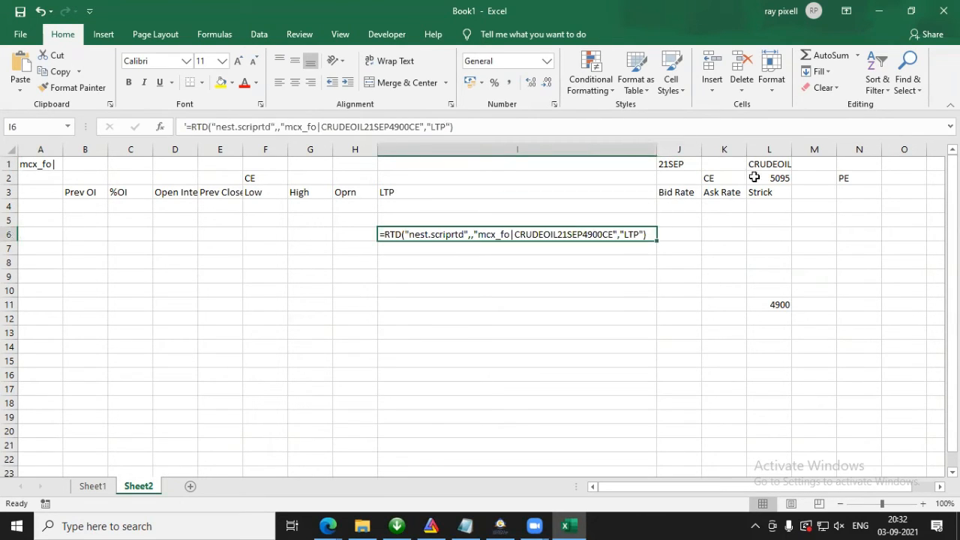
left_click(781, 309)
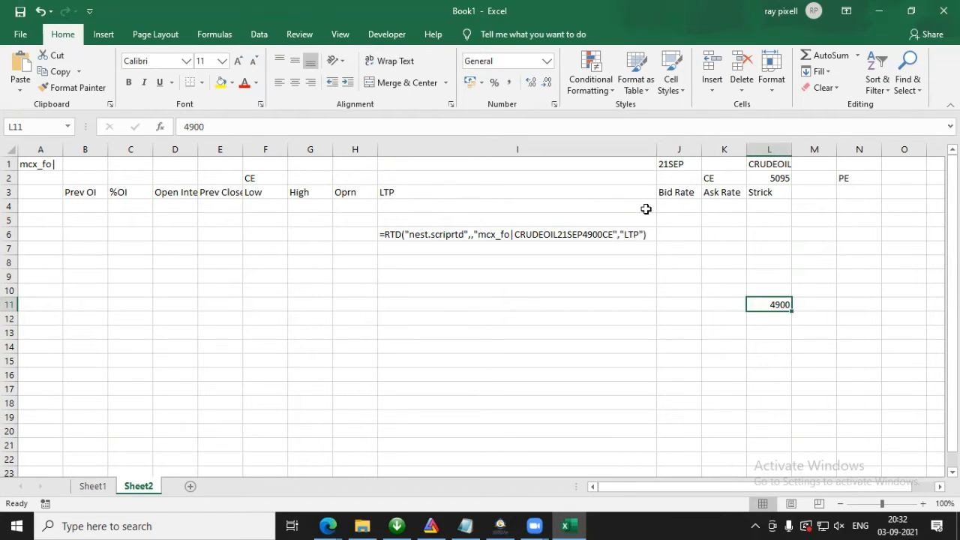
left_click(713, 177)
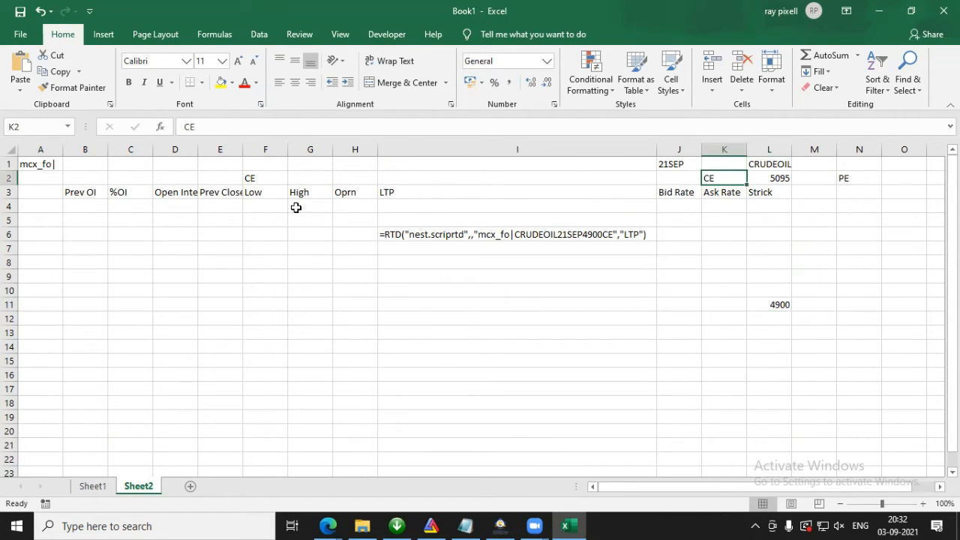
left_click(386, 192)
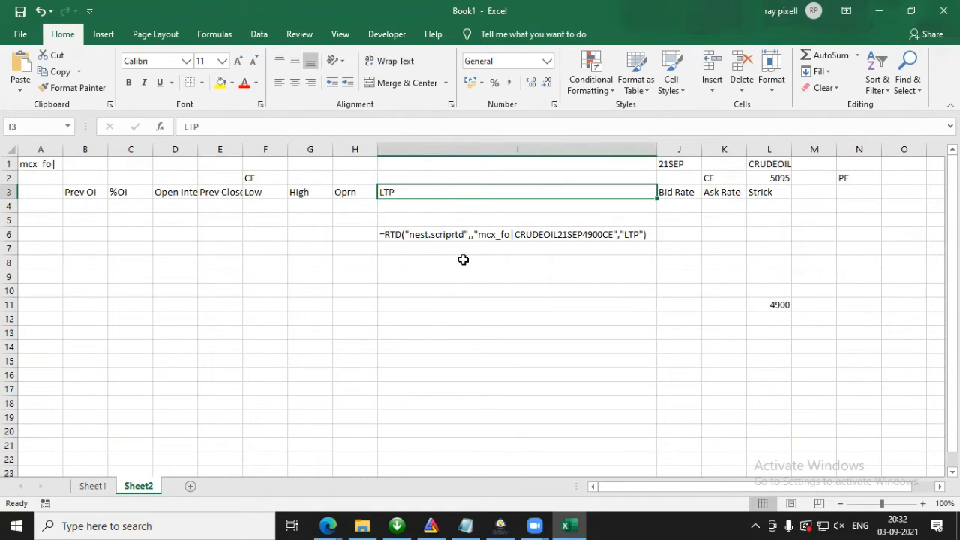
left_click(483, 303)
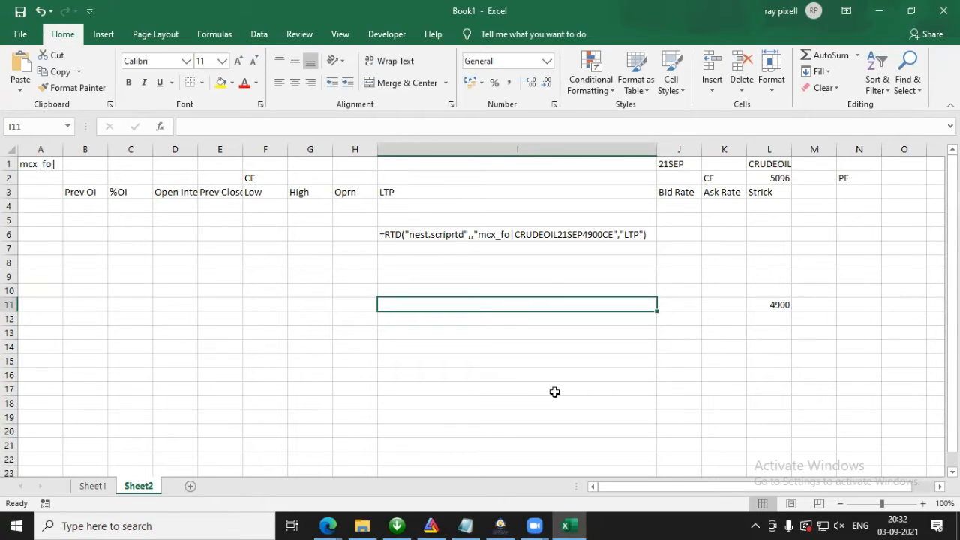
Step: Copy the opening part =RTD("nest.scriprtd",, from the formula text in I6 and start the formula in I11 with it, adding a closing parenthesis
left_click(445, 235)
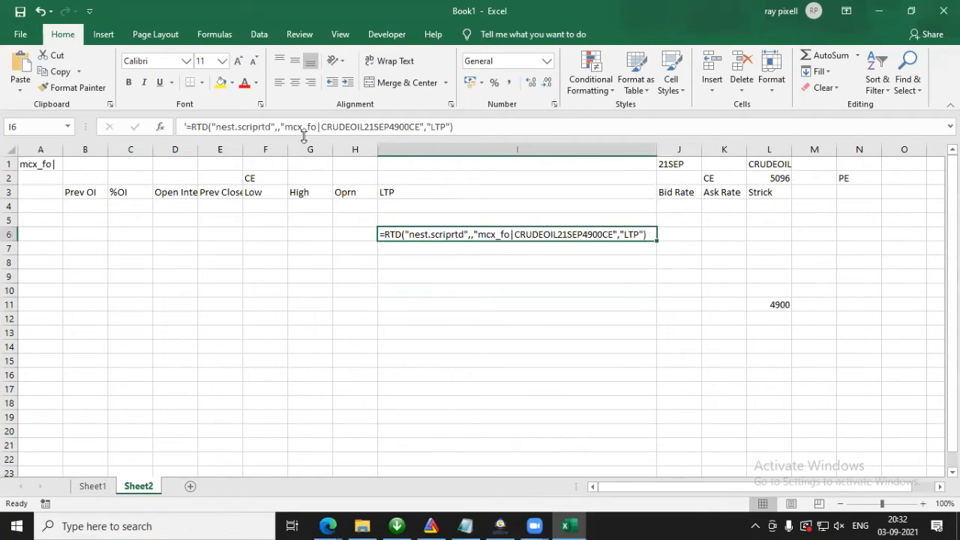
left_click_drag(281, 127, 188, 127)
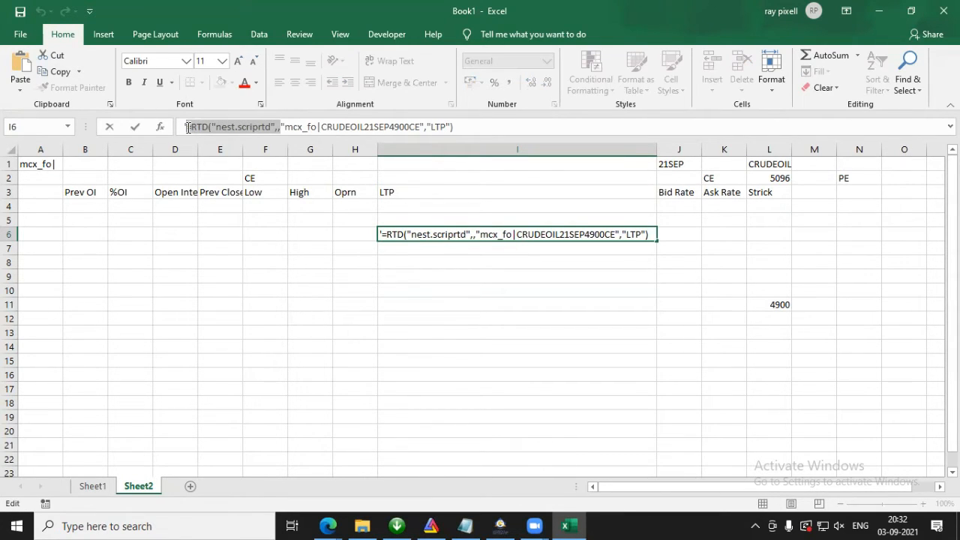
key("Escape")
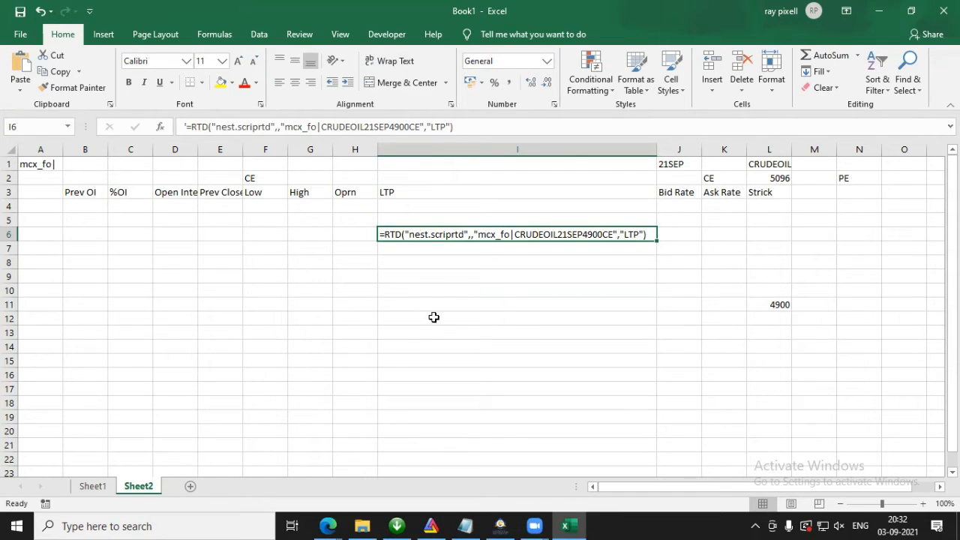
left_click(456, 303)
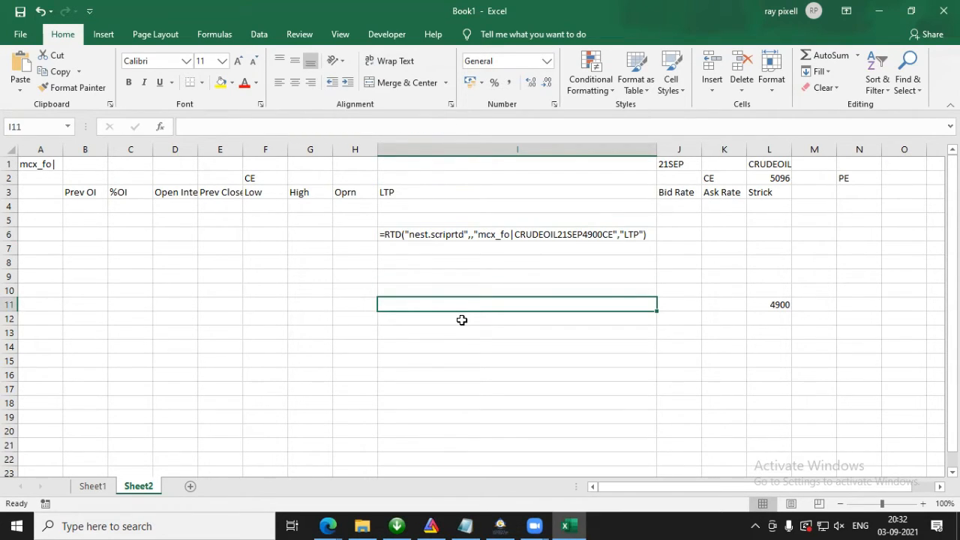
double_click(526, 304)
type("=RTD(\"nest.scriptrd\",,)")
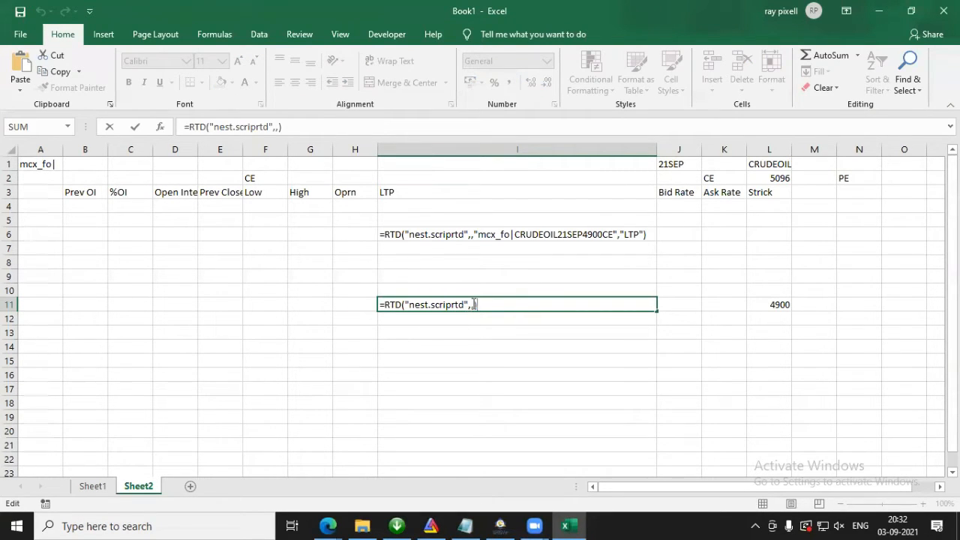
Step: Insert the CONCATENATE function as the first topic argument of the RTD formula in I11
left_click(473, 304)
key("Right")
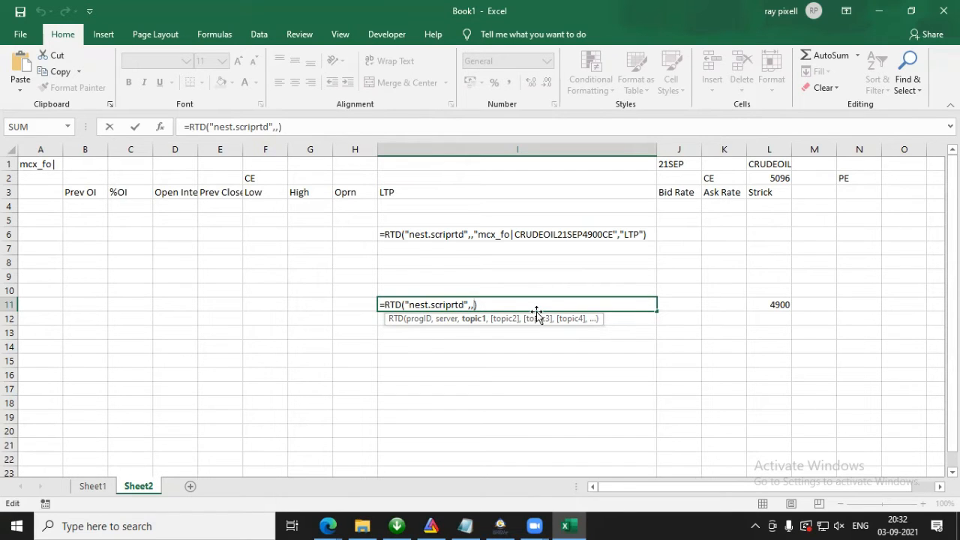
type("CON")
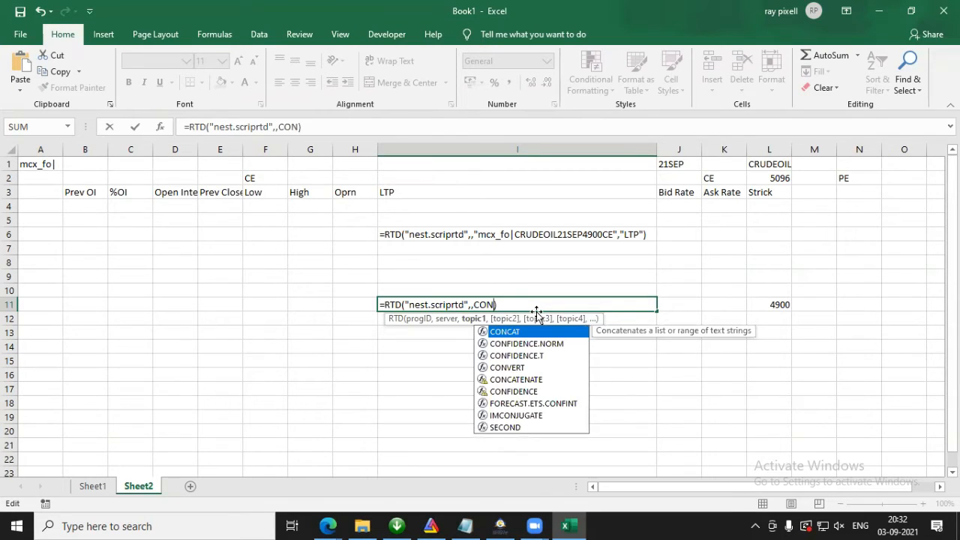
left_click(525, 381)
double_click(525, 381)
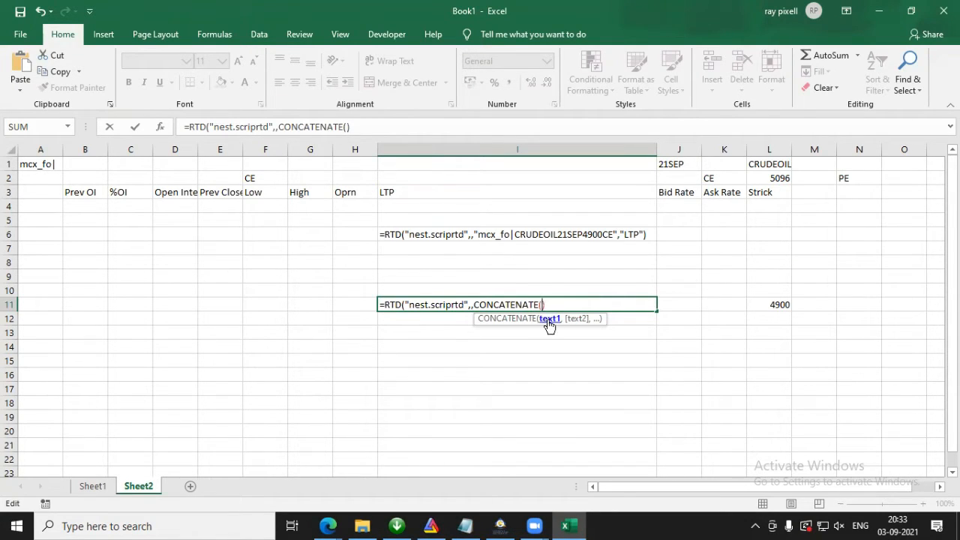
Step: Add absolute references to the exchange cell $A$1 and the symbol cell $L$1 as the first two CONCATENATE arguments in I11
left_click(46, 165)
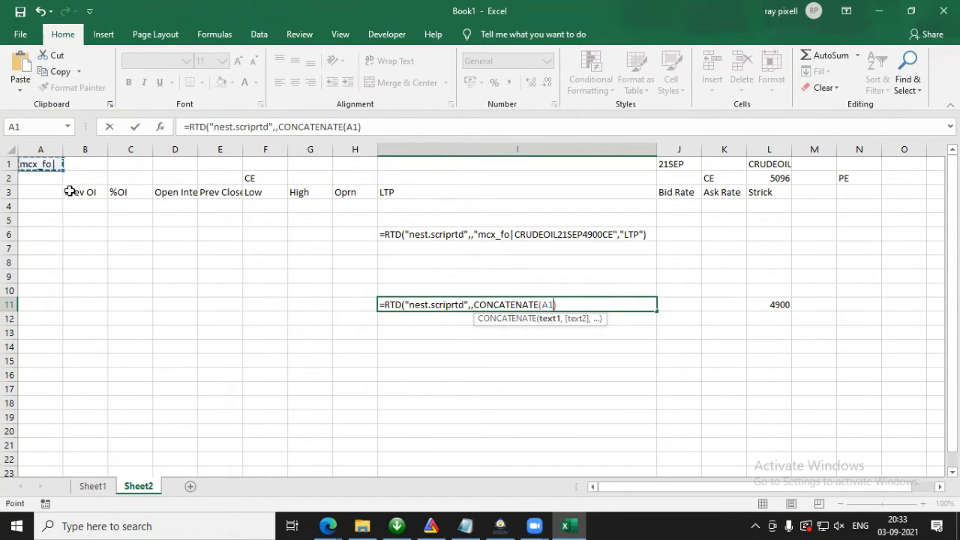
key("F4")
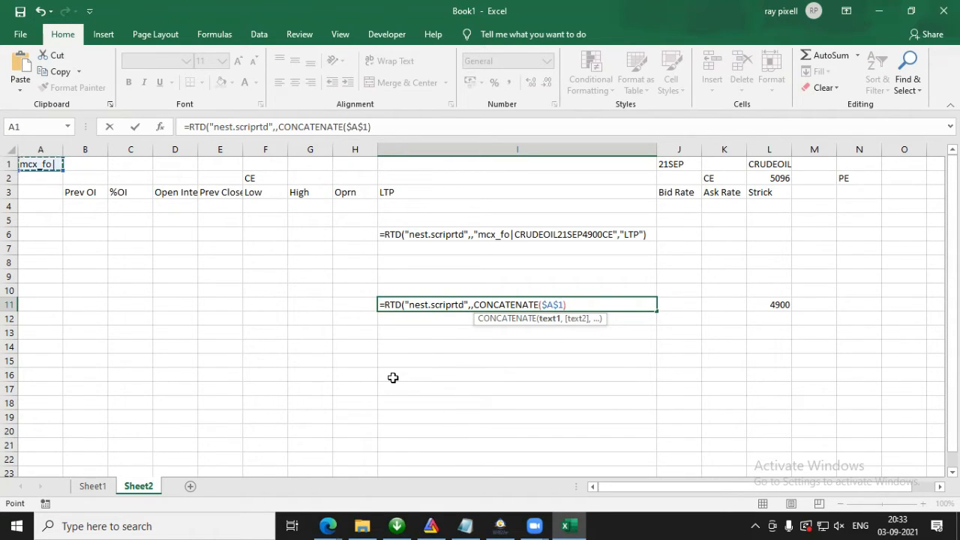
type(",")
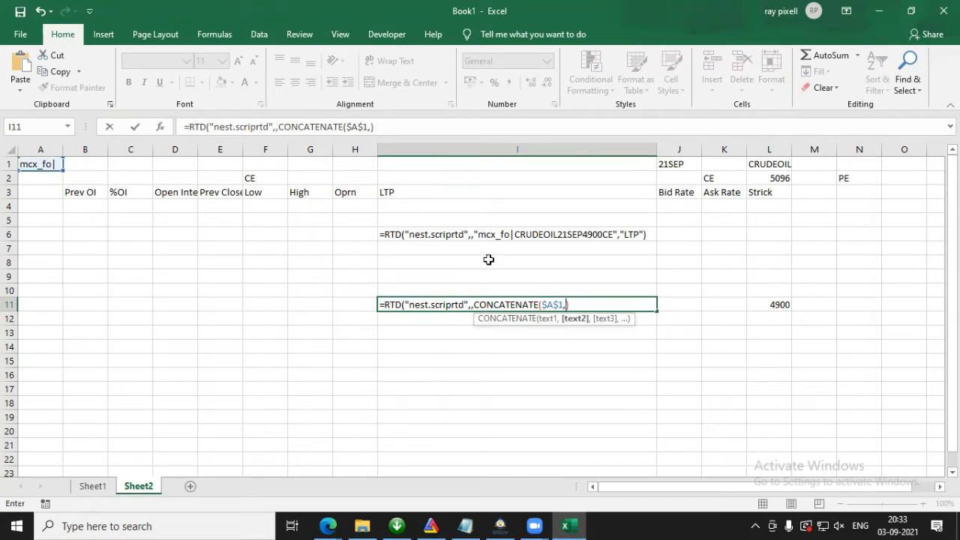
left_click(770, 164)
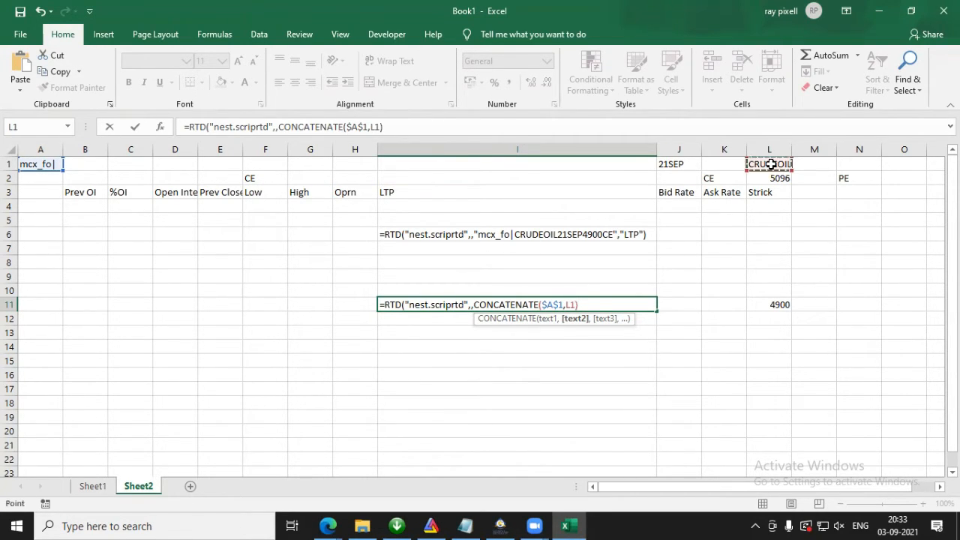
key("F4")
type(",")
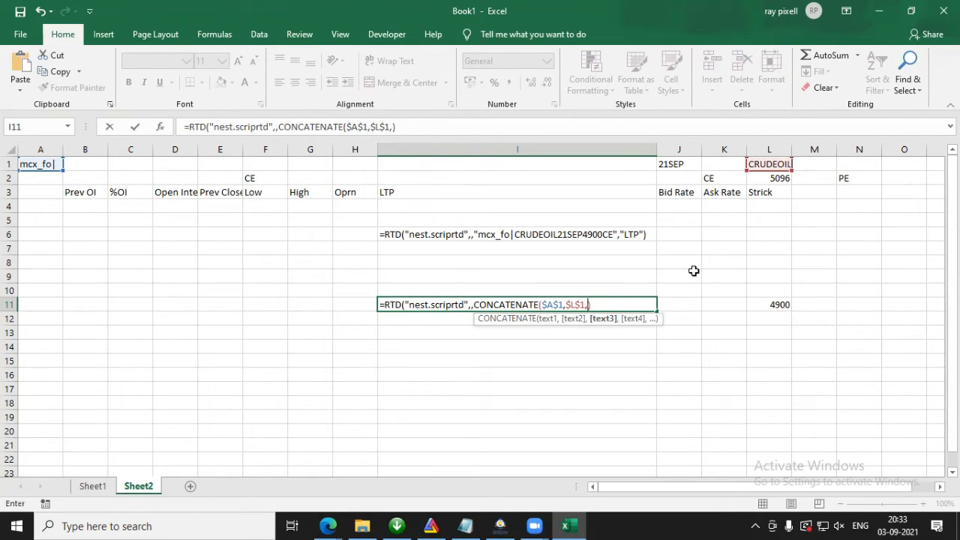
Step: Extend the CONCATENATE arguments in I11 with the expiry cell $J$1, the strike cell L11 and the option-type cell K2
left_click(673, 164)
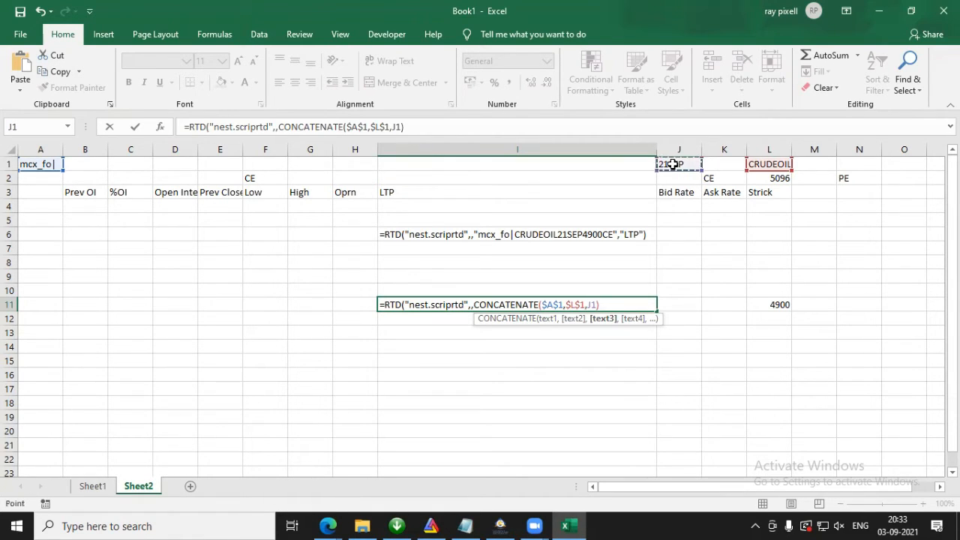
key("F4")
type(",")
left_click(774, 304)
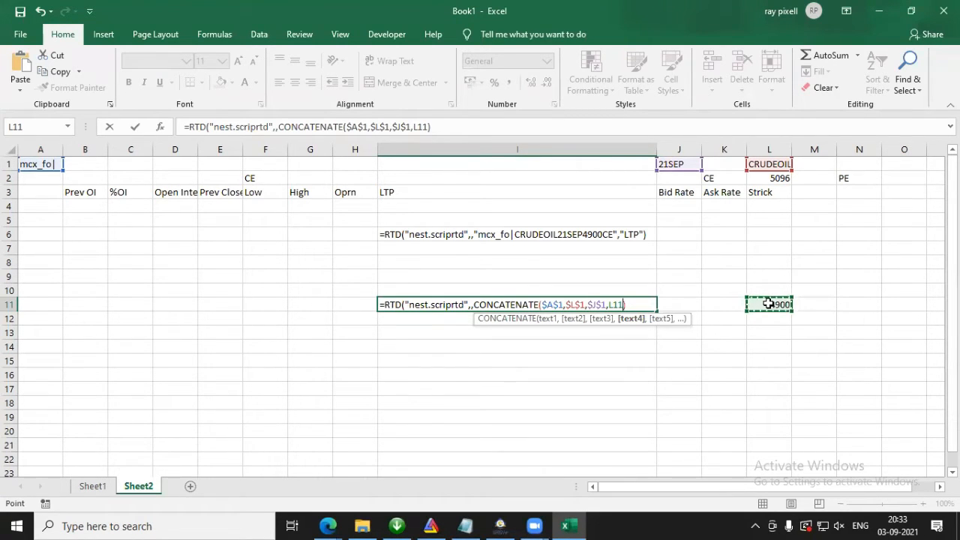
type(",")
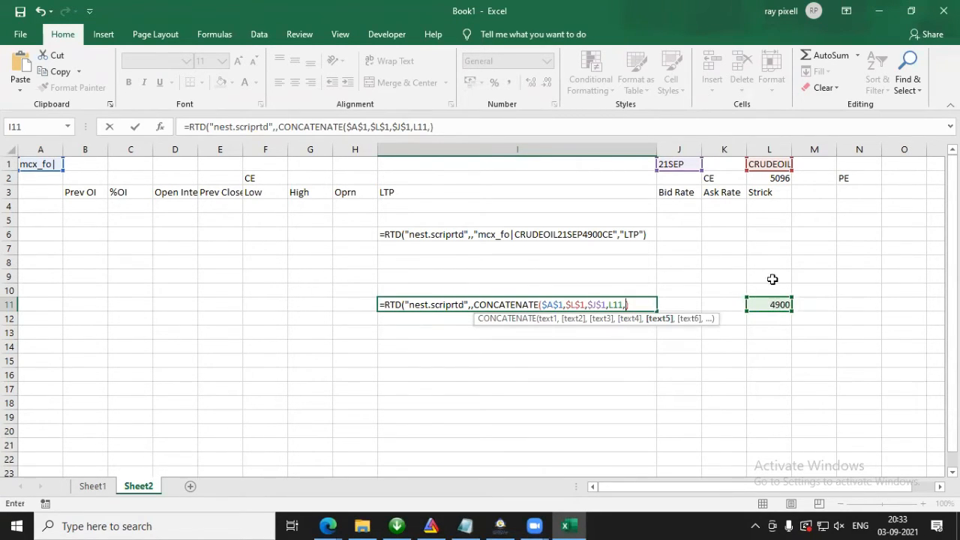
left_click(719, 179)
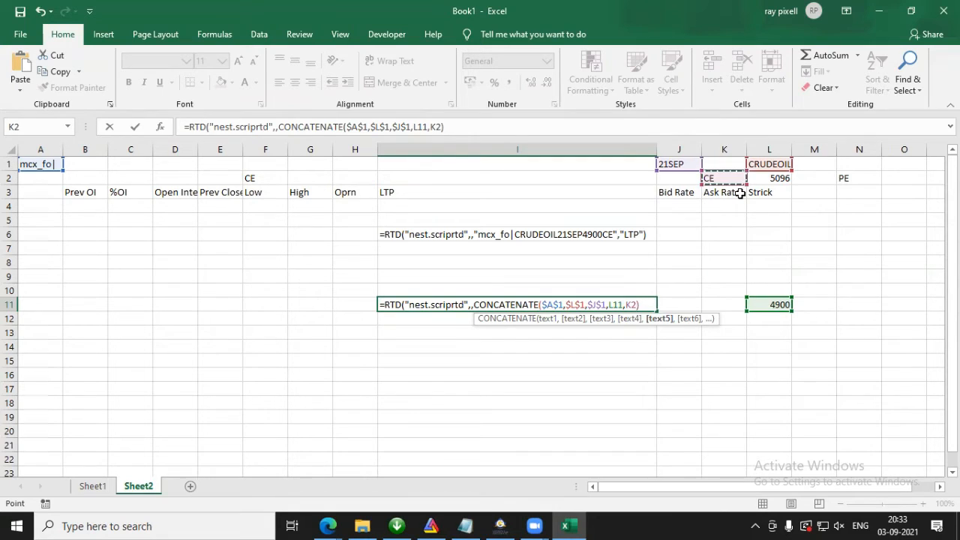
Step: Wrap the CONCATENATE part of the I11 formula in double quotes, add an empty "" topic after it and accept the formula correction
type("\"")
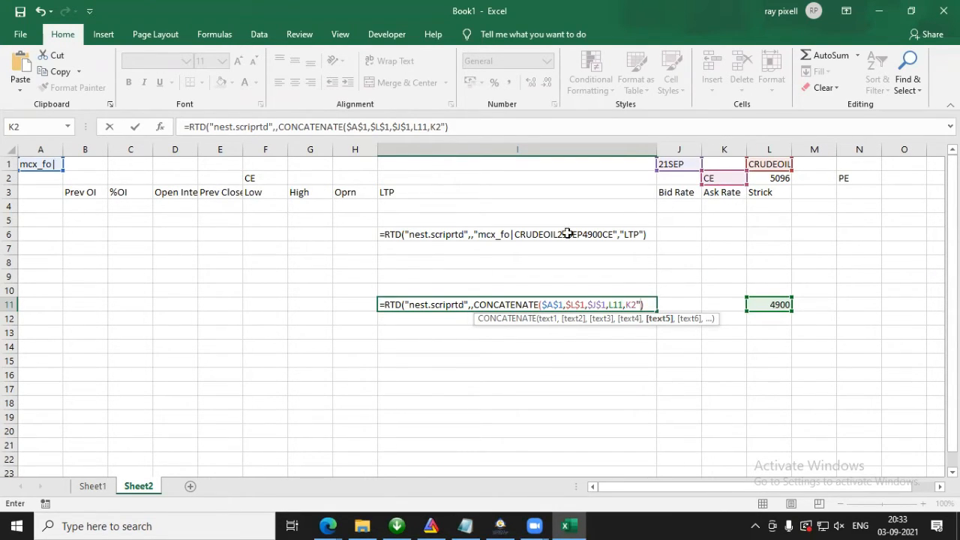
left_click(473, 305)
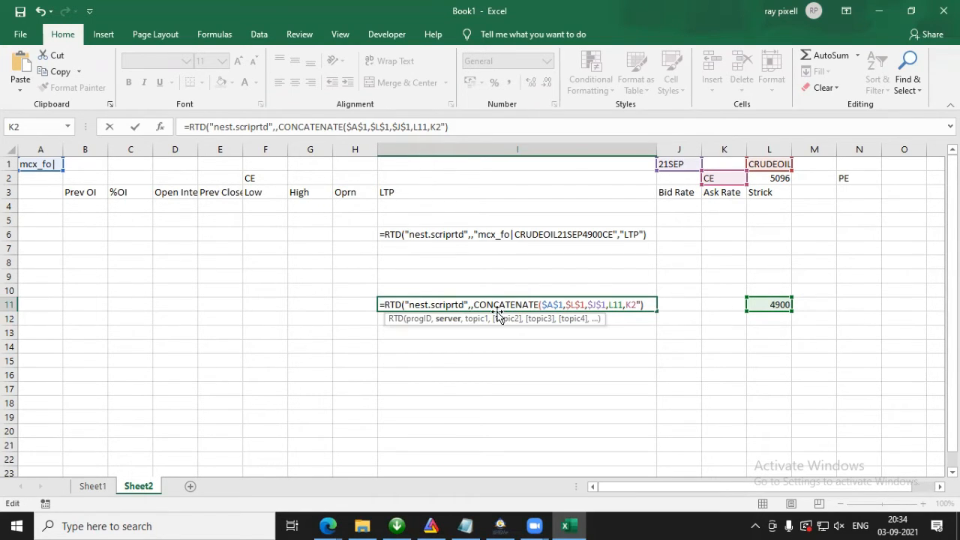
type(",")
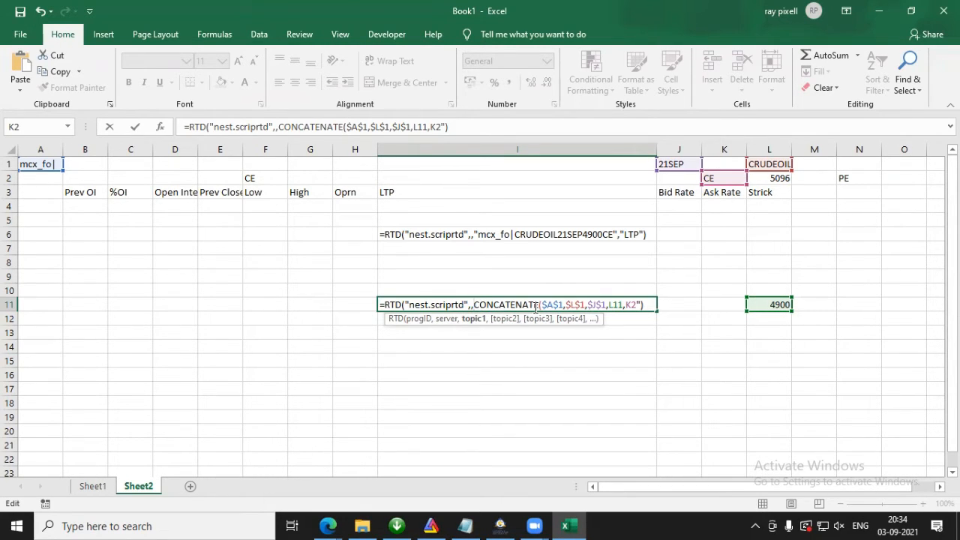
type("\"")
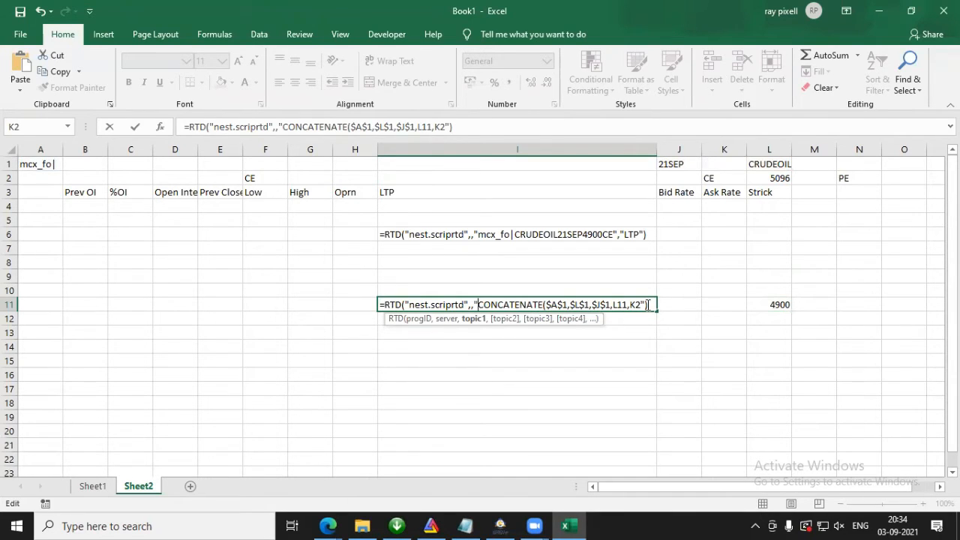
type(",\"")
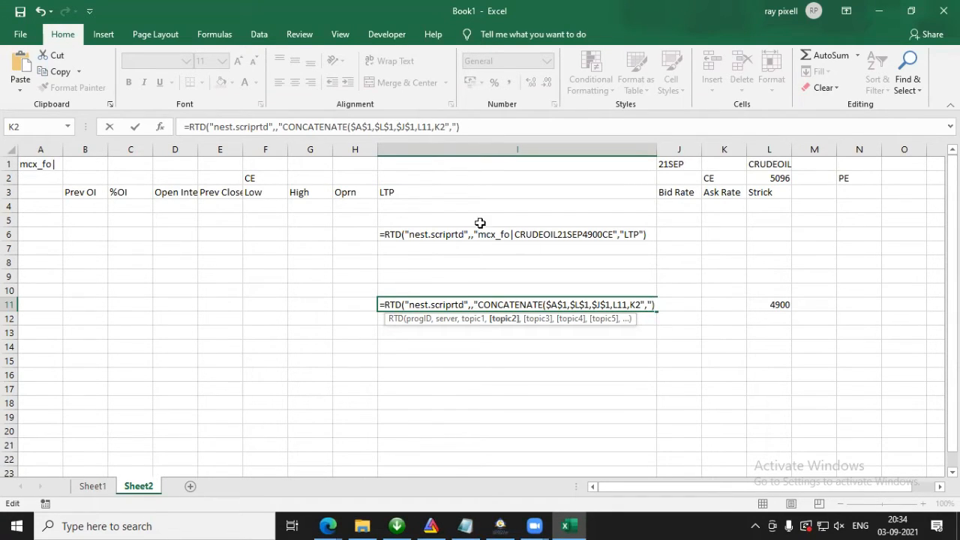
key("Return")
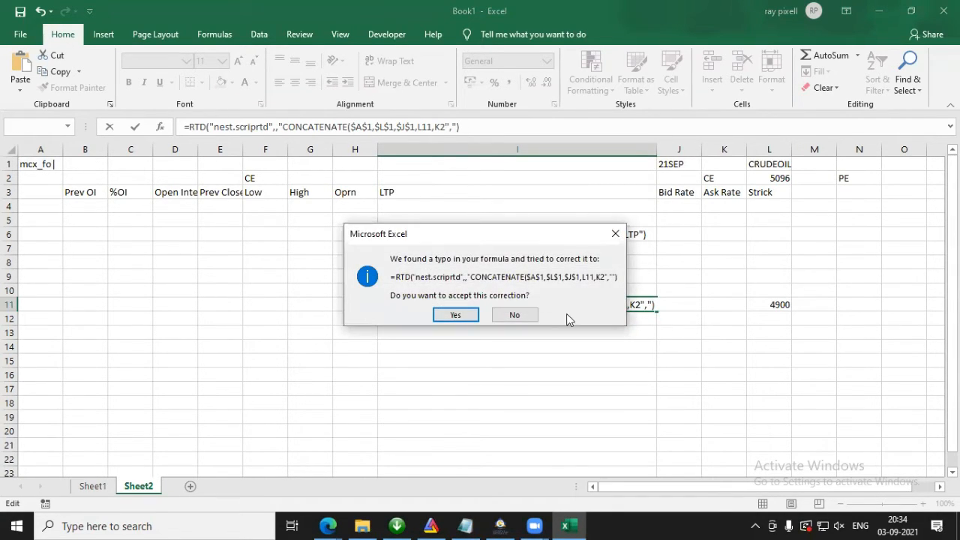
left_click(456, 316)
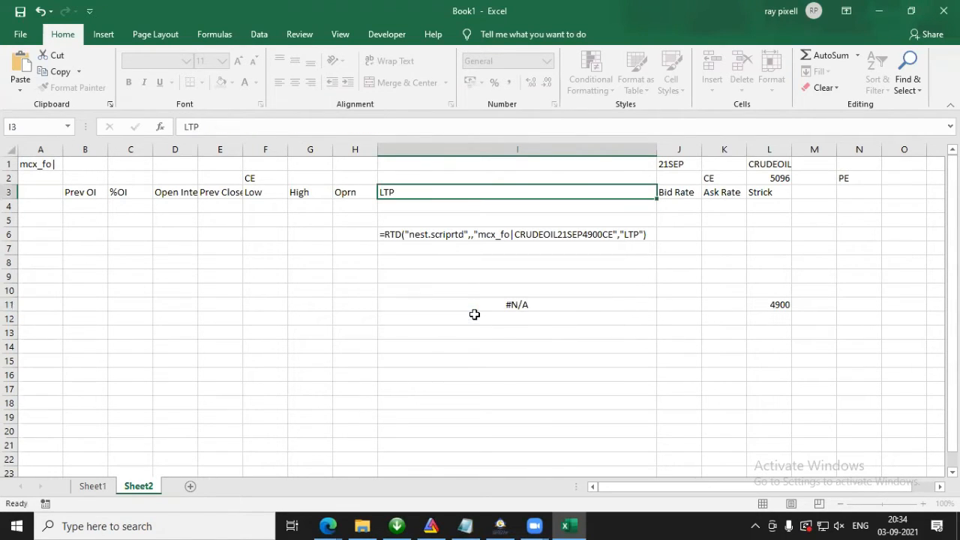
Step: Add a closing parenthesis for CONCATENATE after K2" in the I11 formula and try to commit it
double_click(538, 304)
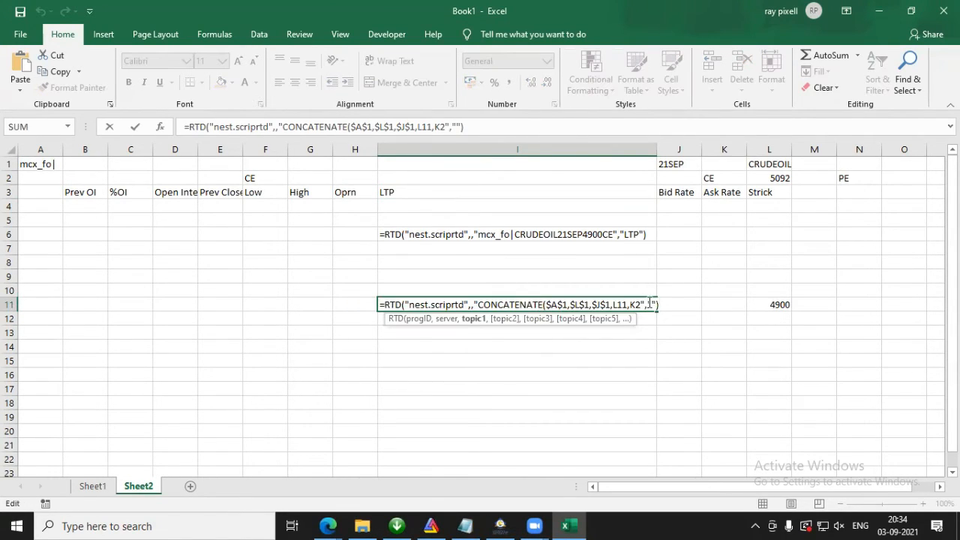
left_click(652, 304)
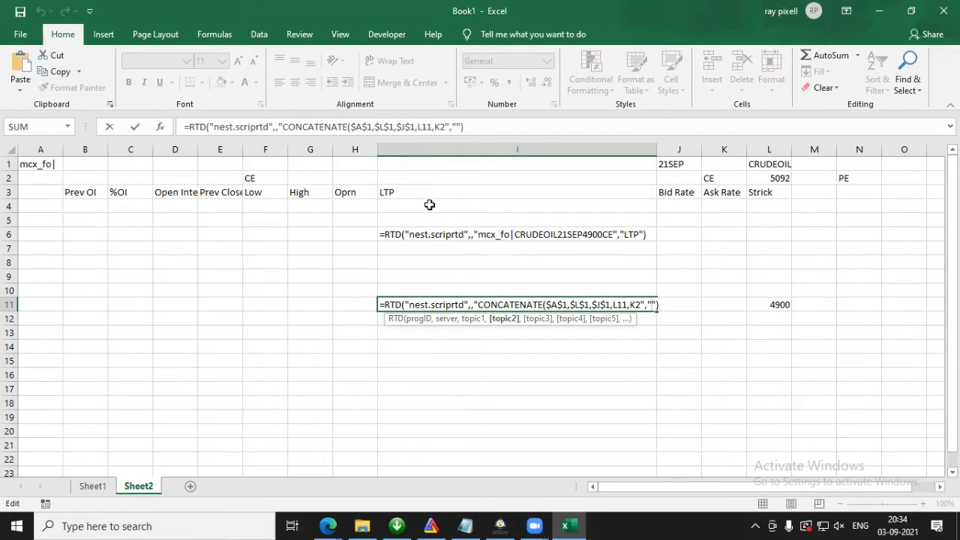
left_click(647, 304)
type(")")
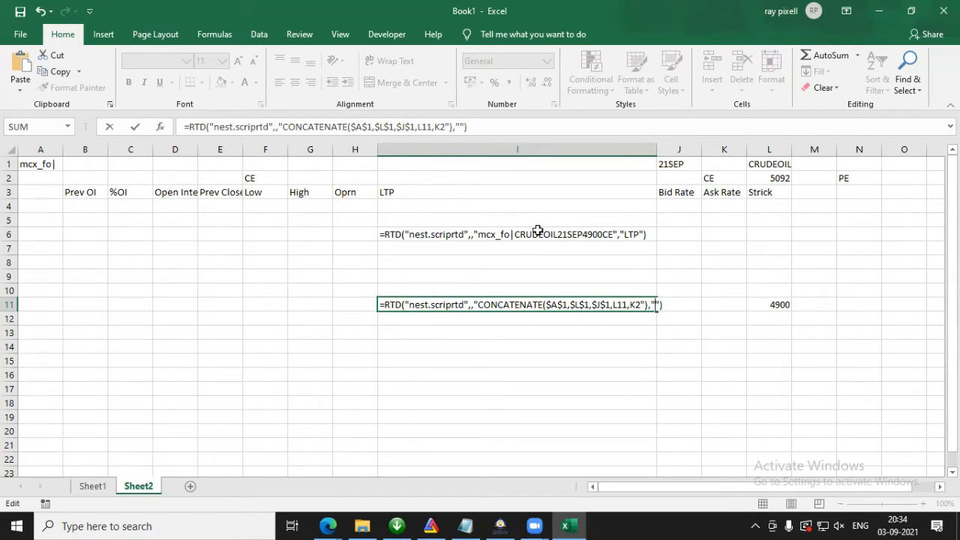
key("Return")
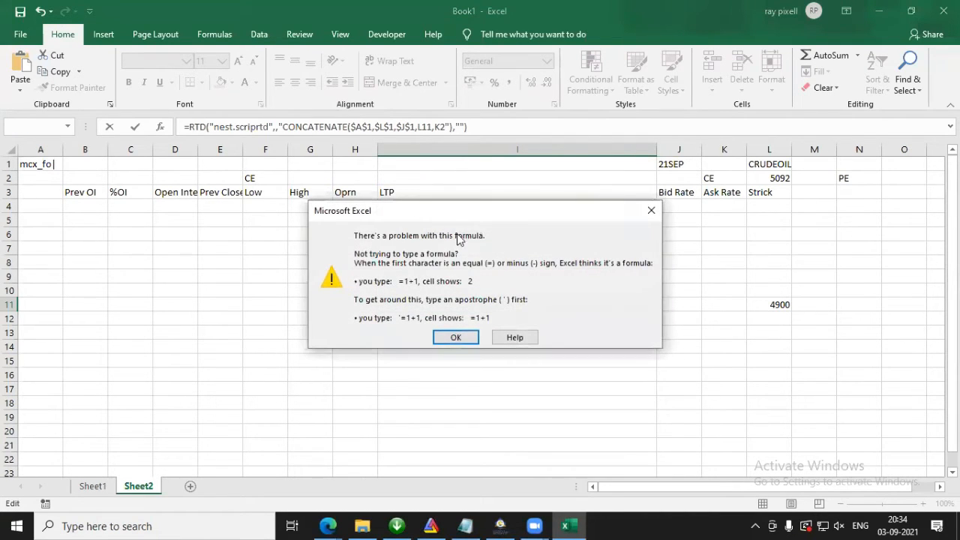
left_click(453, 336)
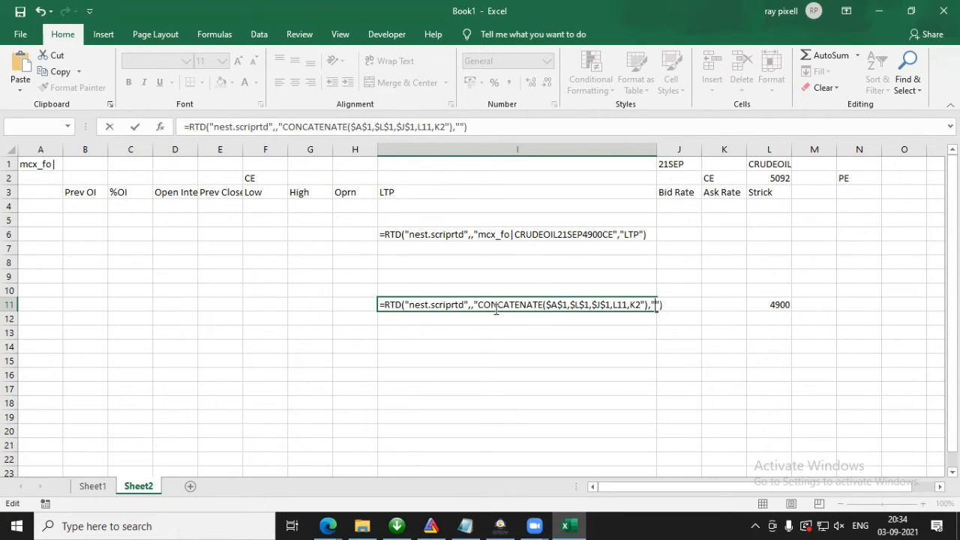
Step: Move the opening double quote in the I11 formula from before CONCATENATE to just before $A$1
left_click(477, 304)
key("BackSpace")
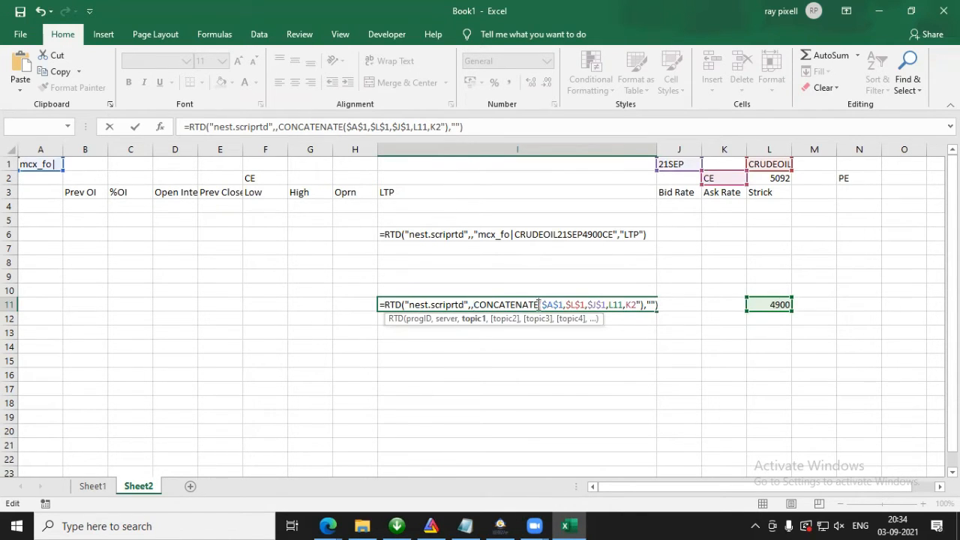
left_click(544, 304)
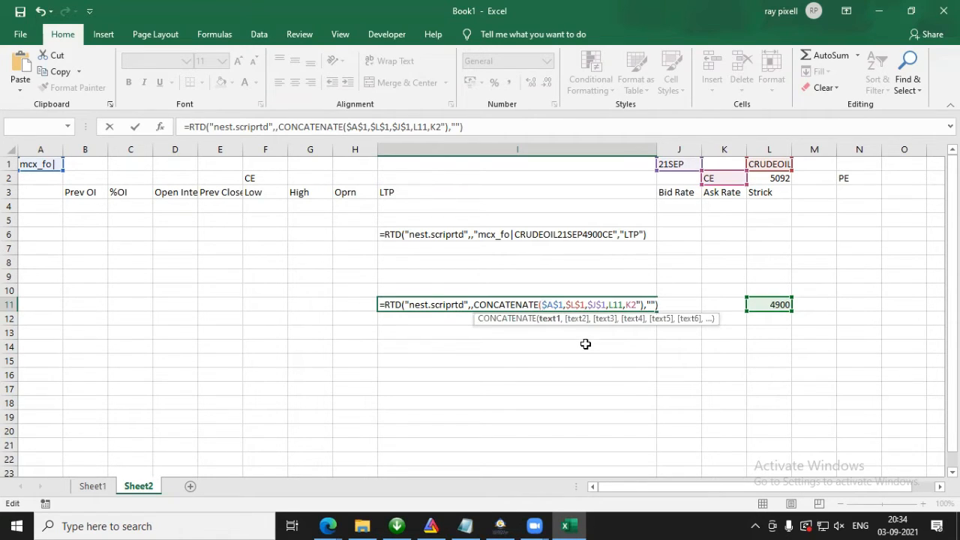
type("\"")
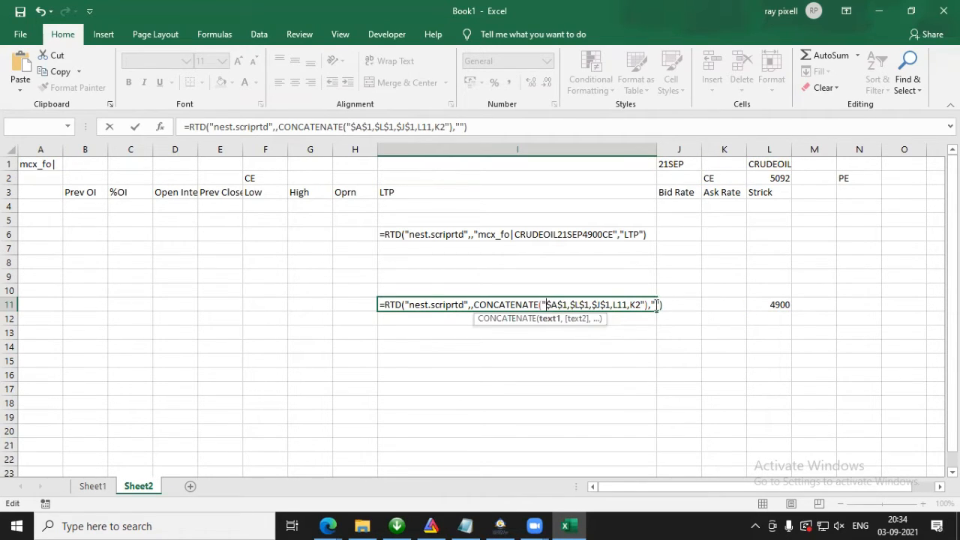
Step: Try to insert the LTP header cell I3 between the empty quotes as the last topic of the RTD formula in I11
left_click(657, 305)
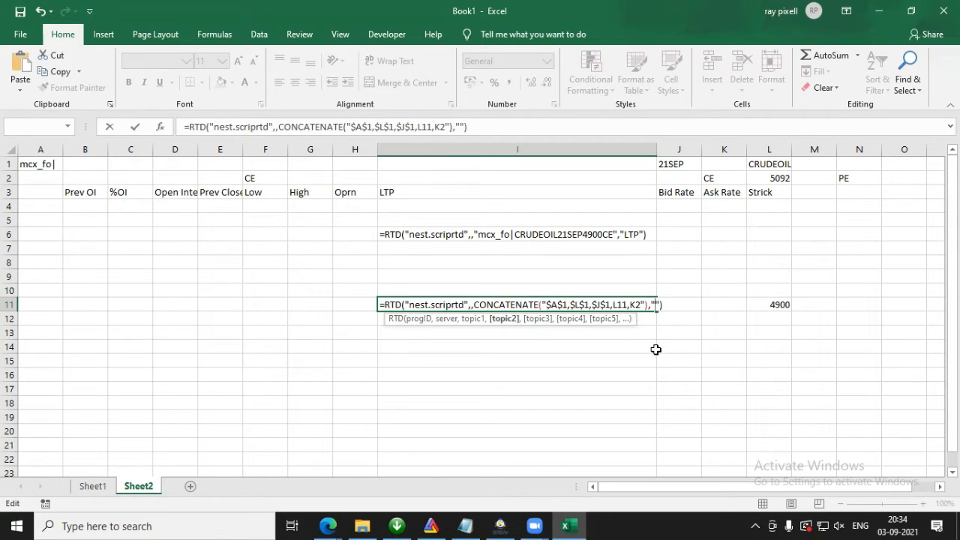
left_click(410, 193)
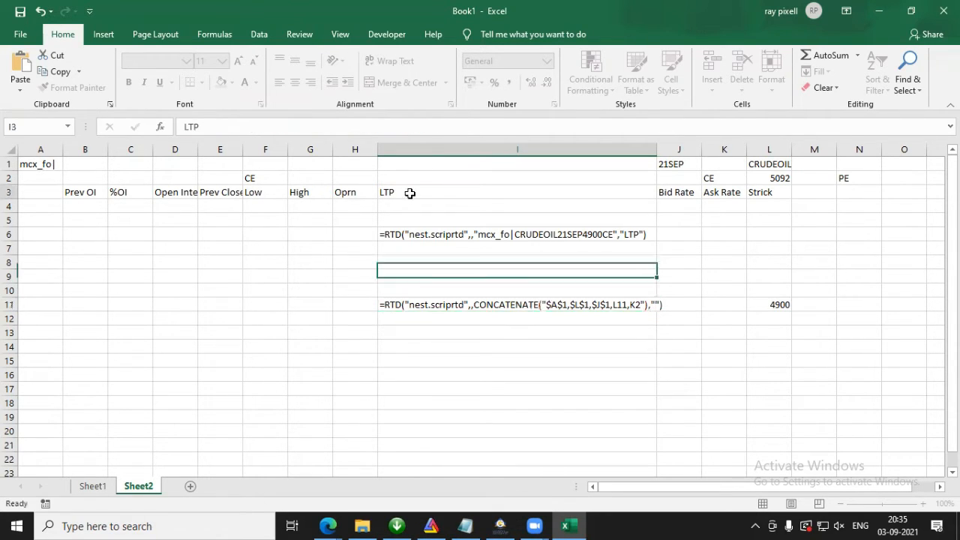
left_click(526, 308)
double_click(541, 304)
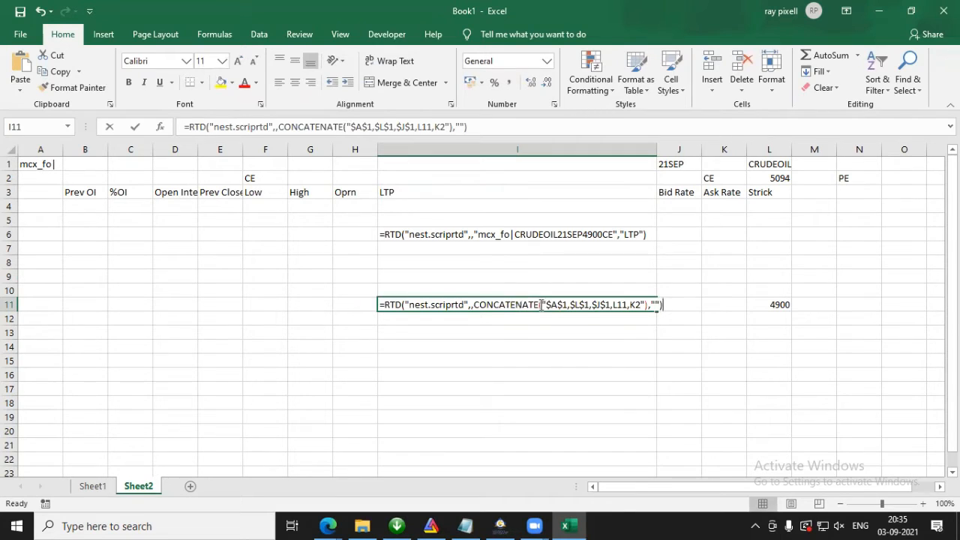
left_click(657, 304)
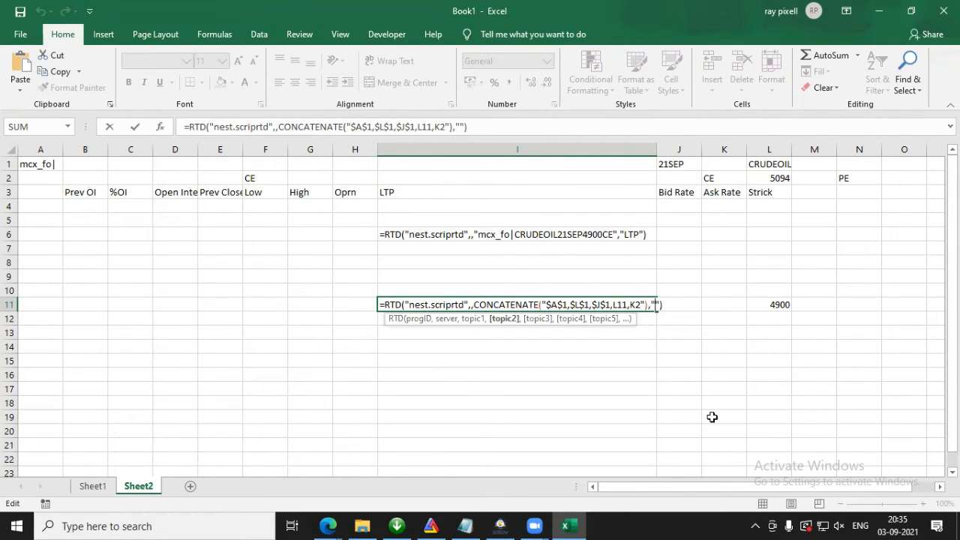
left_click(461, 192)
Step: Remove the double quote before $A$1 in the I11 formula and try to commit it
double_click(528, 302)
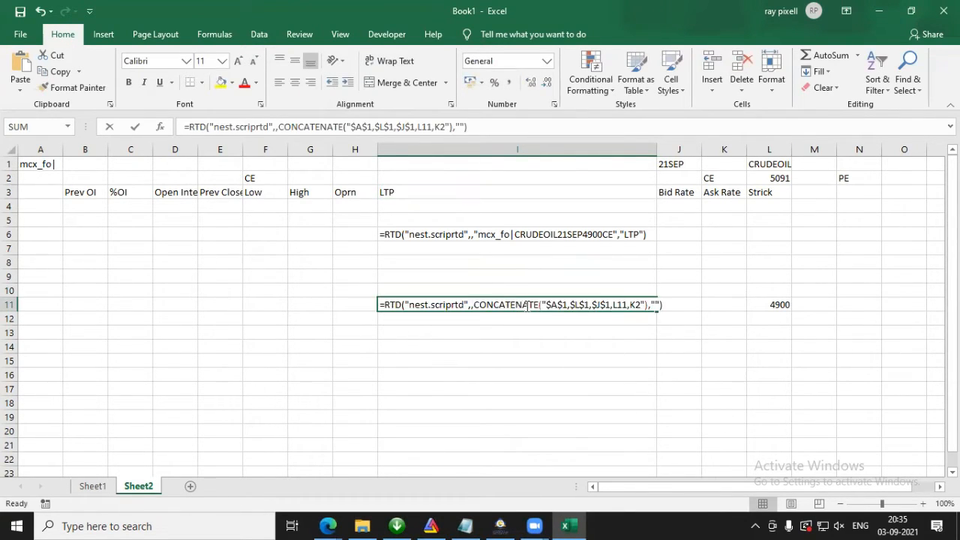
left_click(648, 308)
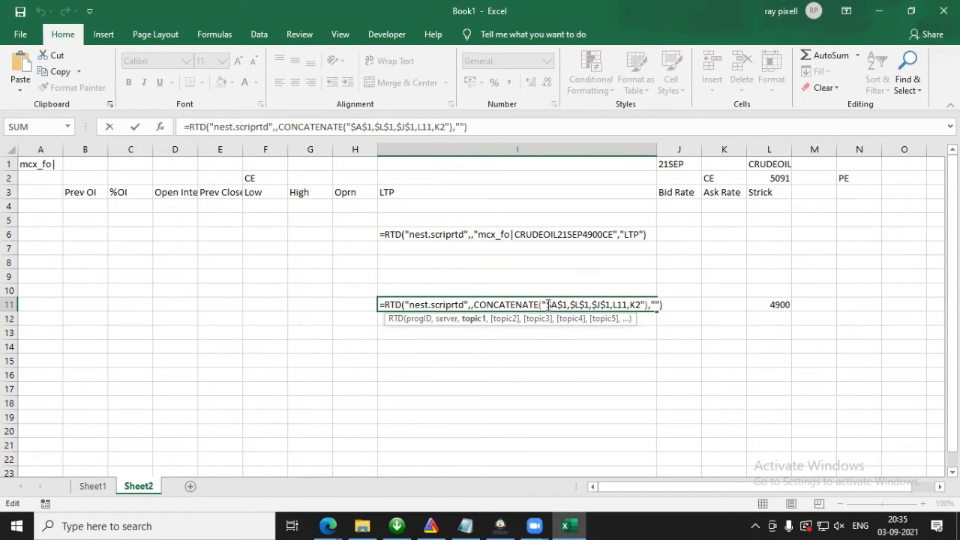
left_click(548, 305)
key("BackSpace")
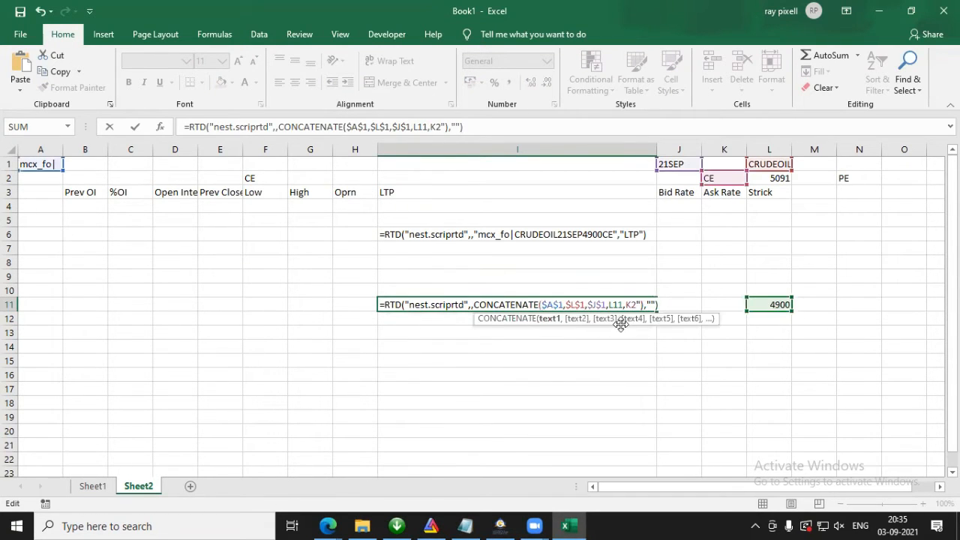
left_click(651, 304)
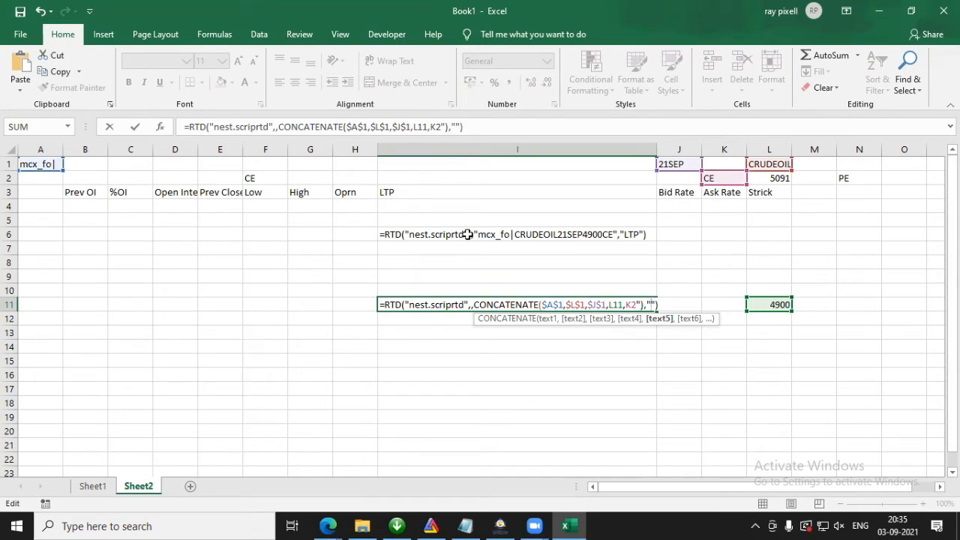
key("Return")
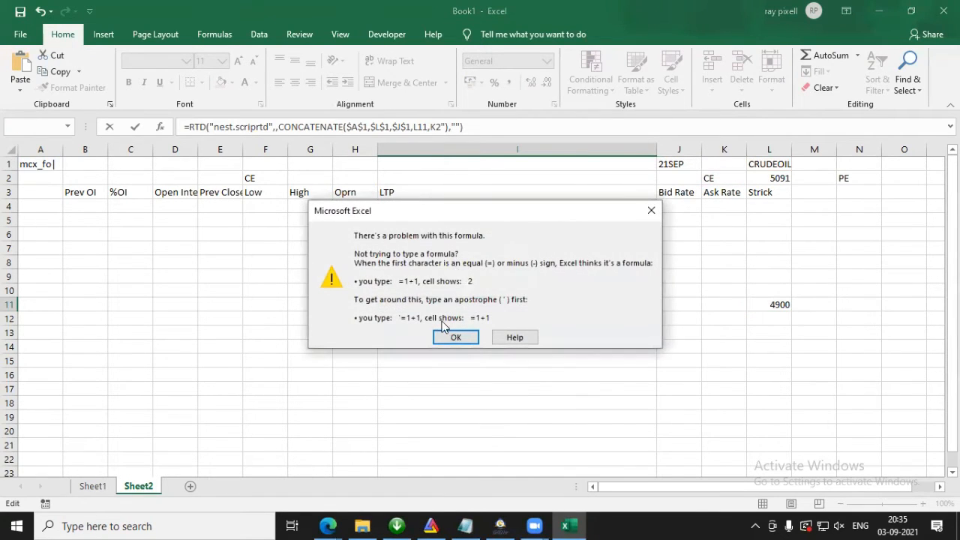
left_click(453, 337)
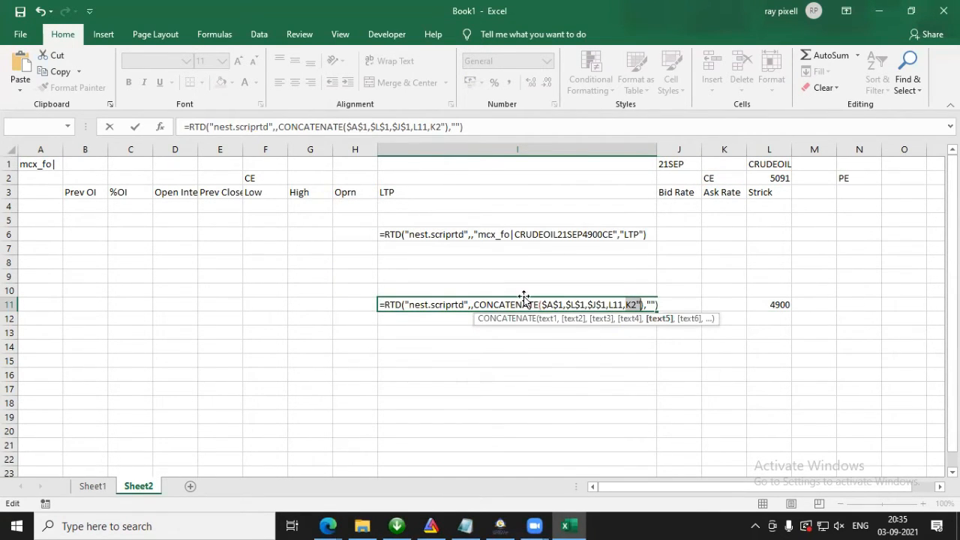
Step: Remove the stray double quote after K2 inside CONCATENATE in the I11 formula and commit it
left_click(541, 304)
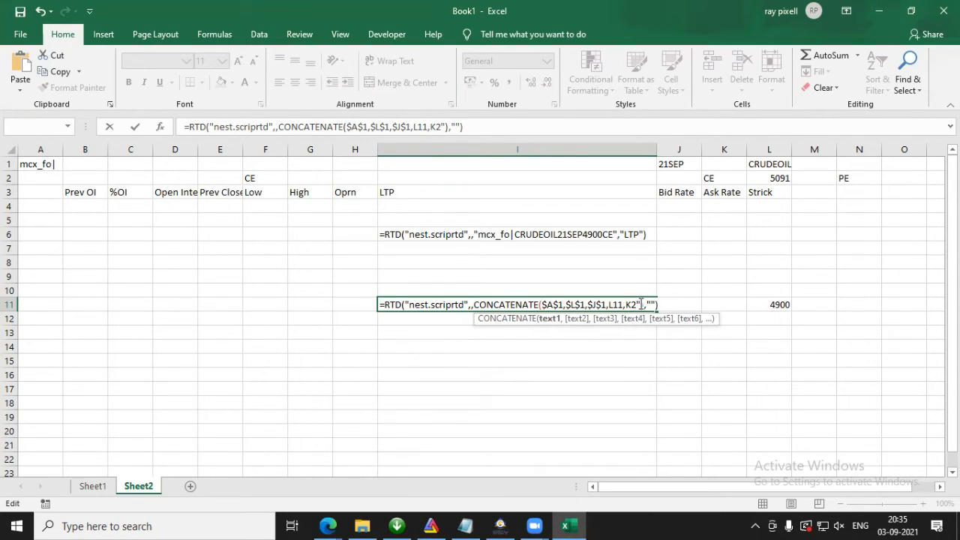
left_click(642, 304)
key("BackSpace")
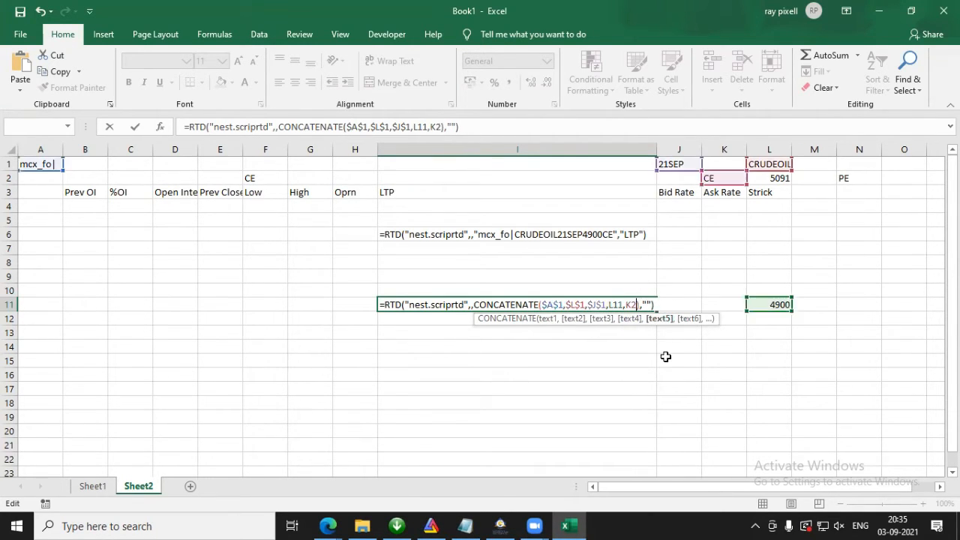
left_click(649, 305)
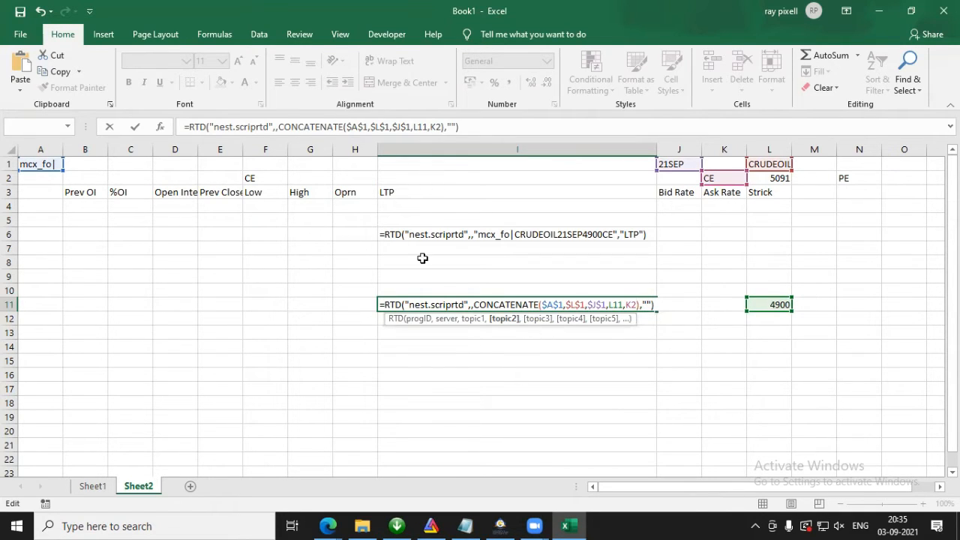
left_click(401, 192)
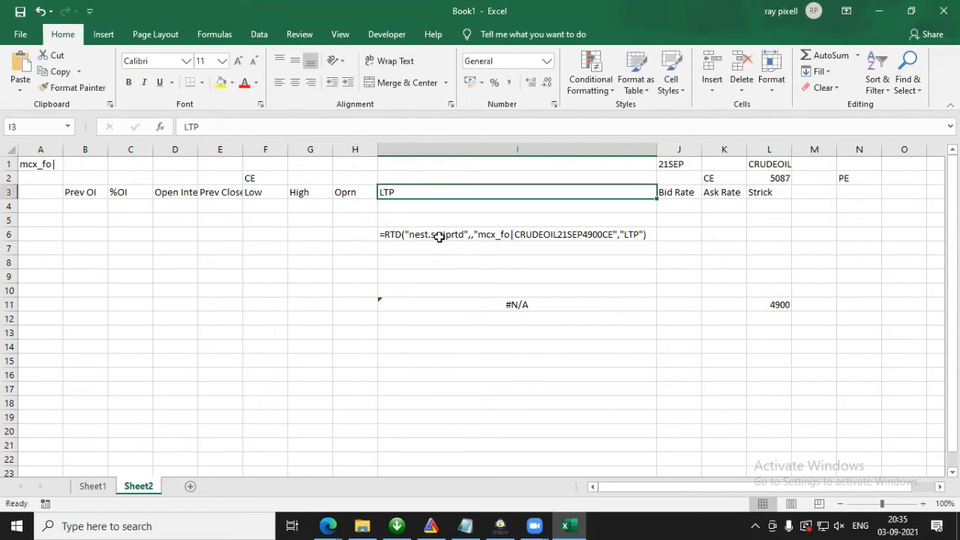
Step: Replace the empty quotes at the end of the I11 RTD formula with a reference to LTP header cell I3 and commit it
double_click(517, 305)
left_click(564, 305)
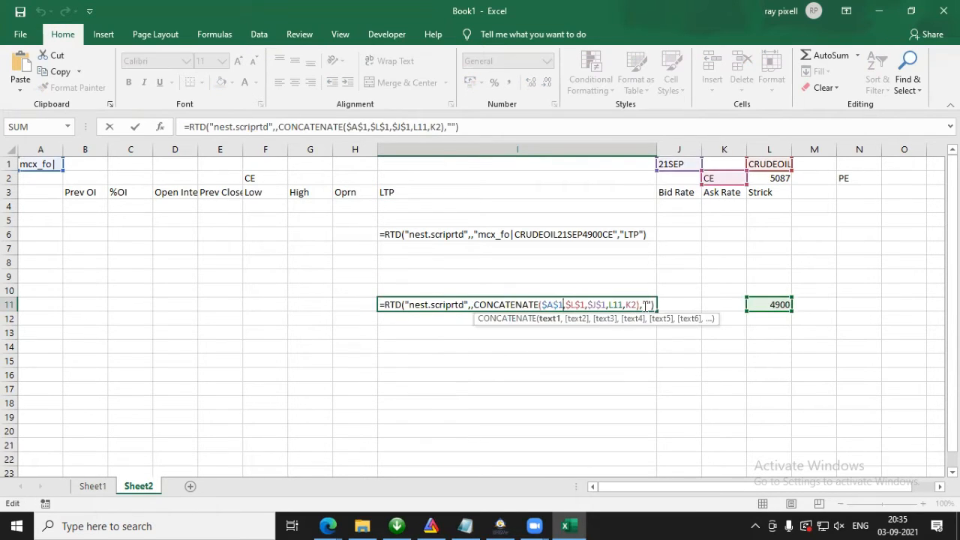
left_click(649, 304)
key("BackSpace")
key("Delete")
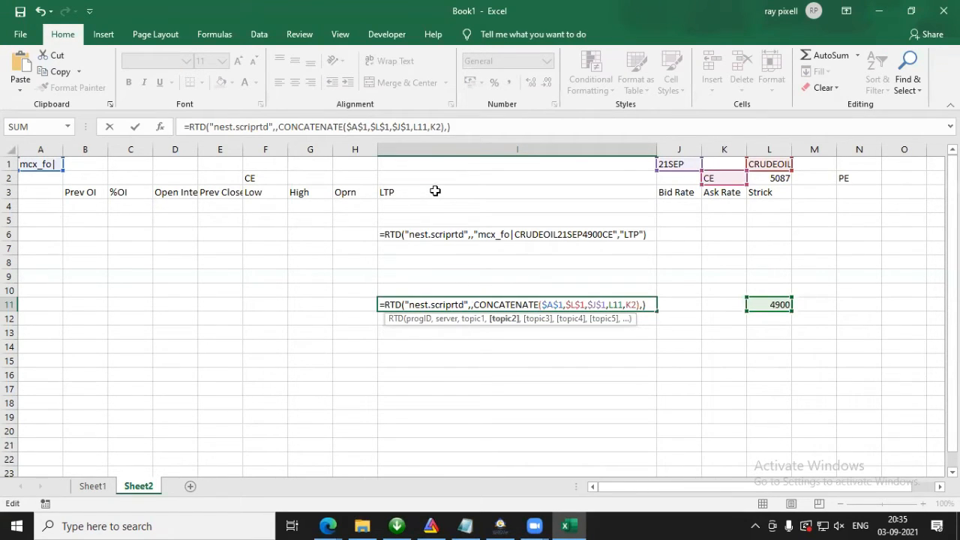
left_click(435, 191)
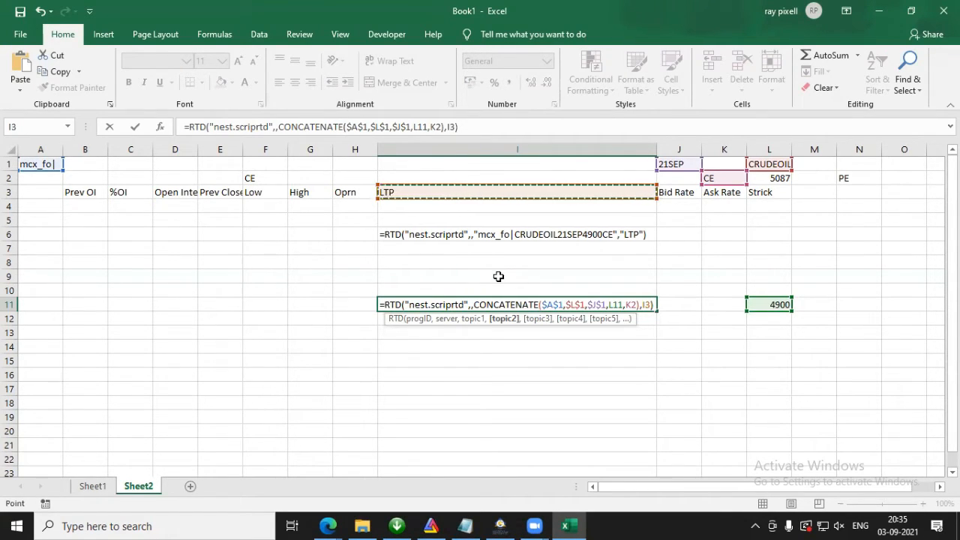
key("Return")
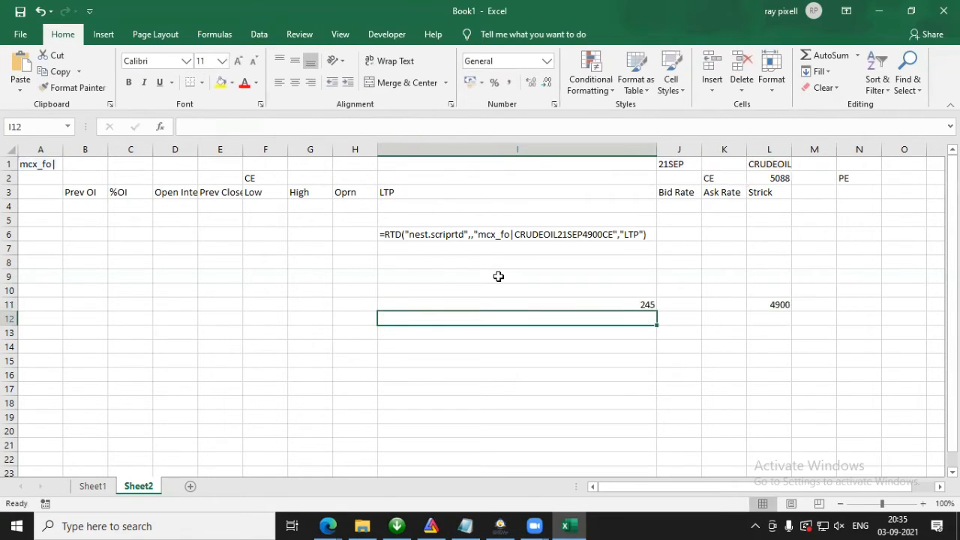
Step: Apply the Number format to cell I11
left_click(615, 307)
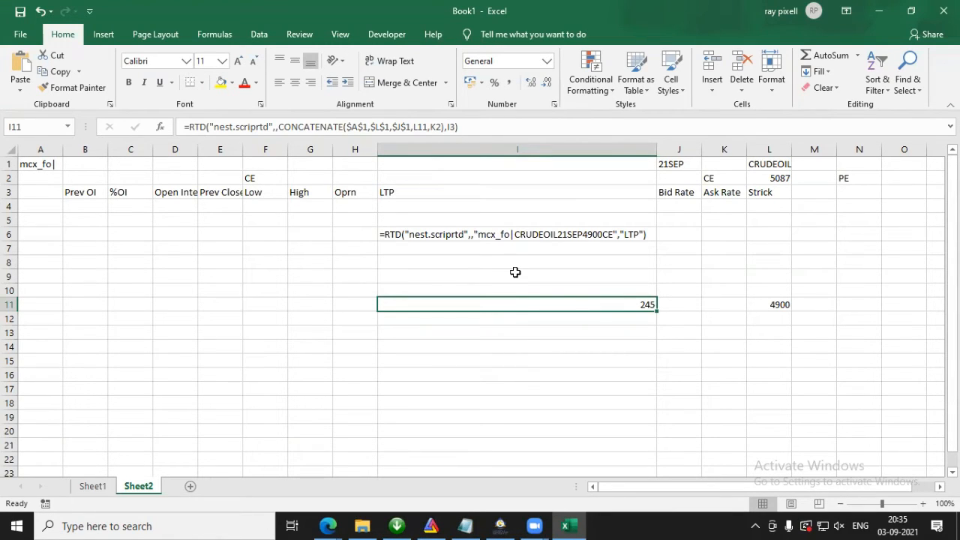
left_click(548, 60)
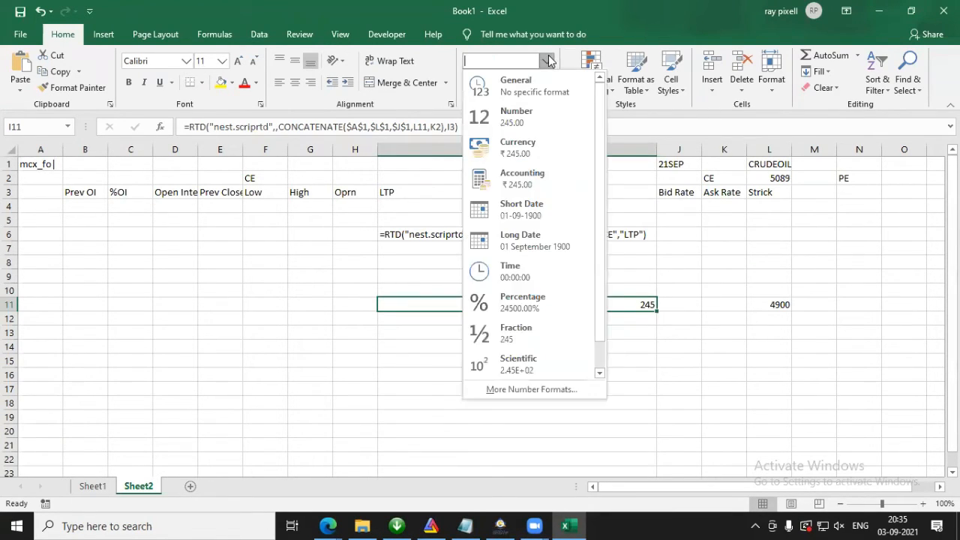
left_click(534, 105)
Step: Review the CONCATENATE references in the I11 formula, make K2 absolute as $K$2 and commit the formula
double_click(612, 305)
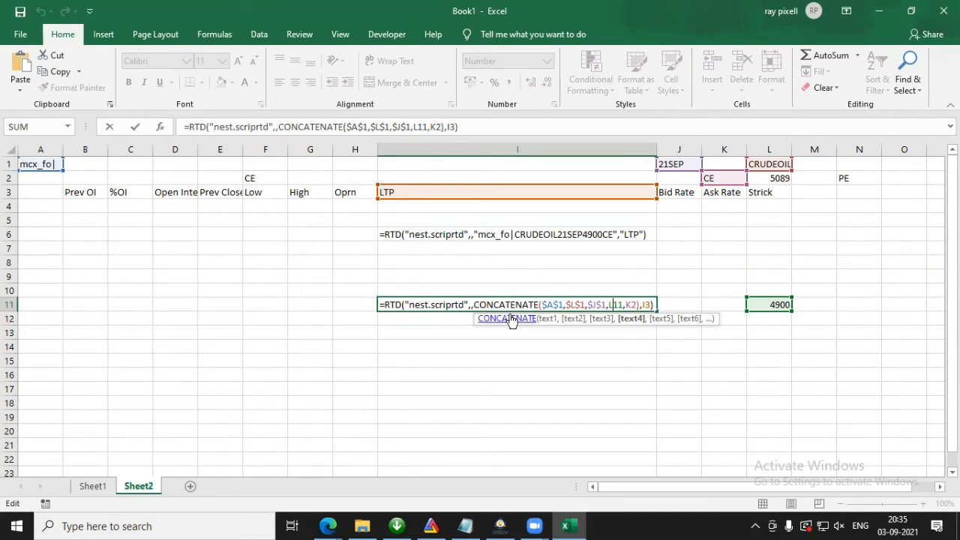
left_click_drag(562, 305, 541, 305)
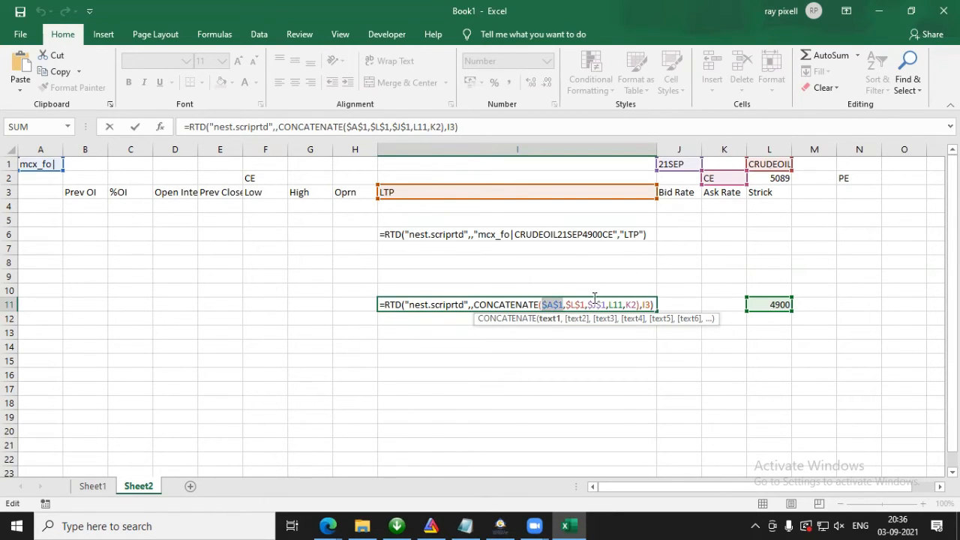
left_click_drag(585, 305, 565, 304)
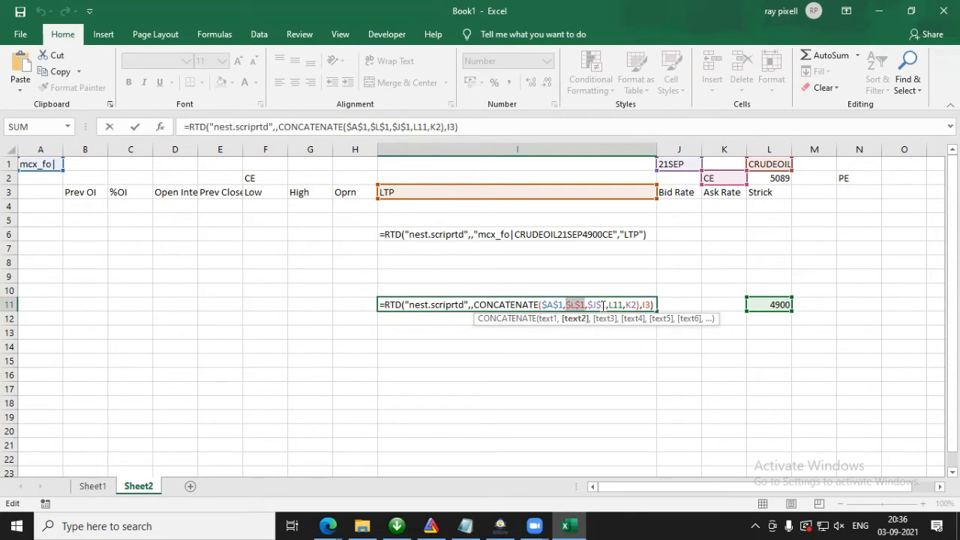
left_click_drag(588, 305, 602, 305)
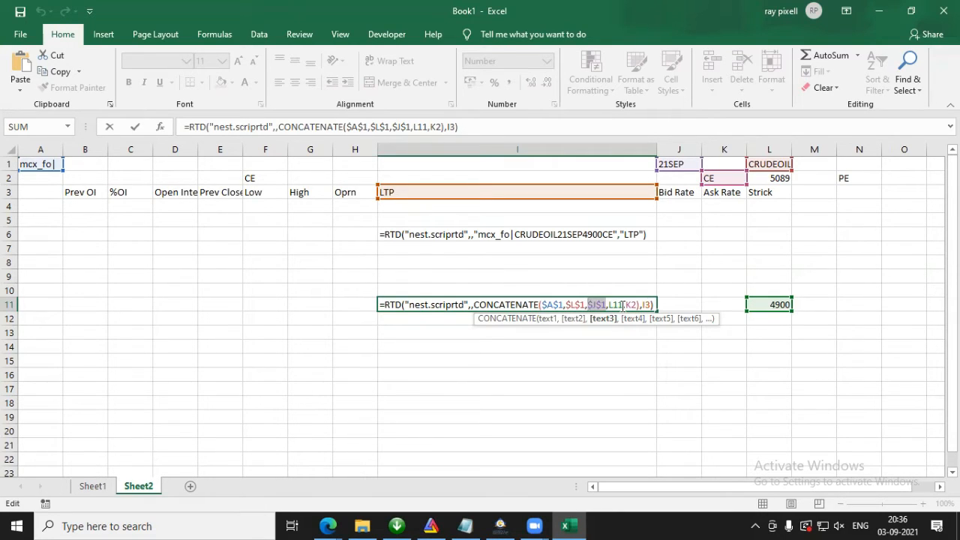
left_click_drag(622, 304, 607, 305)
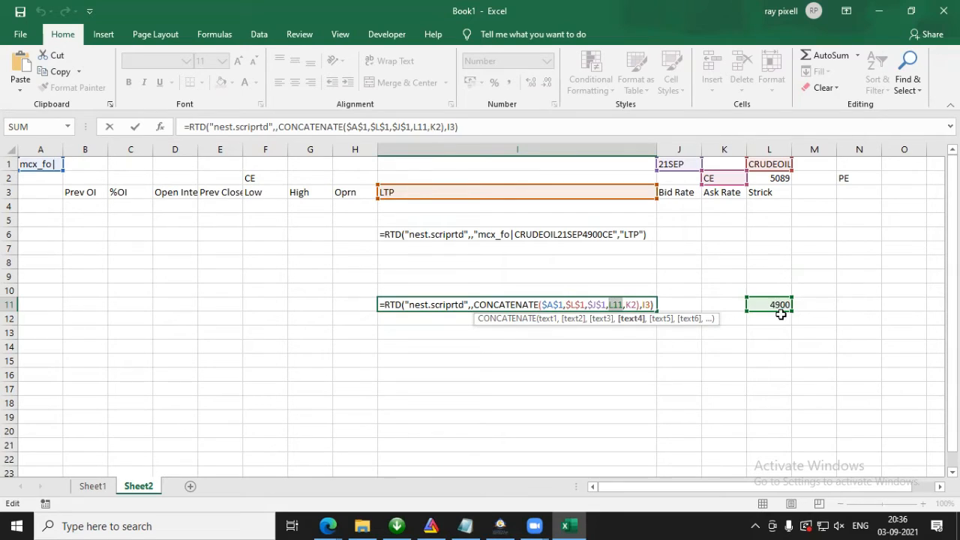
left_click(632, 305)
left_click(628, 304)
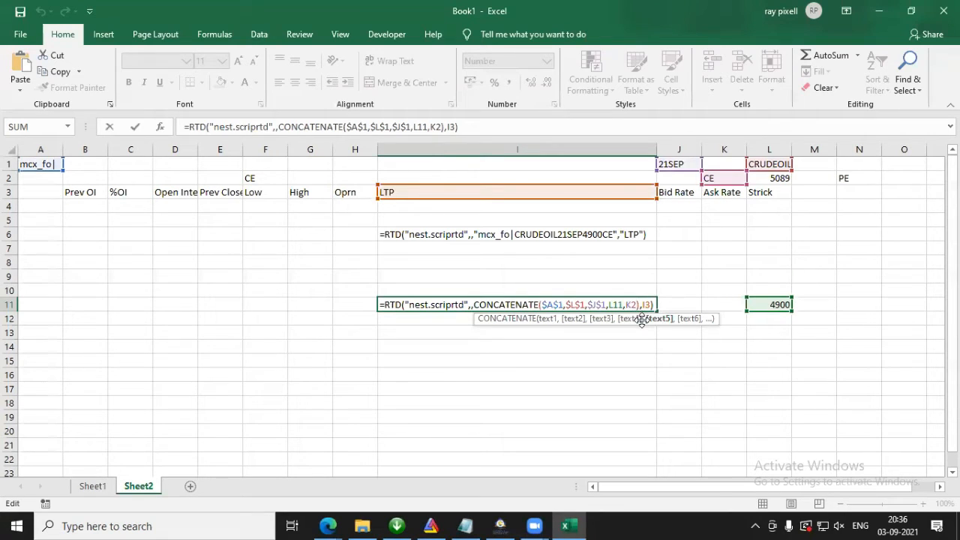
key("F4")
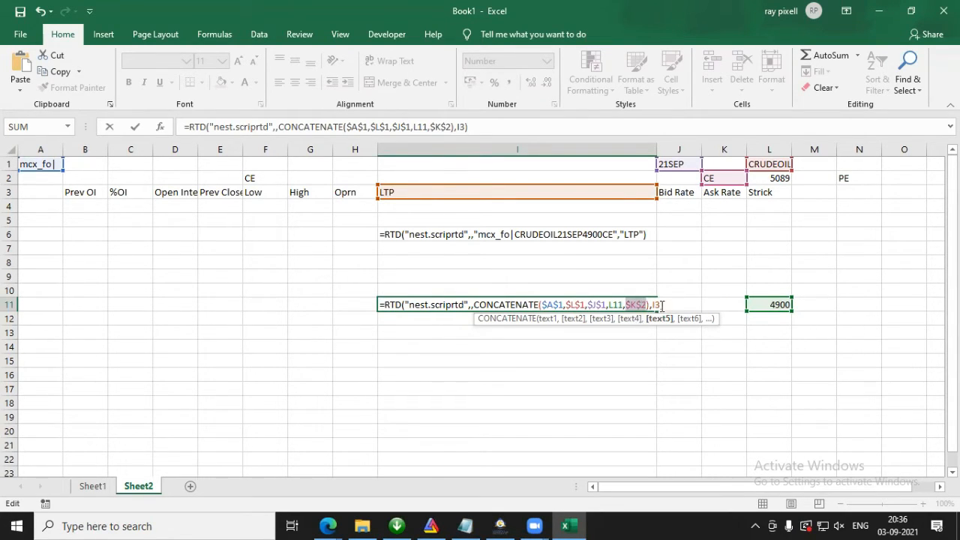
left_click(656, 305)
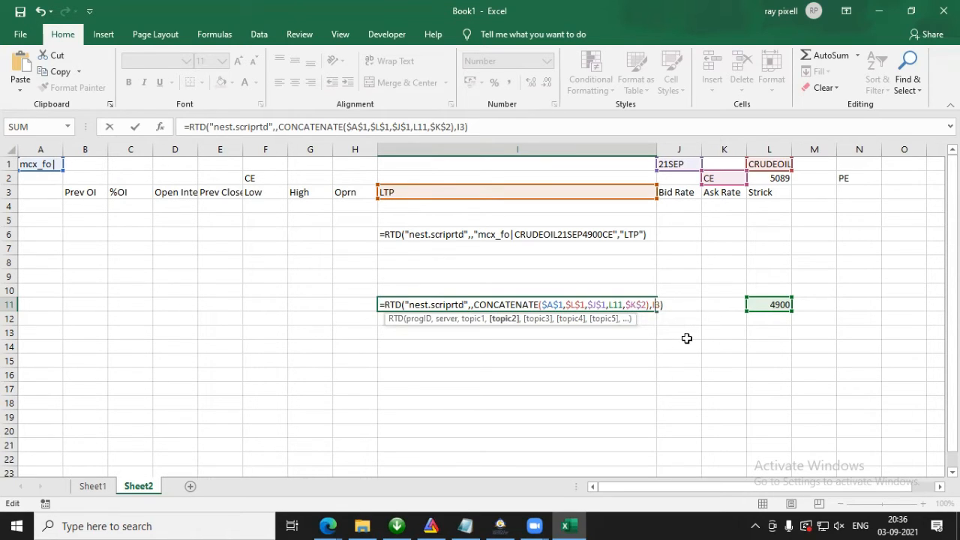
key("Return")
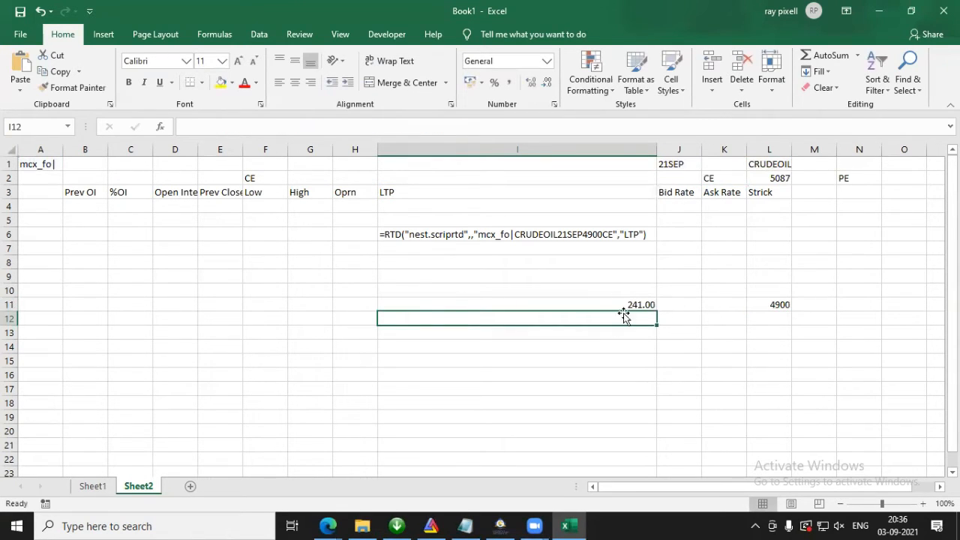
Step: Delete the sample RTD formula text in I6 and narrow column I to about the width of its neighbouring columns
left_click(628, 309)
left_click(570, 232)
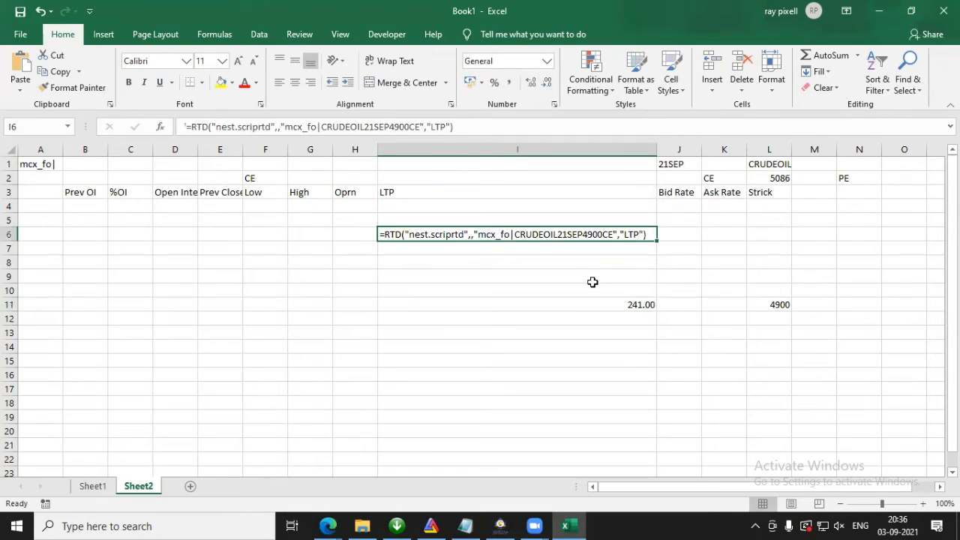
key("Delete")
left_click_drag(657, 150, 418, 162)
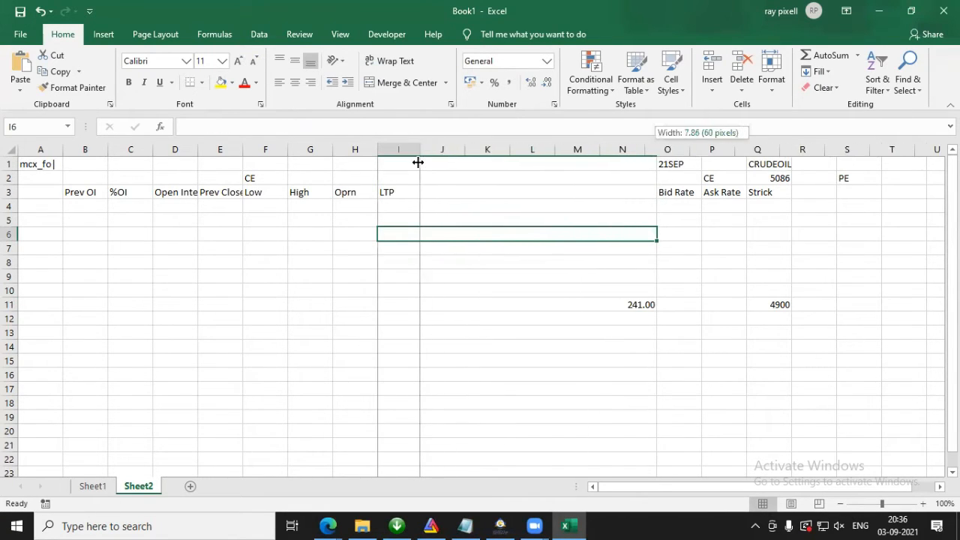
Step: Check the L11 strike and the L2 futures price, and enter 5100 in cell O1
left_click(404, 305)
left_click(543, 305)
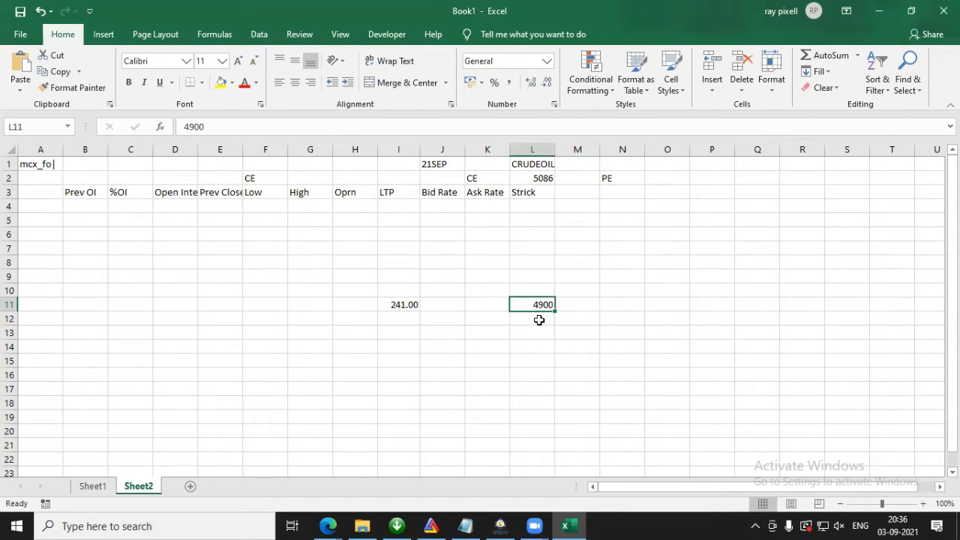
left_click(553, 181)
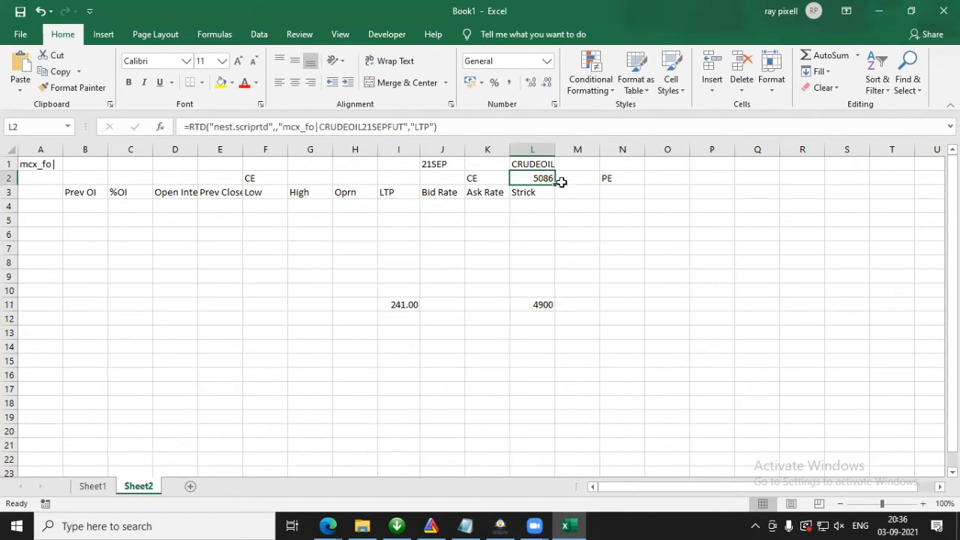
left_click(666, 166)
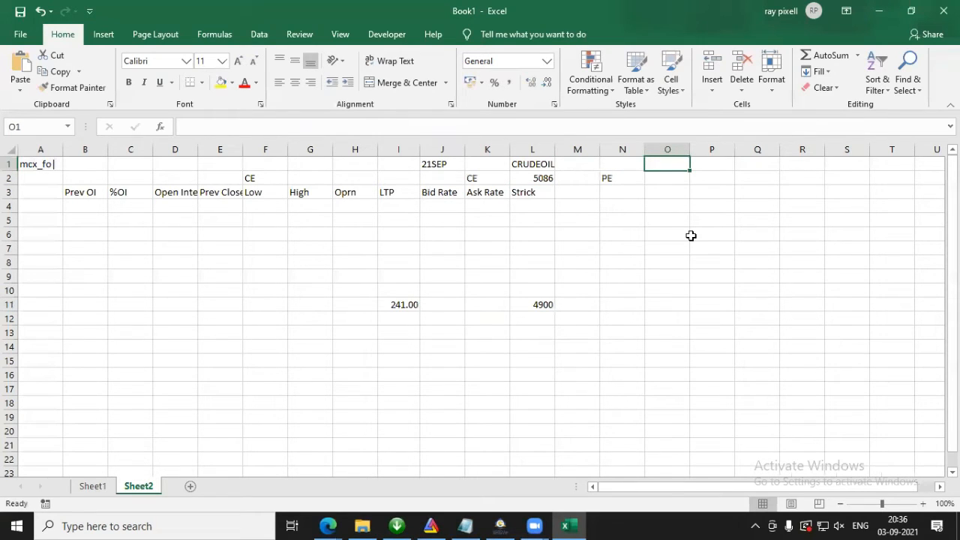
type("5100")
key("Return")
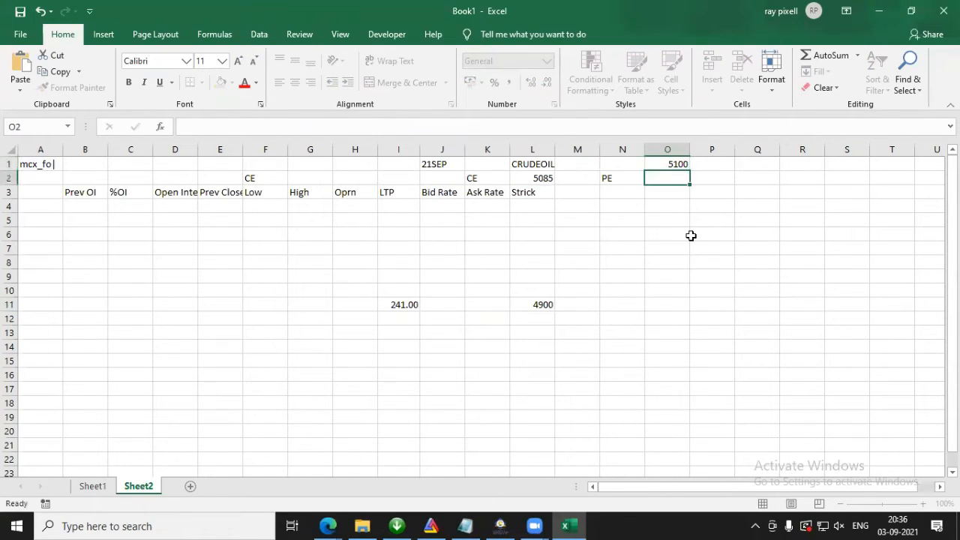
Step: Enter 100 in cell N1, beside the 5100 value
left_click(676, 163)
left_click(541, 305)
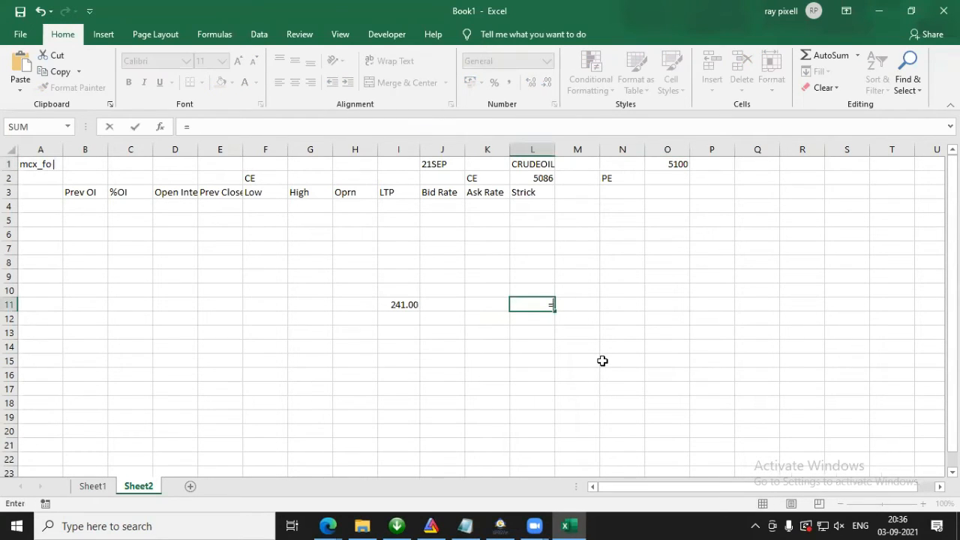
left_click(630, 160)
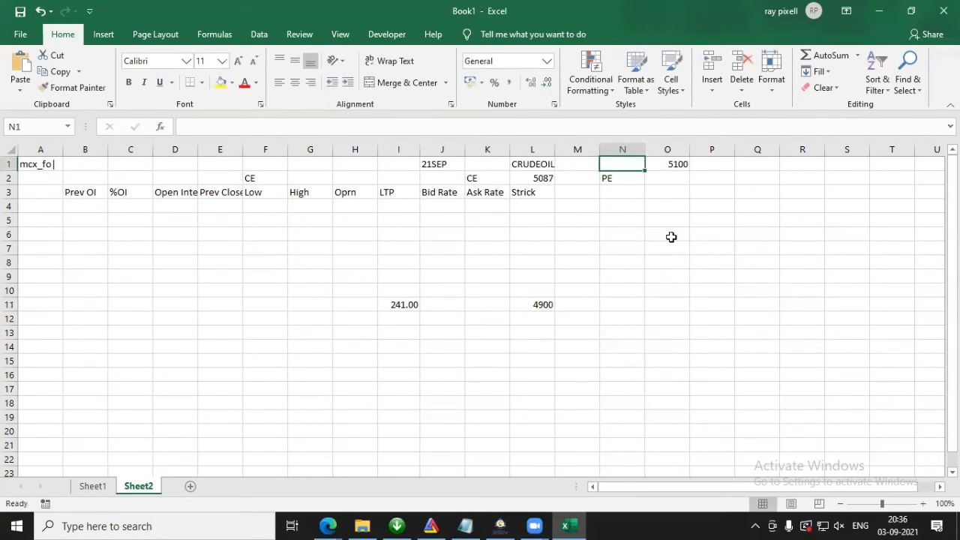
type("100")
key("Return")
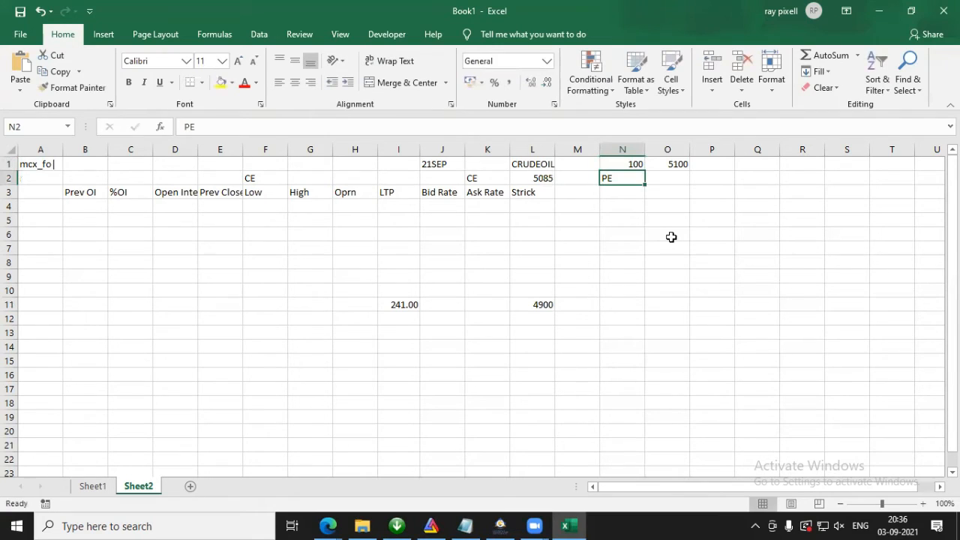
left_click(532, 303)
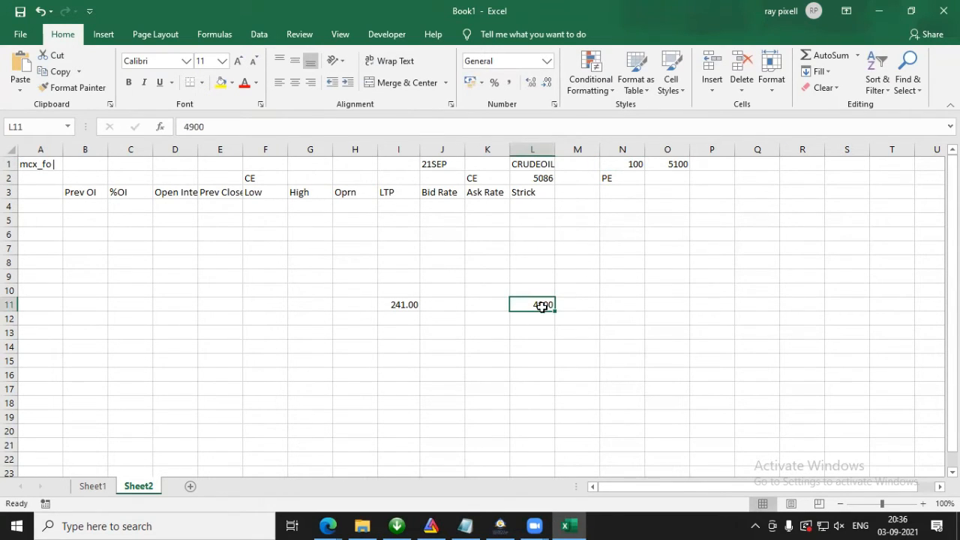
Step: Set cell N1 to 50 and select strike cell L11
left_click(628, 164)
type("50")
key("Return")
left_click(544, 305)
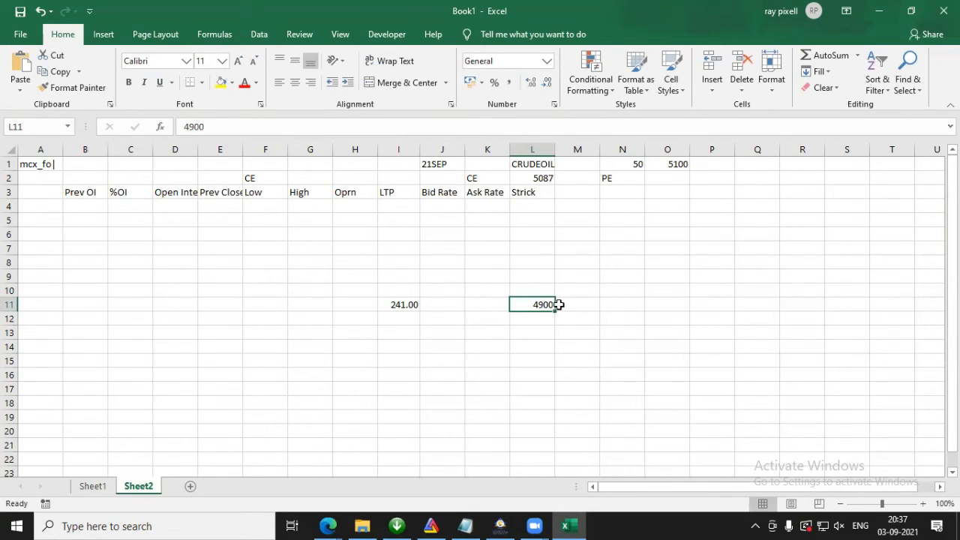
Step: Try the formula =O1-$N$1 in strike cell L11 and fill it upward to L4
type("=")
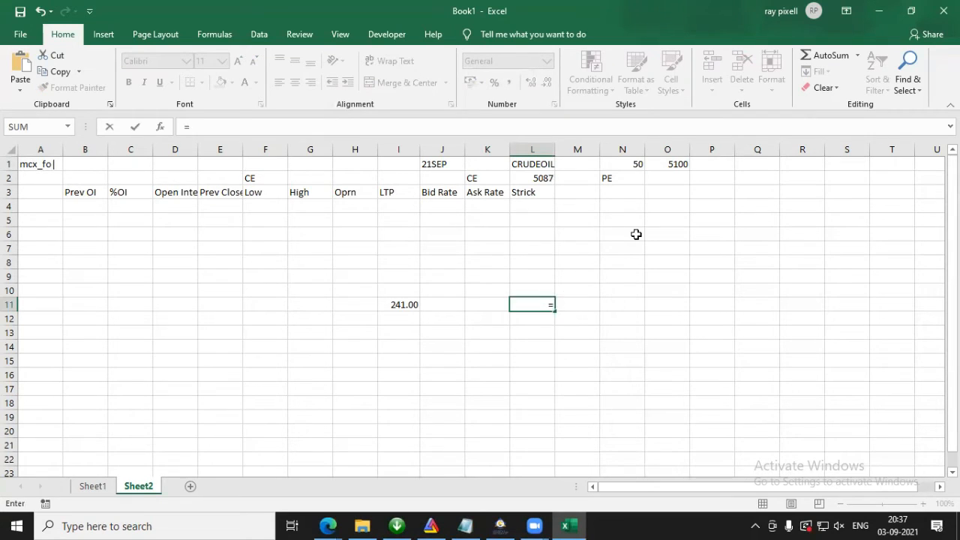
left_click(680, 163)
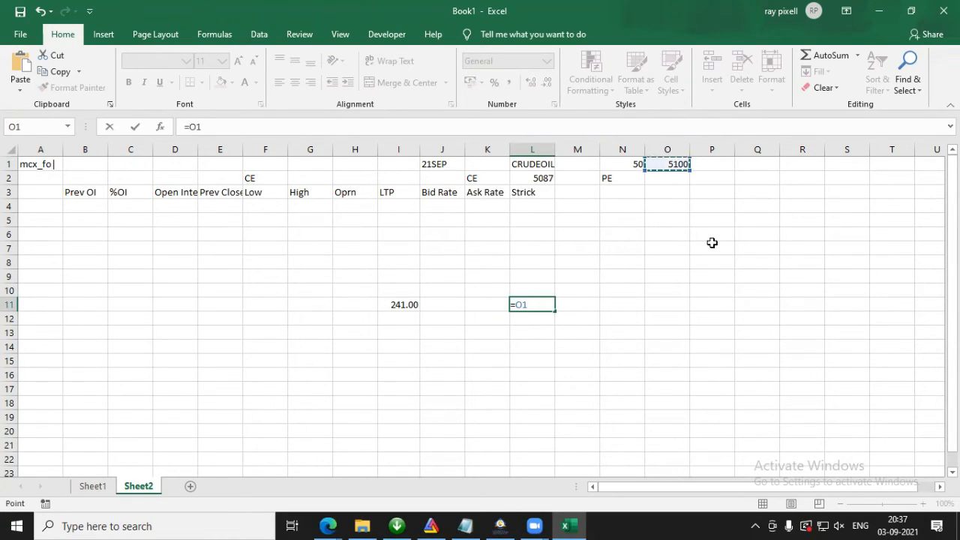
type("-")
left_click(624, 163)
key("F4")
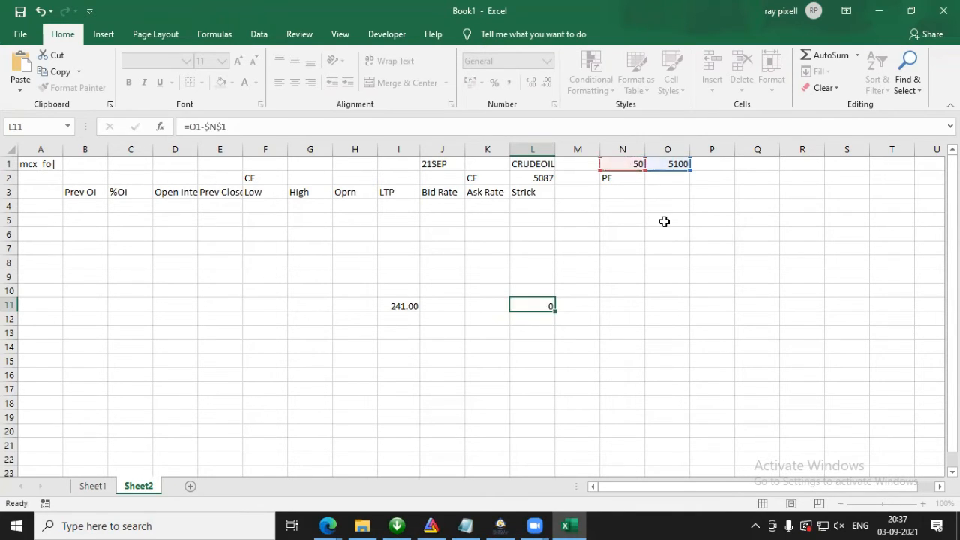
key("Return")
left_click(542, 304)
left_click_drag(556, 312, 529, 201)
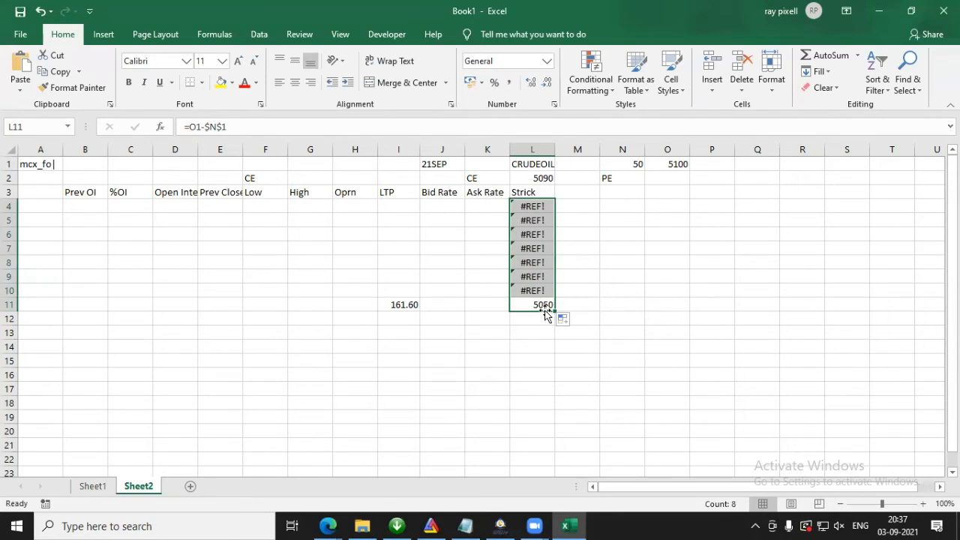
Step: Inspect the L11 strike formula and re-enter it as O1 minus N1
left_click(543, 303)
double_click(537, 304)
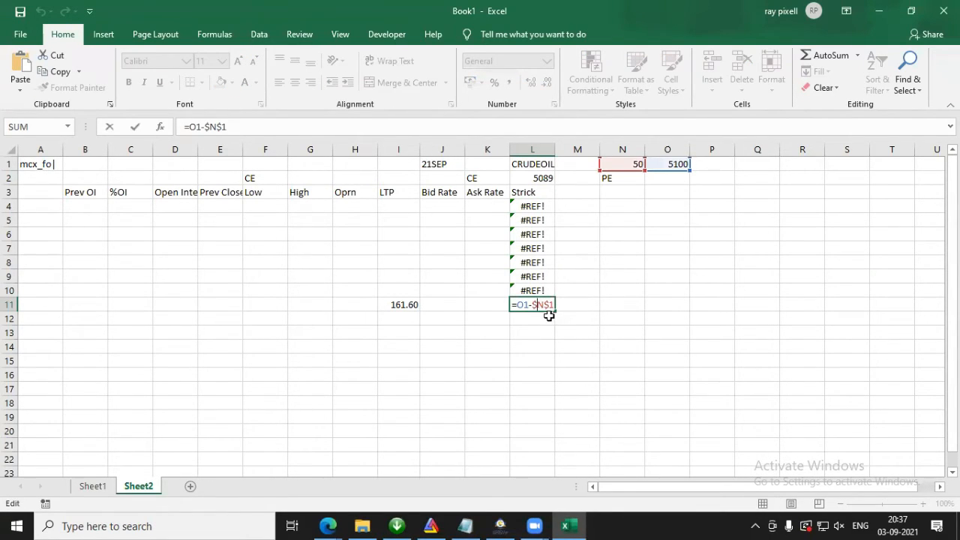
key("Escape")
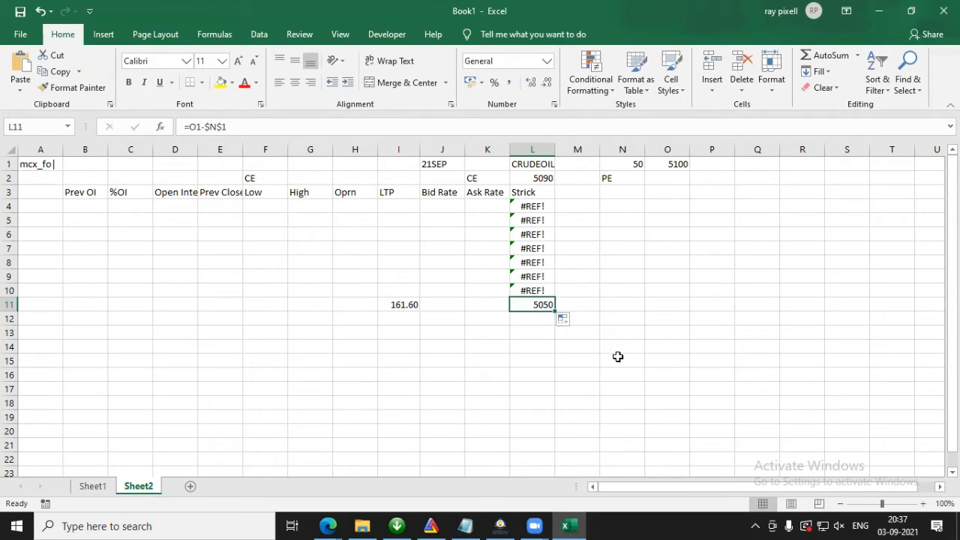
type("=")
left_click(677, 165)
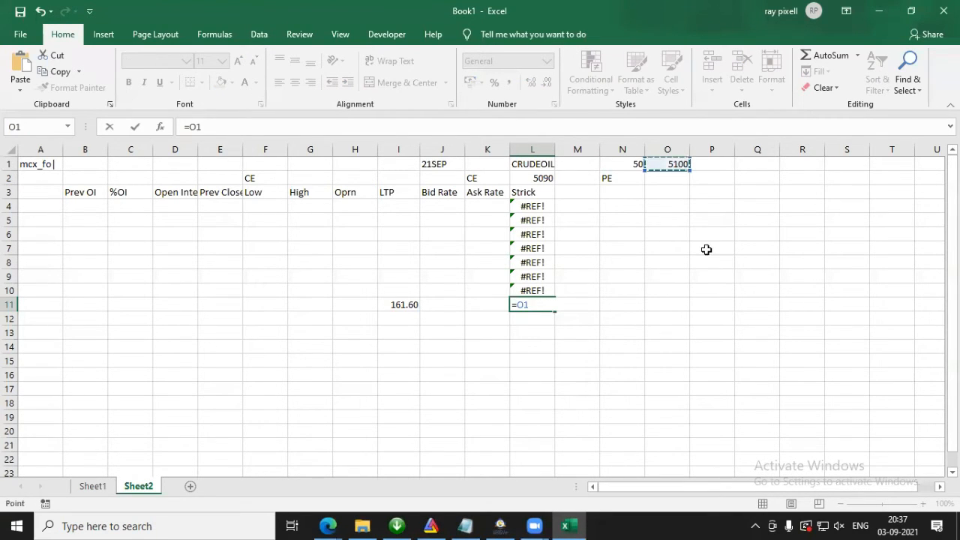
type("-")
left_click(637, 165)
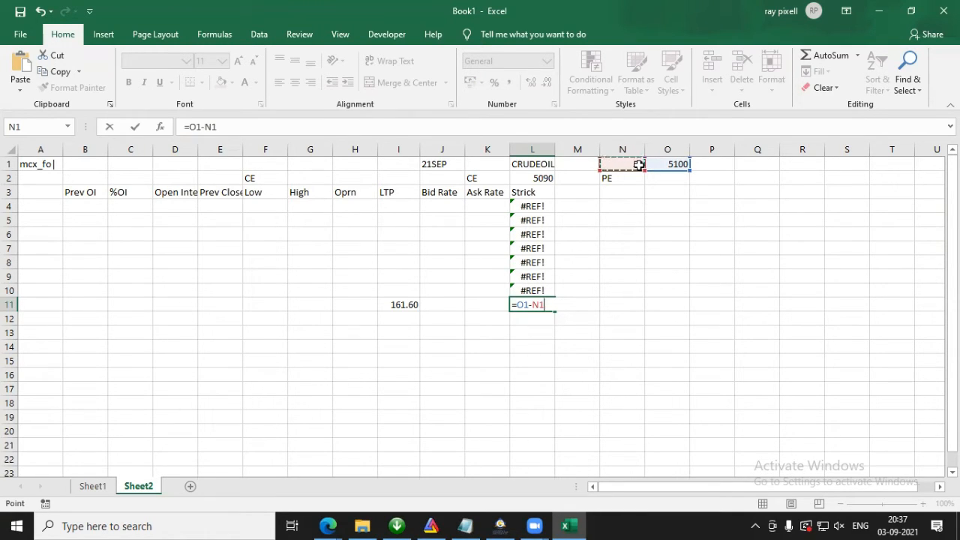
key("Return")
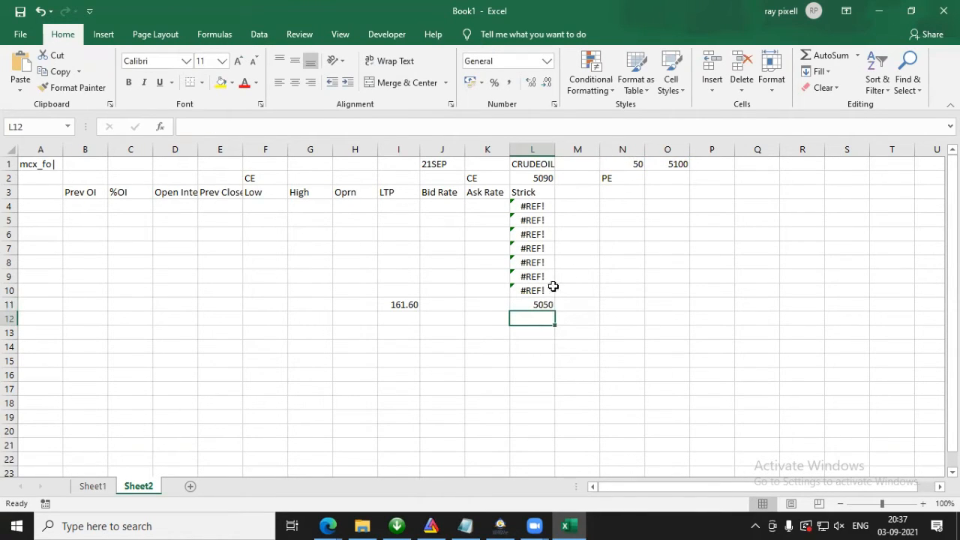
left_click(549, 304)
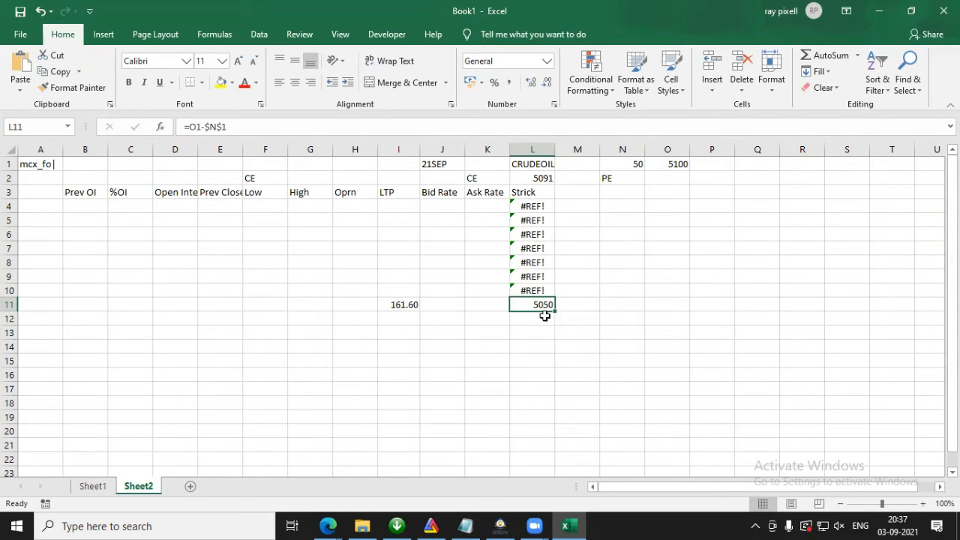
Step: Enter =O1 in L12 as the centre strike
left_click(545, 316)
type("=")
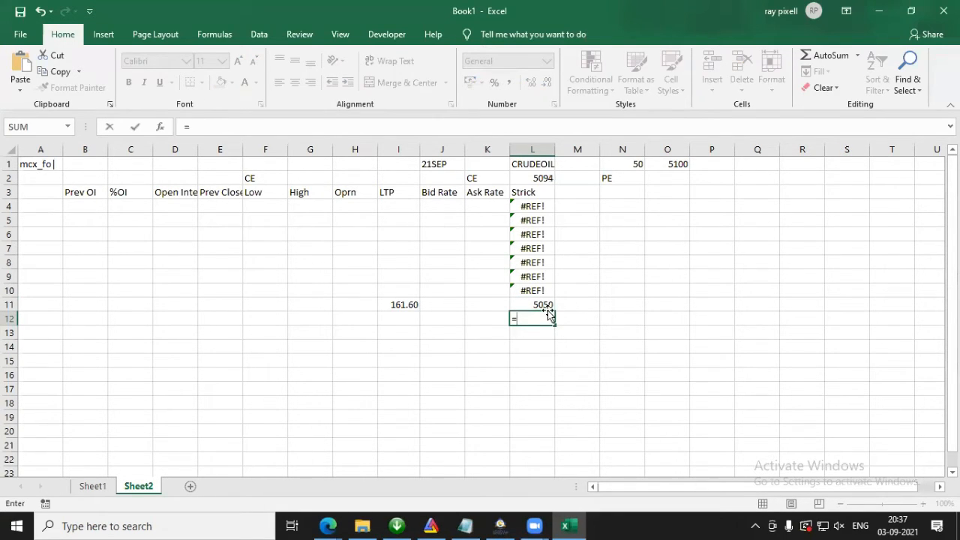
left_click(671, 164)
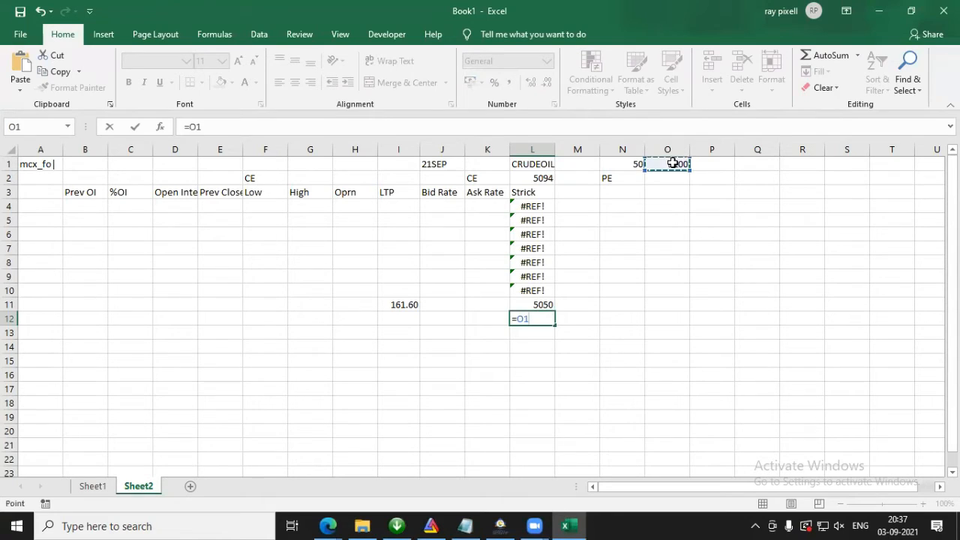
key("Return")
Step: Replace the L11 formula with =L12-$N$1 and fill it upward through the strike column to L4
left_click(532, 301)
type("=")
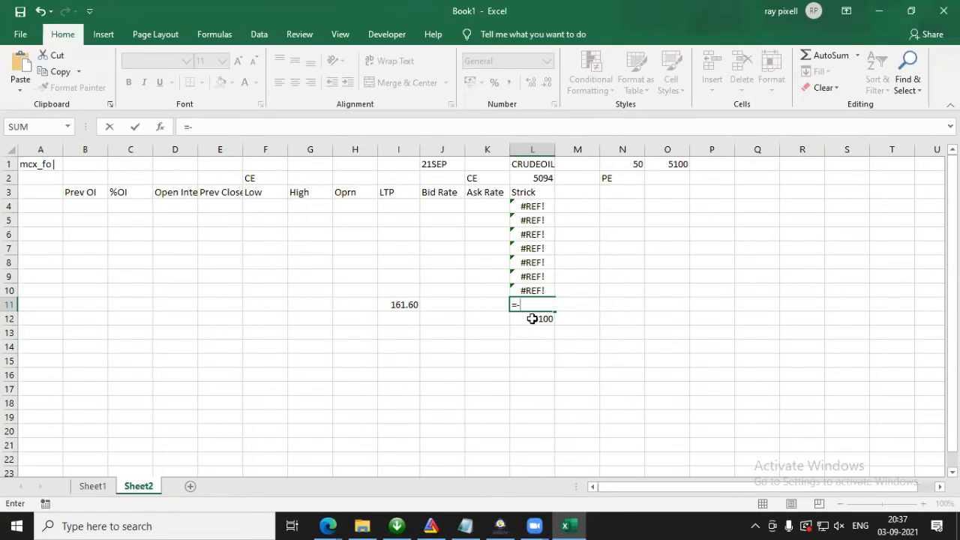
left_click(534, 318)
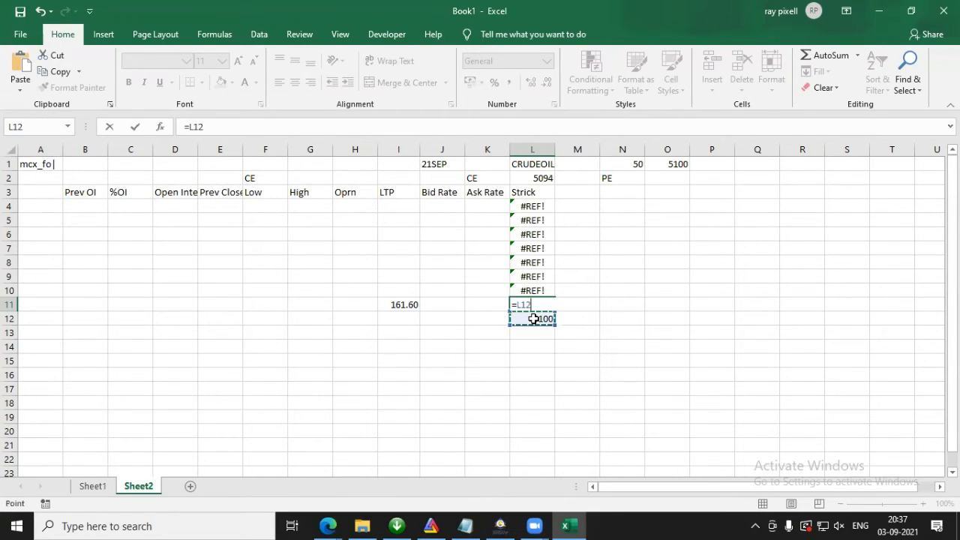
type("-")
left_click(627, 164)
key("F4")
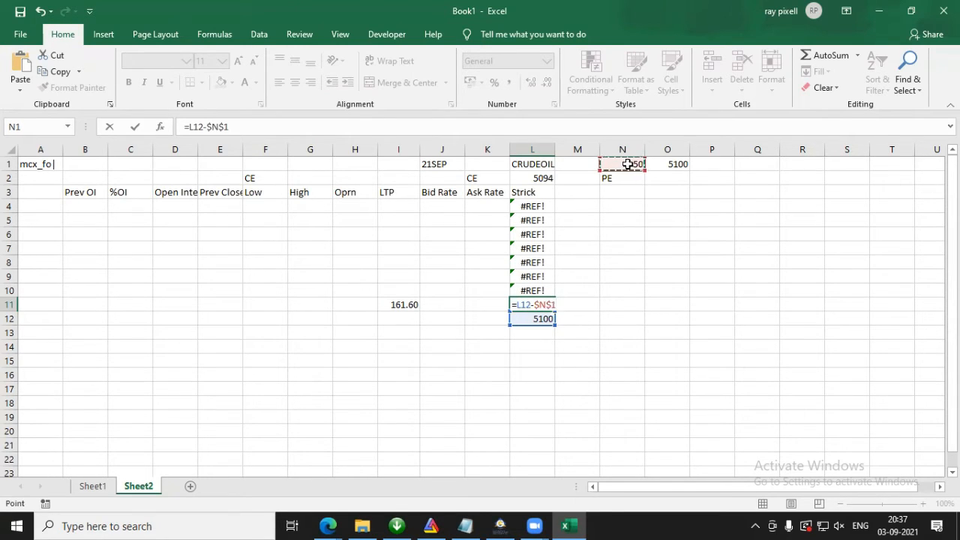
key("Return")
left_click(549, 305)
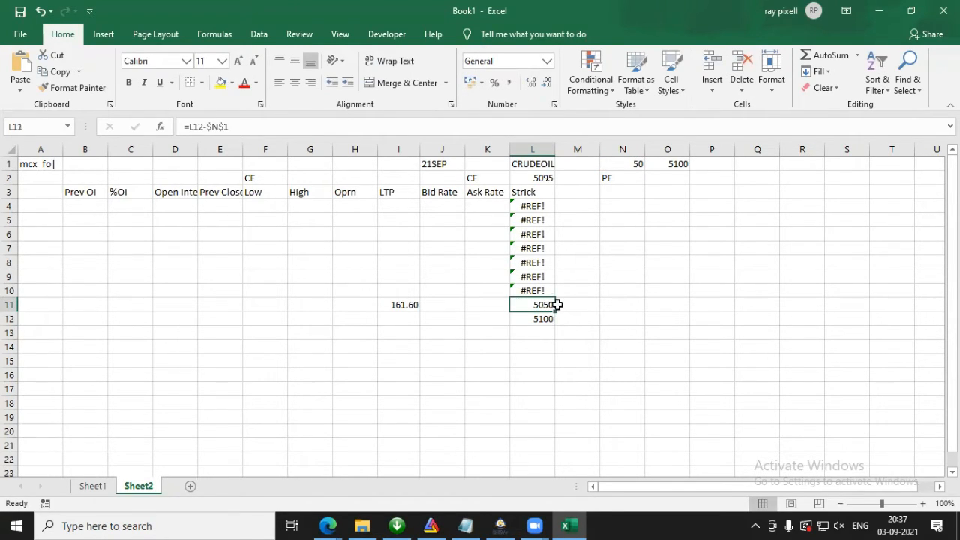
left_click_drag(556, 311, 543, 204)
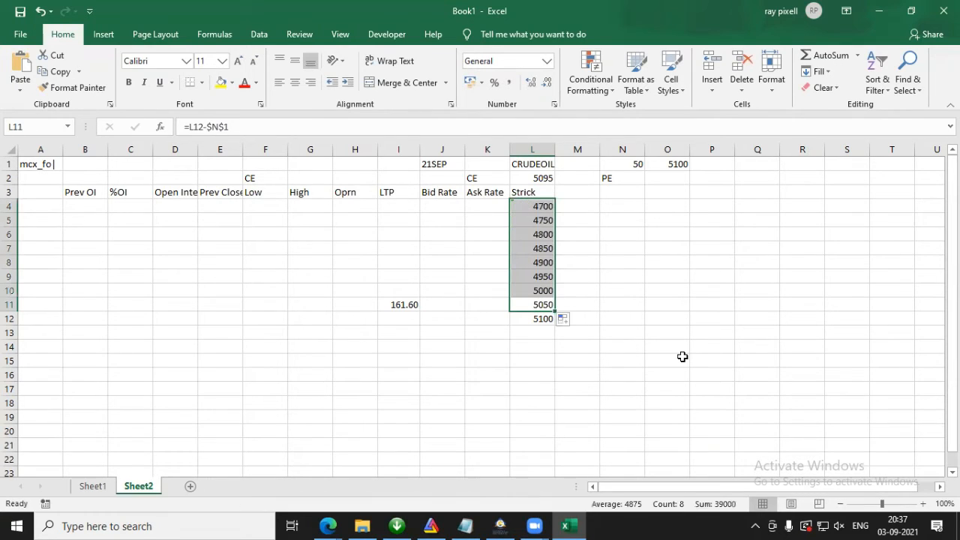
Step: Enter =L12+$N$1 in L13 and fill it down the strike column to L20
left_click(541, 331)
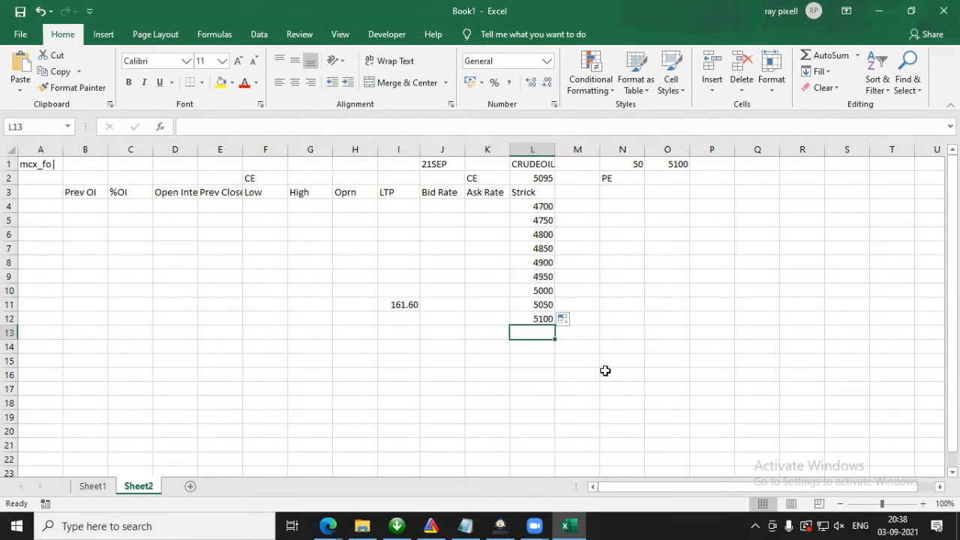
type("=")
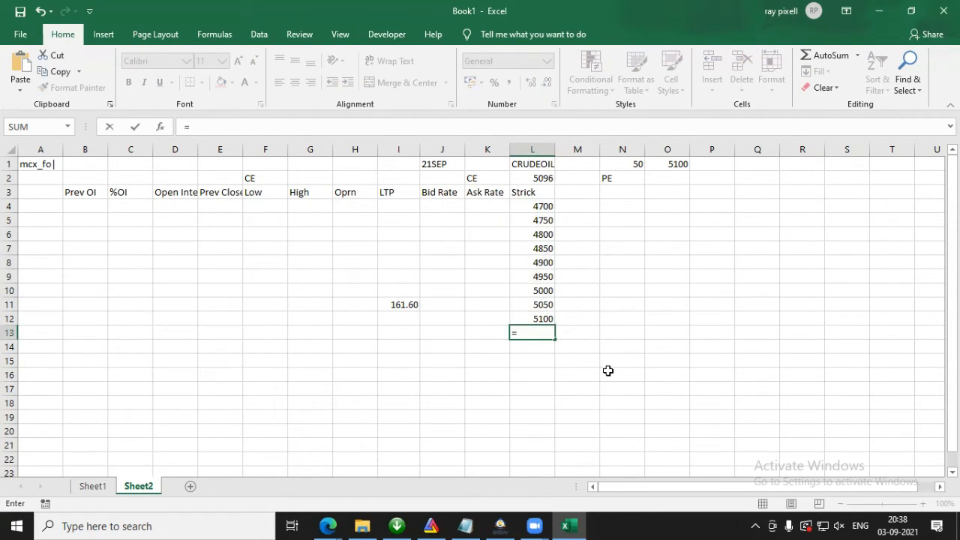
left_click(532, 317)
type("+")
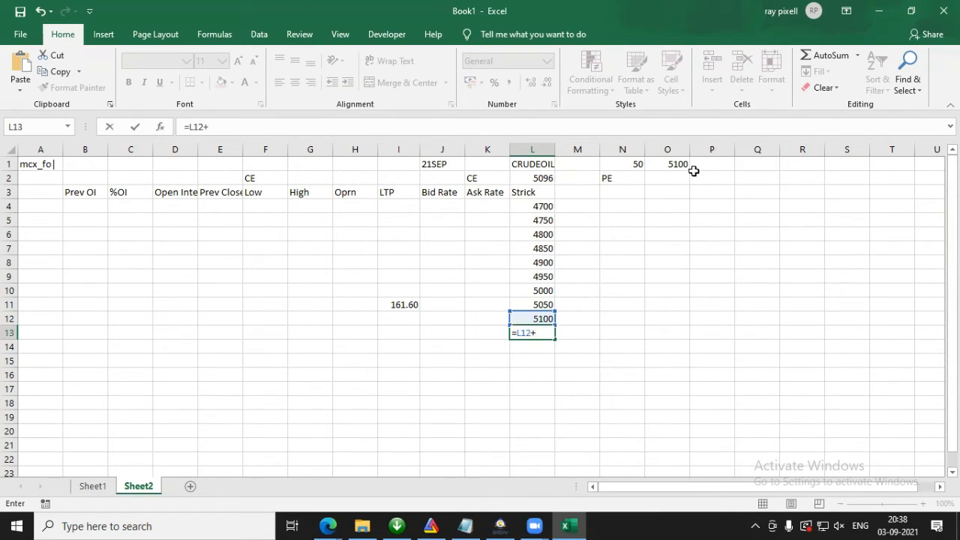
left_click(638, 165)
key("F4")
key("Return")
left_click(550, 332)
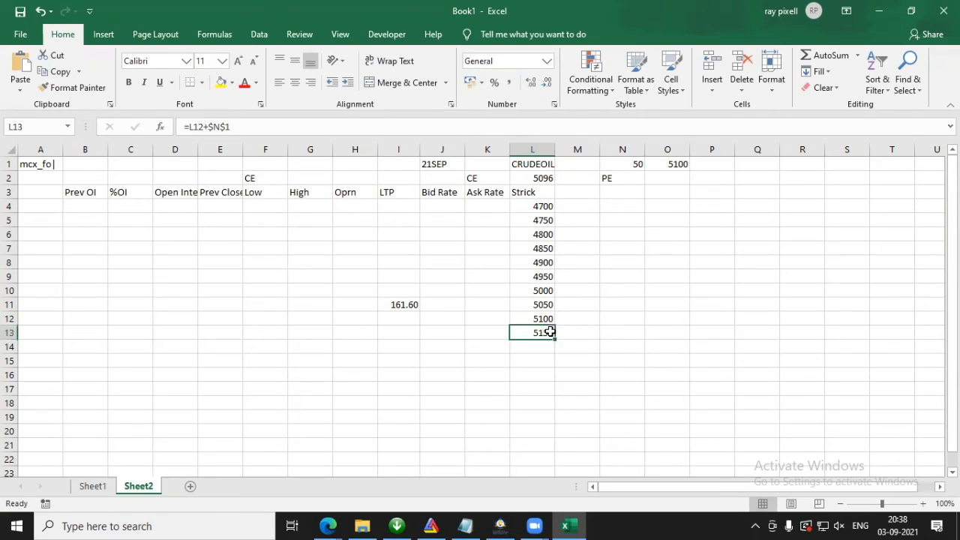
left_click_drag(555, 337, 554, 437)
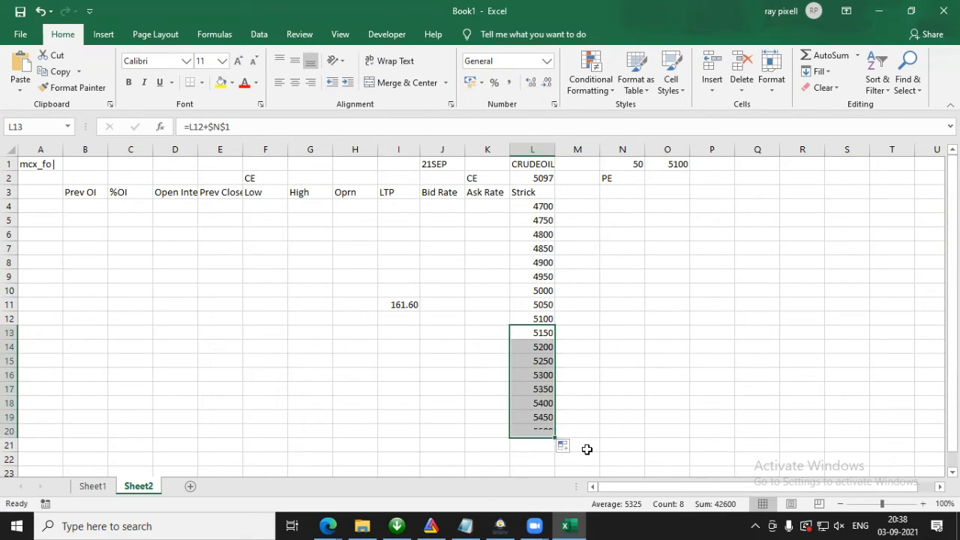
Step: Try filling the I11 LTP formula down to I20 and inspect the copied formula in I12
left_click(398, 305)
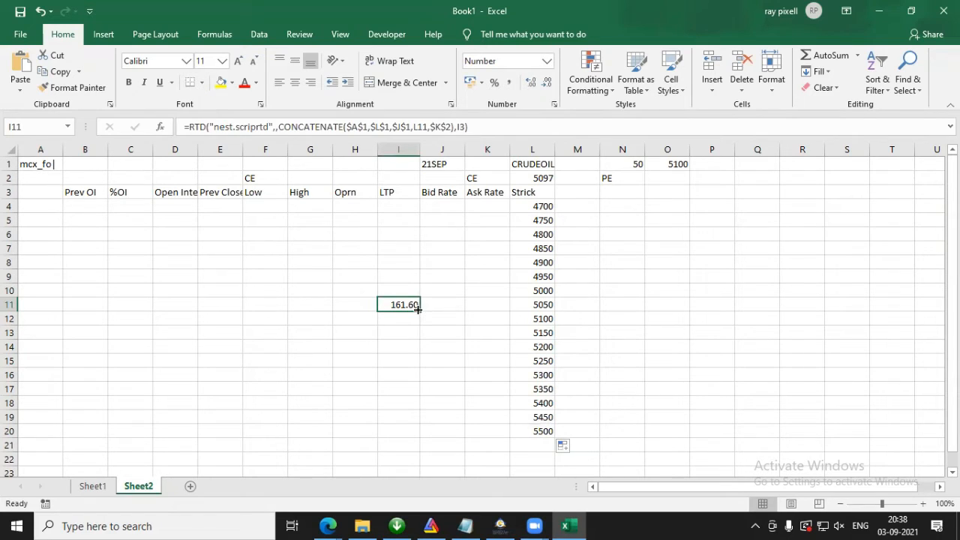
left_click_drag(418, 311, 422, 435)
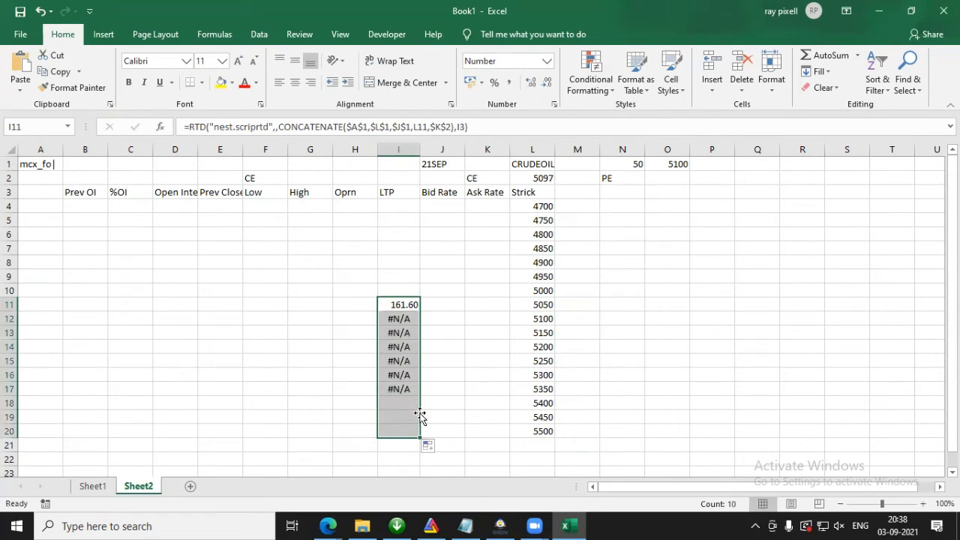
double_click(403, 320)
key("Escape")
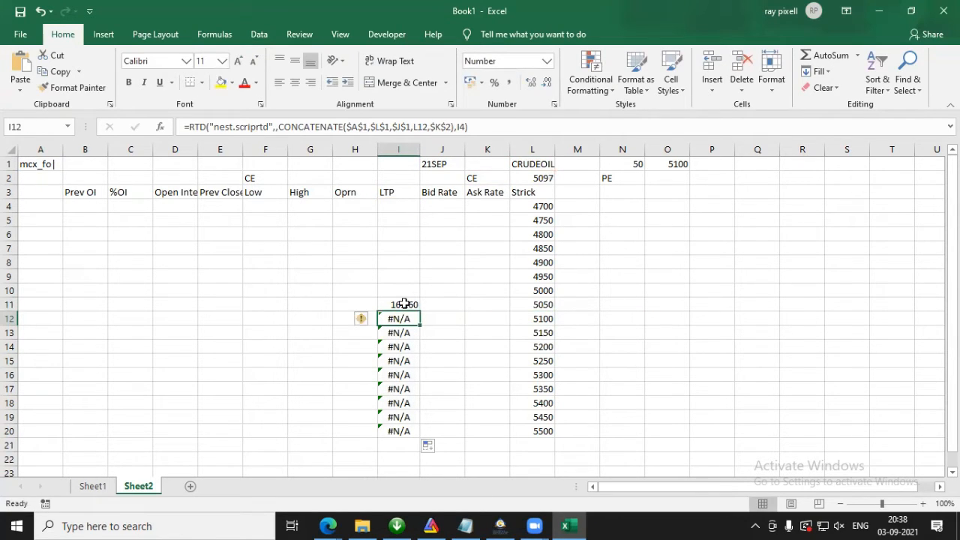
Step: Make the I11 formula's LTP header reference absolute as $I$3, then fill it down to I20 and up to I4
double_click(402, 302)
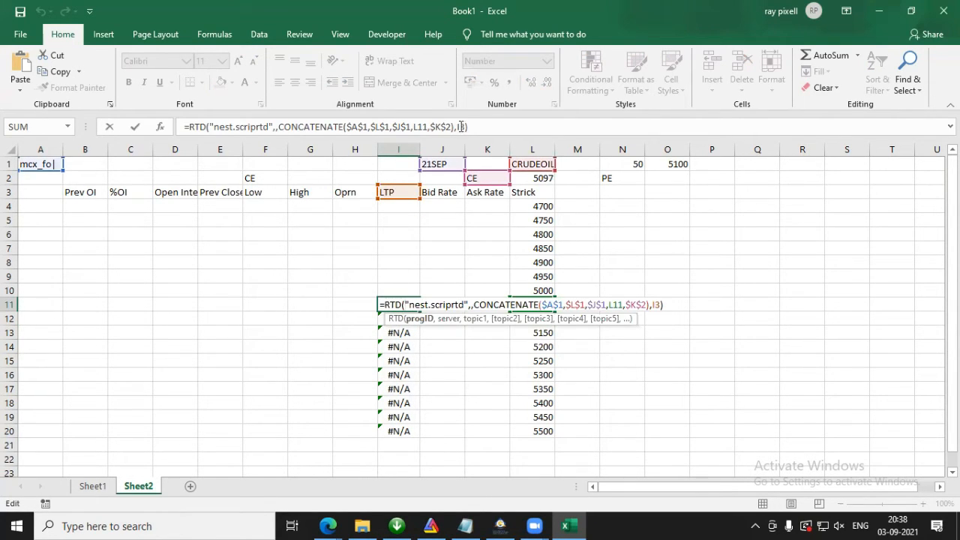
left_click(463, 126)
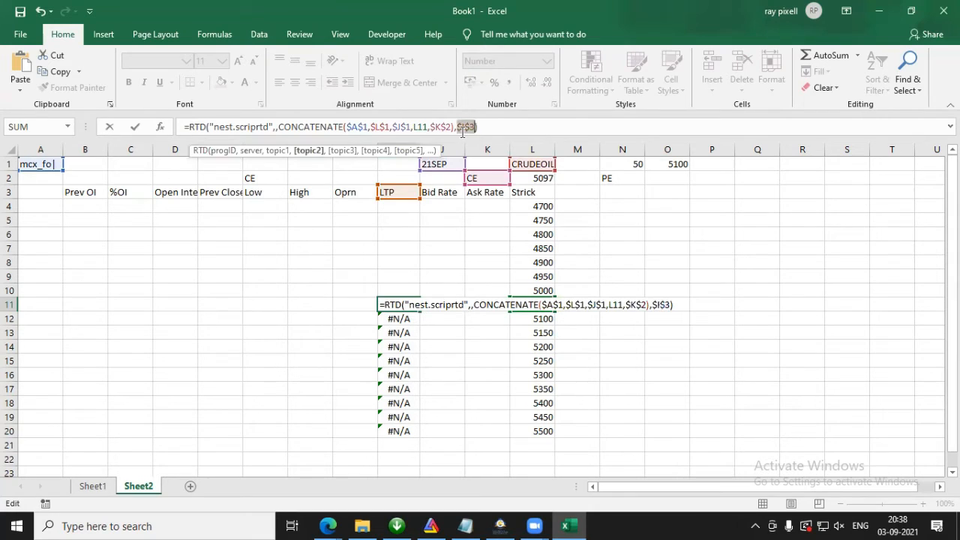
key("Return")
left_click(389, 301)
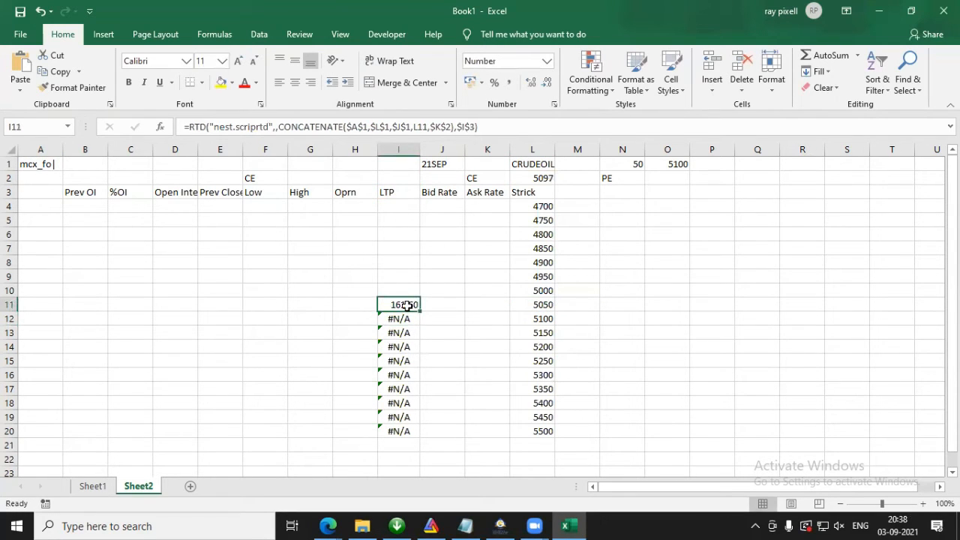
left_click_drag(420, 312, 418, 436)
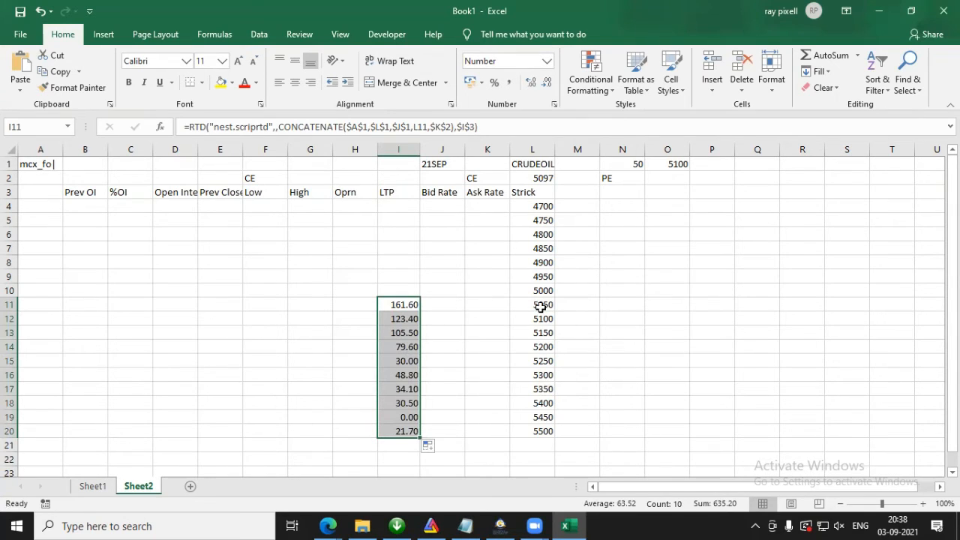
left_click(392, 304)
left_click_drag(421, 312, 410, 205)
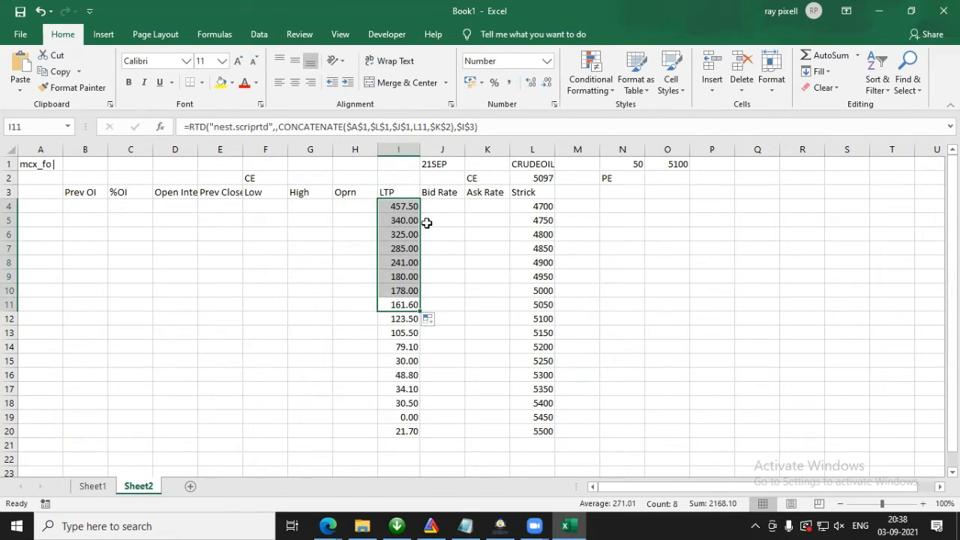
Step: Check the first LTP value and several strike cells between L4 and L20
left_click(403, 206)
left_click(545, 208)
left_click(555, 258)
left_click(544, 291)
left_click(544, 375)
left_click(549, 432)
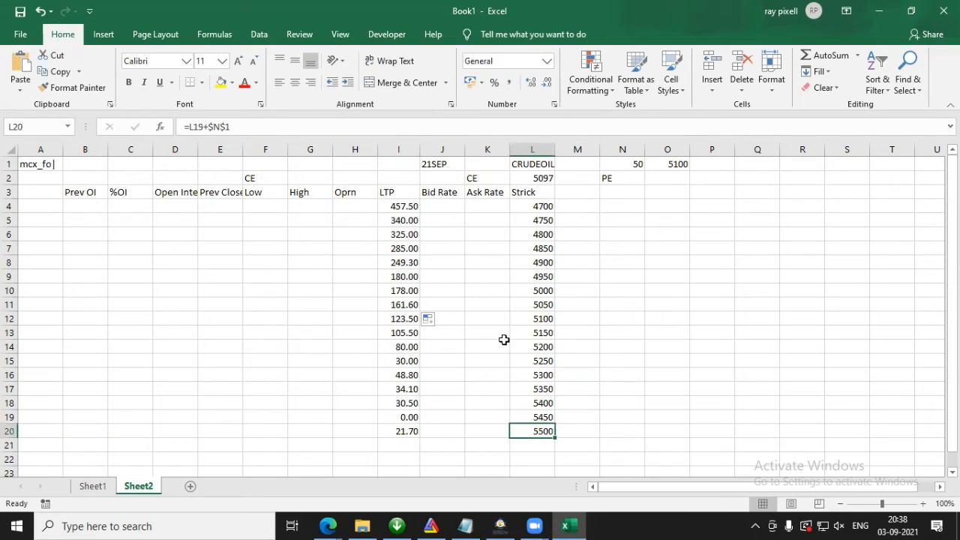
Step: Copy the I4 LTP formula to J4 and move its header reference to the Bid Rate cell $J$3
left_click(398, 205)
left_click_drag(421, 214, 446, 210)
double_click(448, 210)
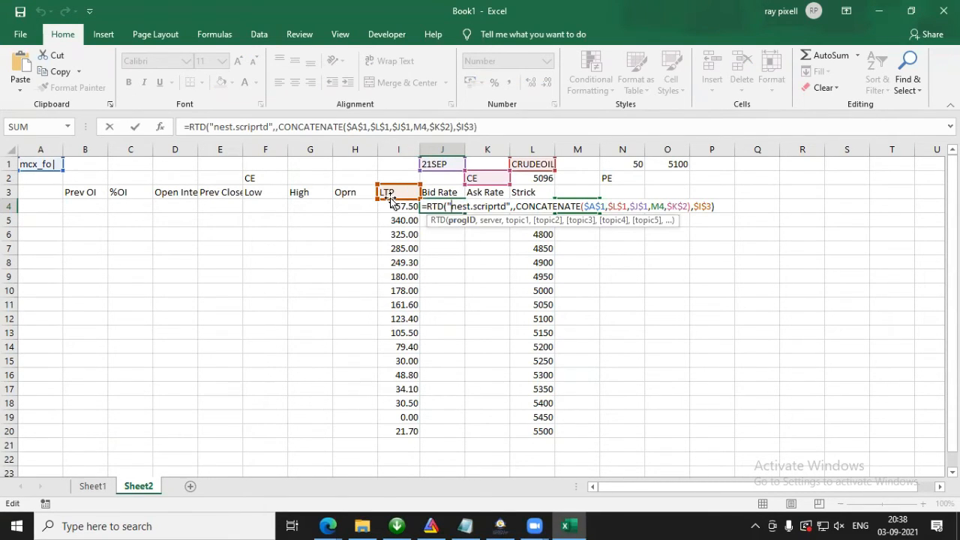
left_click_drag(390, 201, 430, 200)
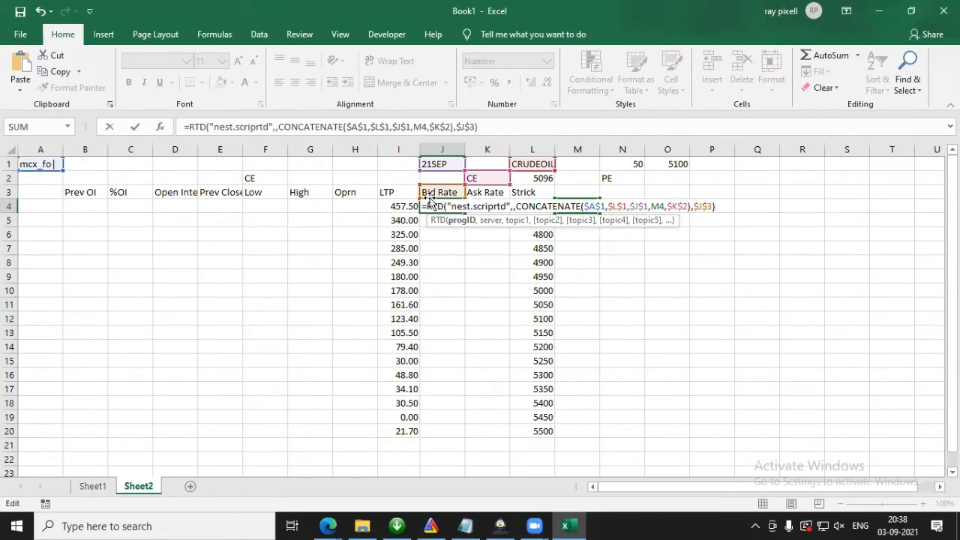
key("Return")
Step: Change the J4 Bid Rate formula's strike reference to L4, then fill it down to J20
left_click(435, 206)
double_click(436, 206)
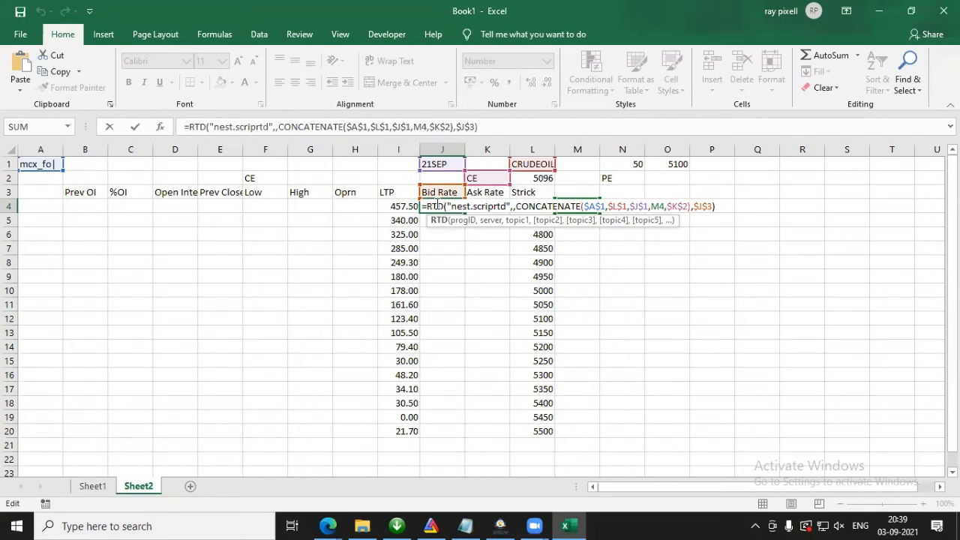
key("Escape")
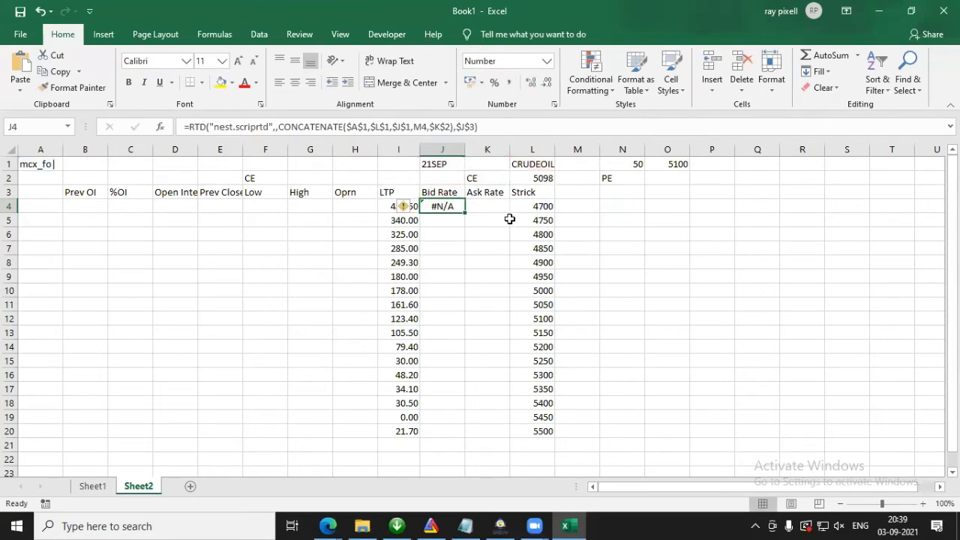
double_click(453, 204)
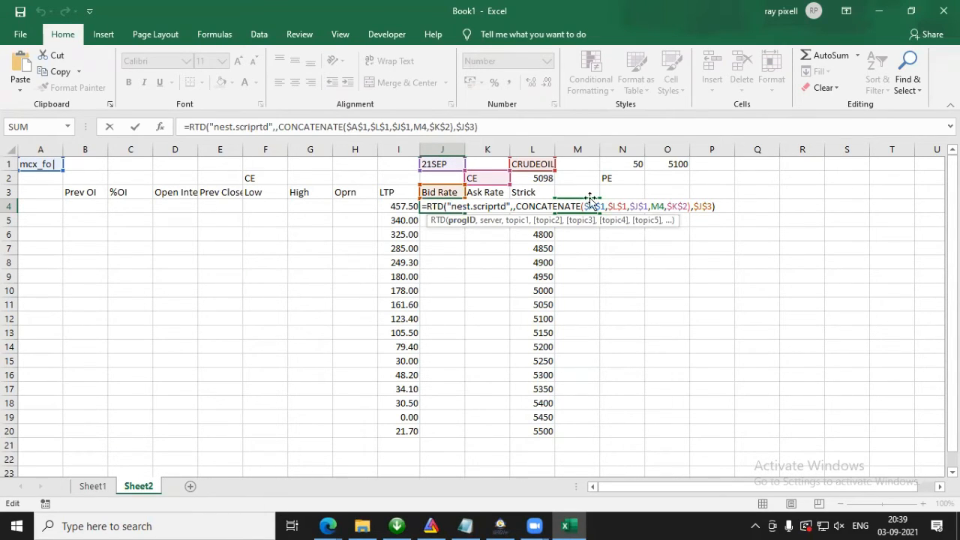
left_click_drag(588, 200, 547, 214)
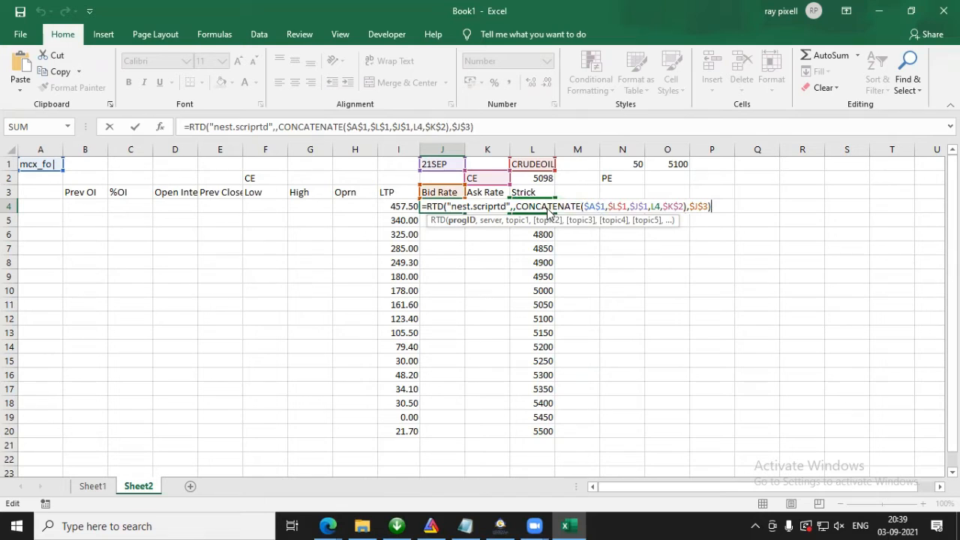
key("Return")
left_click(442, 206)
left_click_drag(465, 213, 423, 443)
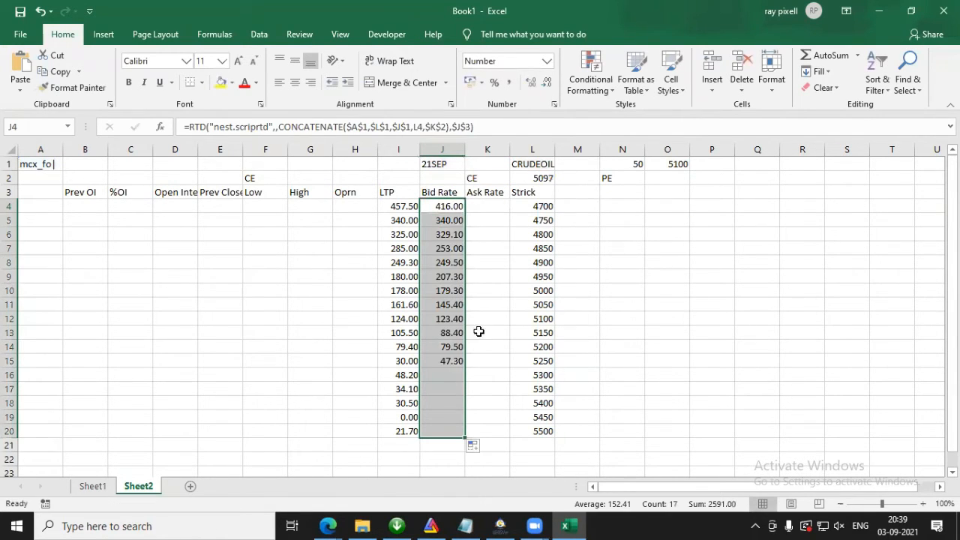
Step: Copy the J4 formula to K4 with its header reference moved to Ask Rate $K$3, then fill it down to K20
left_click(459, 209)
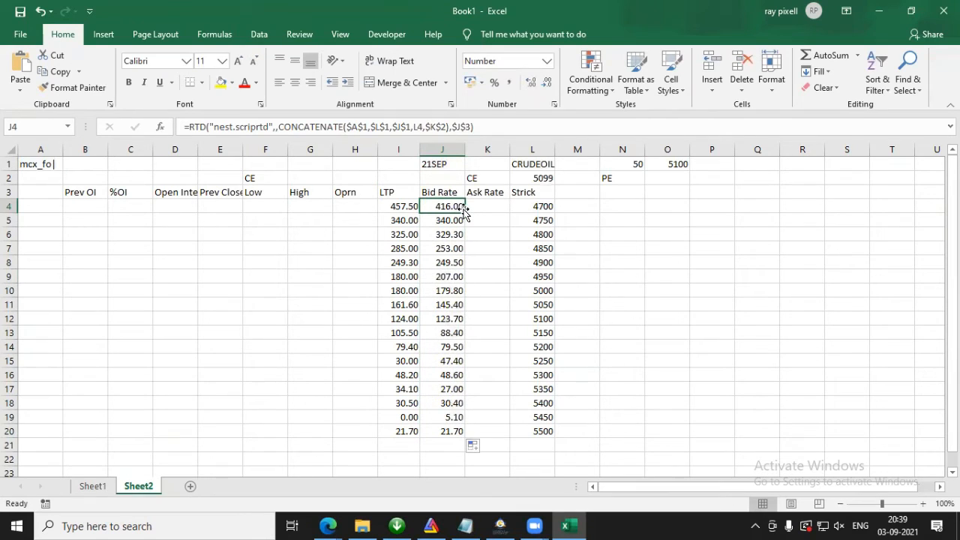
left_click_drag(475, 127, 4, 126)
key("ctrl+c")
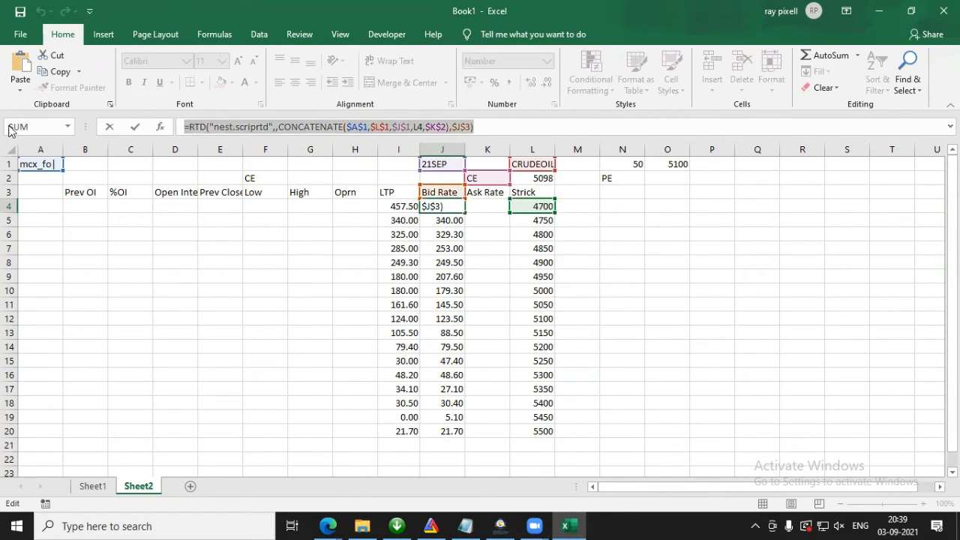
key("Escape")
left_click(492, 206)
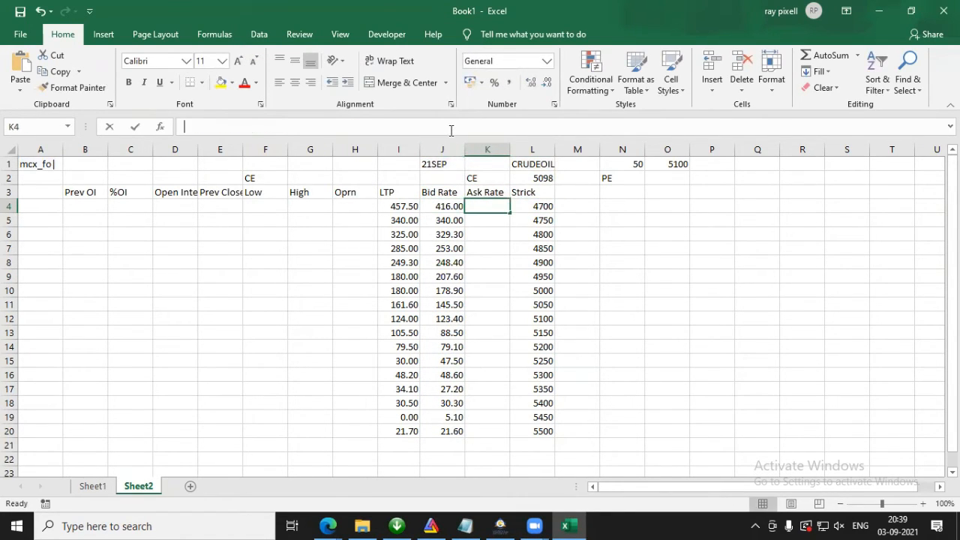
left_click(451, 130)
key("ctrl+v")
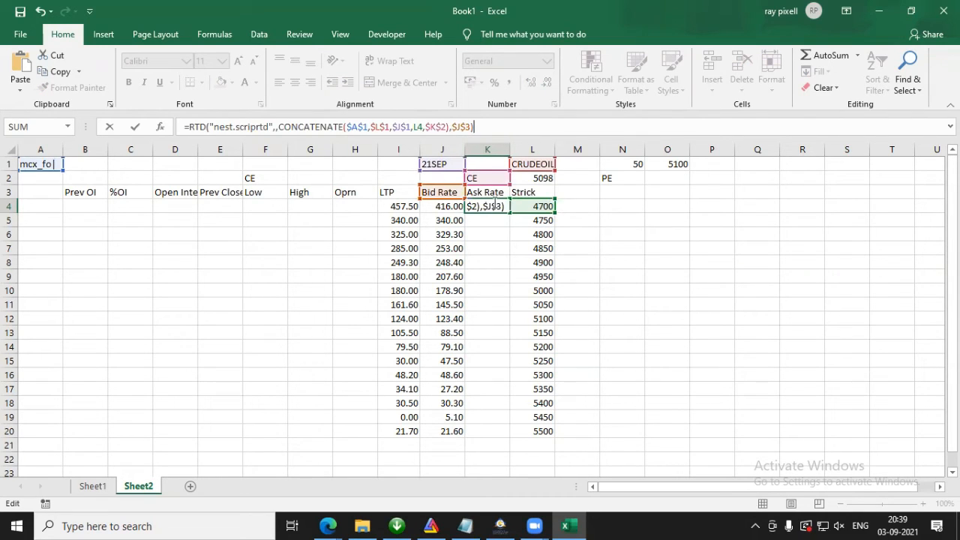
left_click_drag(454, 199, 477, 199)
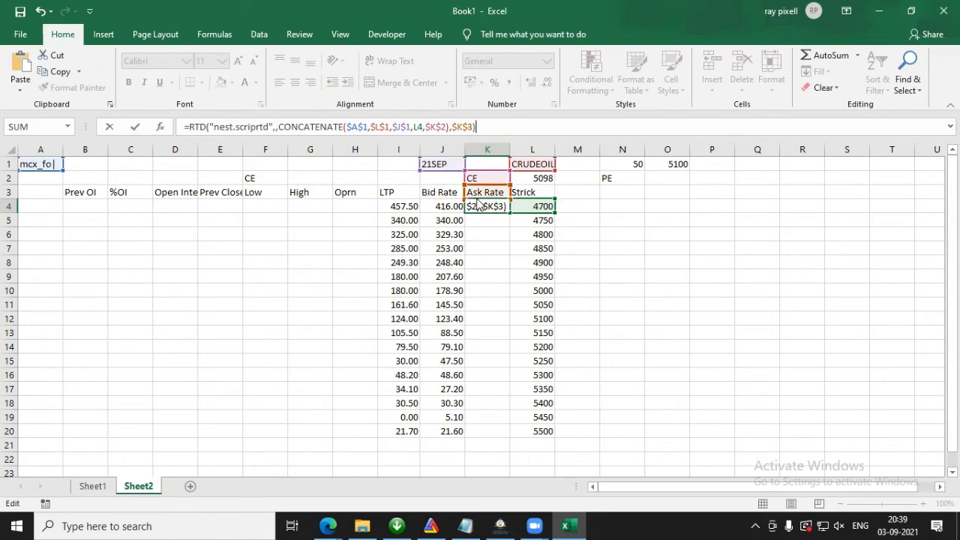
key("Return")
key("Up")
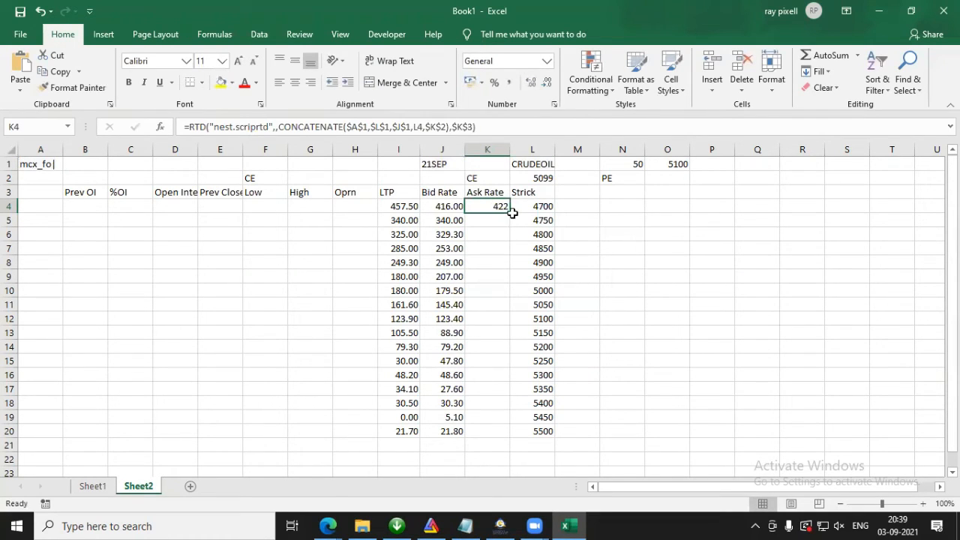
left_click_drag(510, 214, 503, 433)
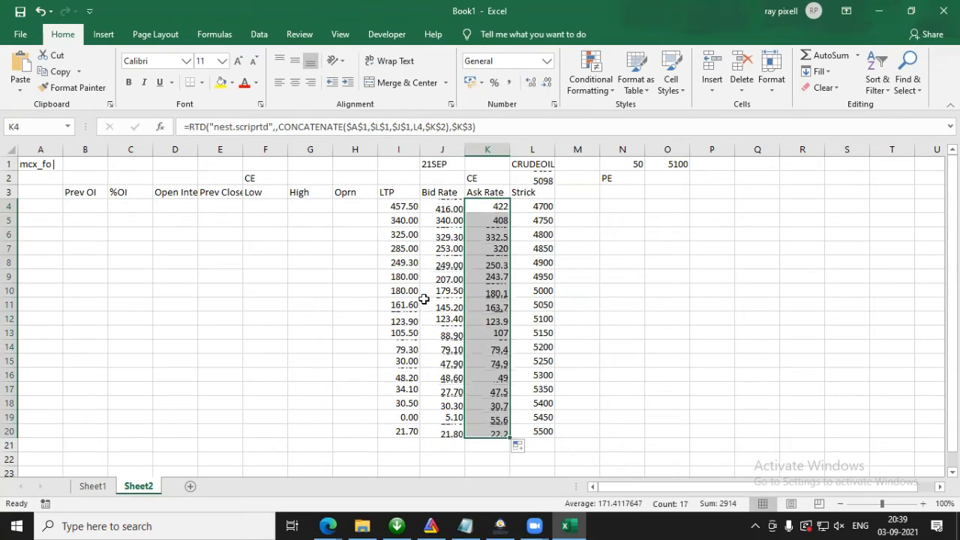
Step: Correct the spelling of the H3 column header to Open
double_click(351, 192)
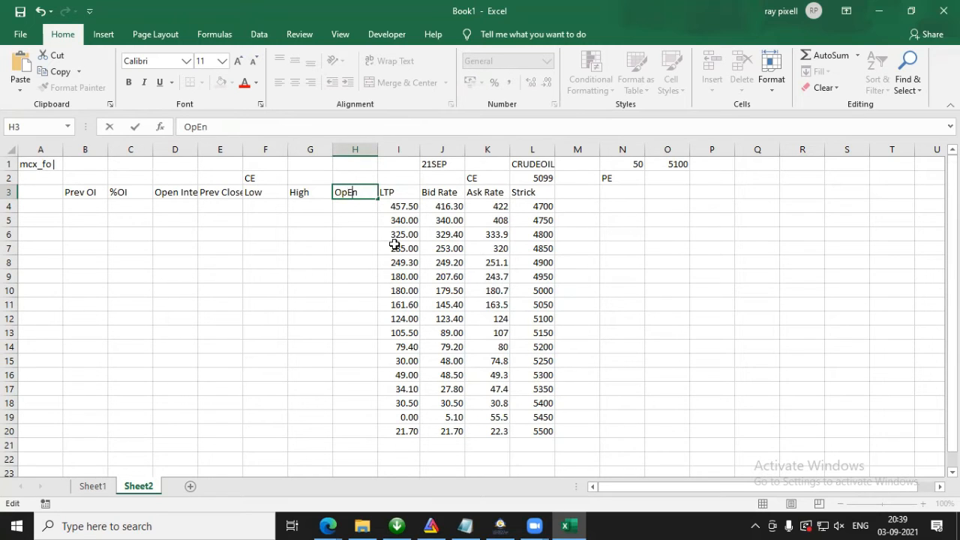
key("Return")
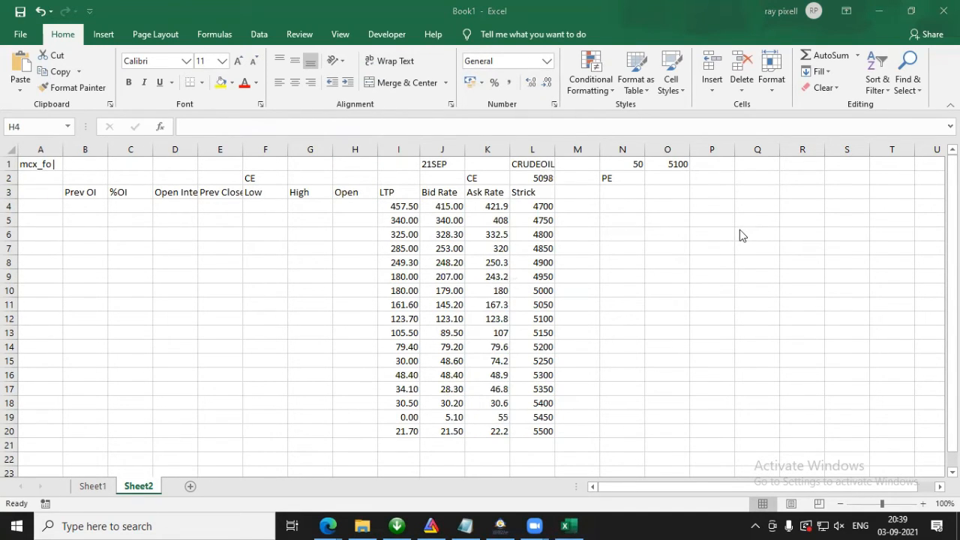
left_click(367, 206)
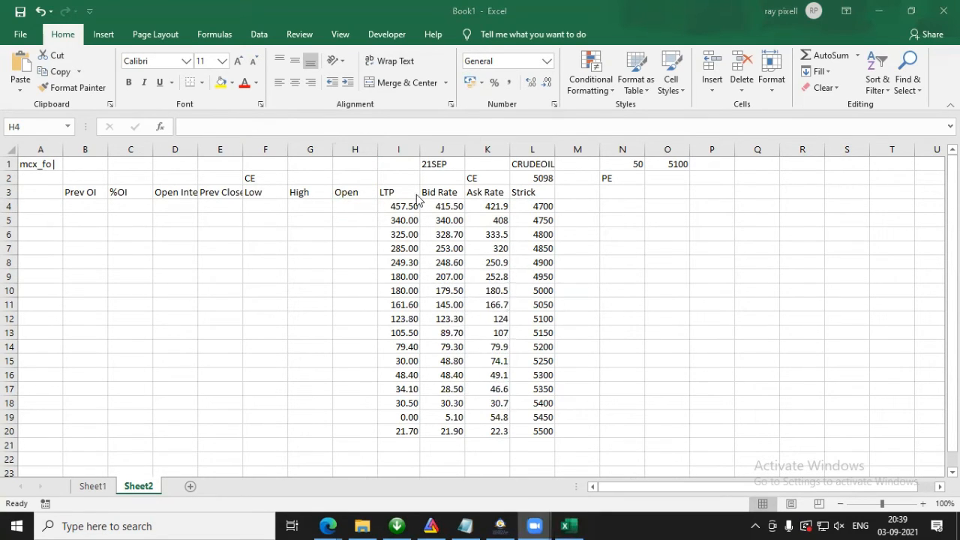
left_click(363, 207)
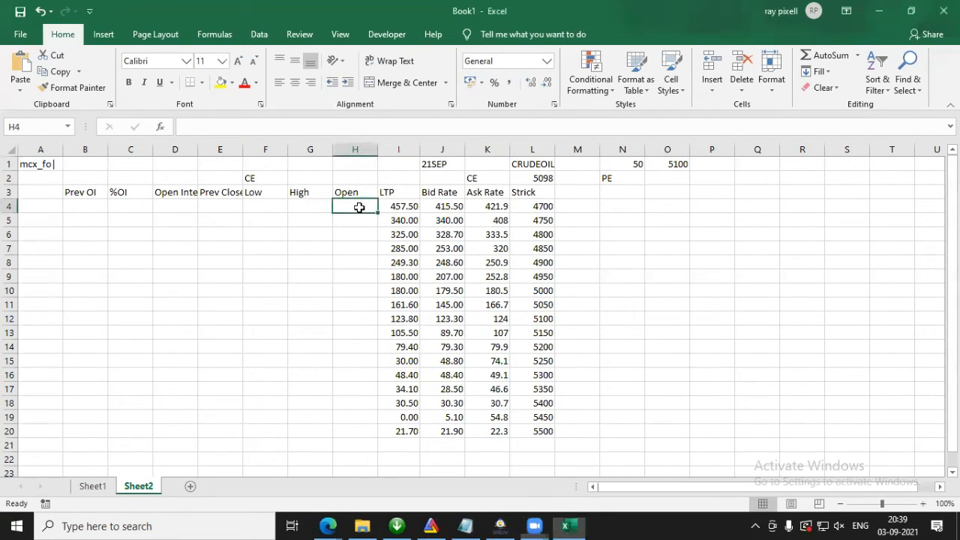
Step: Copy the I4 LTP formula to H4 and move its header reference to the Open cell $H$3
left_click(417, 208)
left_click(494, 132)
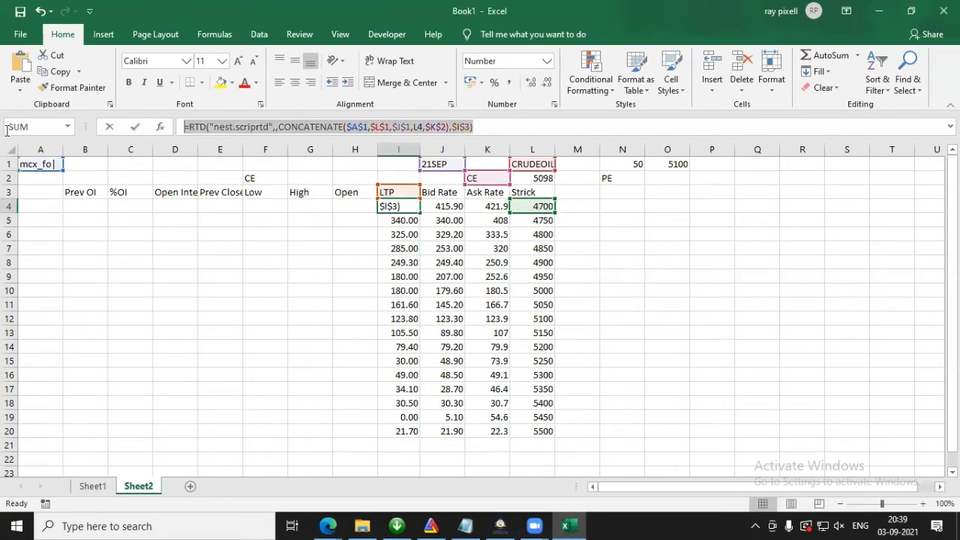
key("Escape")
left_click(365, 203)
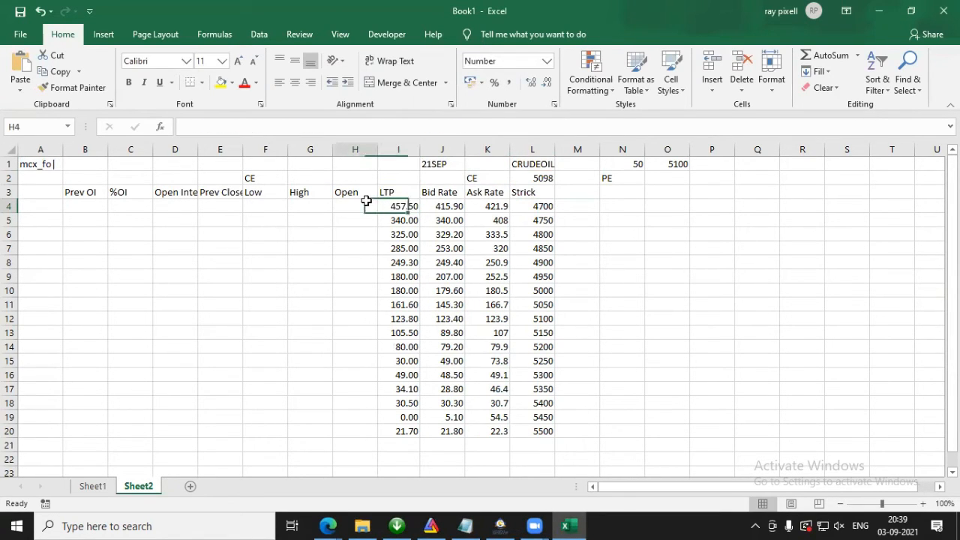
left_click(421, 127)
type("=RTD(\"nest.scriprtd\",,CONCATENATE($A$1,$L$1,$J$1,L4,$K$2),$I$3)")
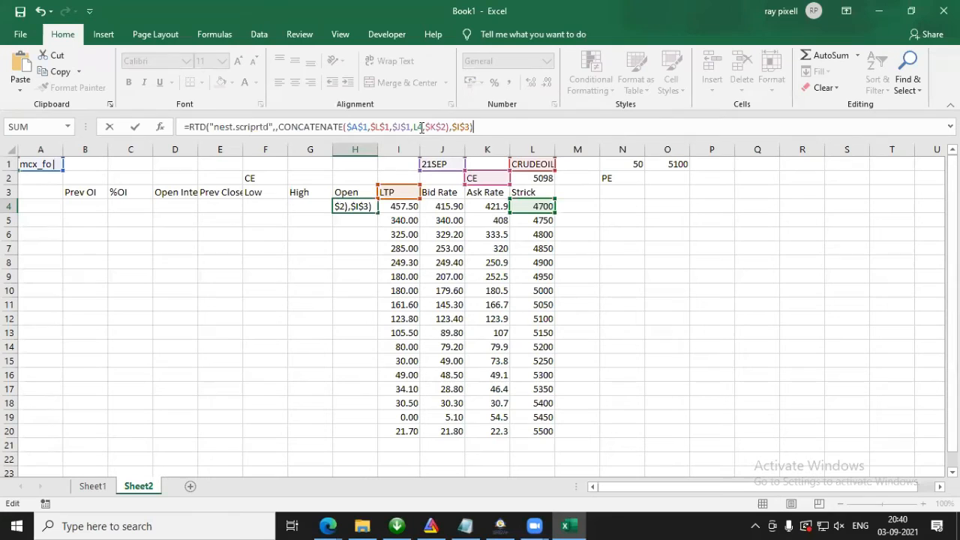
left_click_drag(388, 199, 356, 198)
key("Return")
Step: Copy the H4 formula to G4 and move its header reference to the High cell $G$3
left_click(342, 205)
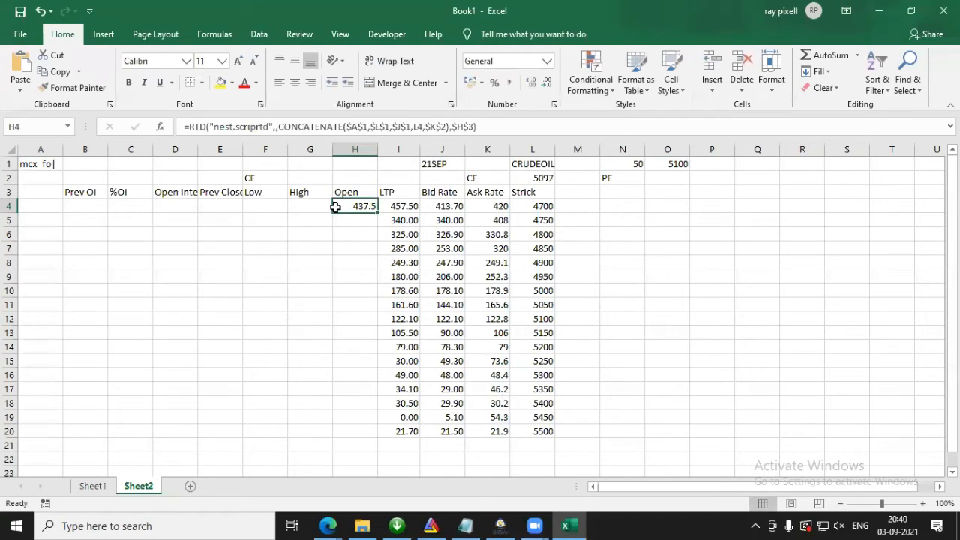
left_click_drag(509, 125, 10, 163)
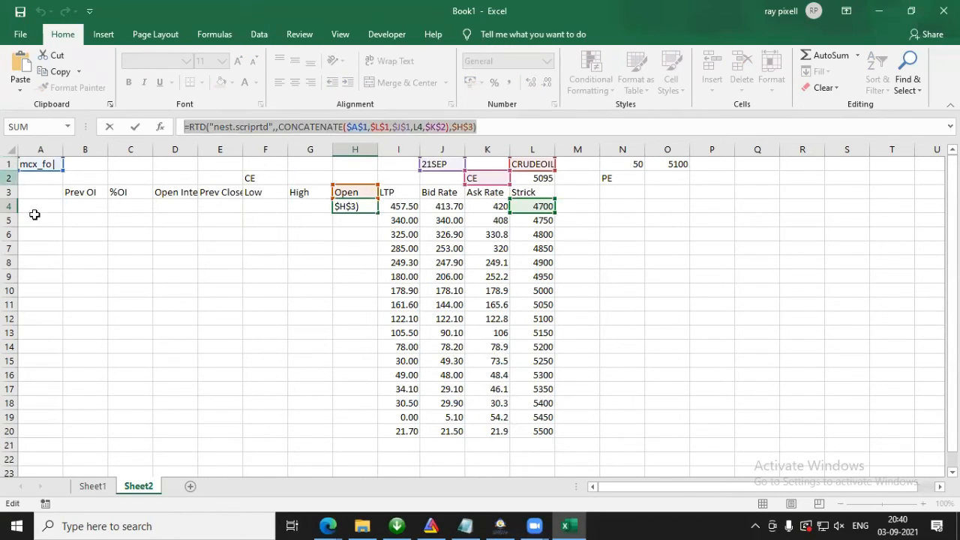
key("Escape")
left_click(302, 206)
left_click(317, 127)
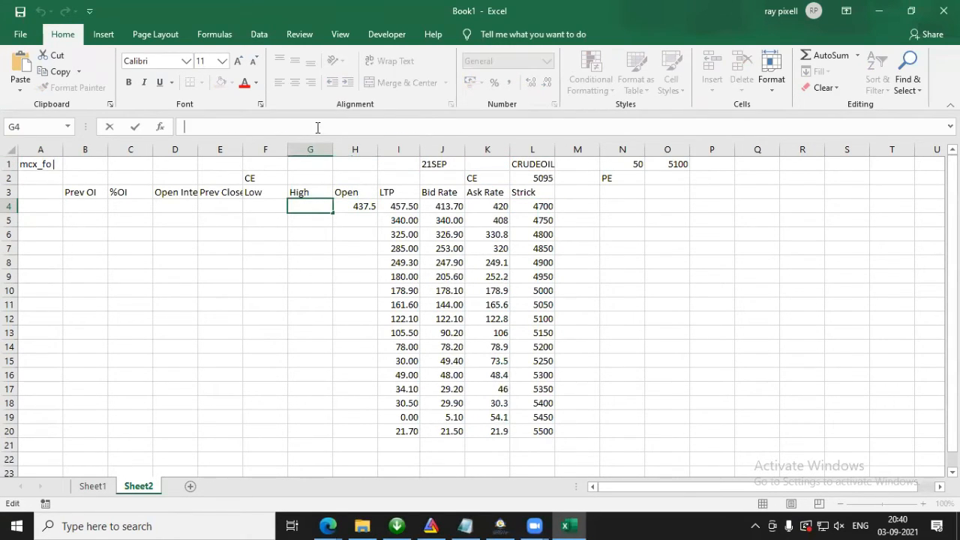
type("=RTD(\"nest.scriprtd\",,CONCATENATE($A$1,$L$1,$J$1,L4,$K$2),$H$3)")
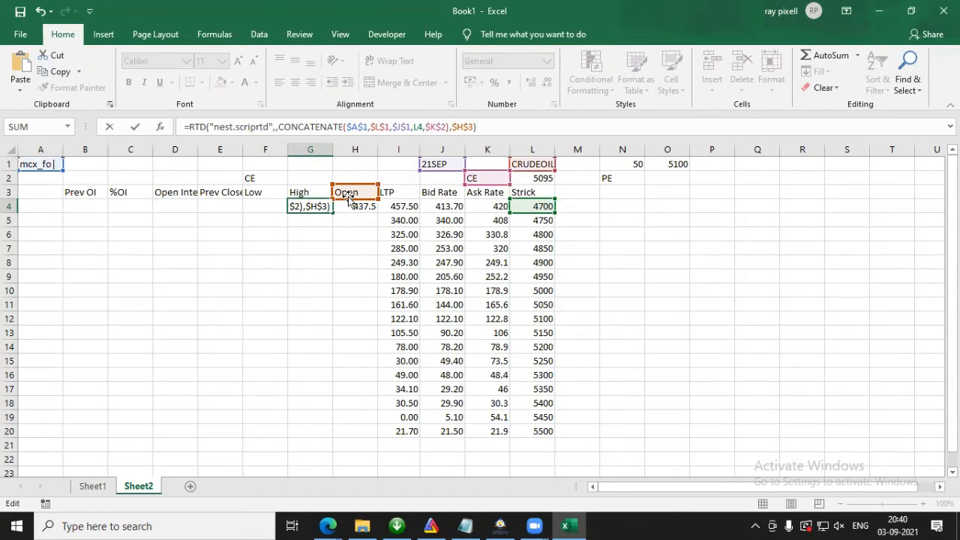
left_click_drag(344, 188, 309, 191)
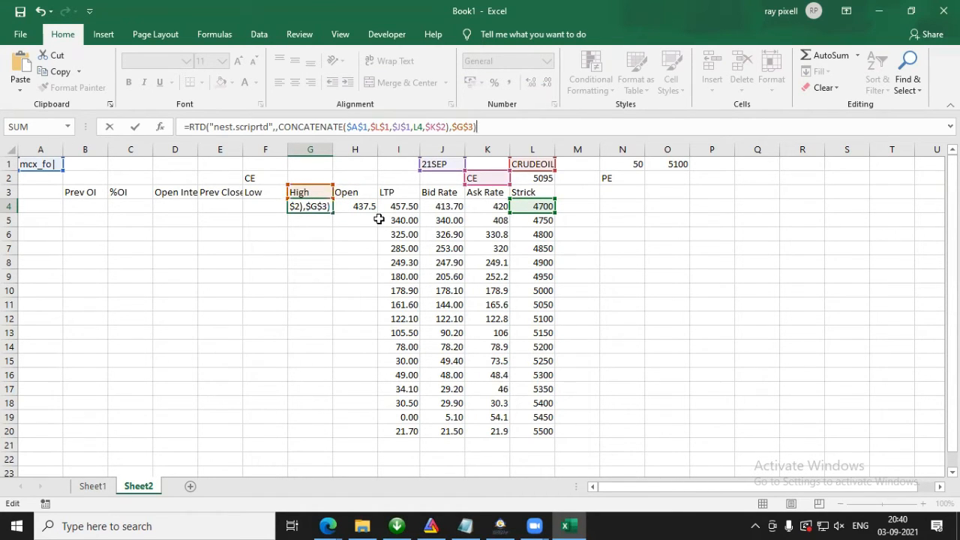
key("Return")
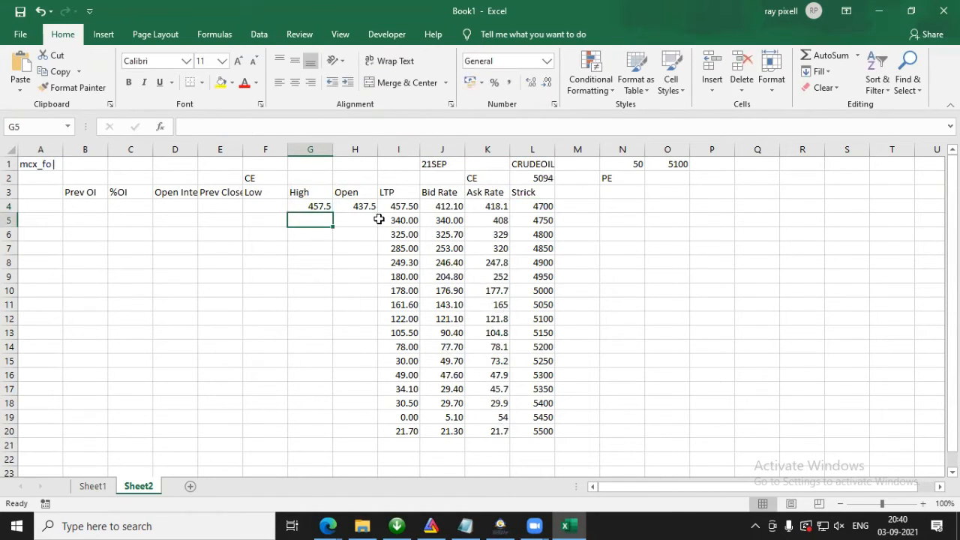
Step: Copy the G4 formula to F4 and move its header reference to the Low cell $F$3
left_click(301, 204)
left_click_drag(502, 127, 184, 127)
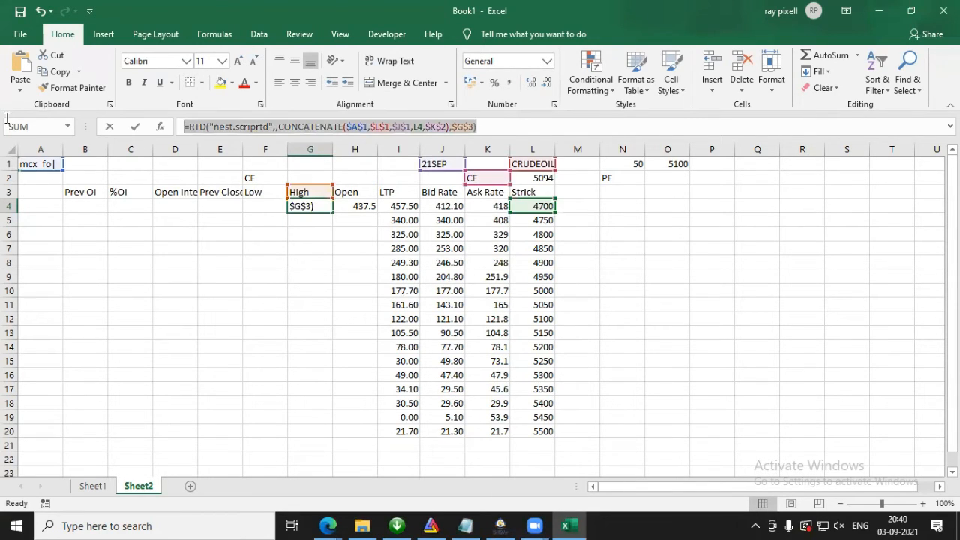
key("ctrl+c")
key("Escape")
left_click(263, 206)
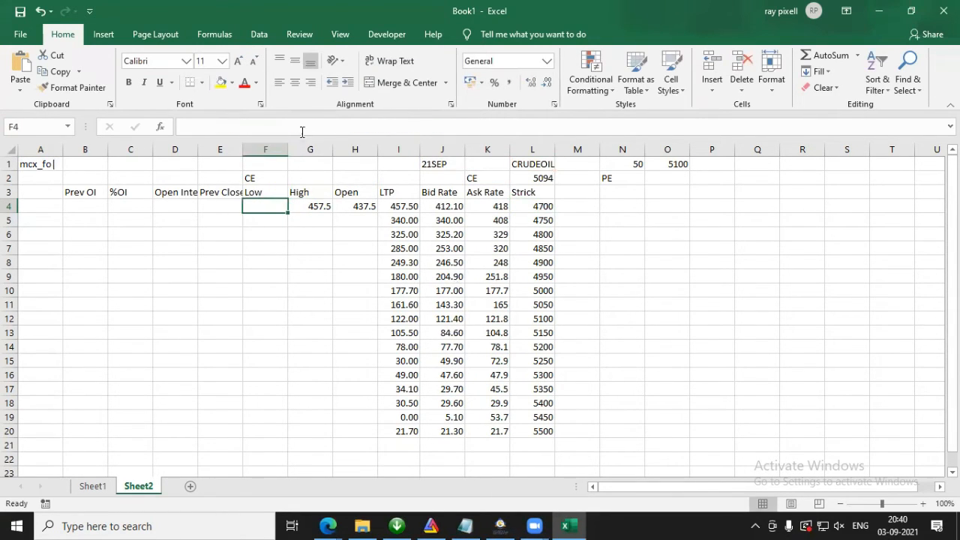
left_click(303, 126)
key("ctrl+v")
left_click_drag(299, 191, 266, 193)
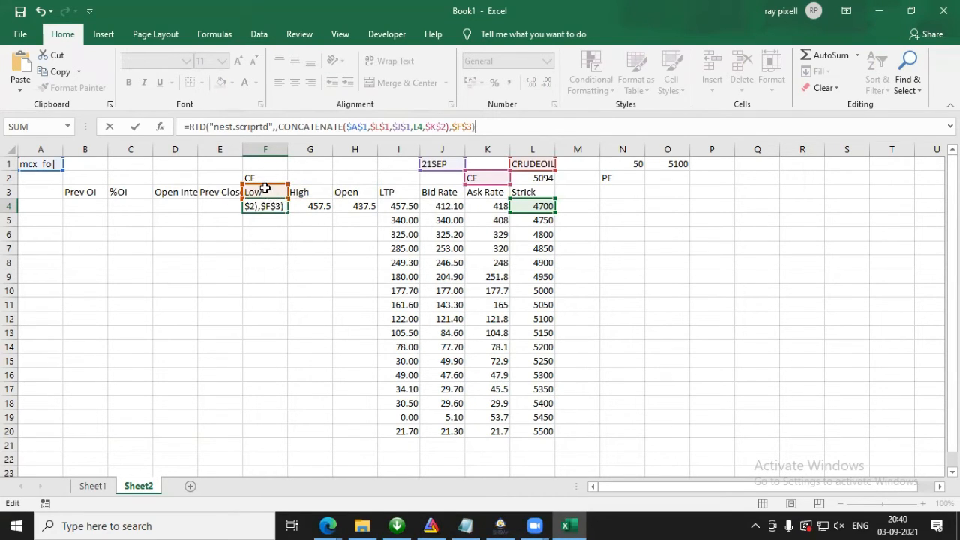
key("Return")
Step: Copy the F4 formula to E4 and move its header reference to the Prev Close cell $E$3
left_click(266, 204)
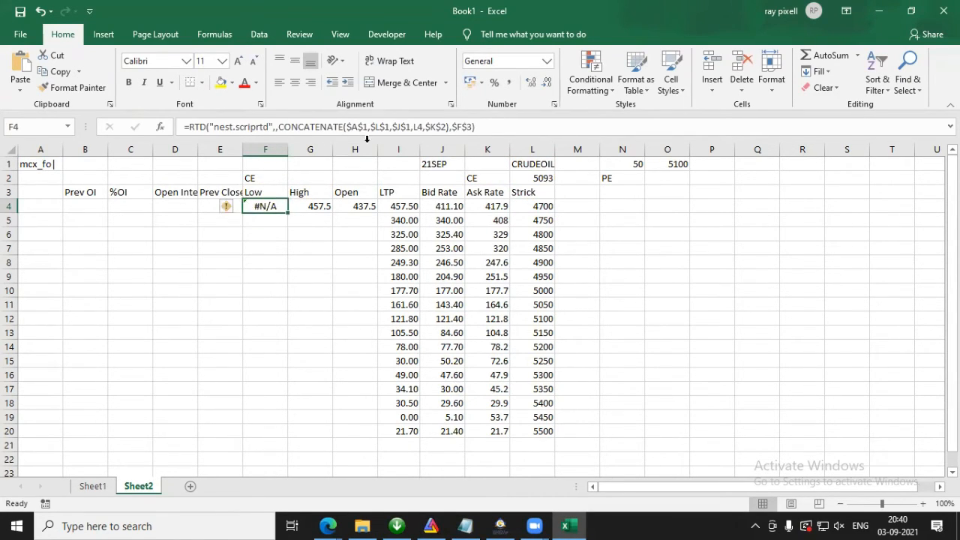
left_click(484, 127)
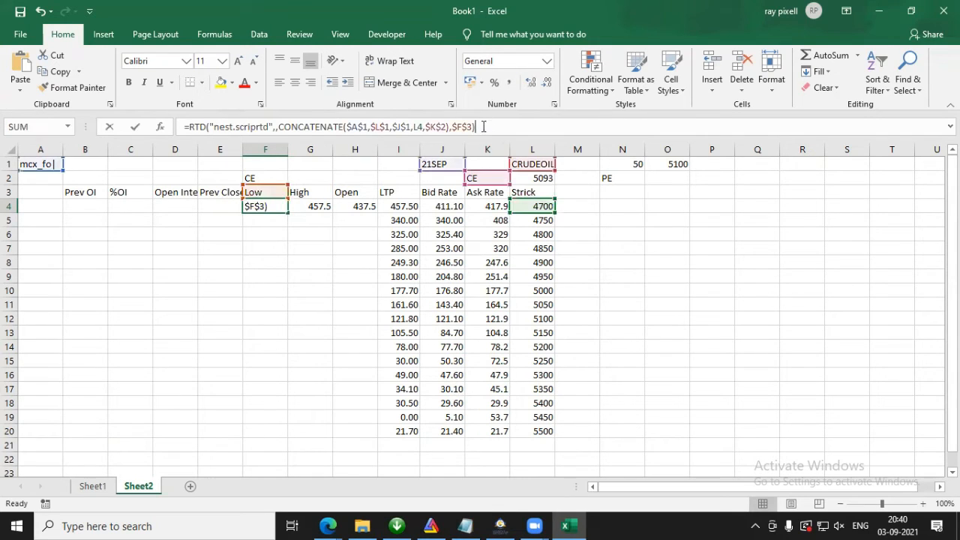
left_click_drag(484, 127, 109, 115)
key("Escape")
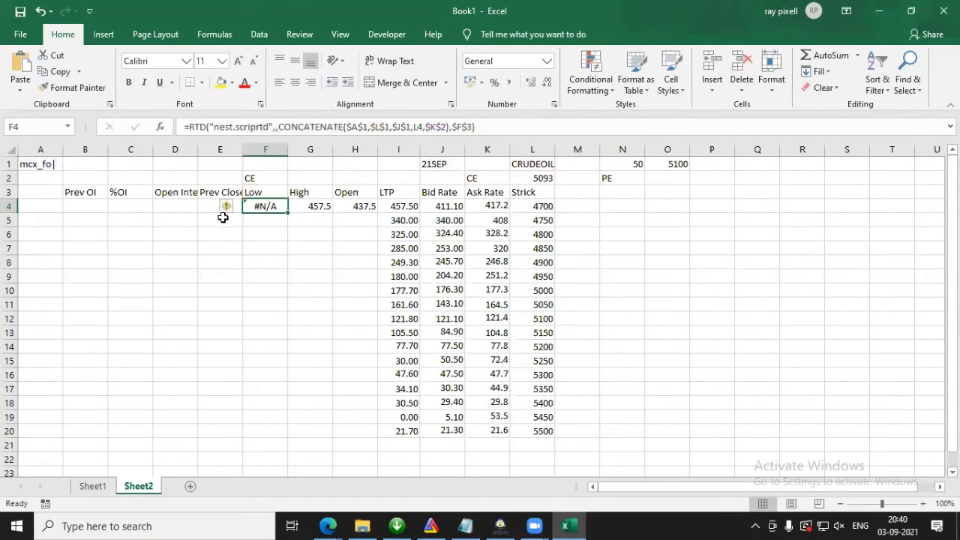
left_click(207, 205)
left_click(362, 126)
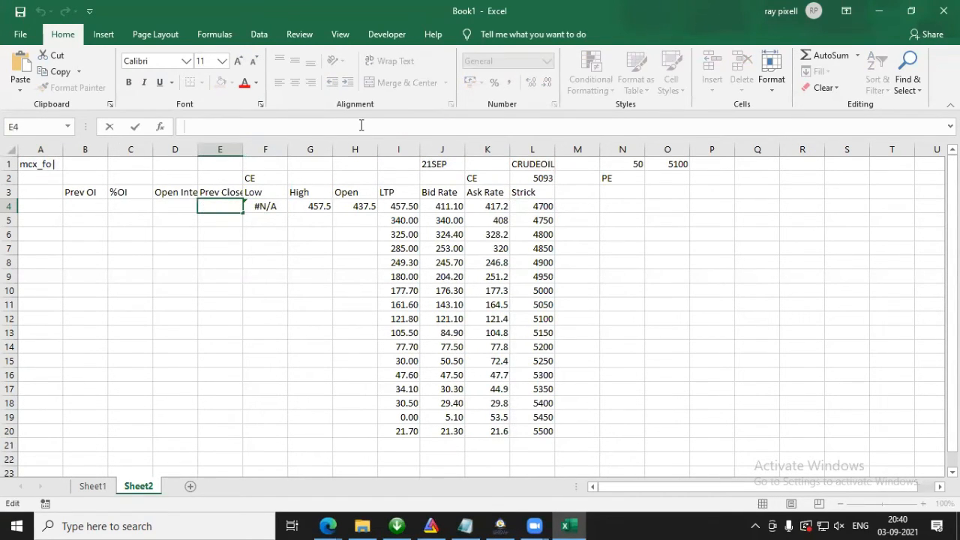
key("ctrl+v")
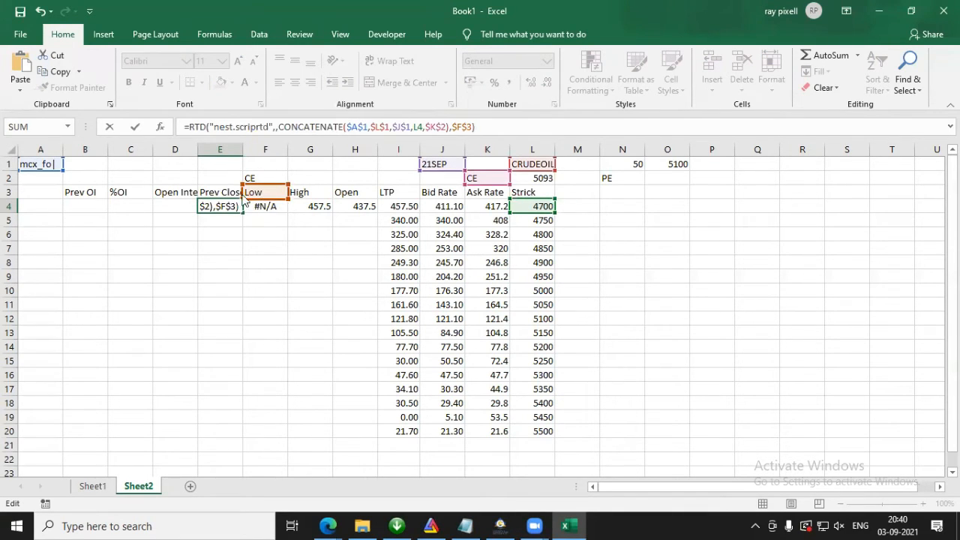
key("Return")
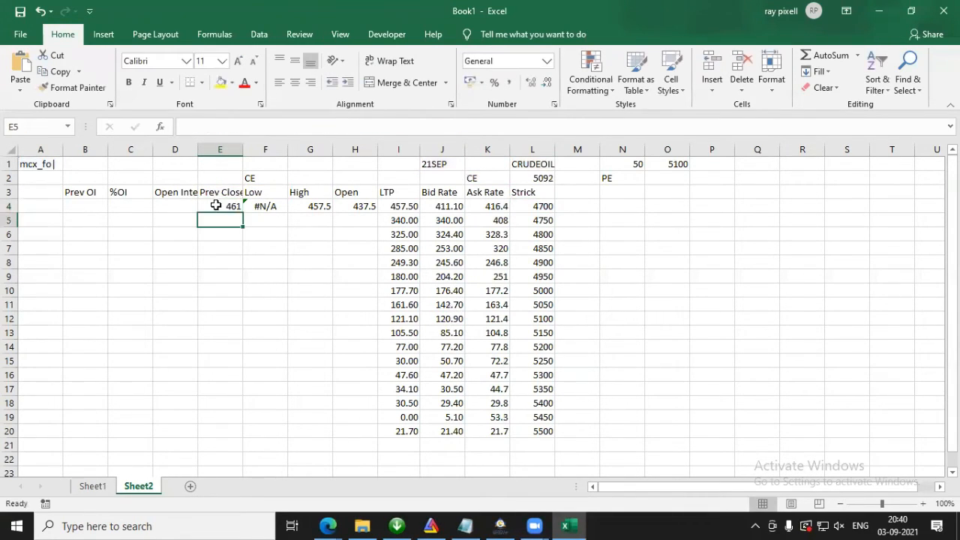
left_click(215, 206)
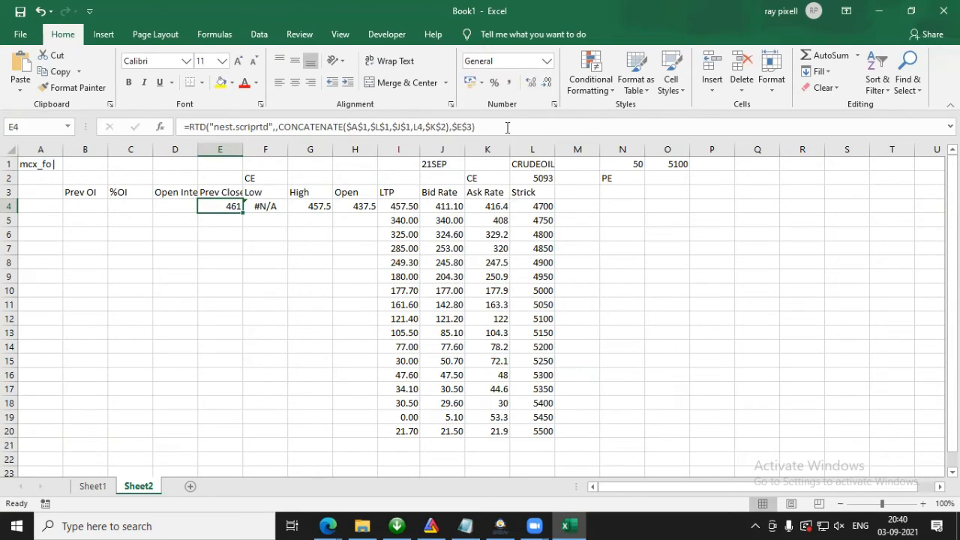
Step: Copy the E4 formula to D4 with its header reference moved to the Open Interest cell $D$3, and fill it down to row 20
left_click_drag(508, 125, 180, 126)
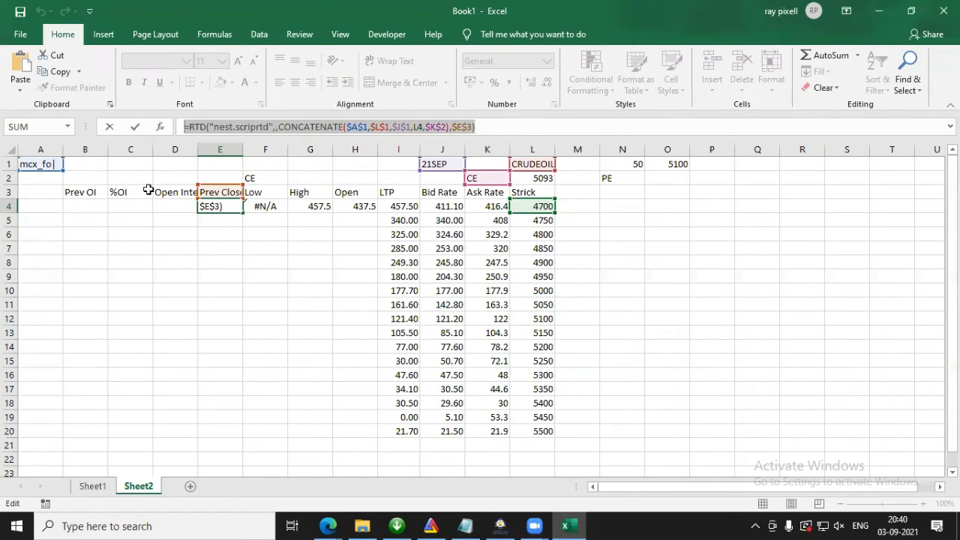
key("Escape")
left_click(175, 206)
left_click(409, 128)
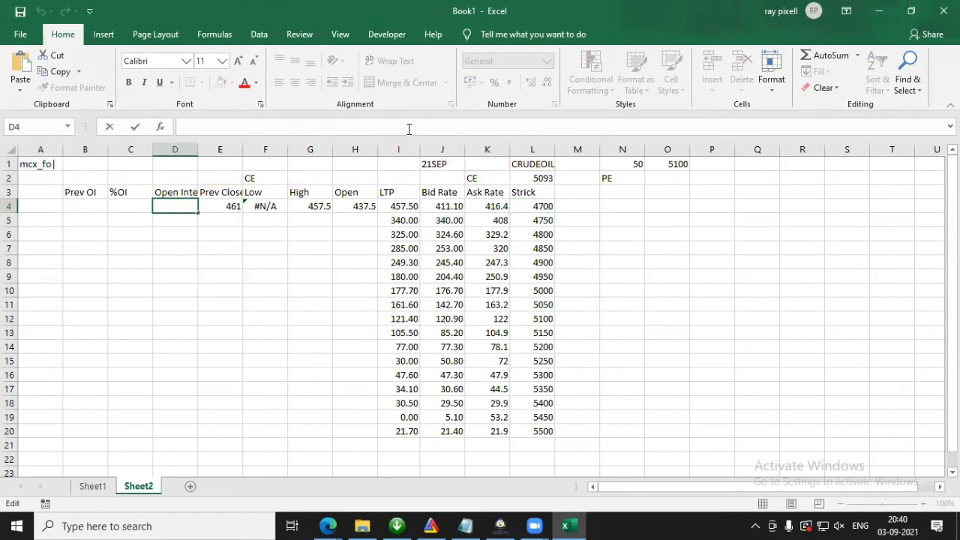
key("ctrl+v")
left_click_drag(199, 193, 192, 199)
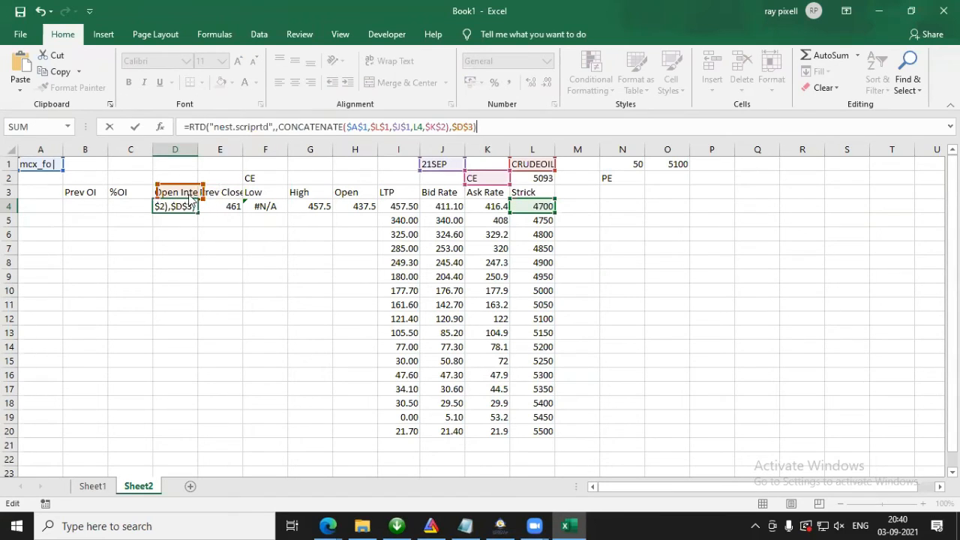
key("Return")
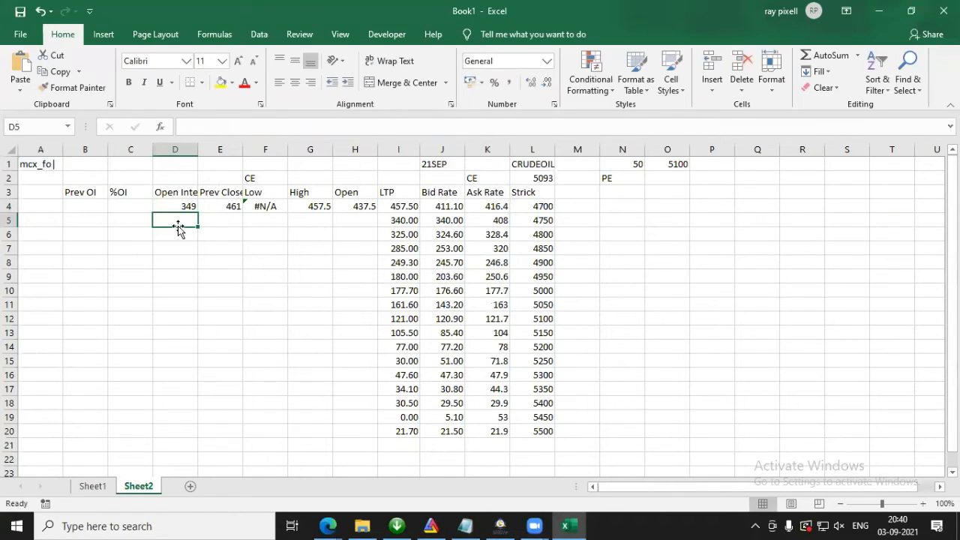
left_click(179, 207)
left_click_drag(198, 213, 200, 435)
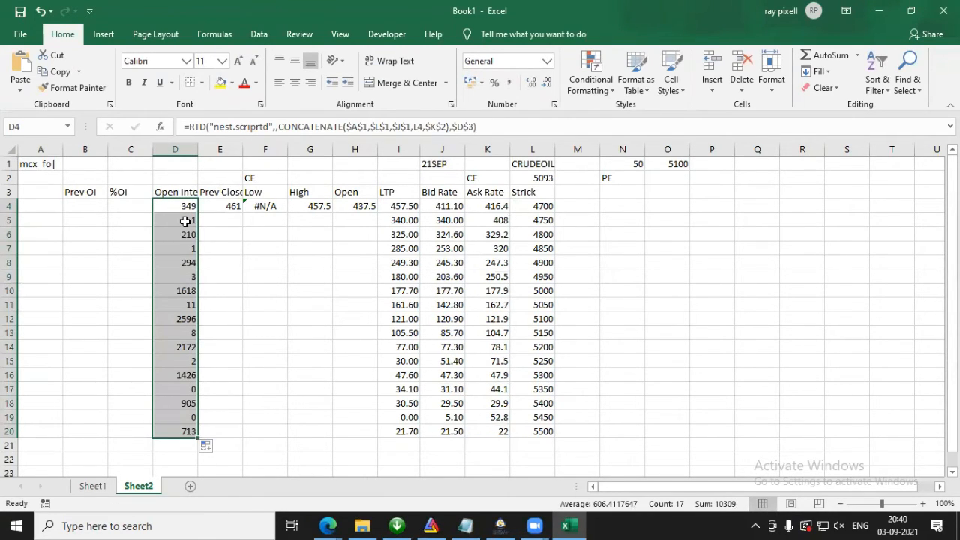
Step: Examine the Open Interest values and formulas of the in-between strikes, from 4750 to 5450, in column D
left_click(183, 220)
left_click(181, 248)
left_click(183, 277)
left_click(184, 305)
left_click(184, 333)
left_click(180, 363)
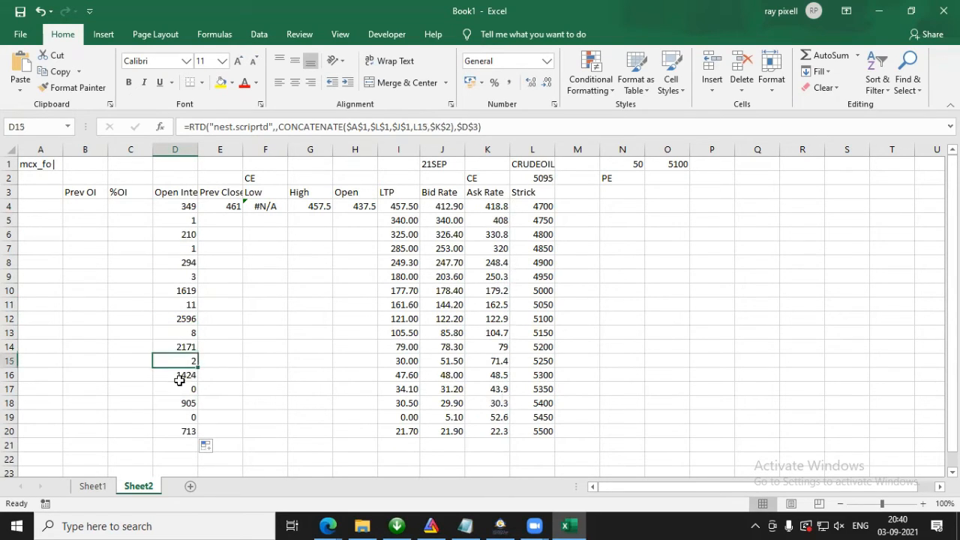
left_click(179, 388)
left_click(178, 416)
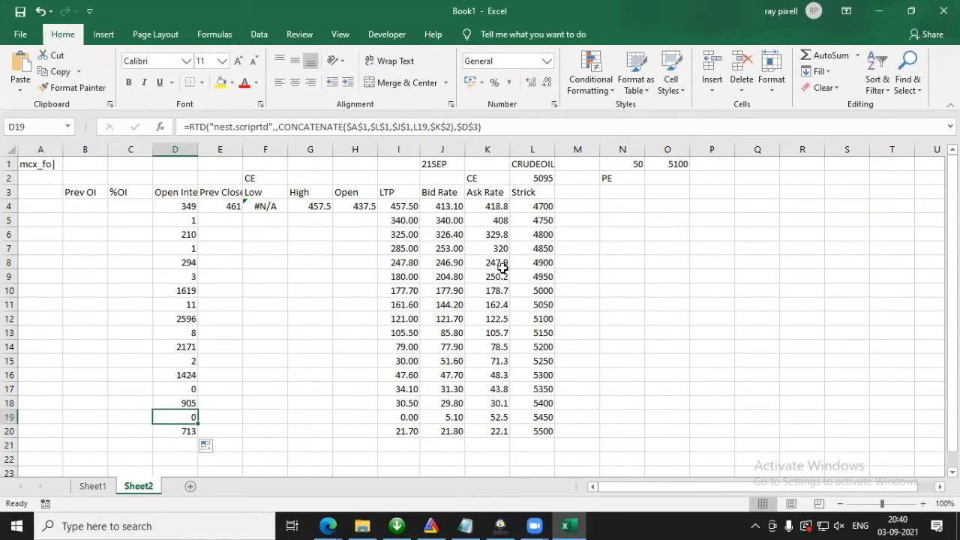
Step: Try a strike interval of 100 in N1, and set it back to 50
left_click(623, 163)
type("100")
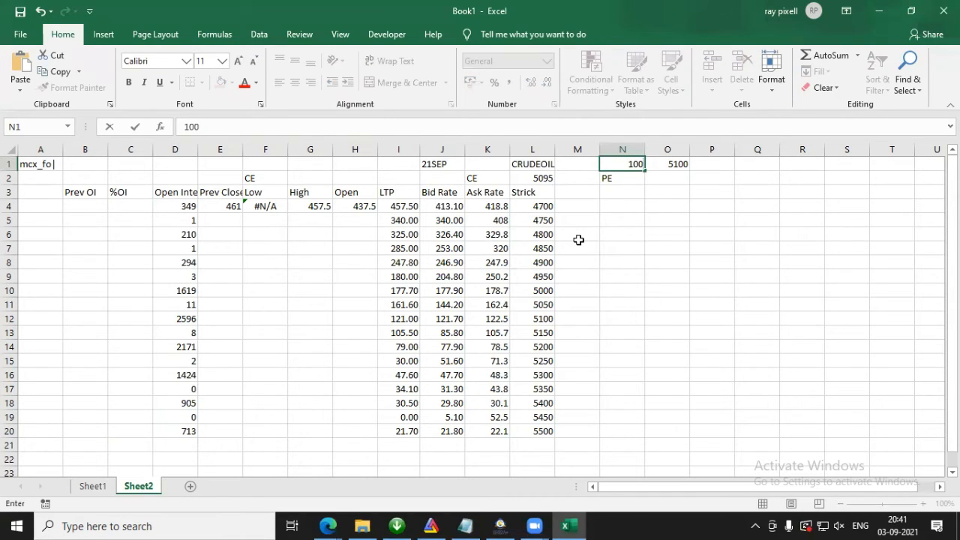
key("Return")
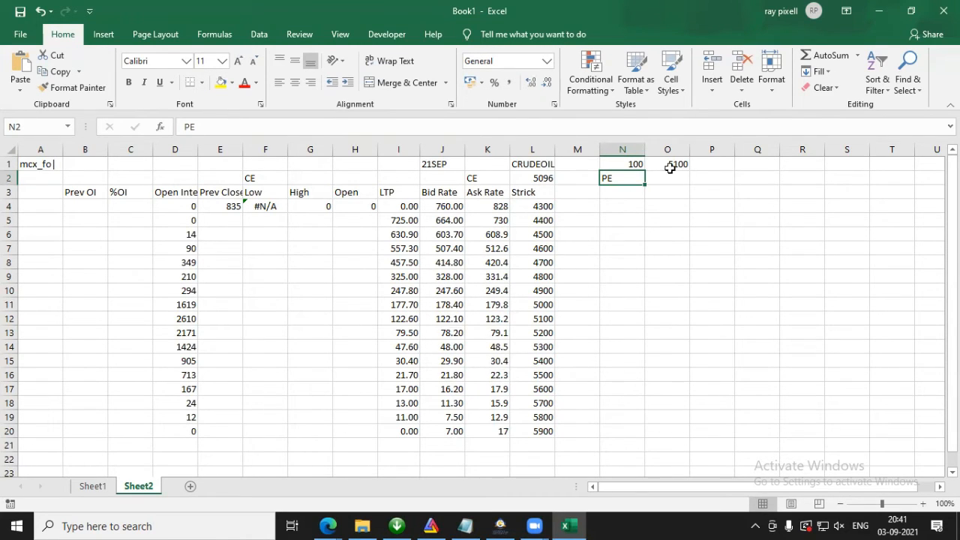
left_click(619, 162)
type("50")
key("Return")
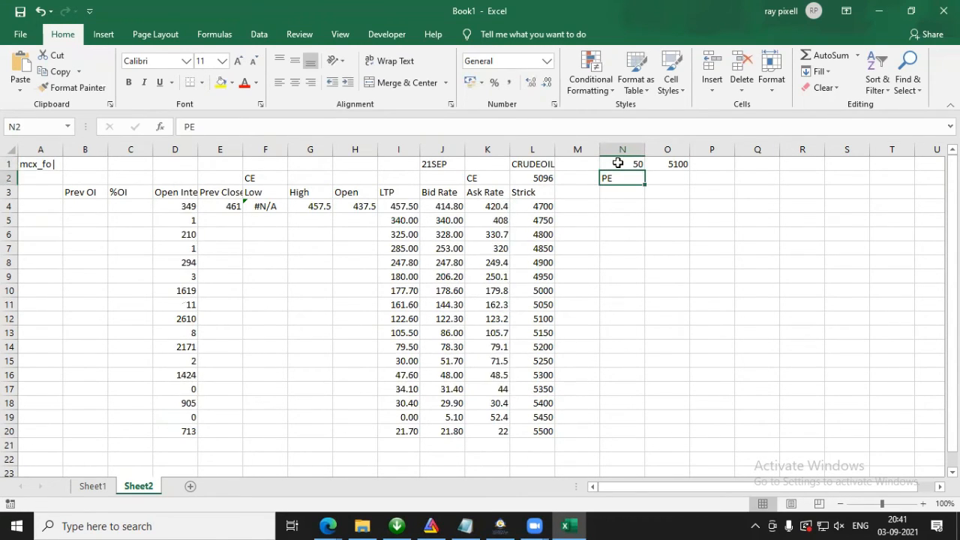
left_click(623, 161)
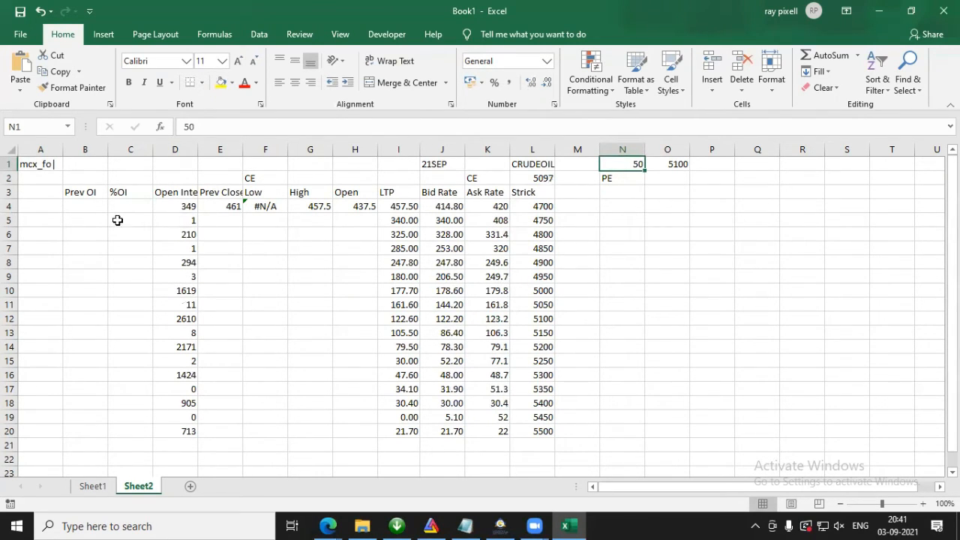
Step: Copy the D4 formula to C4 and move its header reference to the %OI cell $C$3
left_click(178, 208)
left_click_drag(505, 124, 2, 136)
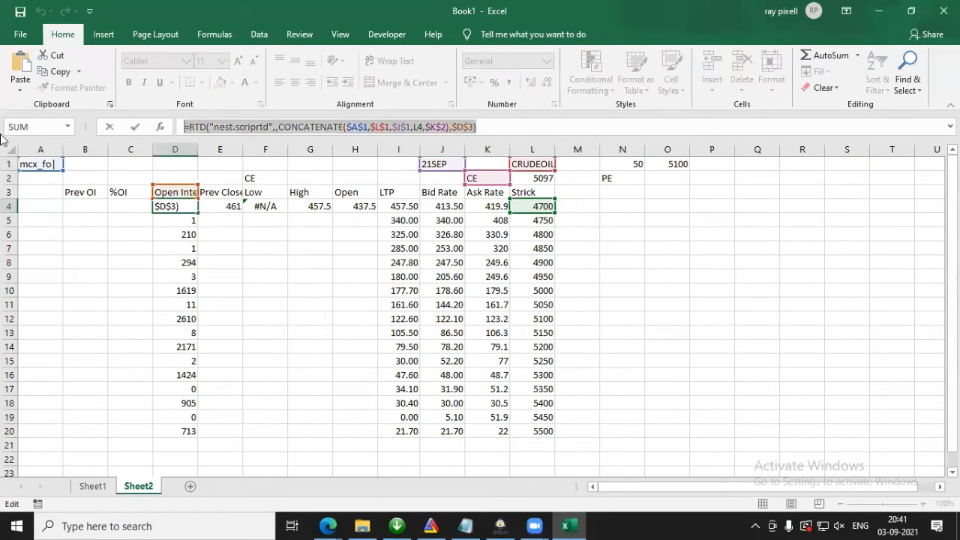
key("Escape")
left_click(129, 207)
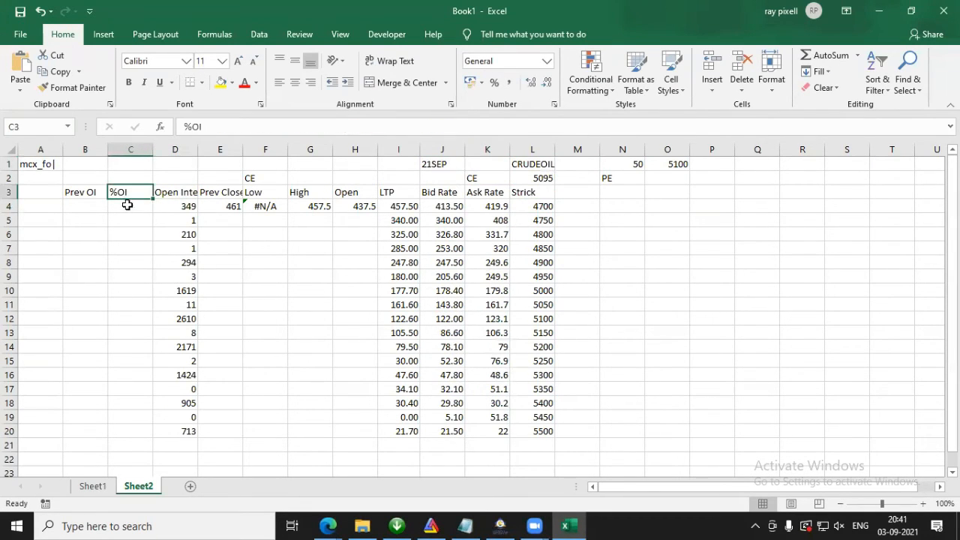
left_click(236, 133)
key("ctrl+v")
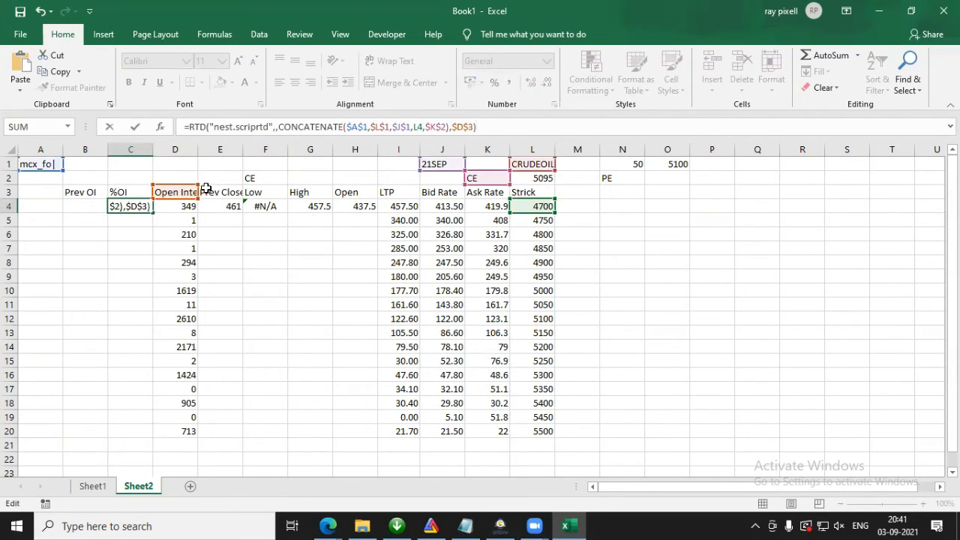
left_click_drag(206, 187, 159, 191)
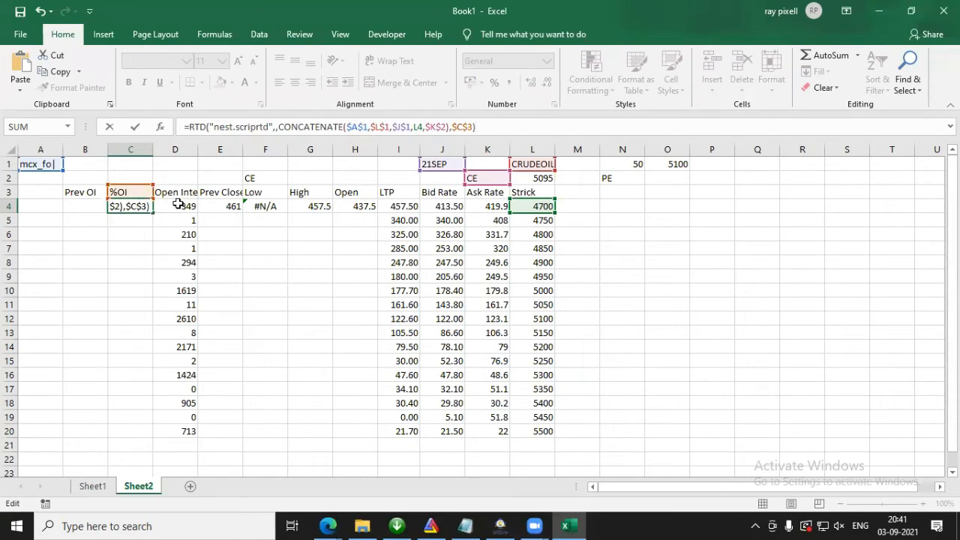
key("Return")
Step: Copy the C4 formula to B4 and move its header reference to the Prev OI cell $B$3
key("Up")
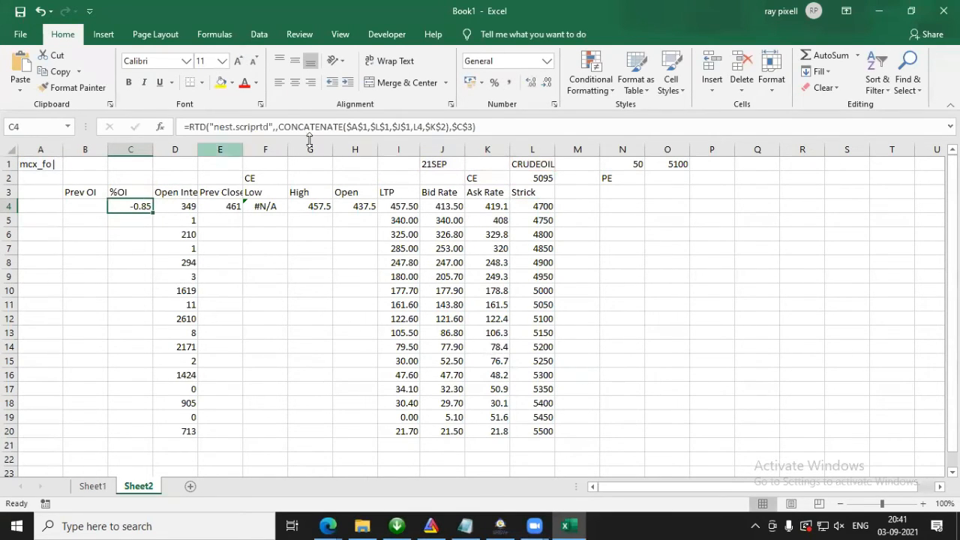
left_click(494, 126)
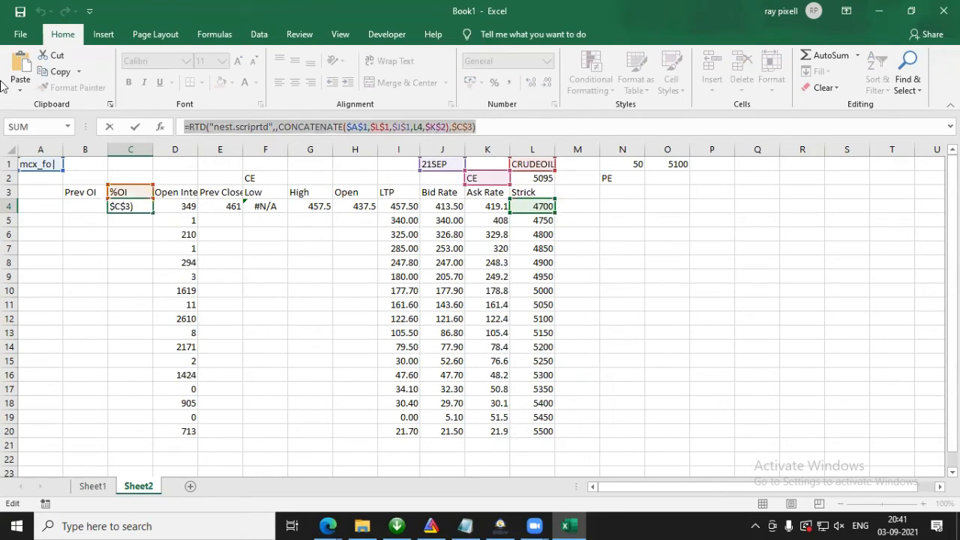
key("Escape")
left_click(93, 204)
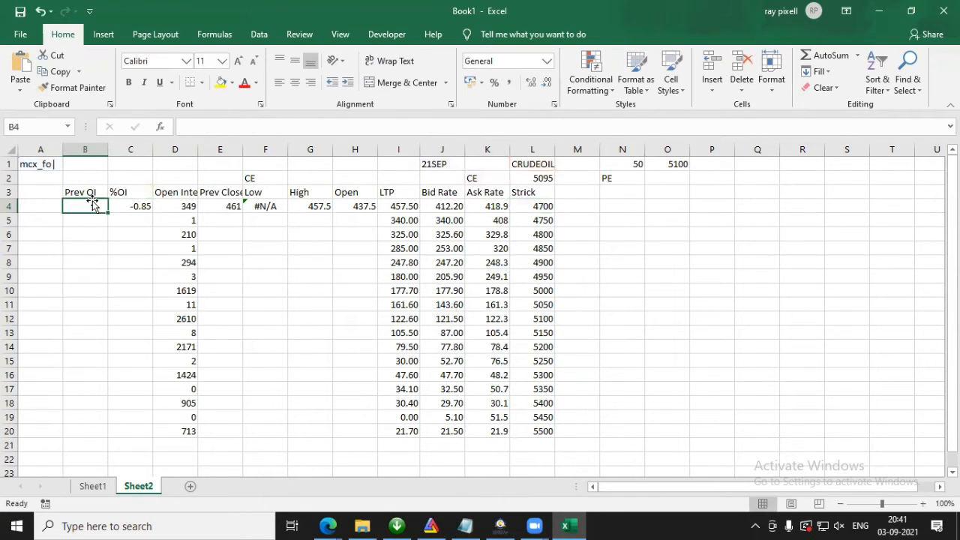
left_click(342, 128)
type("=RTD(\"nest.scriptrd\",,CONCATENATE($A$1,$L$1,$J$1,L4,$K$2),$B$3)")
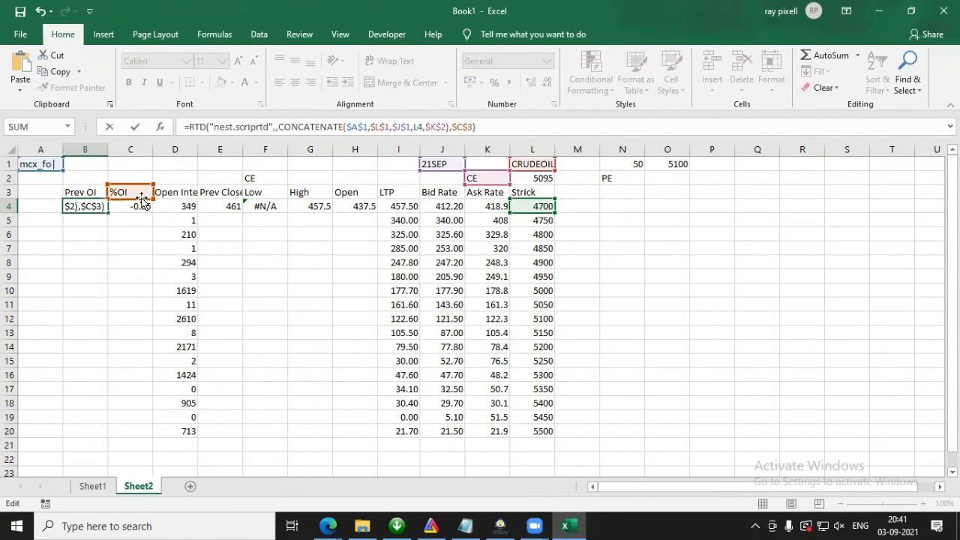
key("Return")
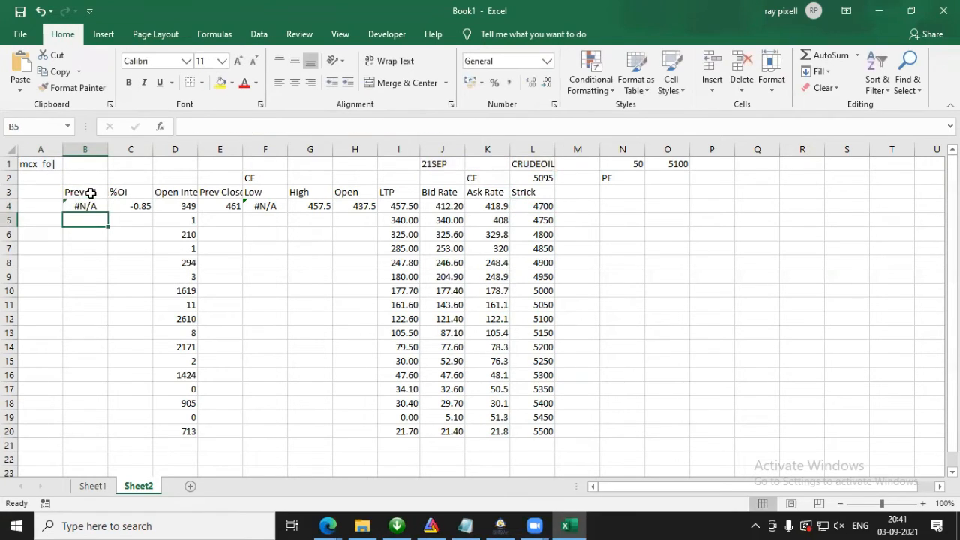
Step: Check the B4 formula and the market watch columns in NEST Trader, and return to Excel's Sheet1
left_click(84, 206)
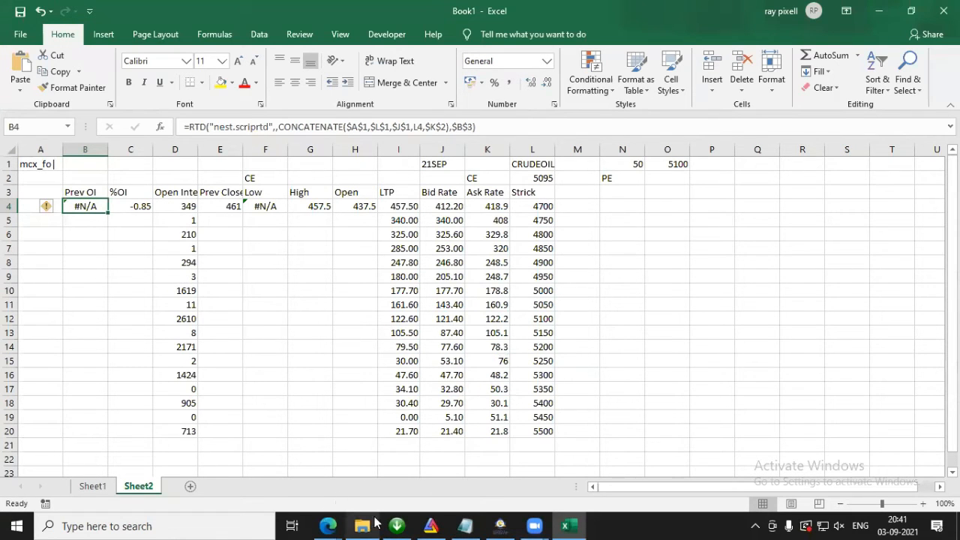
left_click(513, 524)
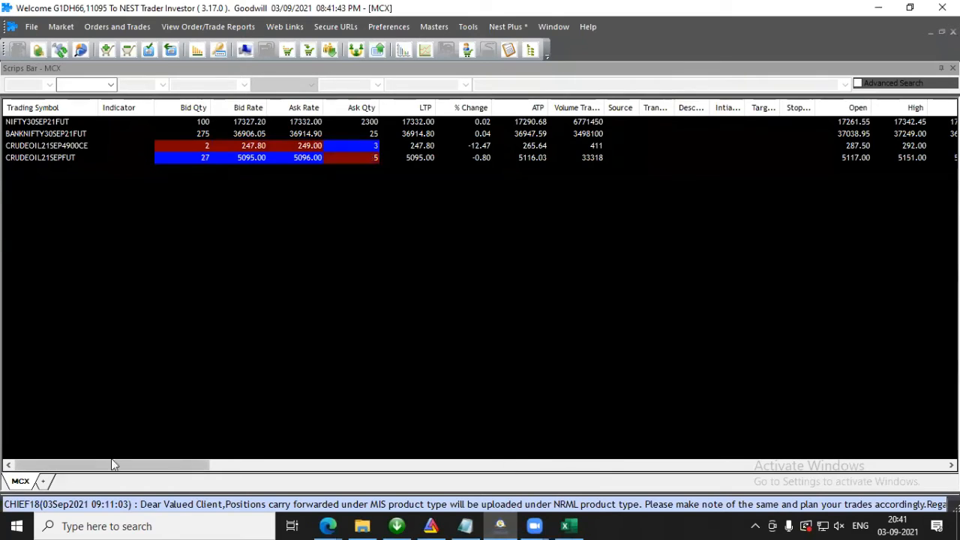
left_click_drag(188, 471, 72, 469)
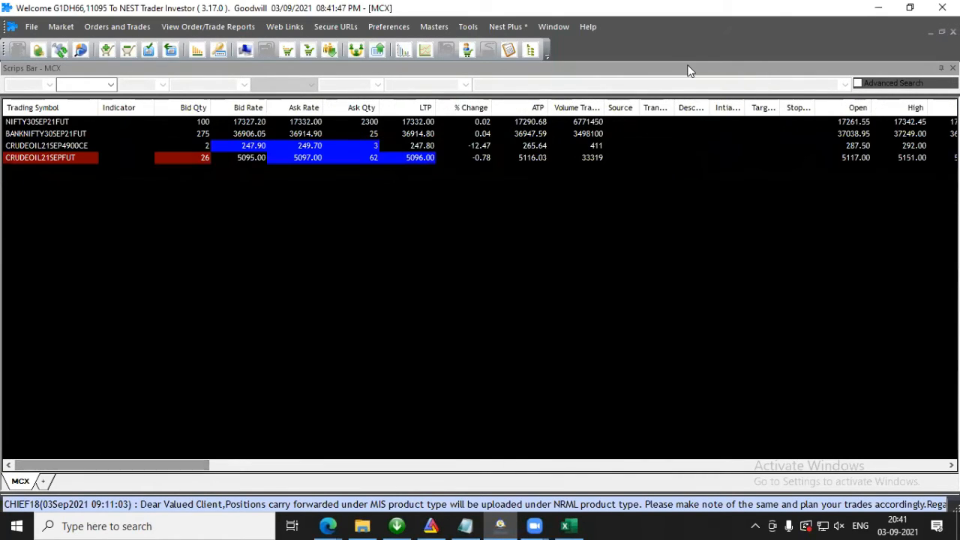
left_click(875, 9)
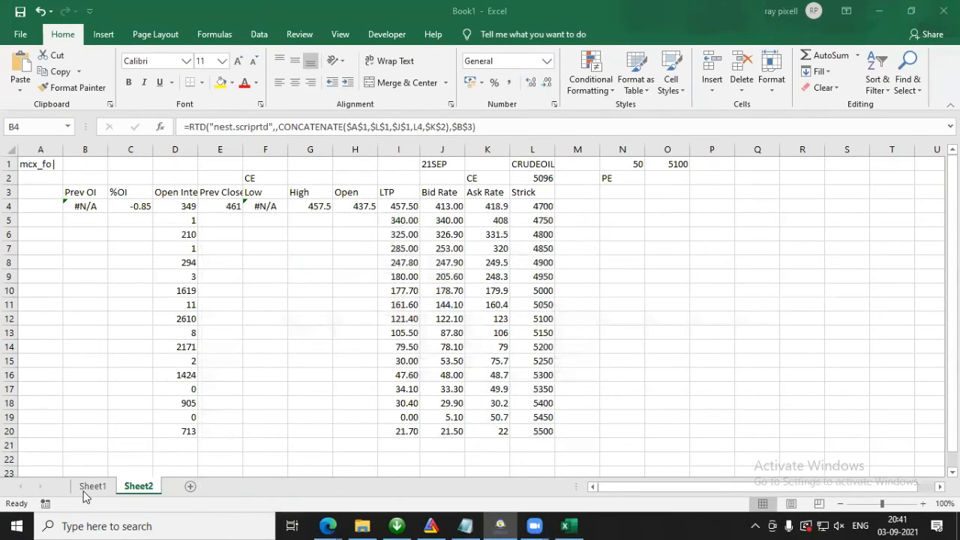
left_click(90, 486)
left_click(458, 163)
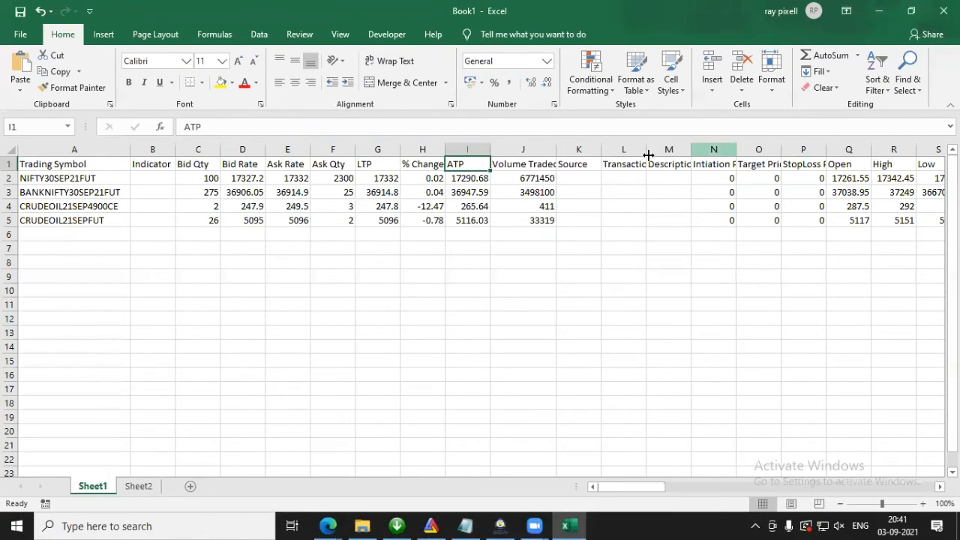
left_click(772, 89)
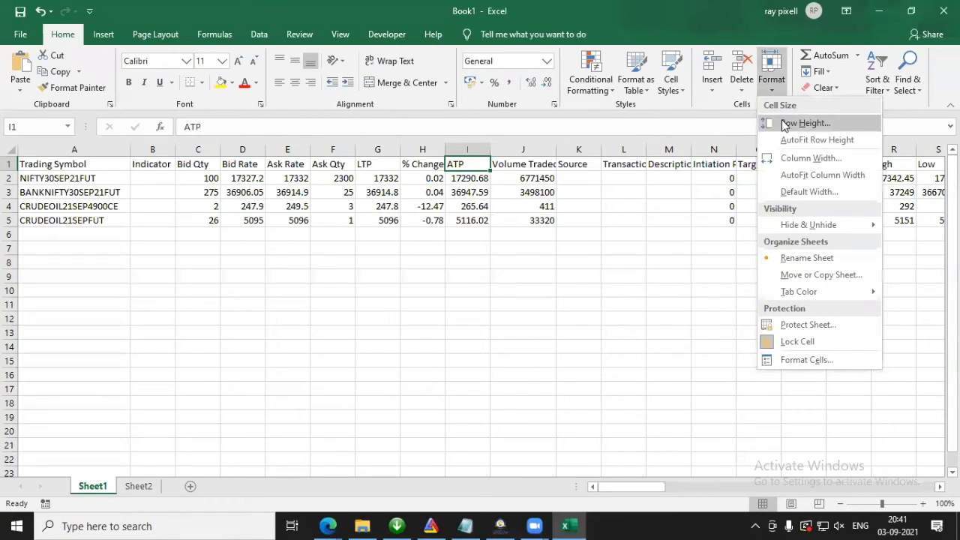
left_click(801, 122)
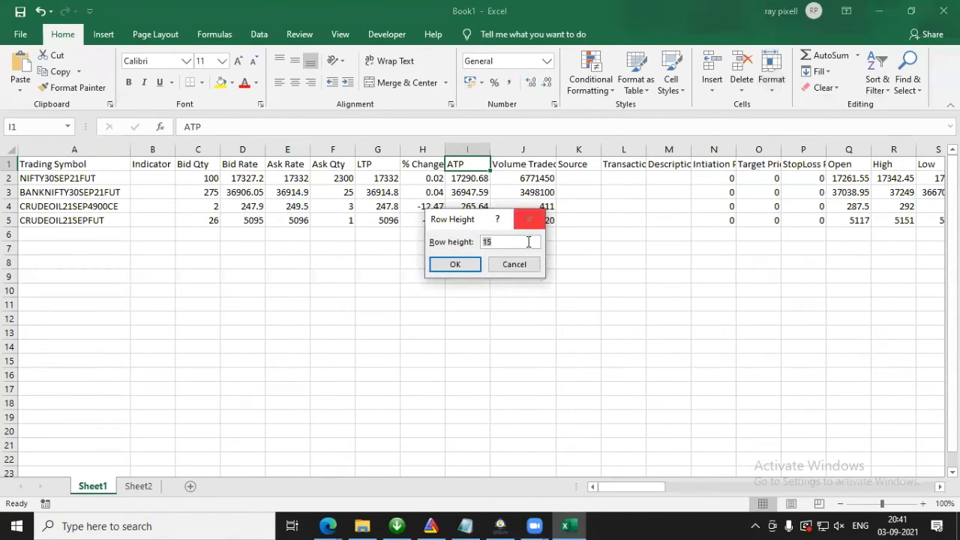
left_click(515, 263)
Step: Copy the PrevOI heading from AD1 on Sheet1 and replace the Sheet2 header in B3 with it
left_click_drag(635, 490, 700, 496)
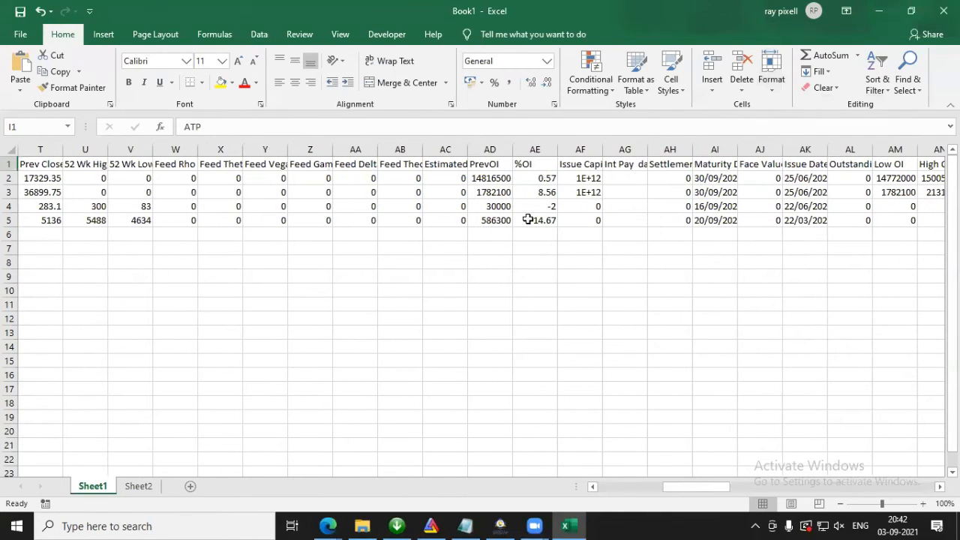
left_click(494, 161)
left_click_drag(231, 128, 14, 126)
key("ctrl+c")
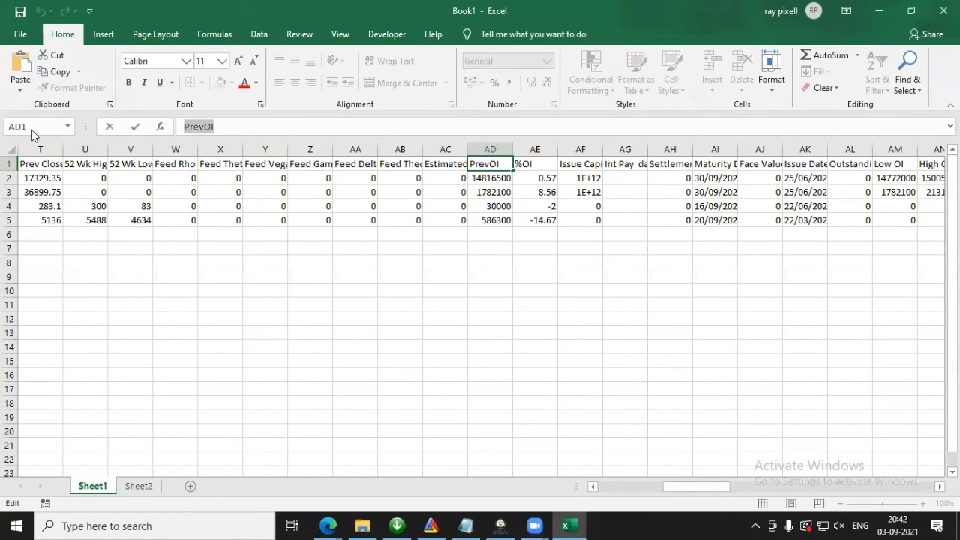
key("Escape")
left_click(138, 486)
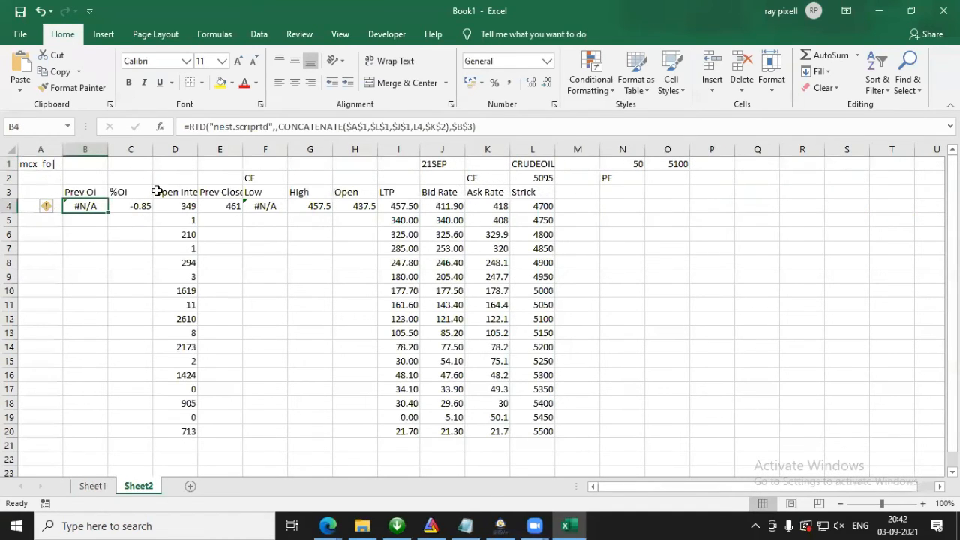
left_click(85, 193)
left_click_drag(350, 127, 3, 91)
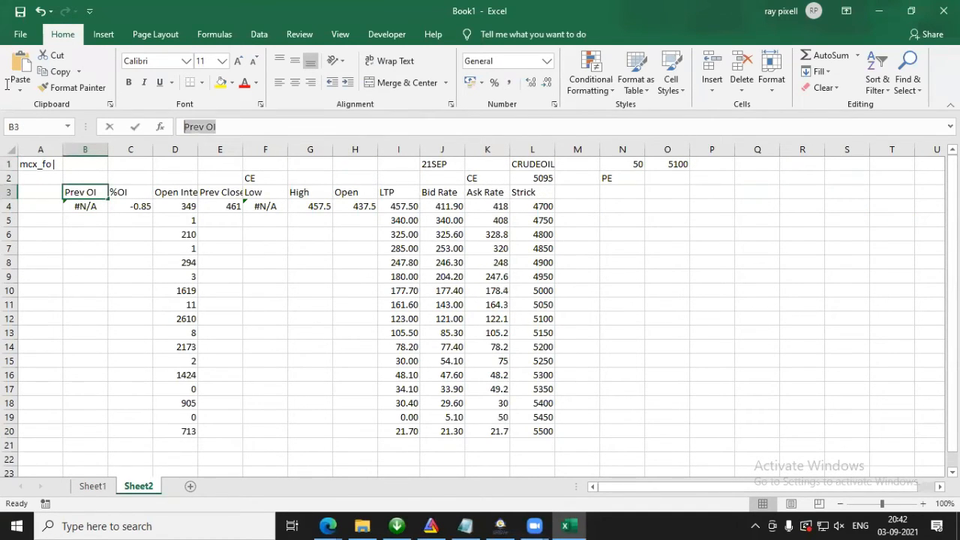
key("ctrl+v")
key("Return")
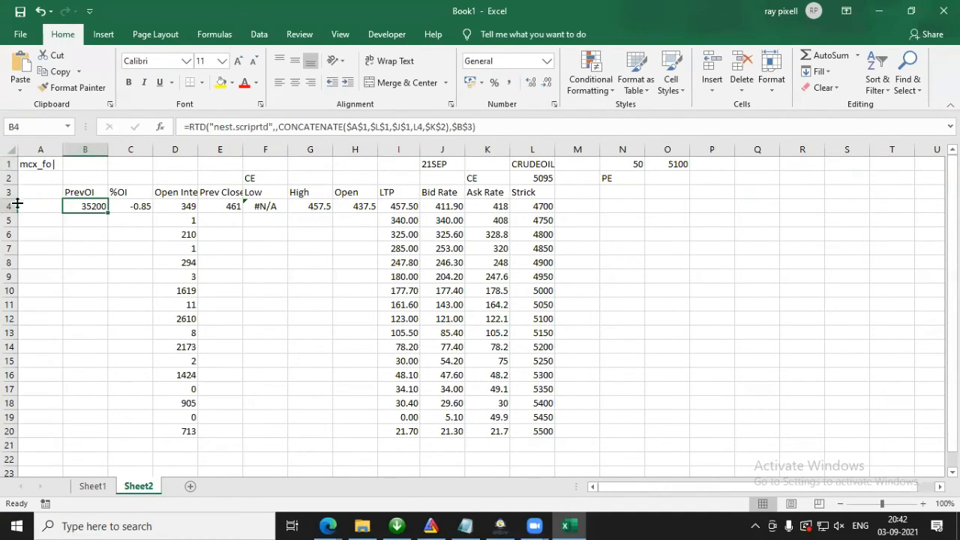
Step: Fill the PrevOI and %OI formulas from B4 and C4 down to row 20
left_click_drag(108, 213, 95, 428)
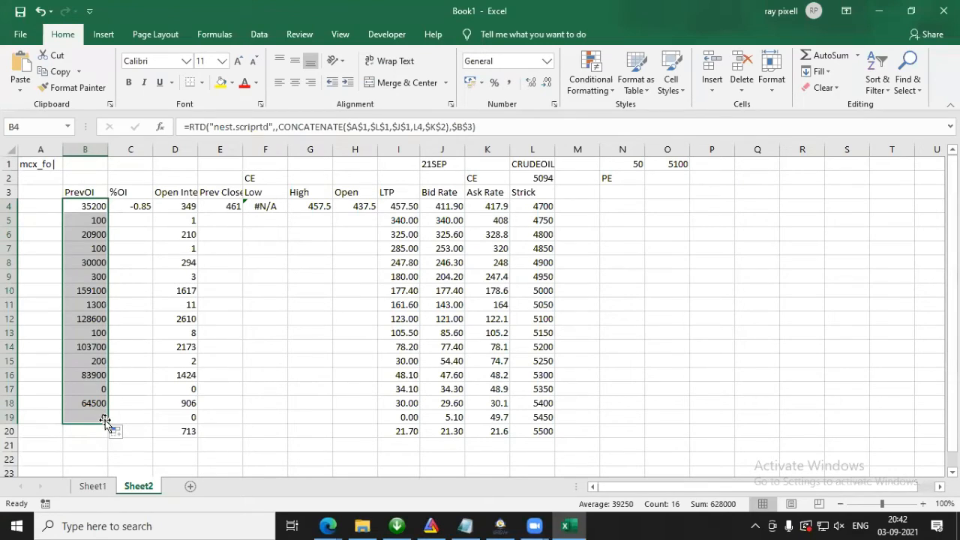
left_click_drag(105, 427, 105, 433)
left_click(139, 209)
left_click_drag(153, 213, 135, 438)
Step: Fill the Prev Close, Low, High and Open formulas from E4:H4 down to row 20, and select F10 in the Low column
left_click(230, 204)
left_click_drag(231, 204, 365, 439)
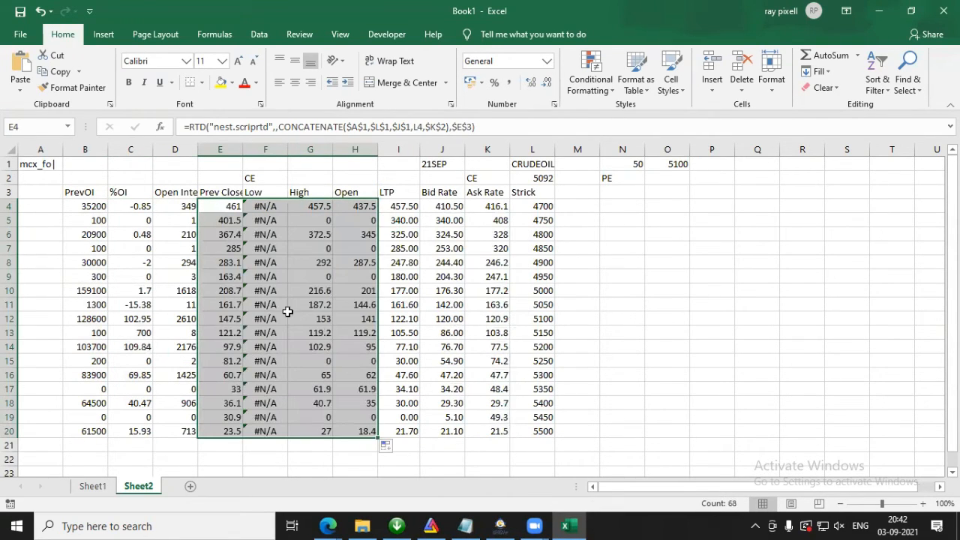
left_click(258, 289)
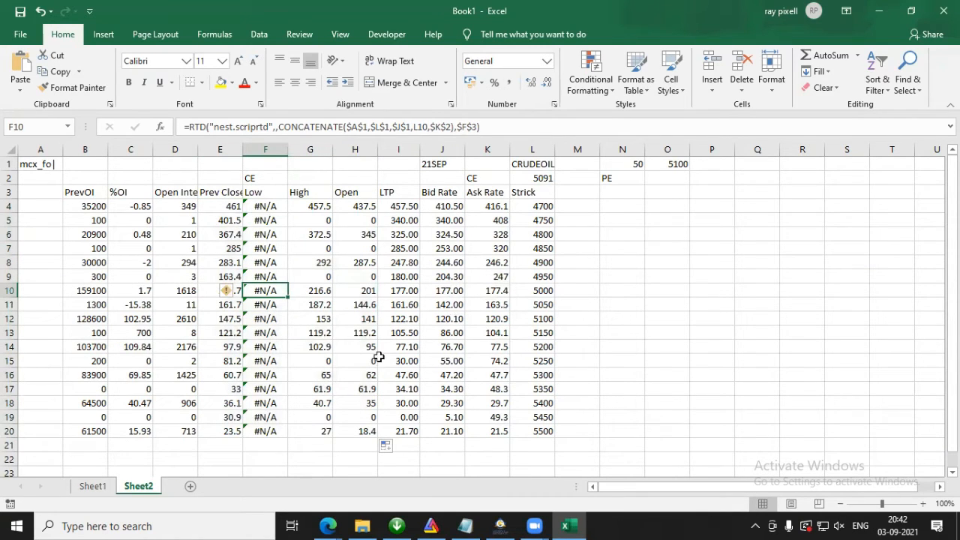
Step: Center the Strick header in L3 on Sheet2
left_click(545, 191)
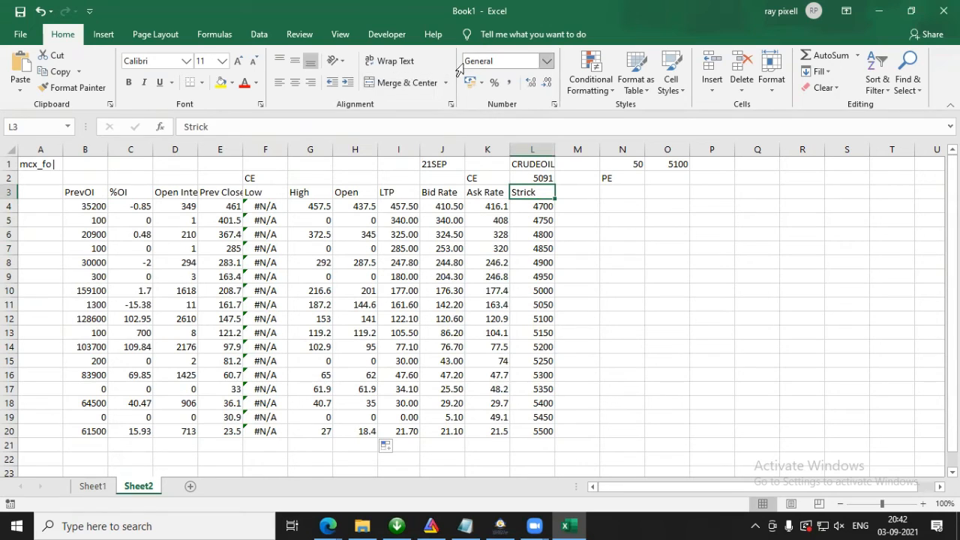
left_click(295, 82)
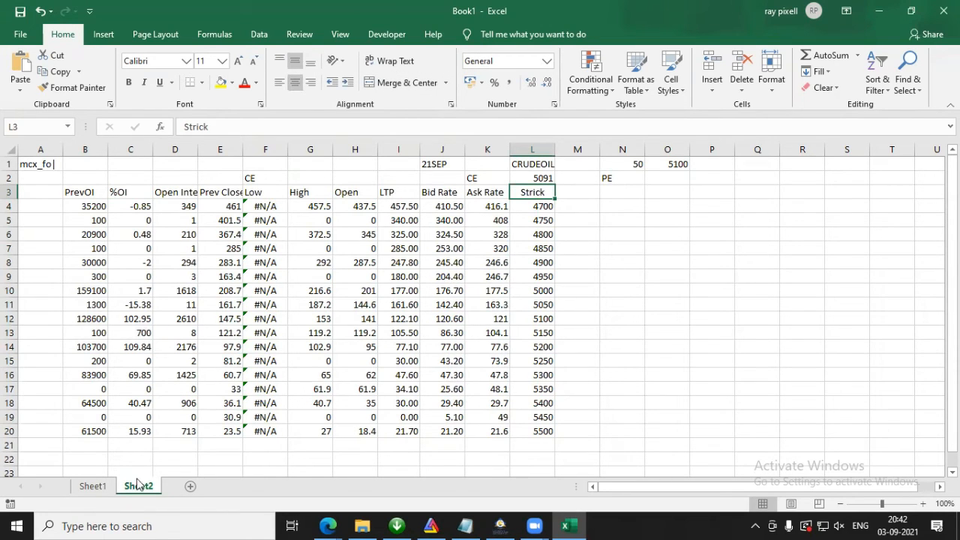
Step: Check the Low heading in S1 on Sheet1 and re-enter Low as the matching Sheet2 header in F3
left_click(93, 486)
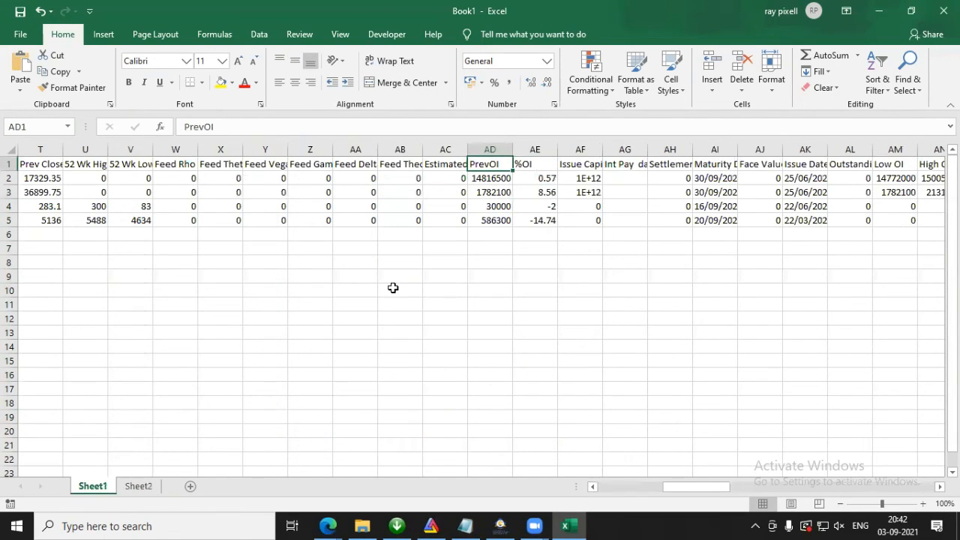
left_click_drag(719, 489, 678, 499)
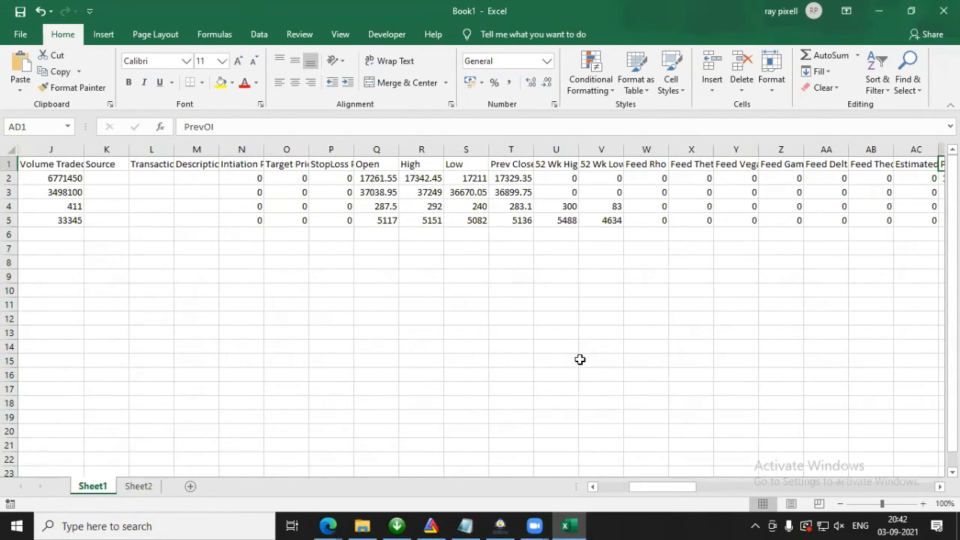
left_click(456, 164)
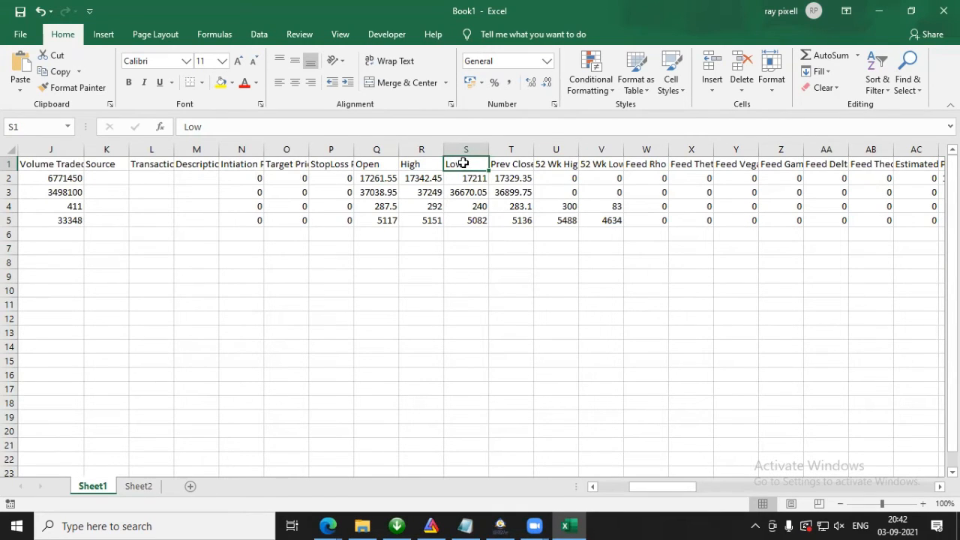
double_click(471, 162)
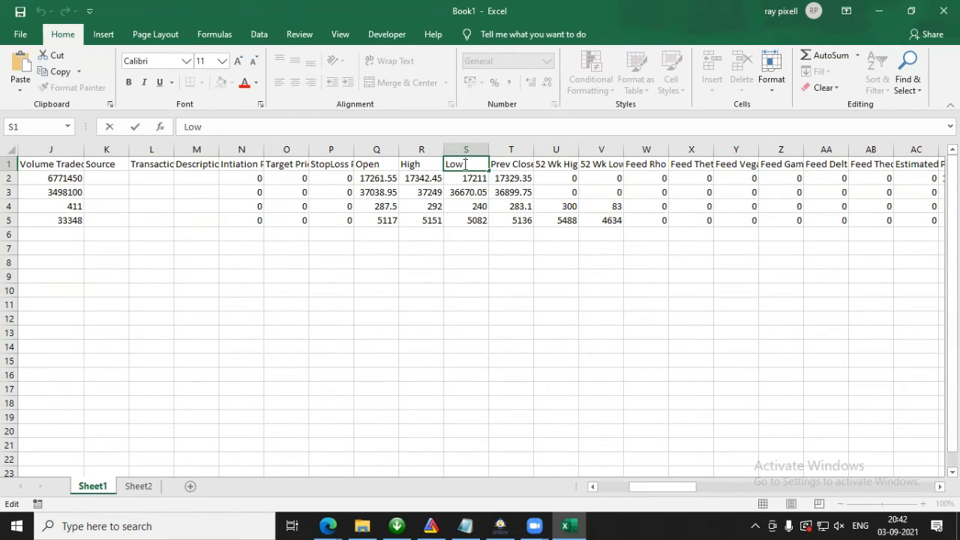
key("Escape")
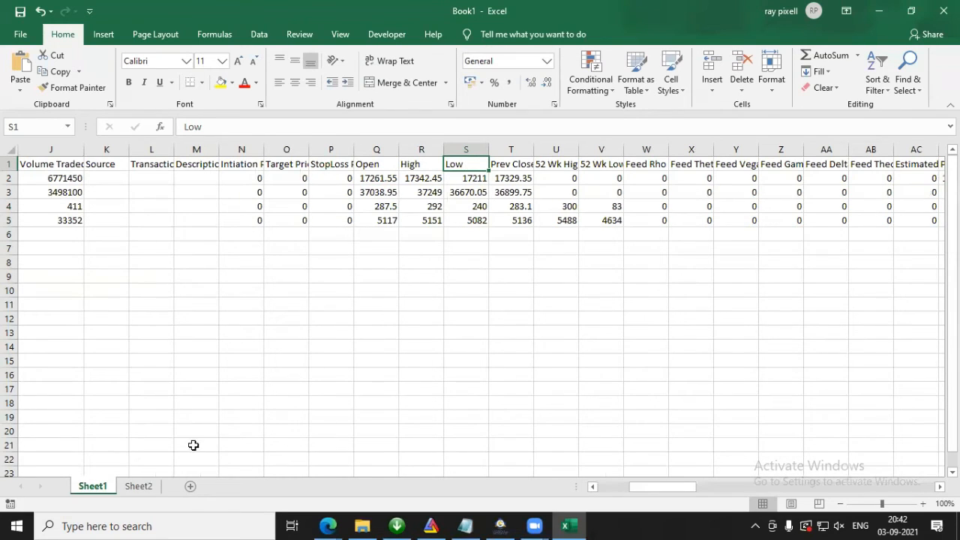
left_click(137, 486)
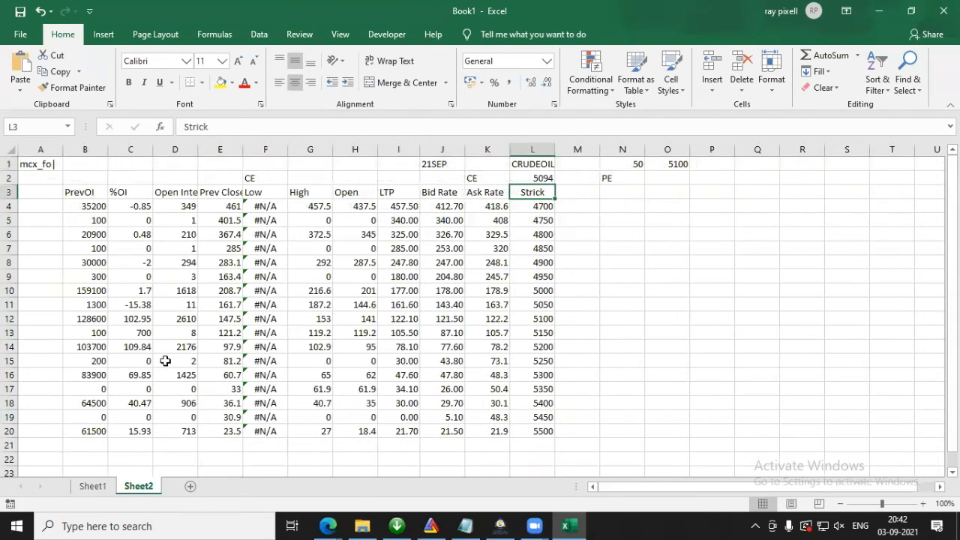
left_click(255, 192)
left_click(265, 126)
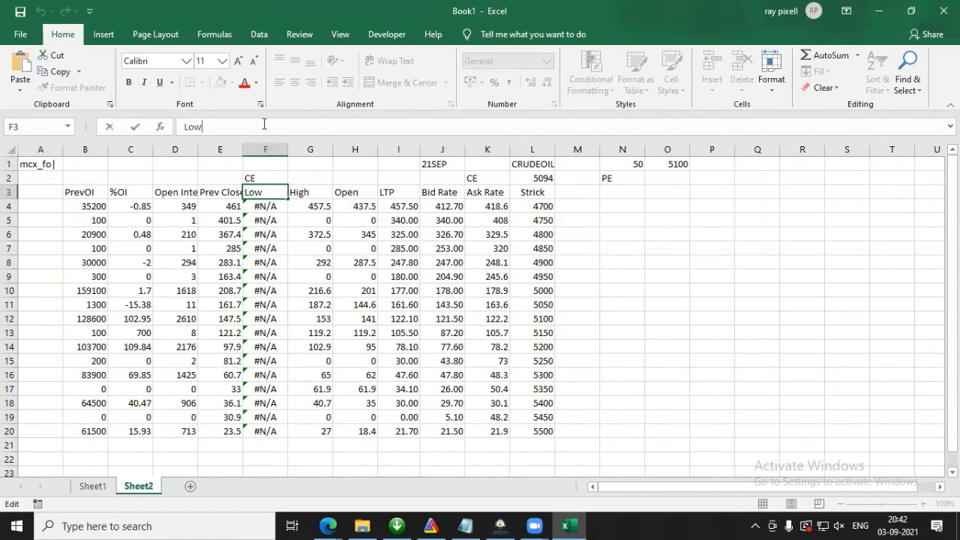
key("Return")
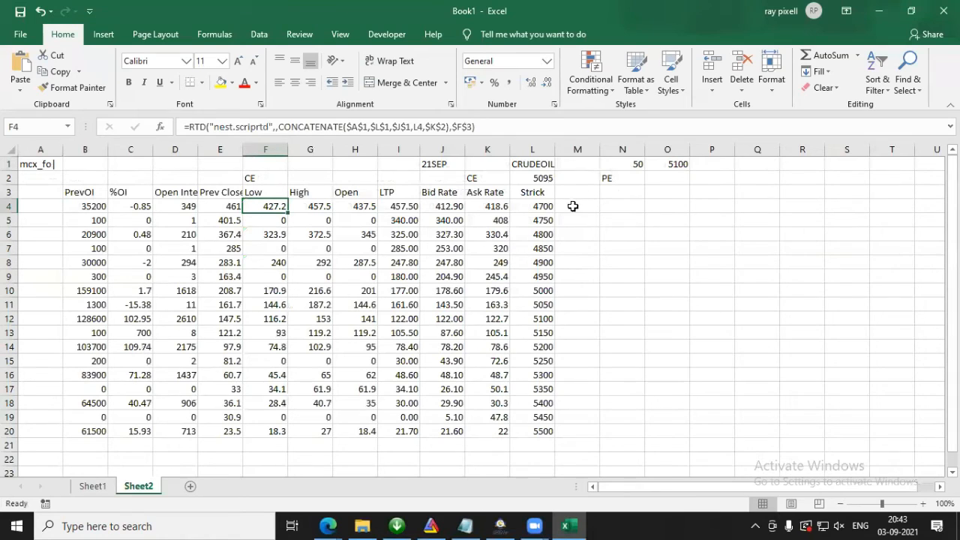
left_click(396, 207)
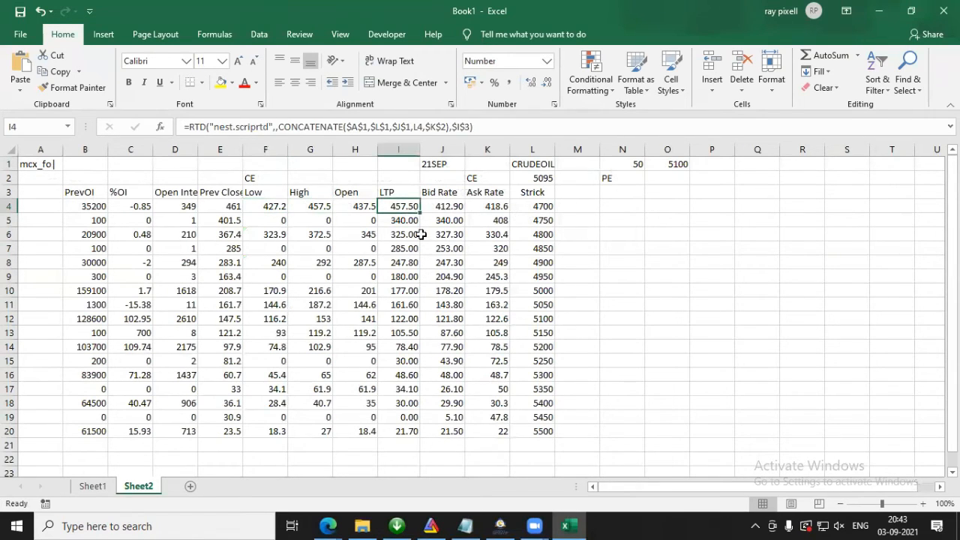
left_click(484, 132)
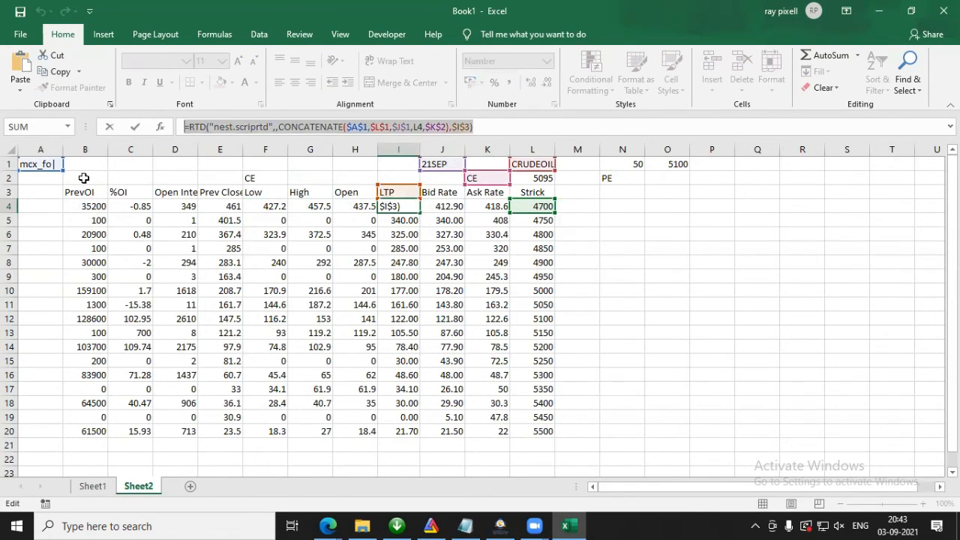
key("Escape")
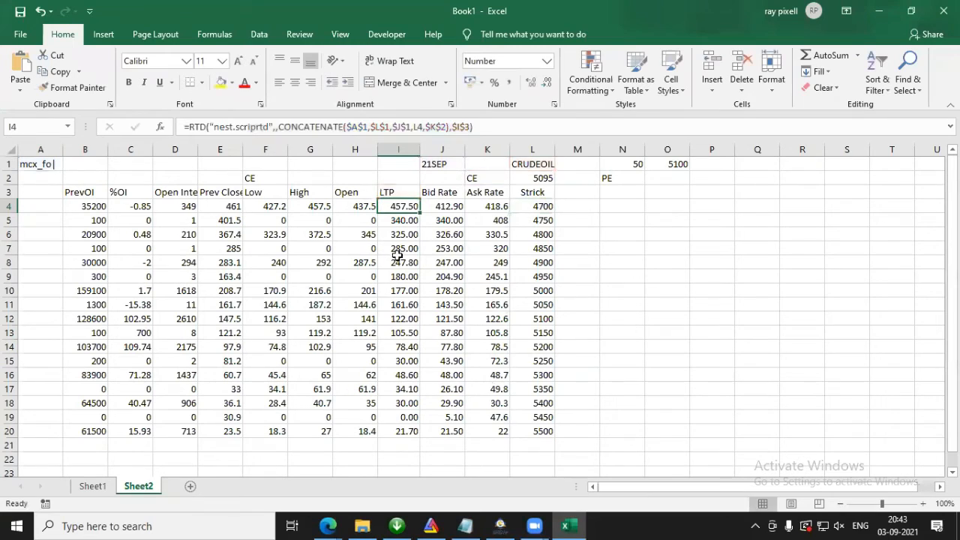
Step: Copy the LTP header from I3 into O3 on the PE side of the table
left_click(400, 193)
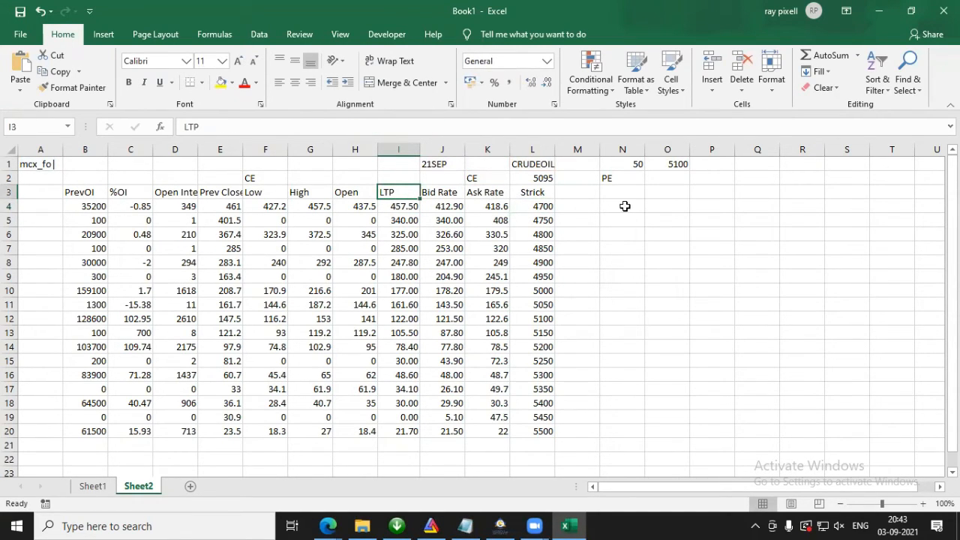
key("ctrl+c")
left_click(672, 196)
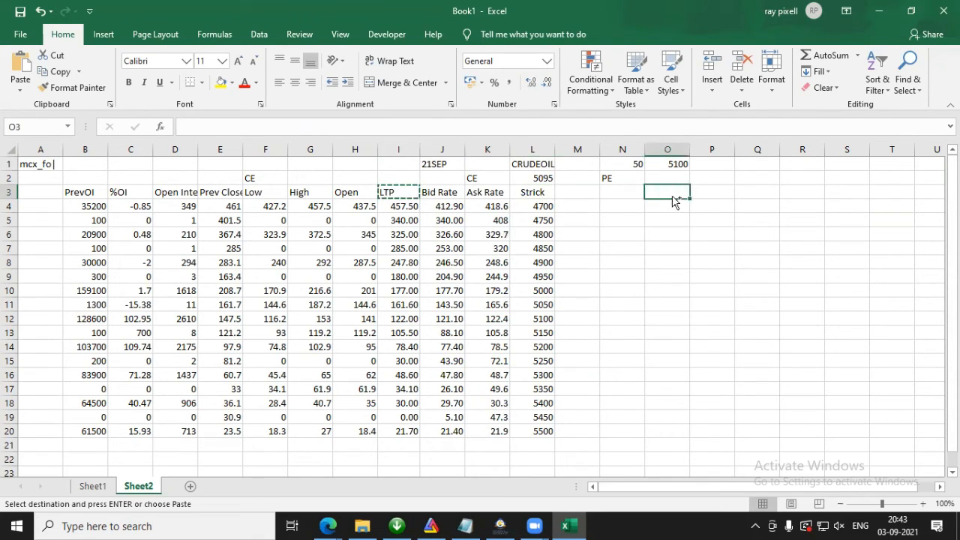
key("ctrl+v")
Step: Copy the LTP RTD formula text from I4 into O4, keeping its cell references unshifted
left_click(664, 209)
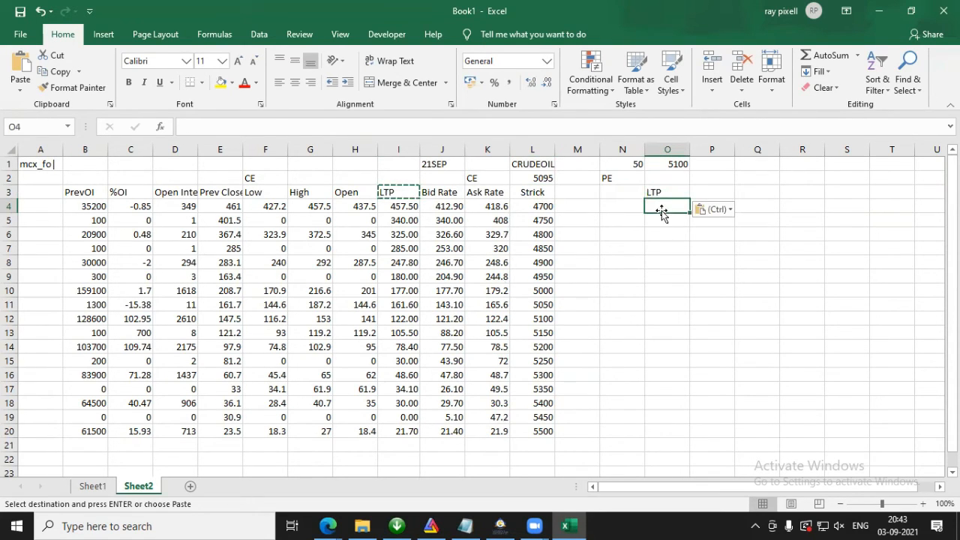
left_click(409, 206)
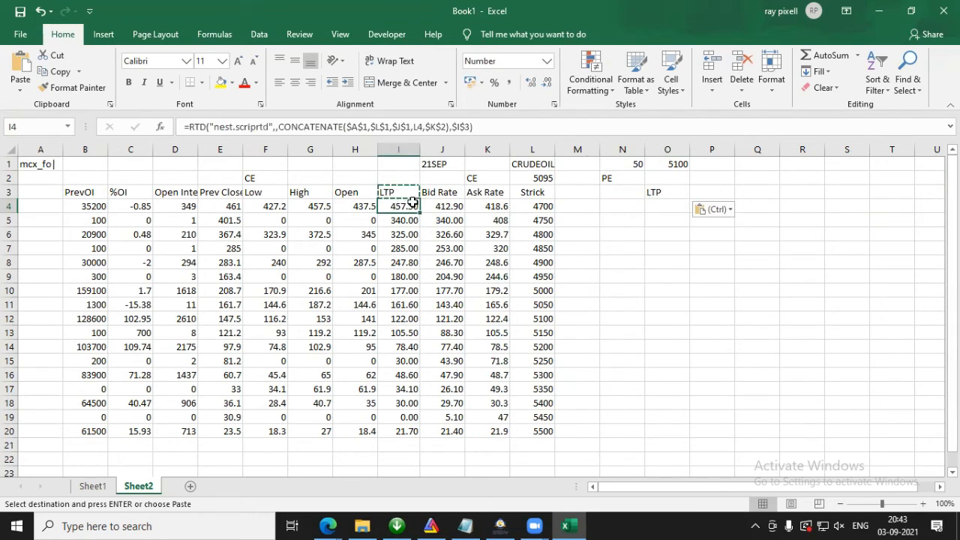
left_click(493, 131)
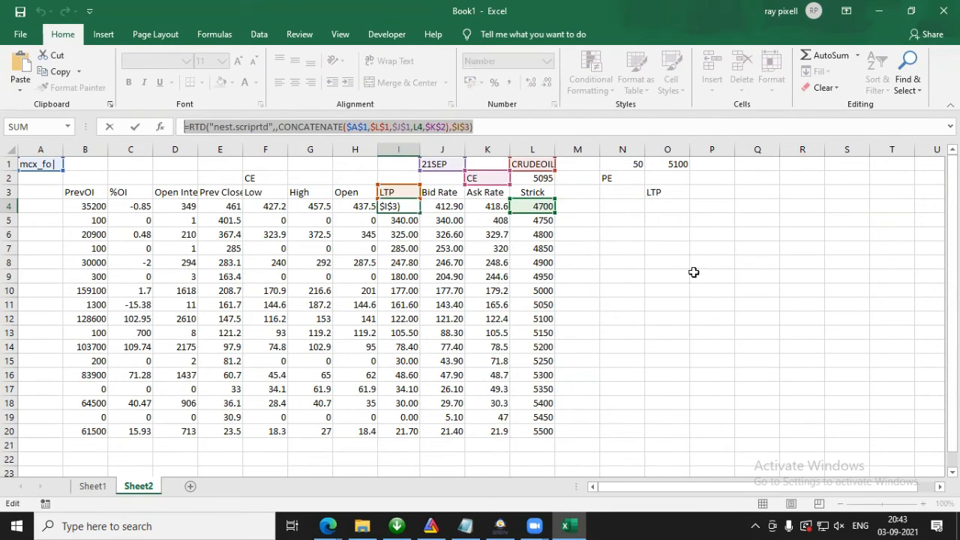
key("Escape")
left_click(672, 207)
left_click(397, 125)
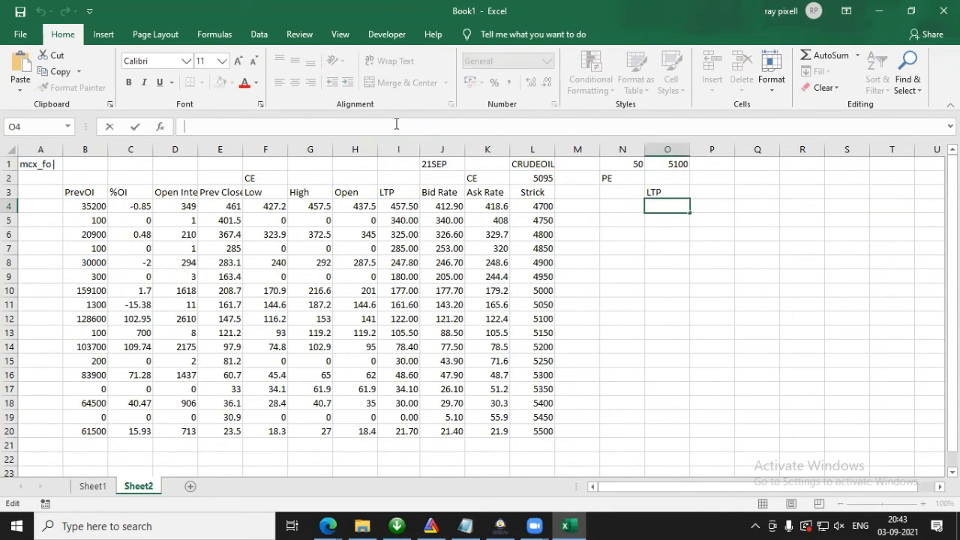
left_click(682, 208)
key("ctrl+v")
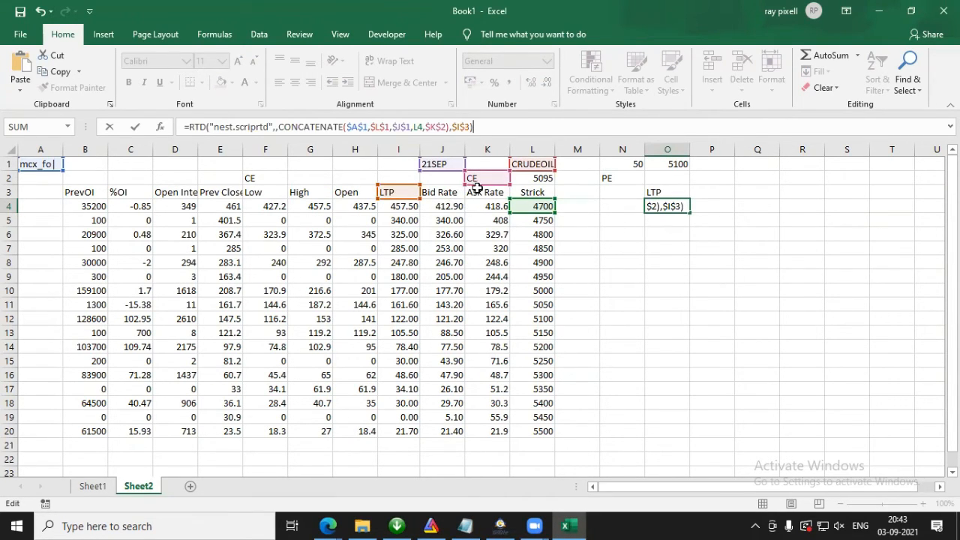
Step: Point the O4 formula to the PE option type in N2 and the LTP header in O3, and fill it down to row 20
left_click_drag(482, 188, 613, 183)
left_click_drag(379, 199, 667, 207)
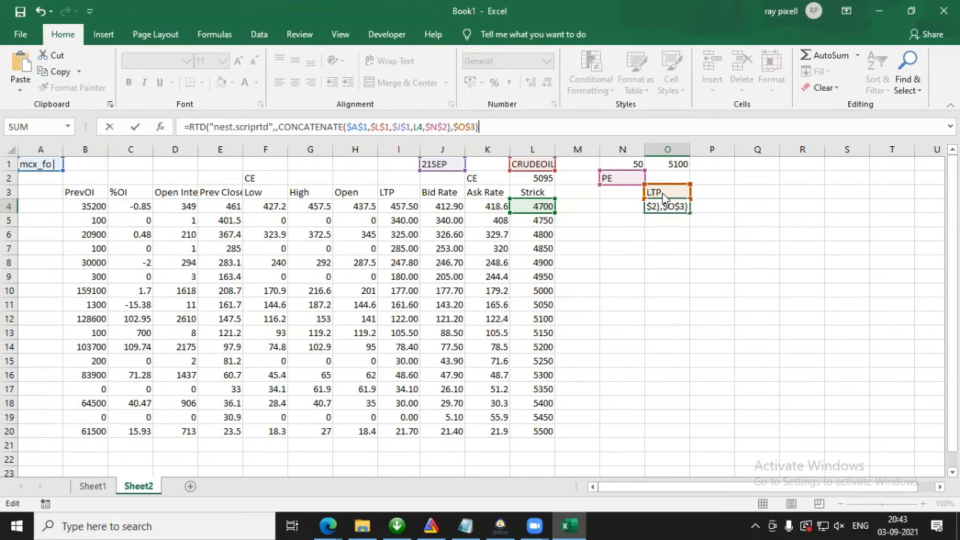
key("Return")
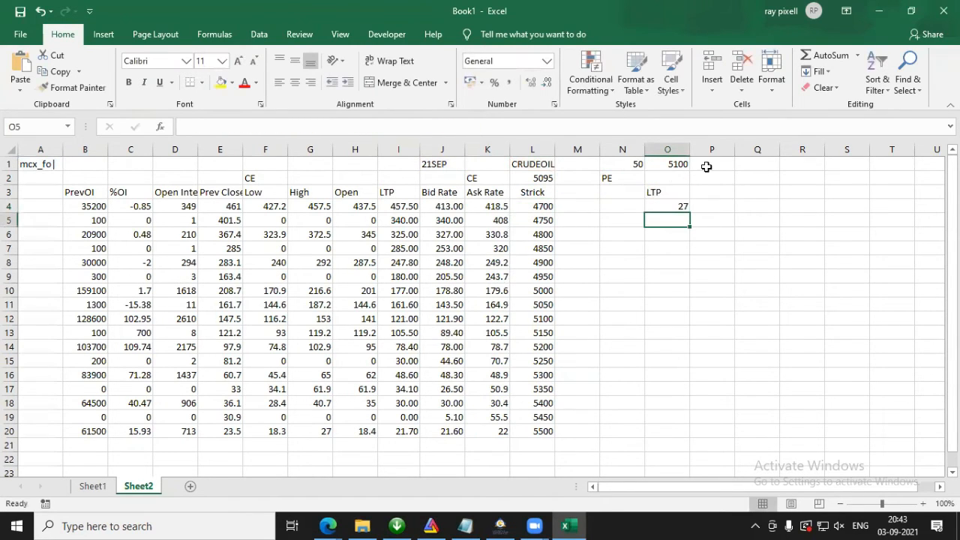
left_click(677, 205)
left_click_drag(689, 210, 666, 444)
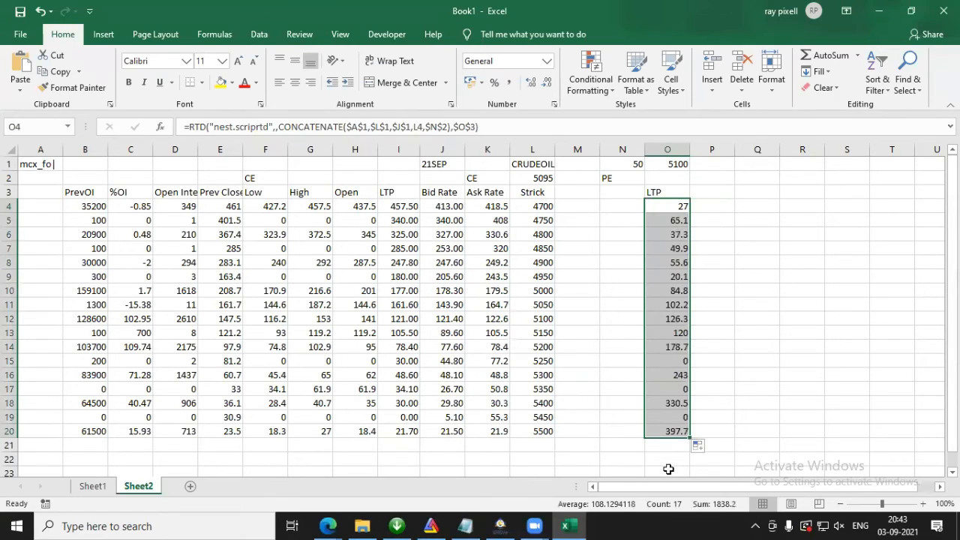
Step: Enter Ask Rate as the header in both M3 and N3
left_click(578, 195)
type("As")
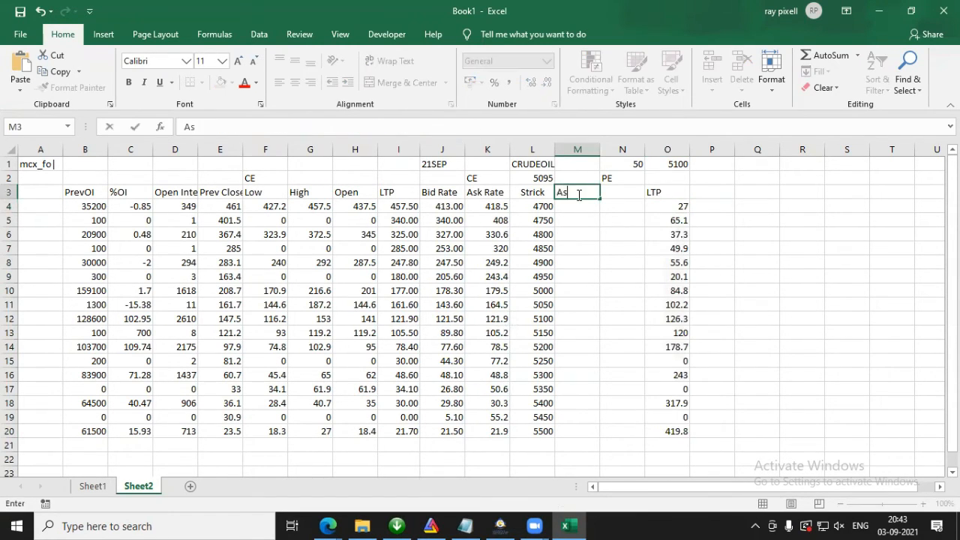
type("Rate")
key("Return")
left_click(614, 188)
type("A")
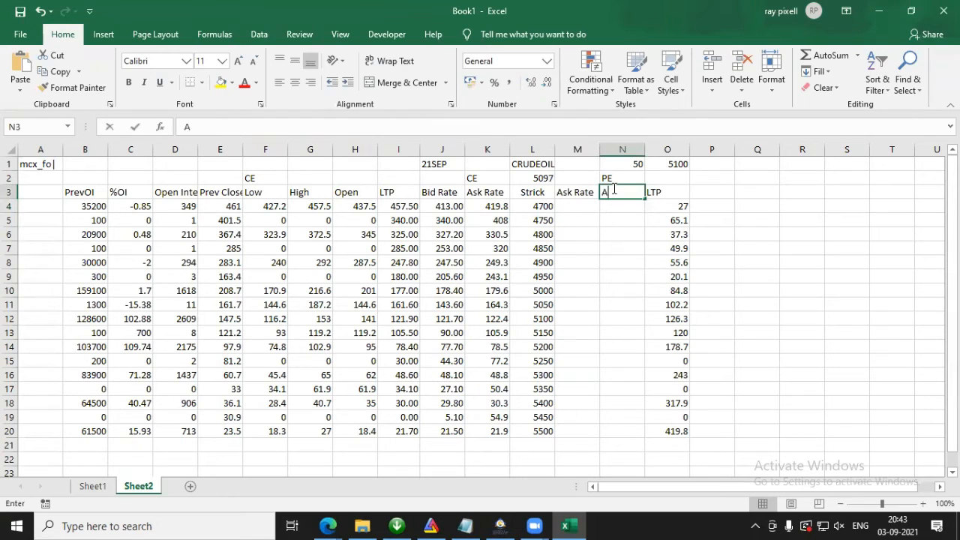
type("st")
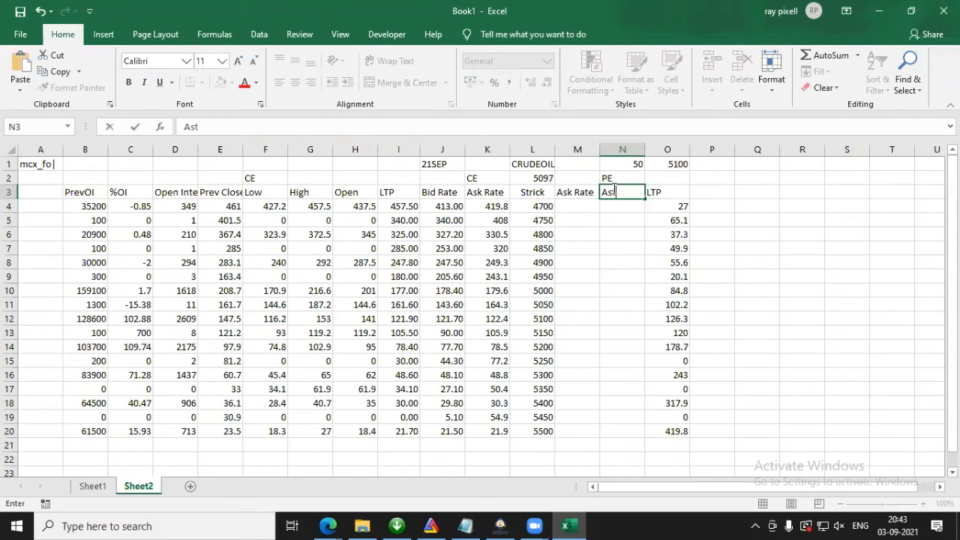
key("BackSpace")
type("k Rate")
key("Return")
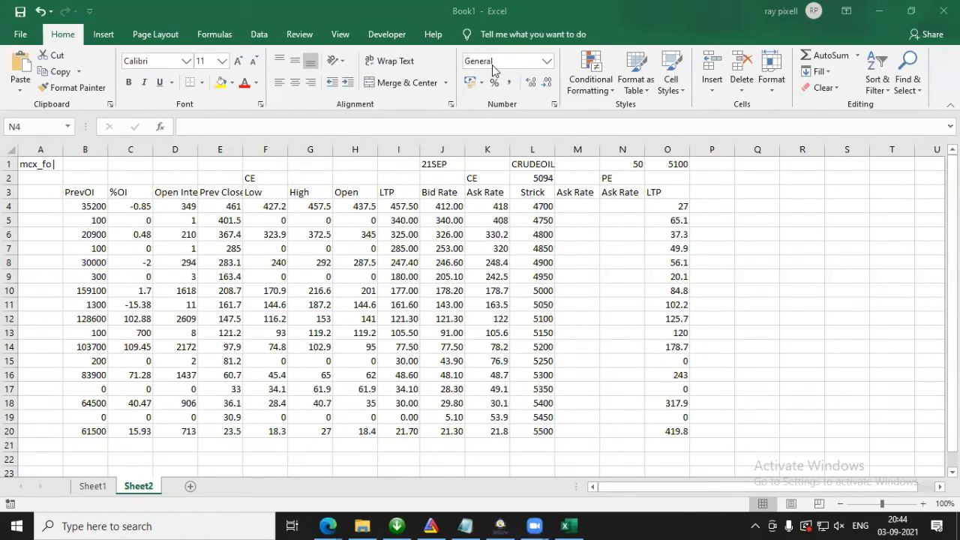
left_click(633, 246)
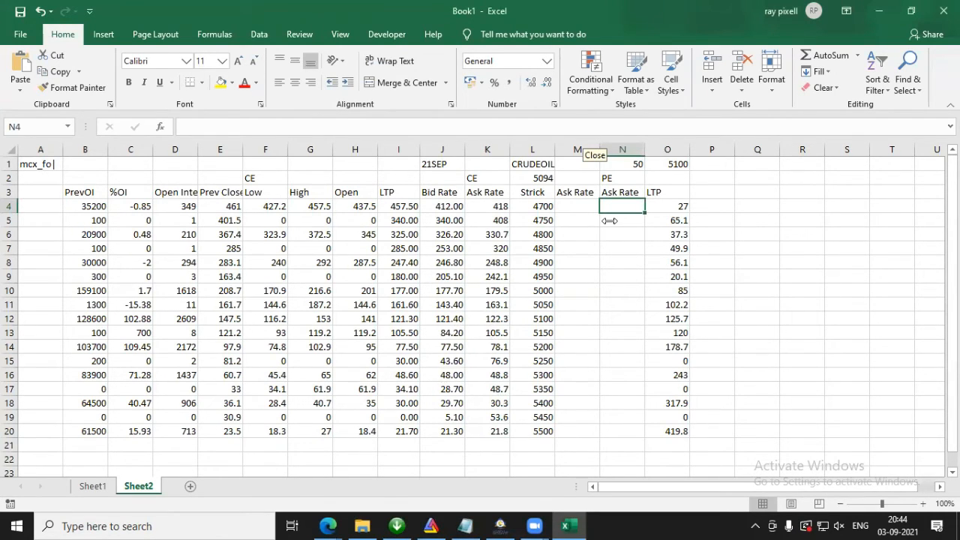
left_click(610, 220)
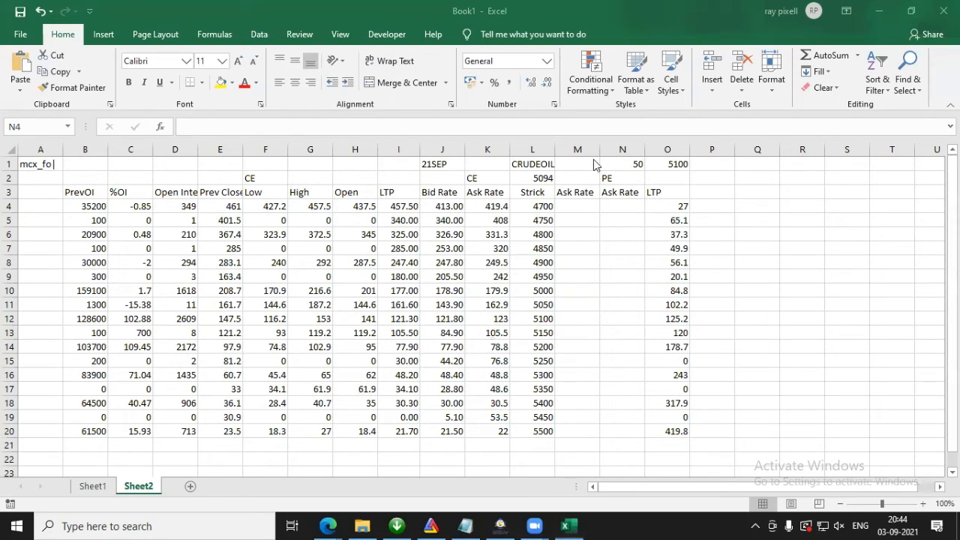
left_click(531, 306)
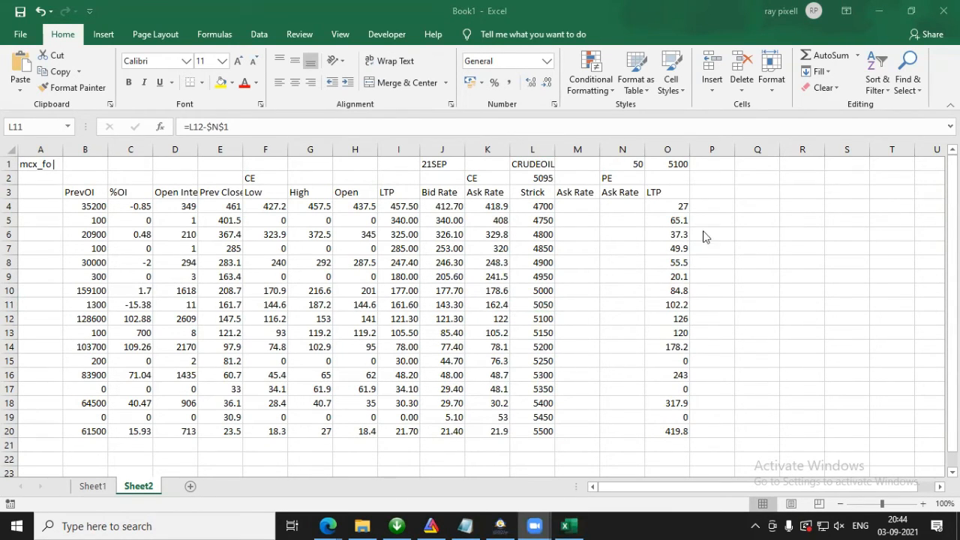
left_click(585, 208)
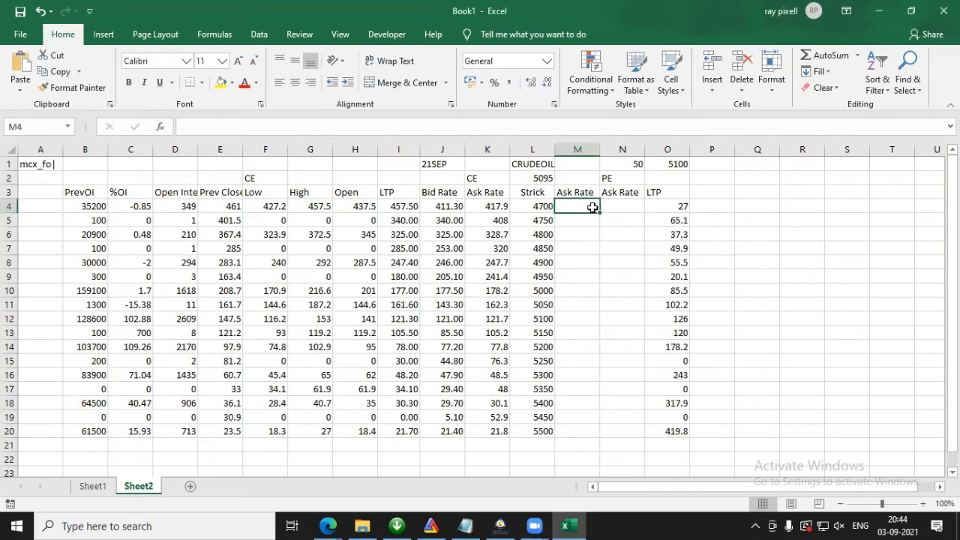
left_click(622, 177)
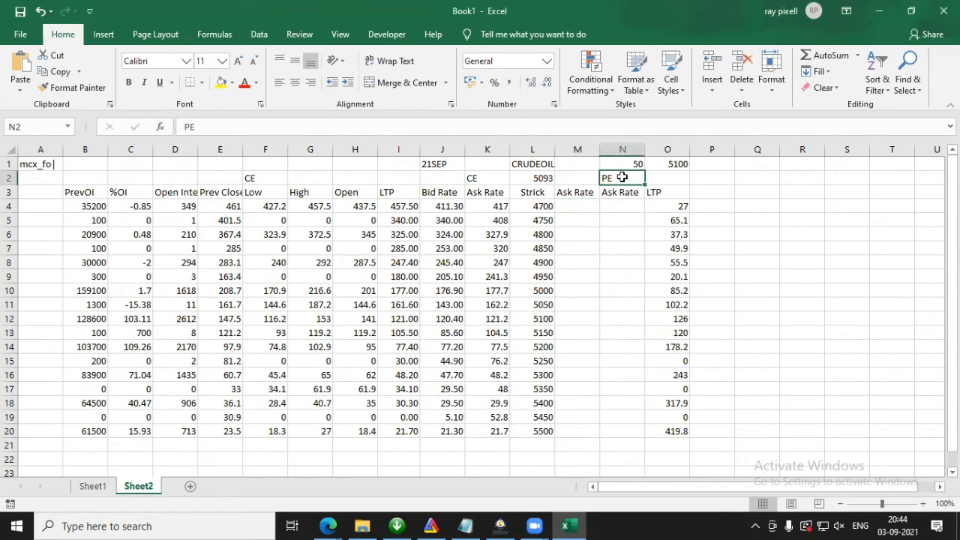
left_click(580, 208)
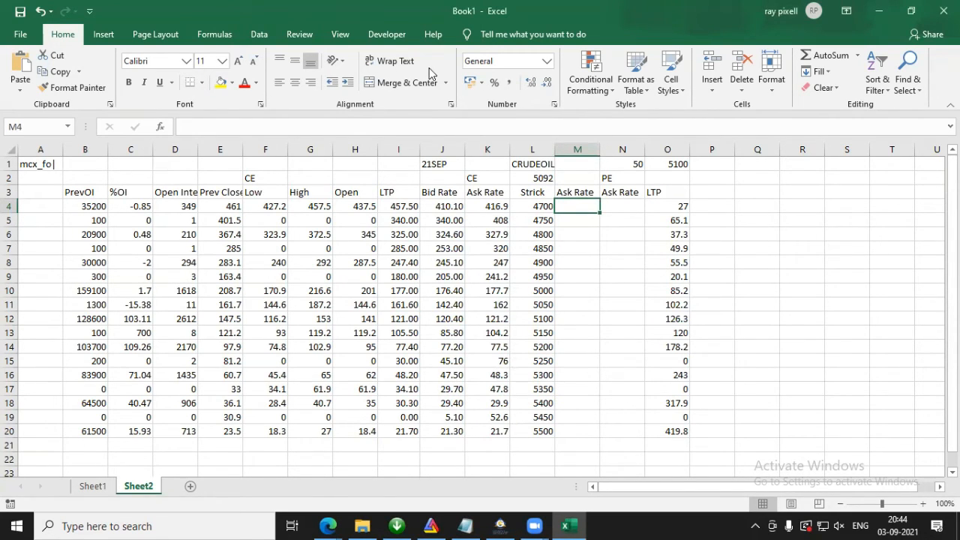
left_click(502, 206)
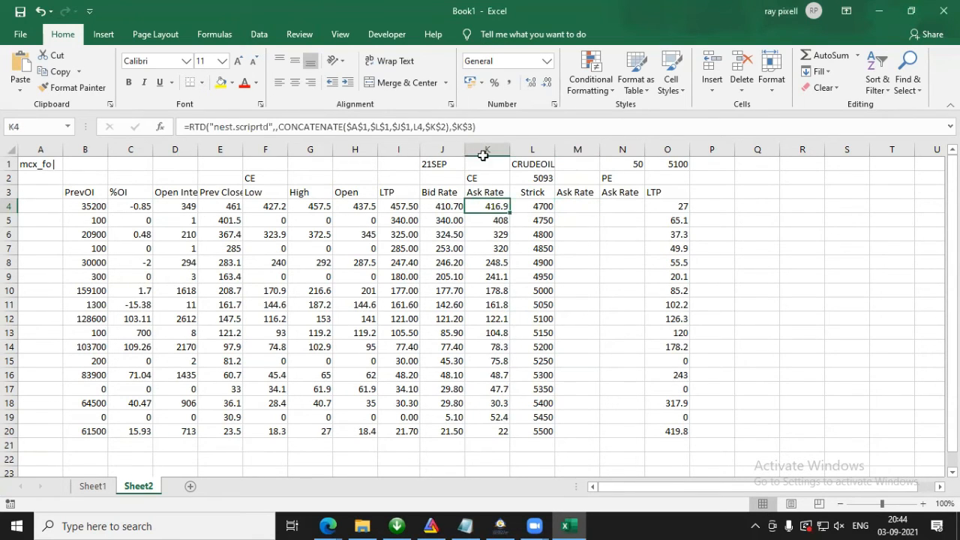
left_click_drag(491, 127, 183, 128)
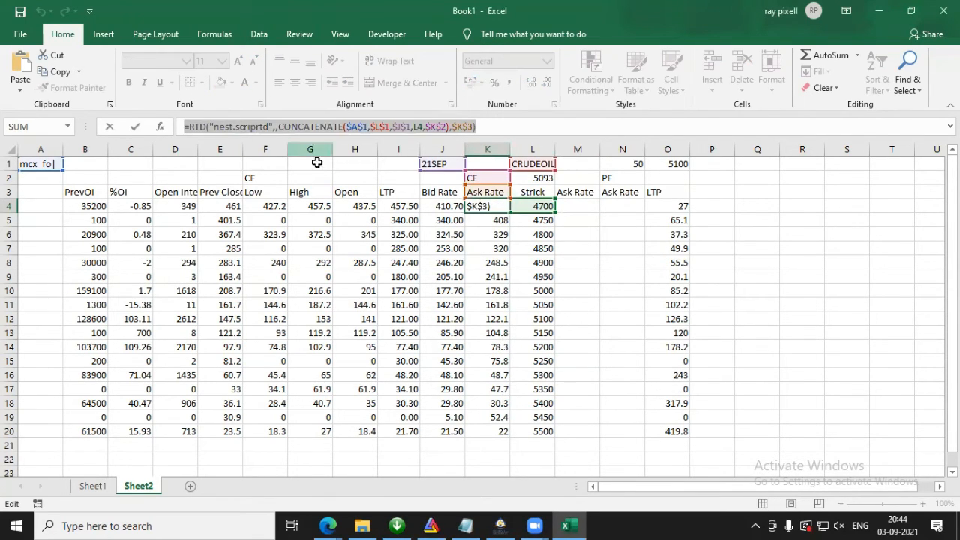
key("Escape")
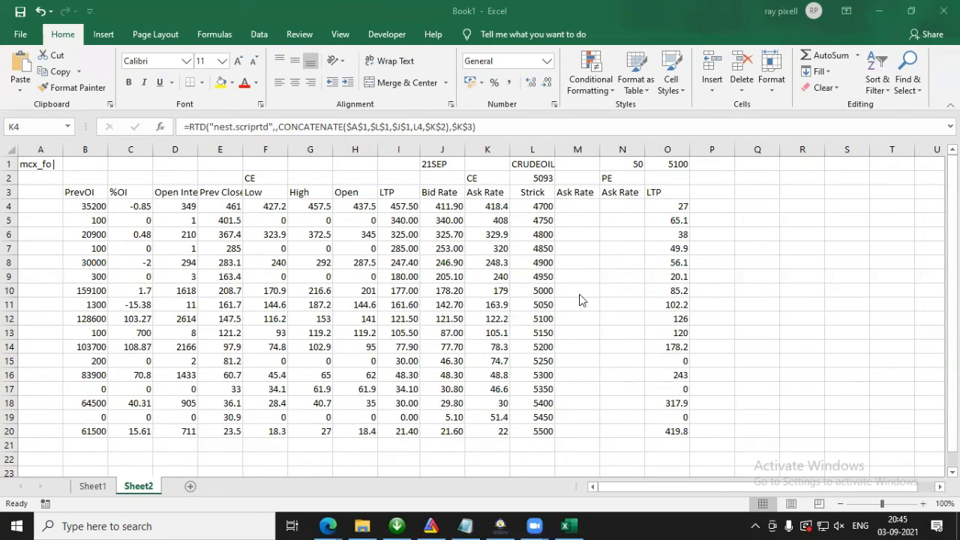
left_click(579, 207)
left_click(431, 127)
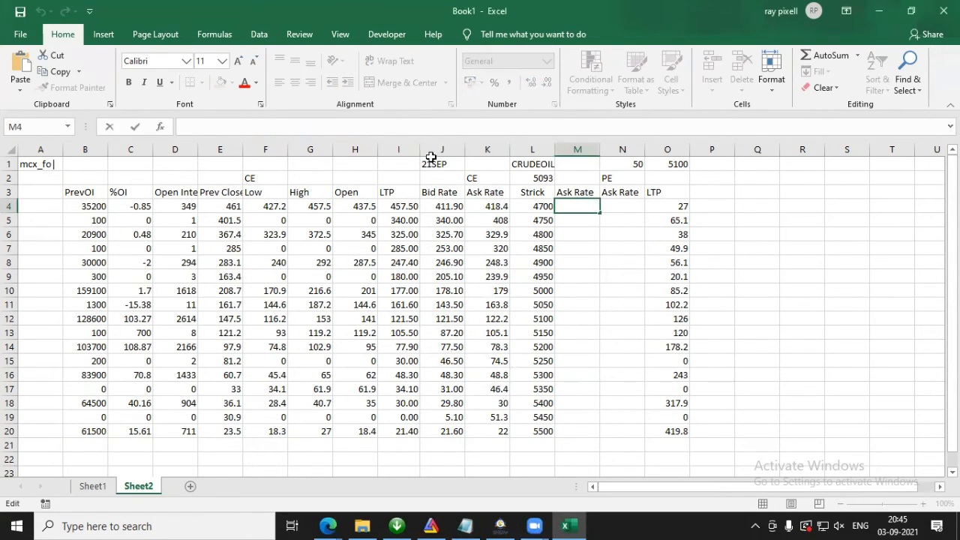
Step: Copy the Ask Rate RTD formula text from K4 into M4, keeping its cell references unshifted
left_click(491, 205)
left_click_drag(498, 127, 84, 137)
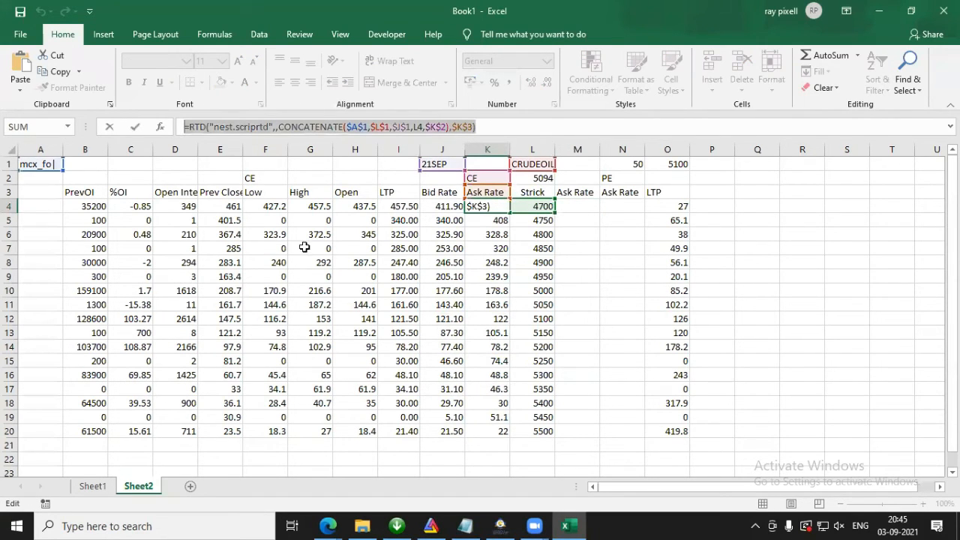
left_click(559, 210)
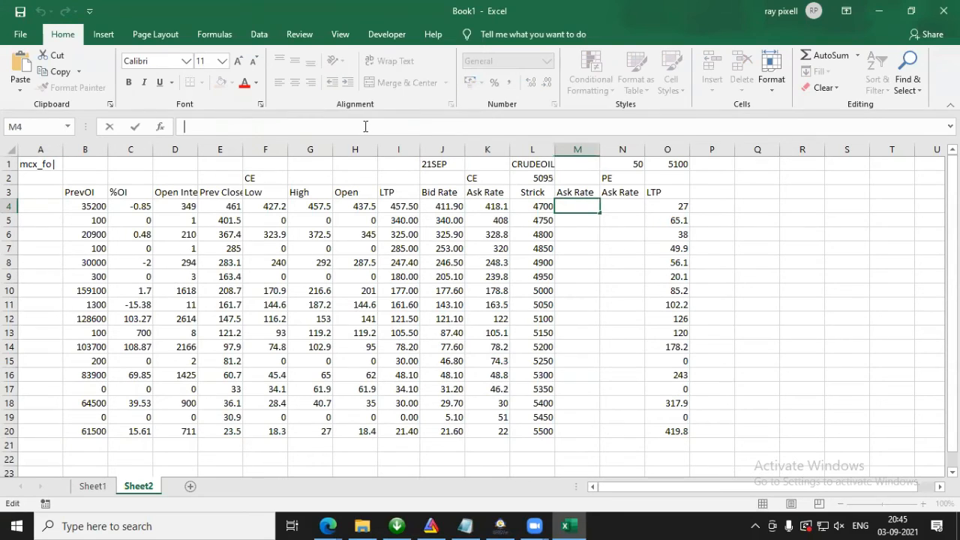
type("=RTD(\"nest.scriptrtd\",,CONCATENATE($A$1,$L$1,$J$1,L4,$K$2),$K$3)")
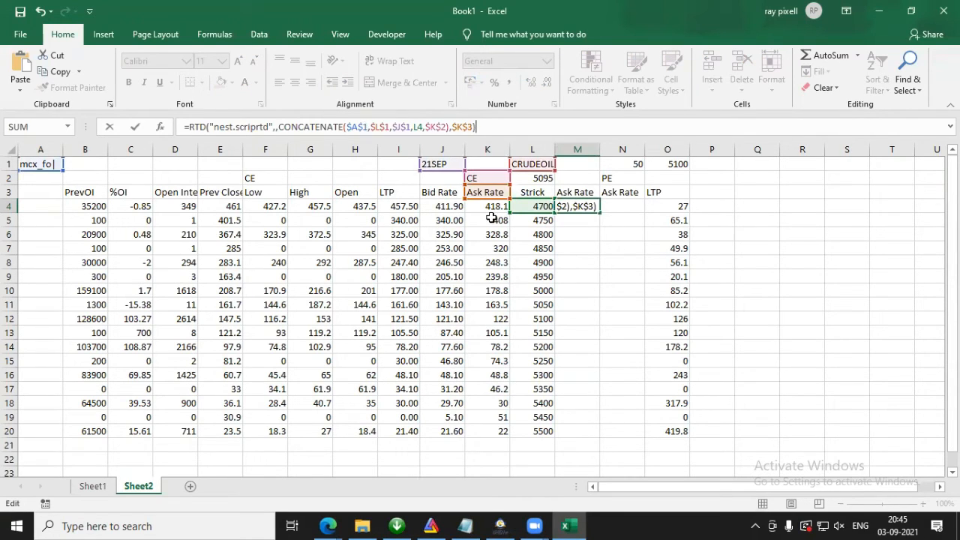
Step: Point the M4 formula to the Ask Rate header in M3 and the PE option type in N2, and fill it down to row 20
left_click_drag(492, 201, 566, 189)
left_click_drag(499, 185, 615, 173)
key("Return")
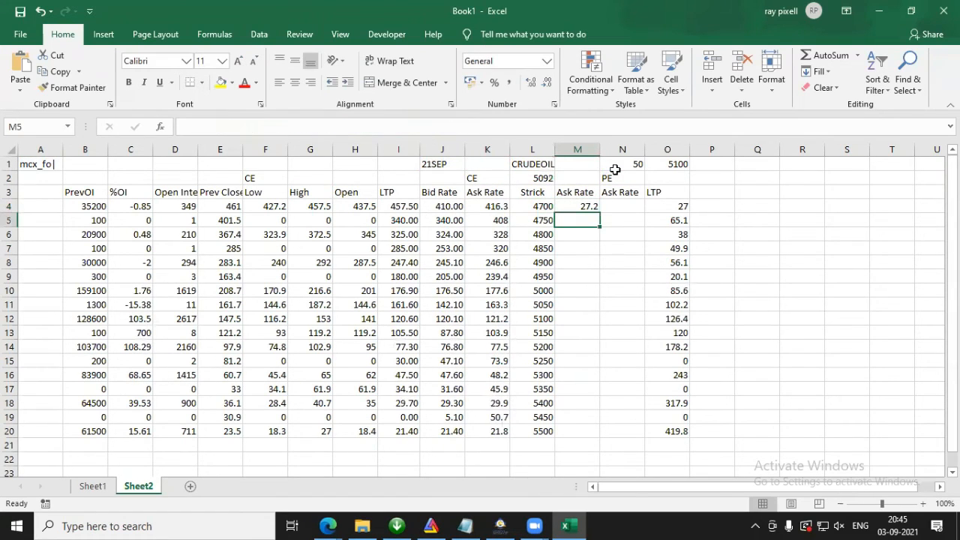
left_click(590, 207)
left_click_drag(598, 214, 589, 435)
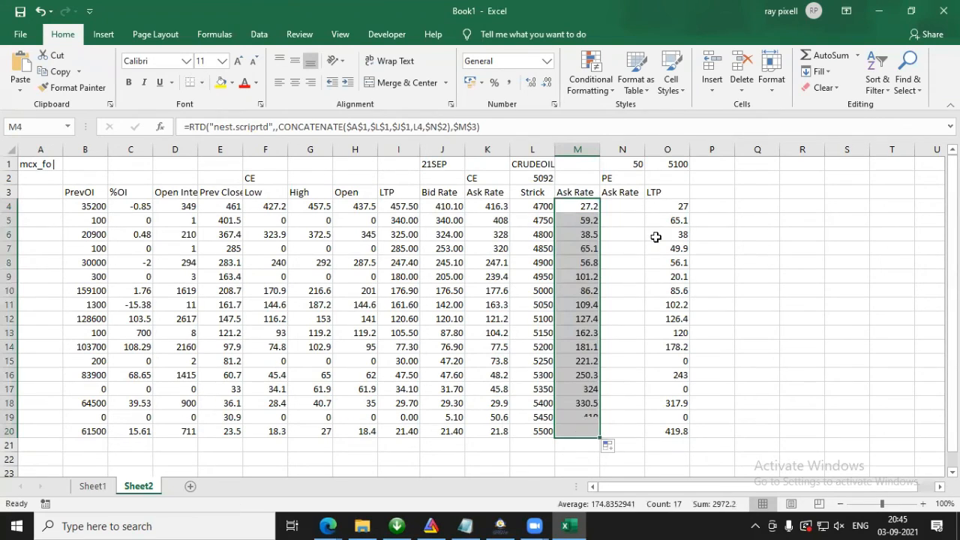
Step: Extend the M4 formula into N4, point it to strike L4 and the header in N3, and fill it down to row 20
left_click(582, 208)
left_click_drag(617, 210, 634, 206)
double_click(628, 206)
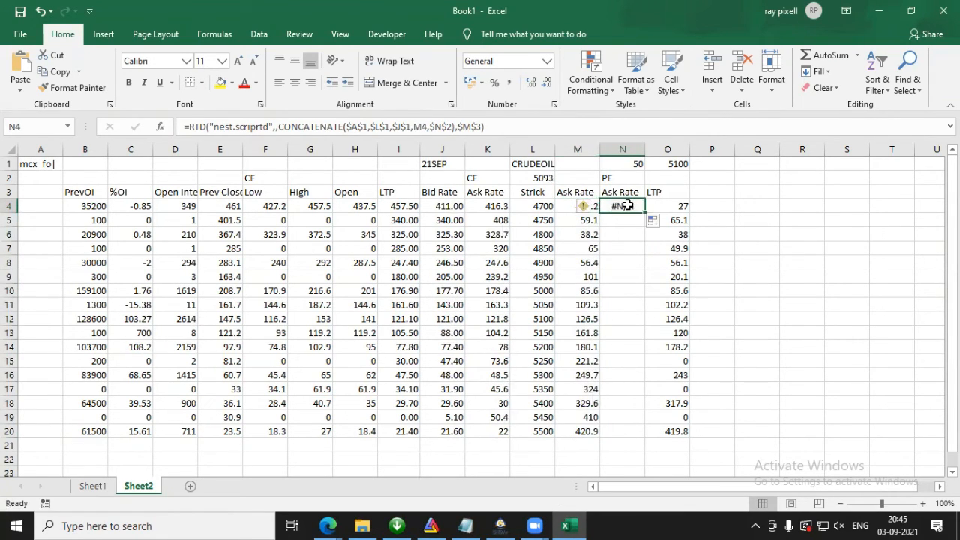
left_click_drag(567, 212, 521, 213)
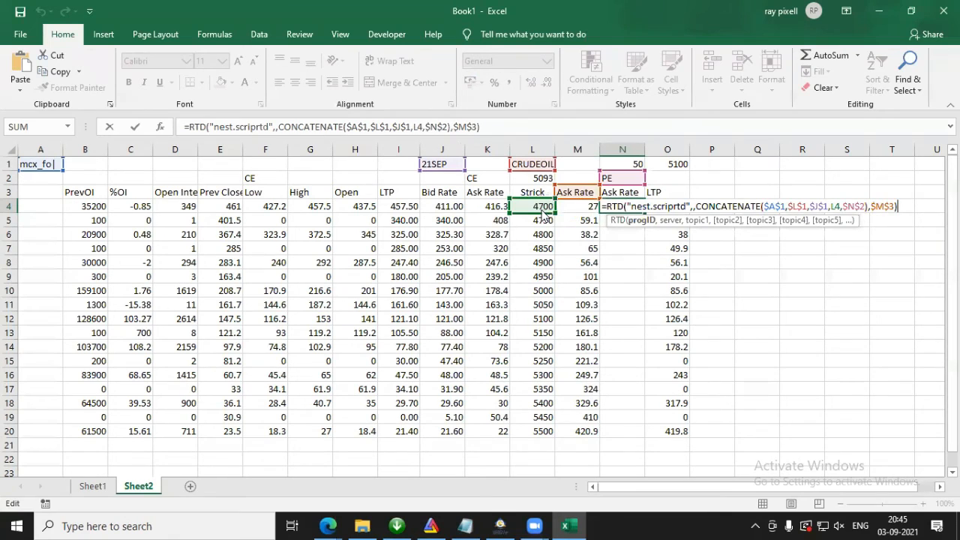
left_click_drag(591, 197, 612, 195)
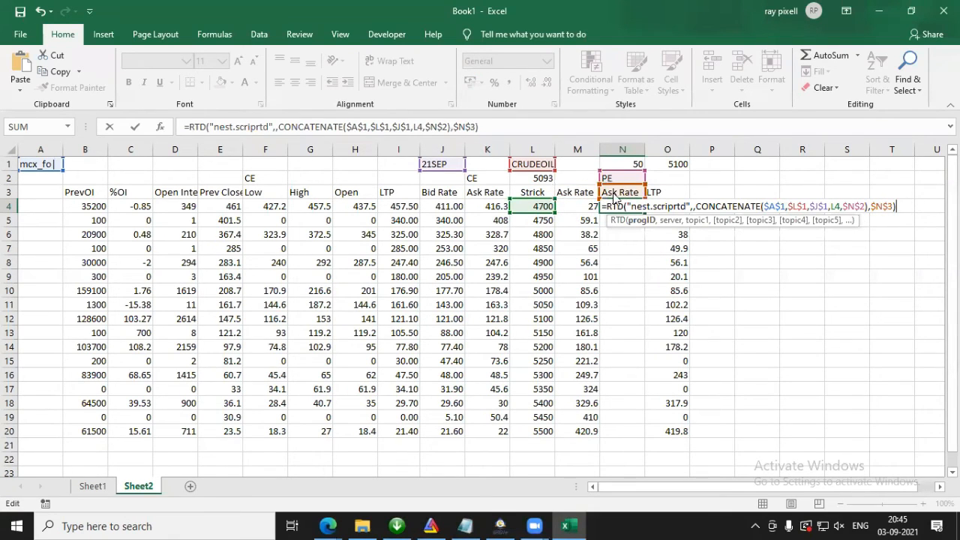
key("Return")
left_click(613, 206)
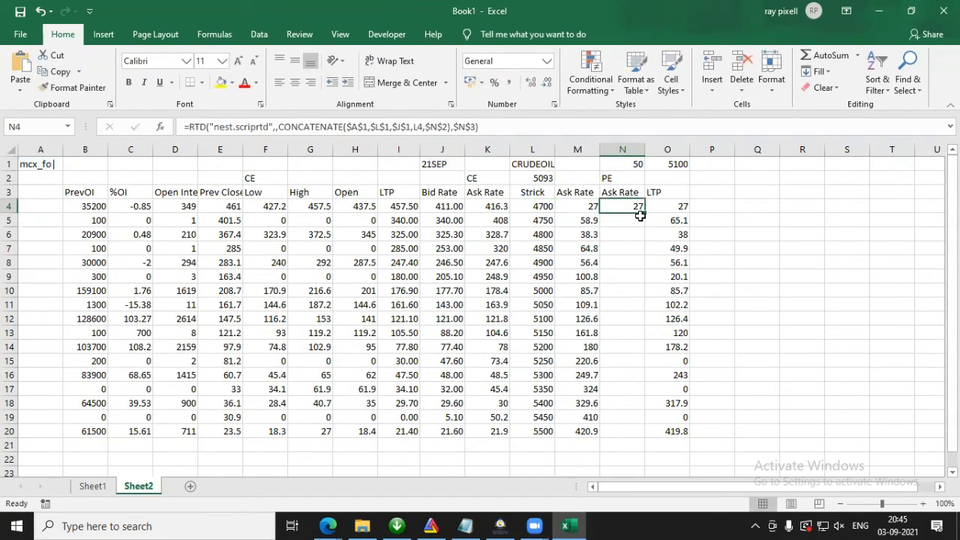
left_click_drag(644, 215, 637, 434)
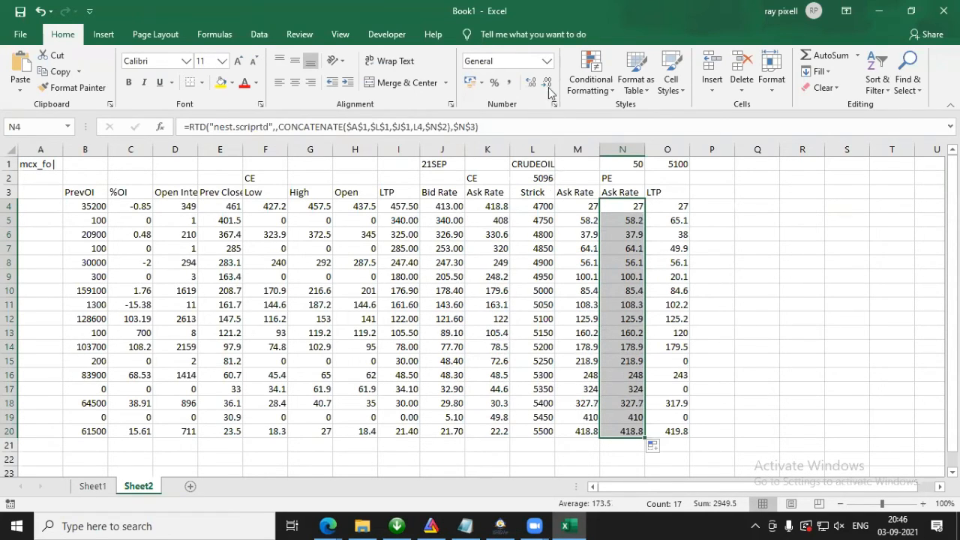
Step: Apply the Number format to the PE Ask Rate values in N4:N20 and the LTP values in O4:O20
left_click(545, 61)
left_click(515, 112)
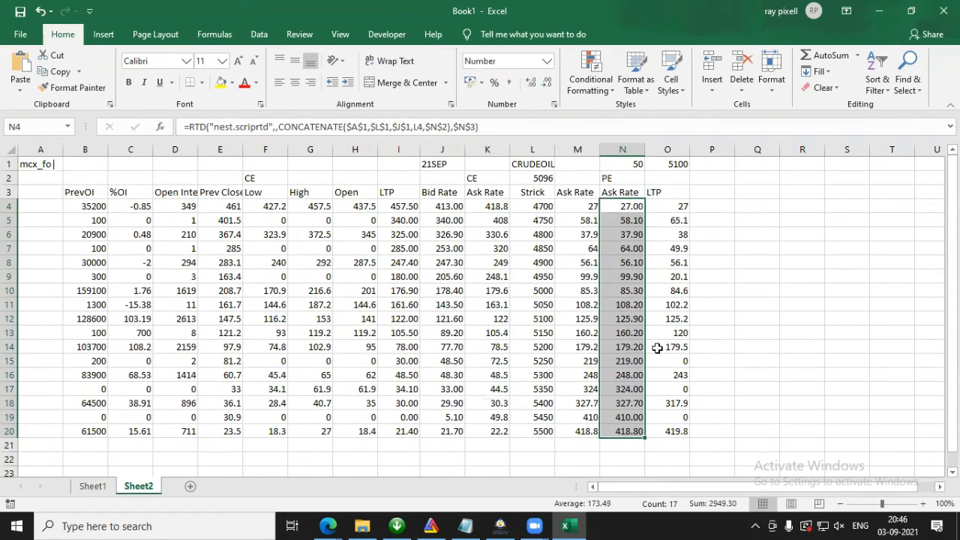
left_click_drag(677, 206, 673, 430)
left_click(545, 61)
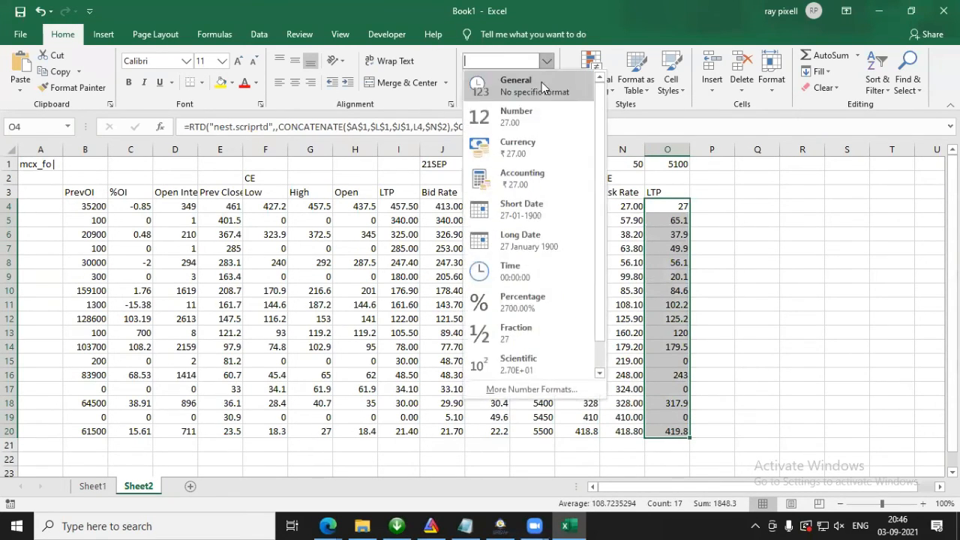
left_click(524, 122)
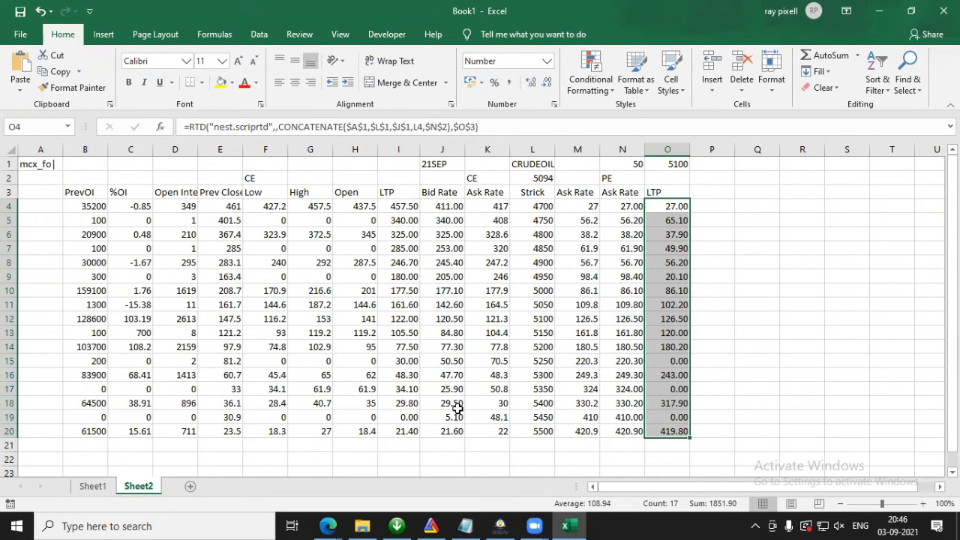
Step: Enter the PE-side headers Open in P3, High in Q3 and Low in R3 on Sheet2
left_click(96, 488)
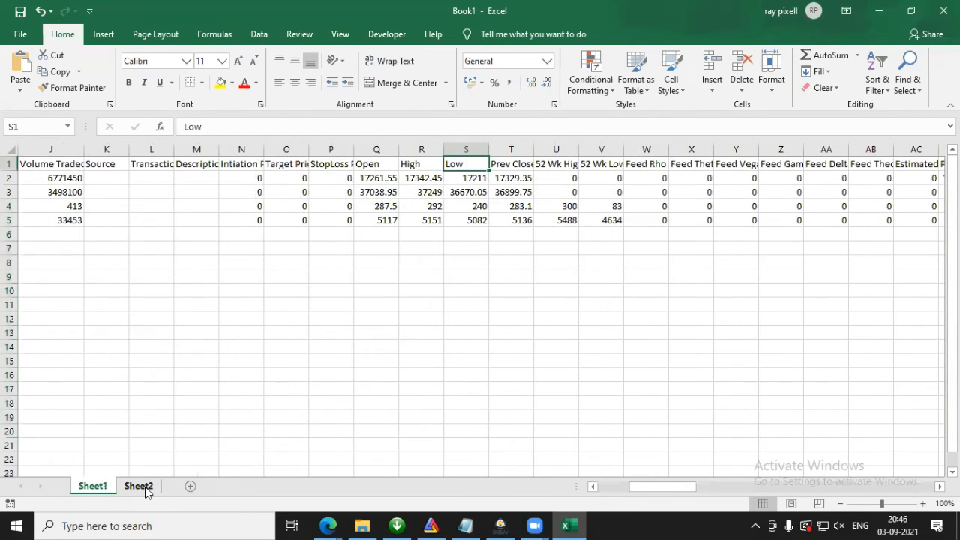
left_click(142, 488)
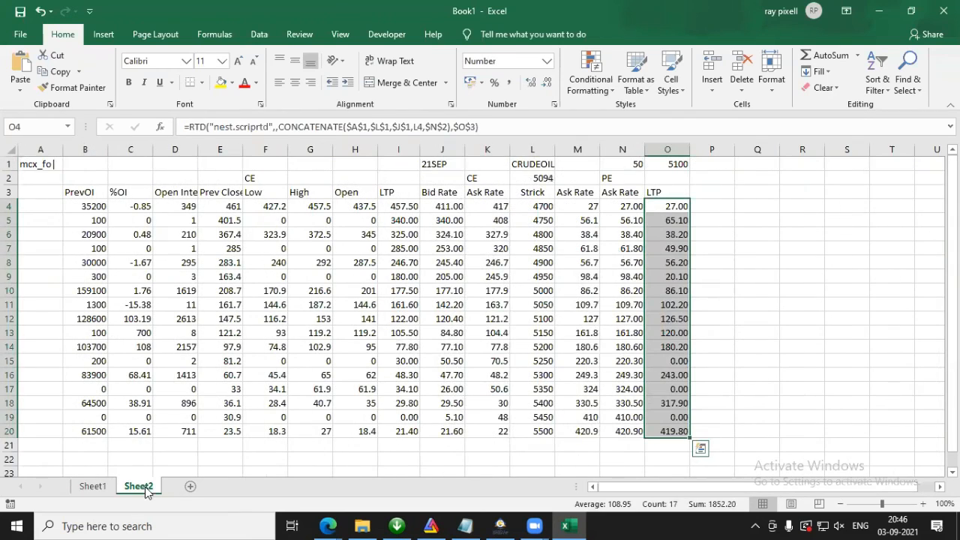
left_click(712, 194)
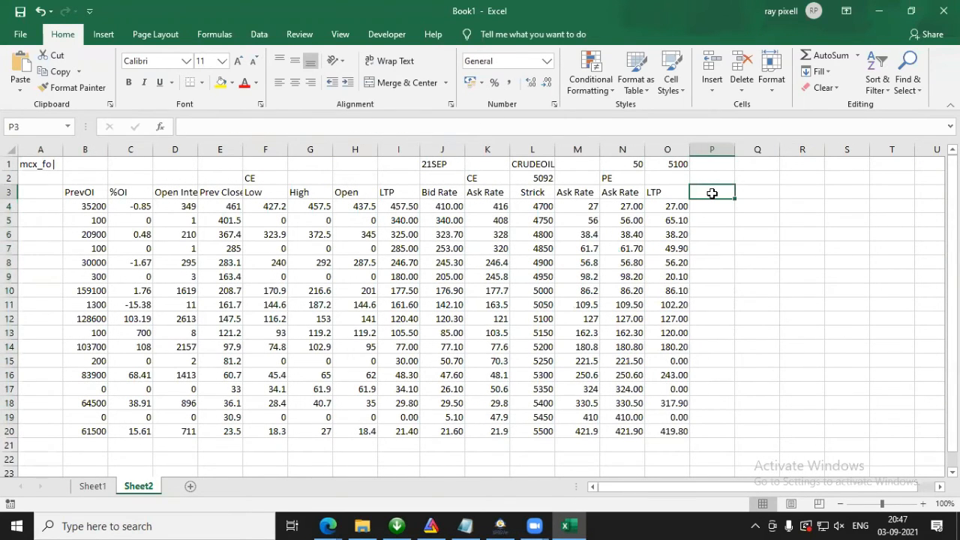
type("Open")
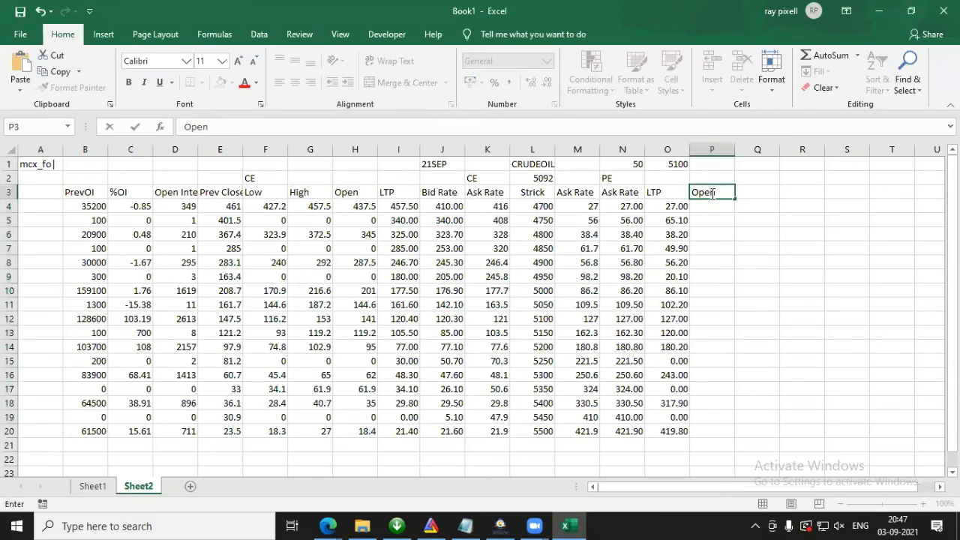
key("Return")
left_click(758, 192)
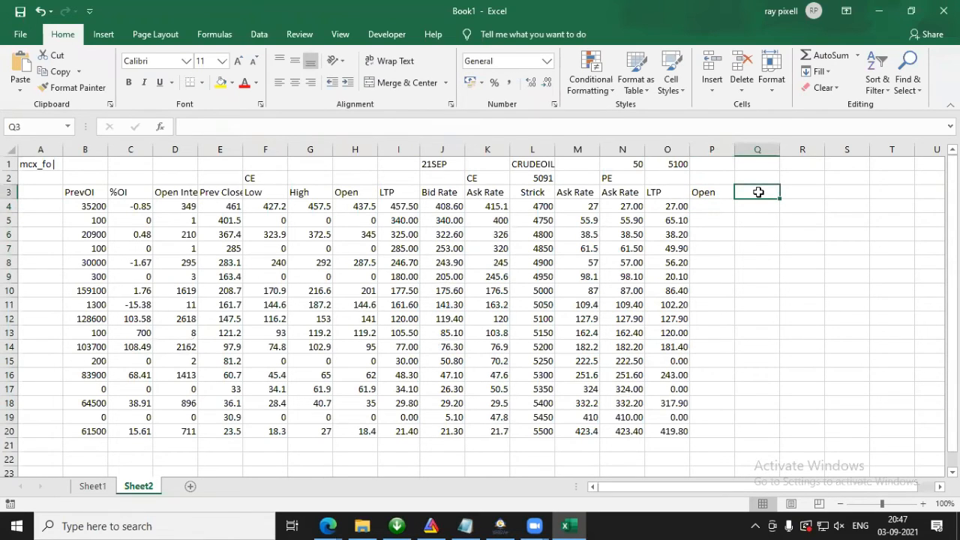
type("High")
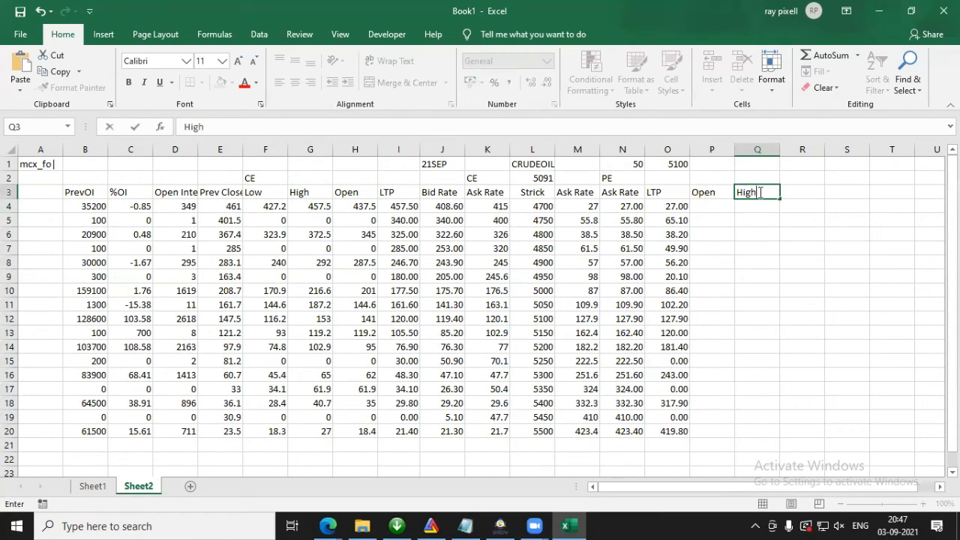
left_click(803, 193)
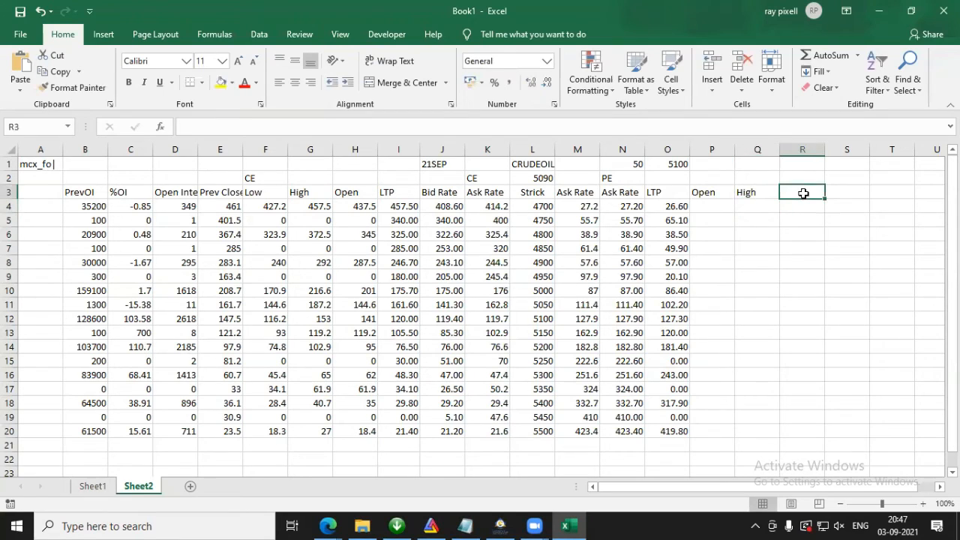
type("Low")
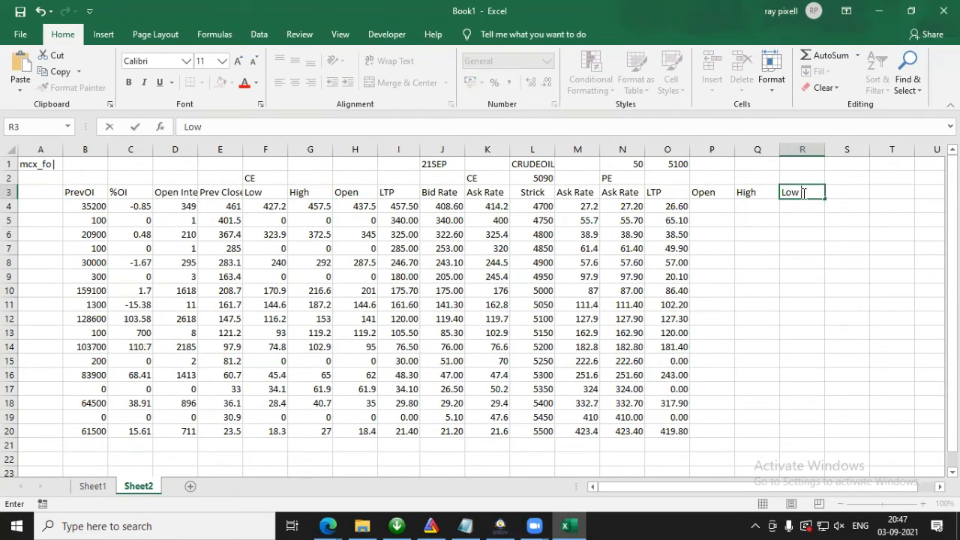
key("Return")
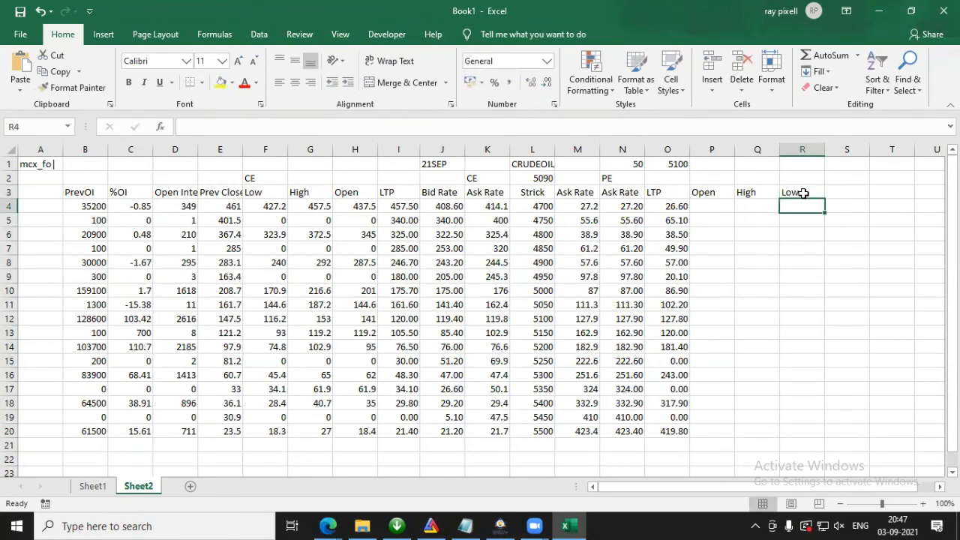
Step: Copy the Prev Close header from E3 into S3 on the PE side
left_click(232, 196)
left_click_drag(284, 132, 9, 101)
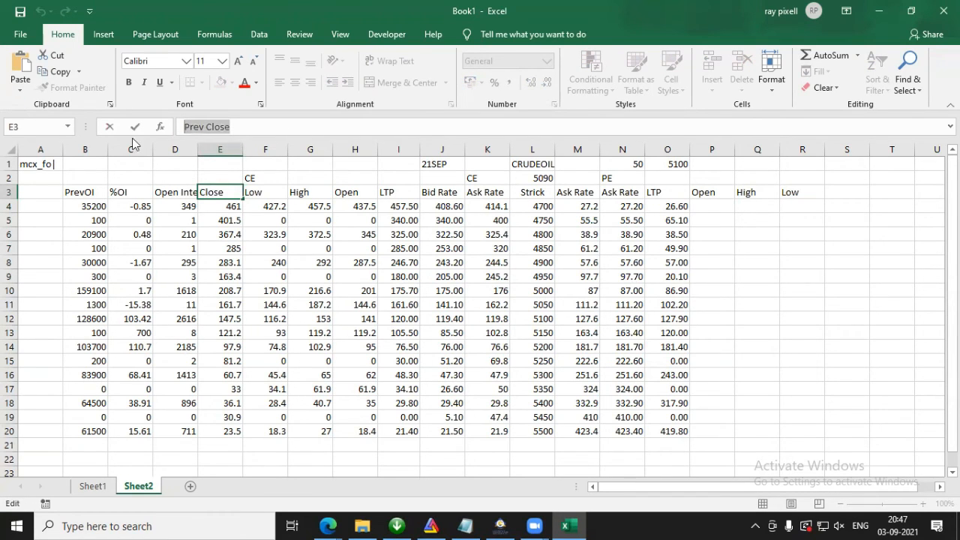
key("Escape")
left_click(851, 194)
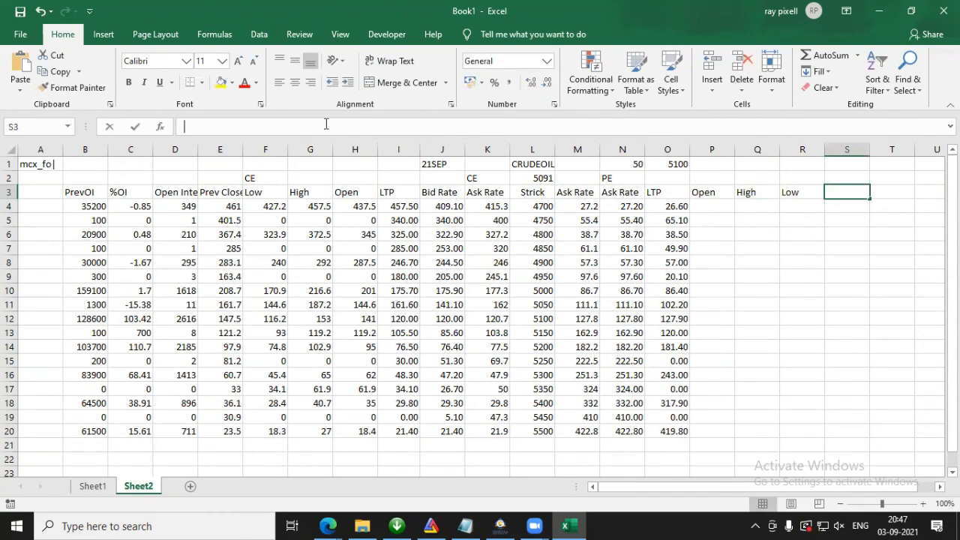
type("Prev Close")
key("Return")
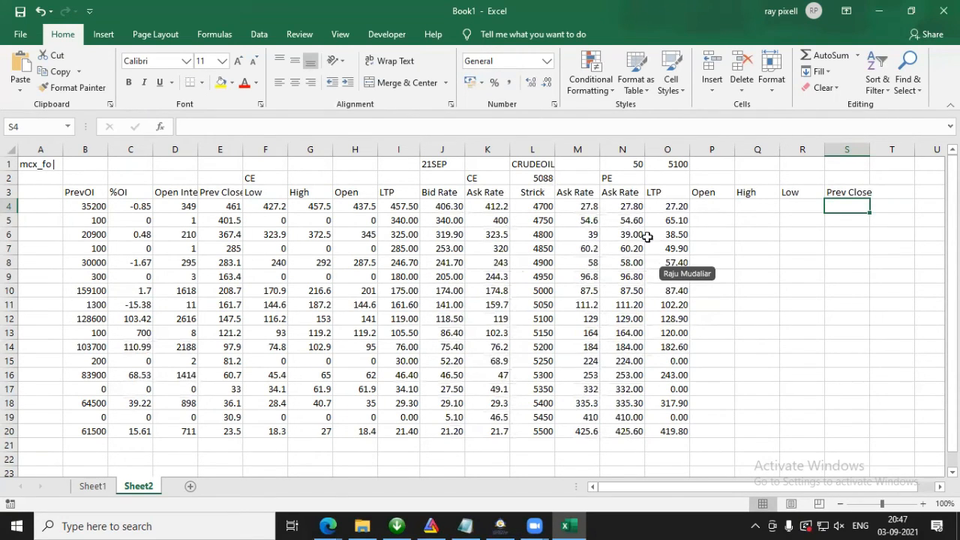
Step: Extend the O4 formula into P4, point it to strike L4 and the header in P3, and fill it down to row 20
left_click(715, 213)
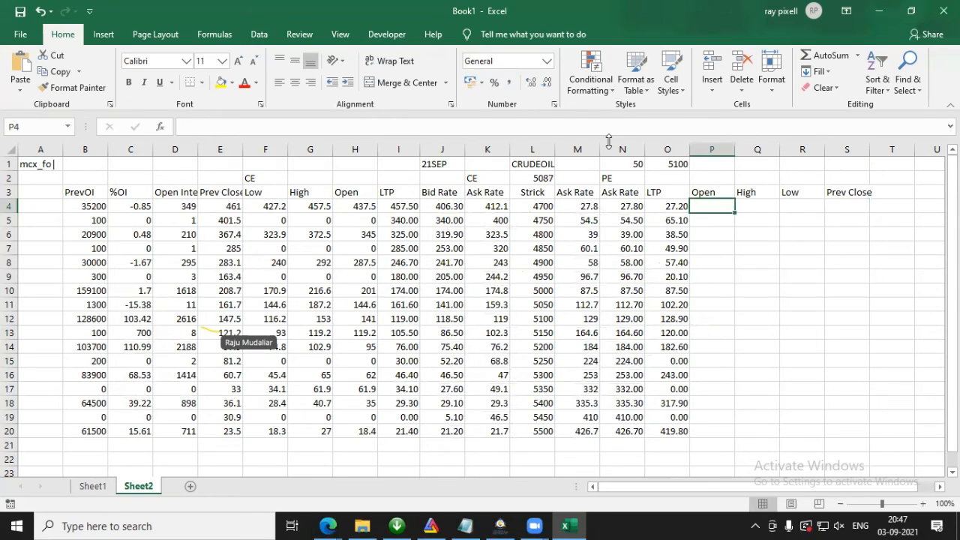
left_click(610, 142)
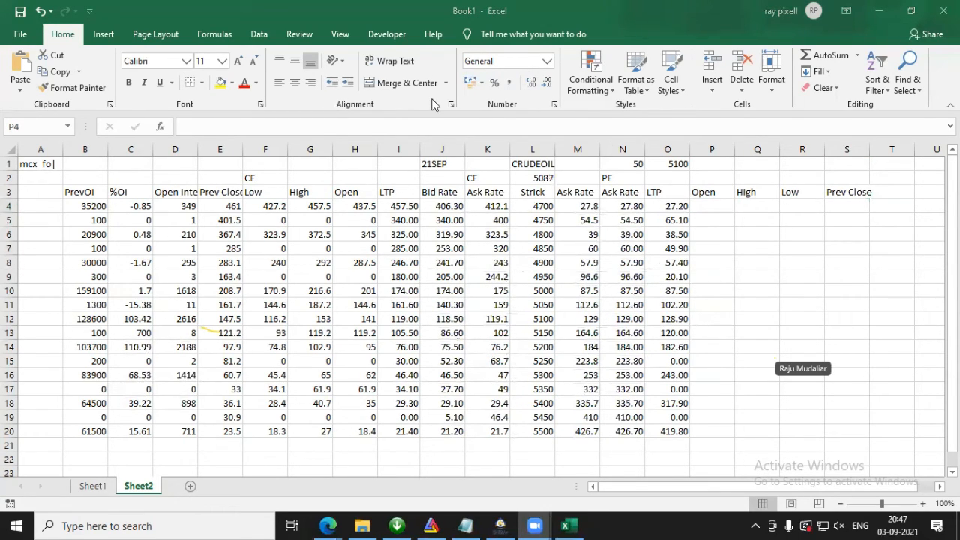
left_click(702, 210)
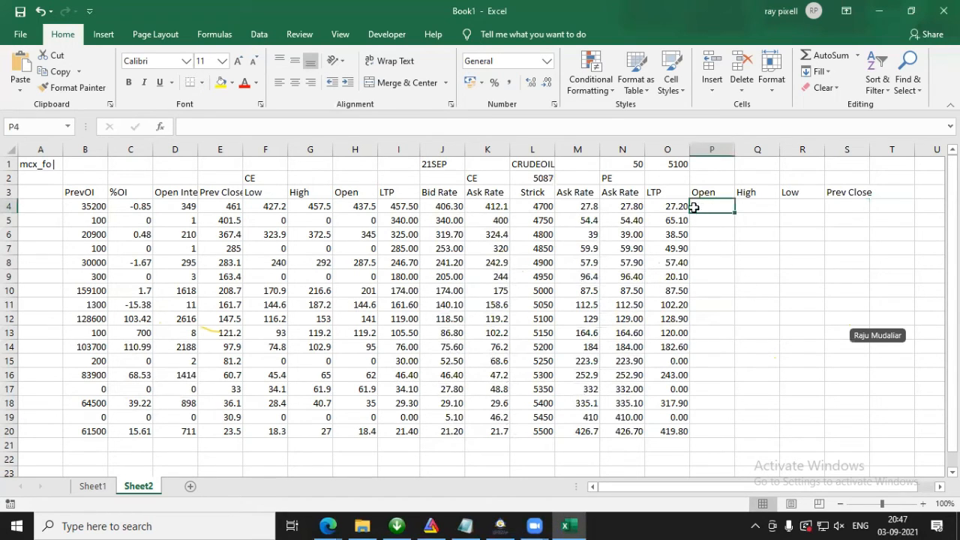
left_click(660, 208)
left_click_drag(689, 213, 722, 205)
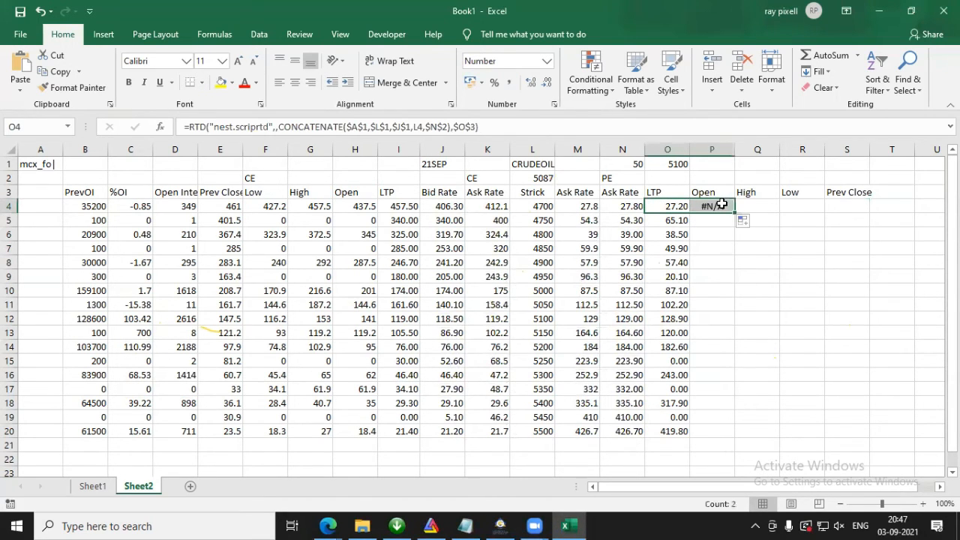
double_click(722, 206)
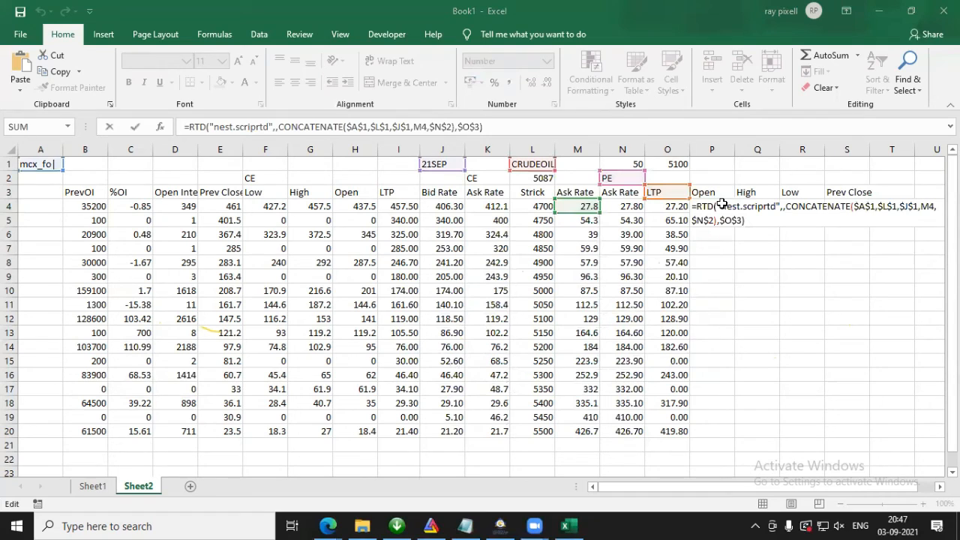
left_click(712, 264)
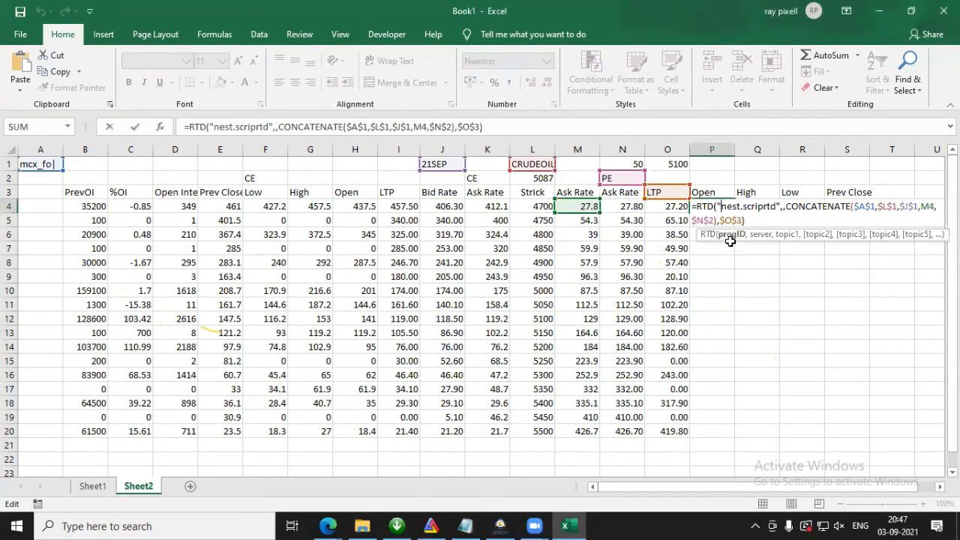
left_click_drag(559, 209, 543, 210)
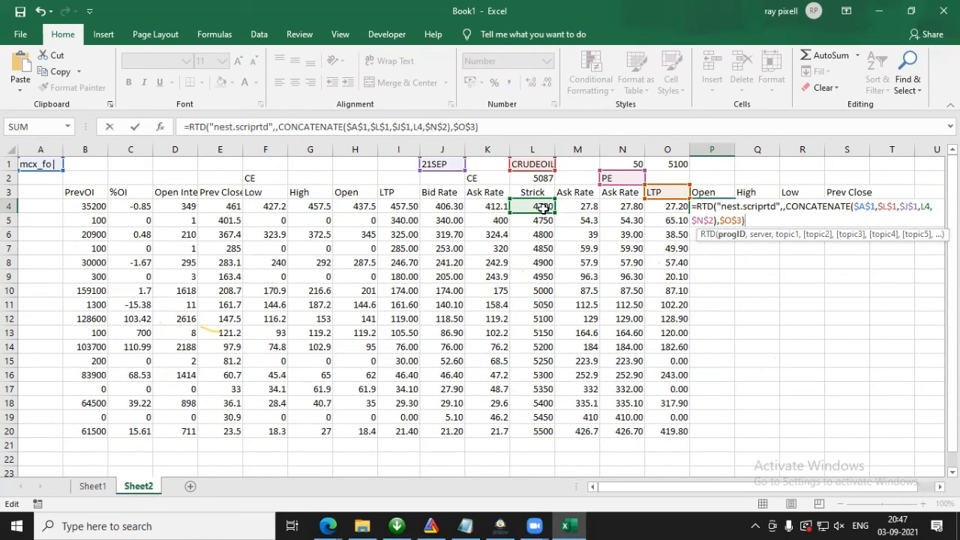
left_click_drag(647, 194, 703, 199)
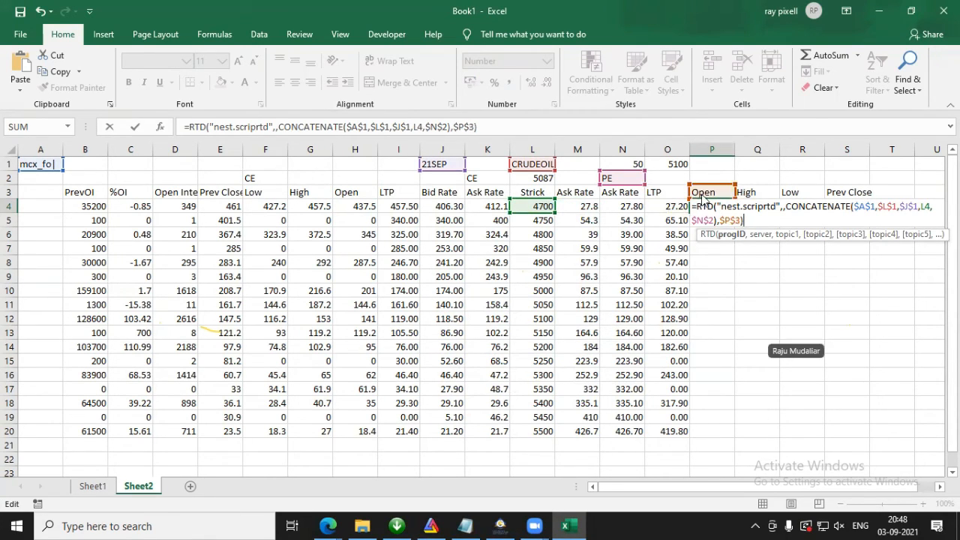
key("ctrl+Return")
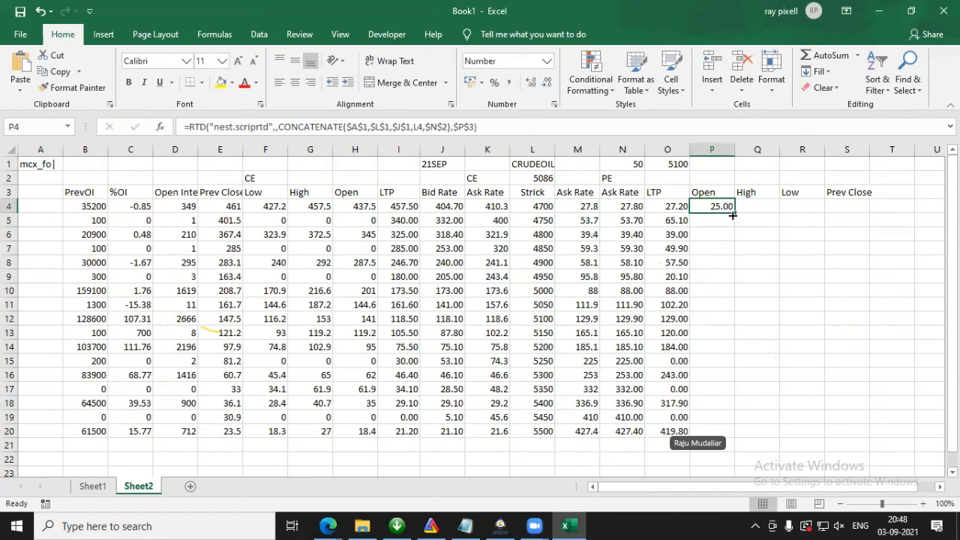
left_click_drag(735, 215, 717, 435)
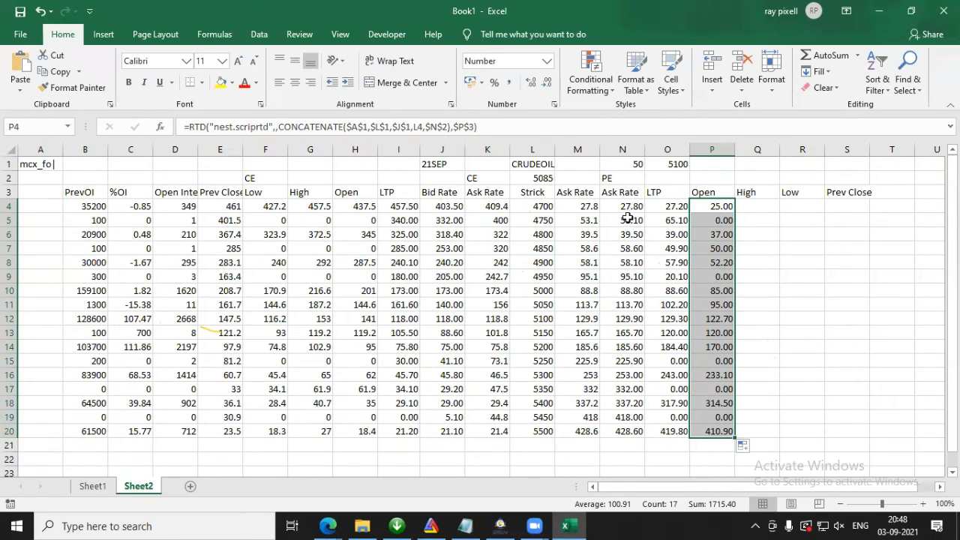
Step: Copy the RTD formula text from P4 into Q4 and point its field reference to the High header in Q3
left_click(719, 206)
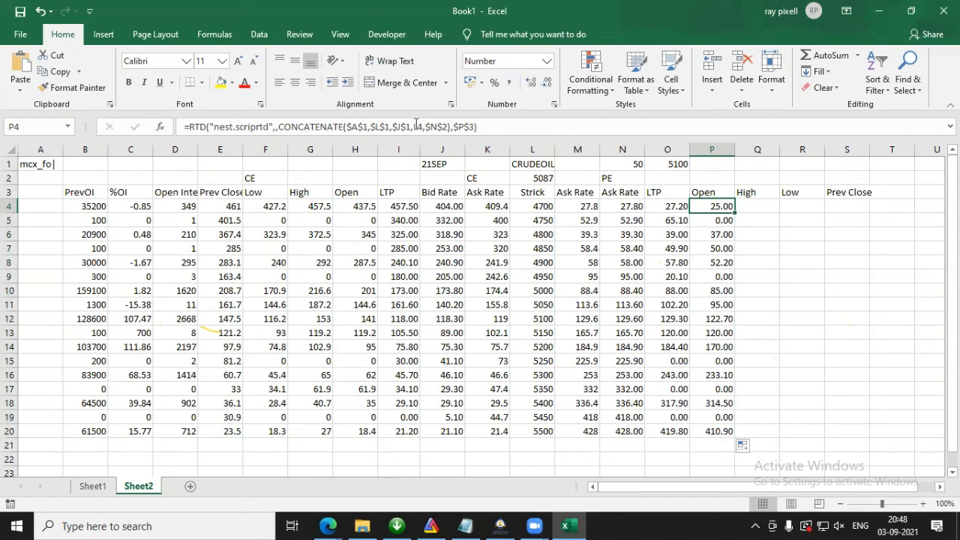
triple_click(528, 126)
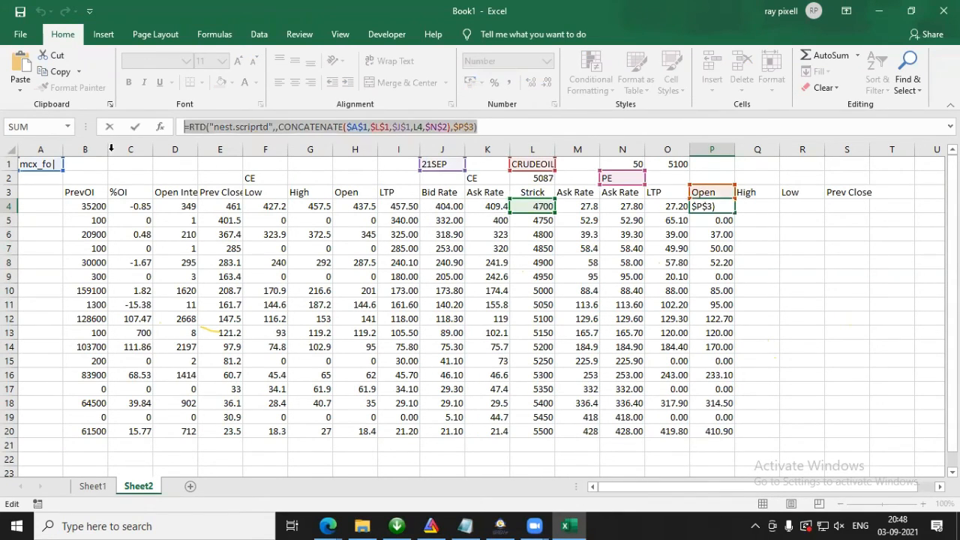
key("Escape")
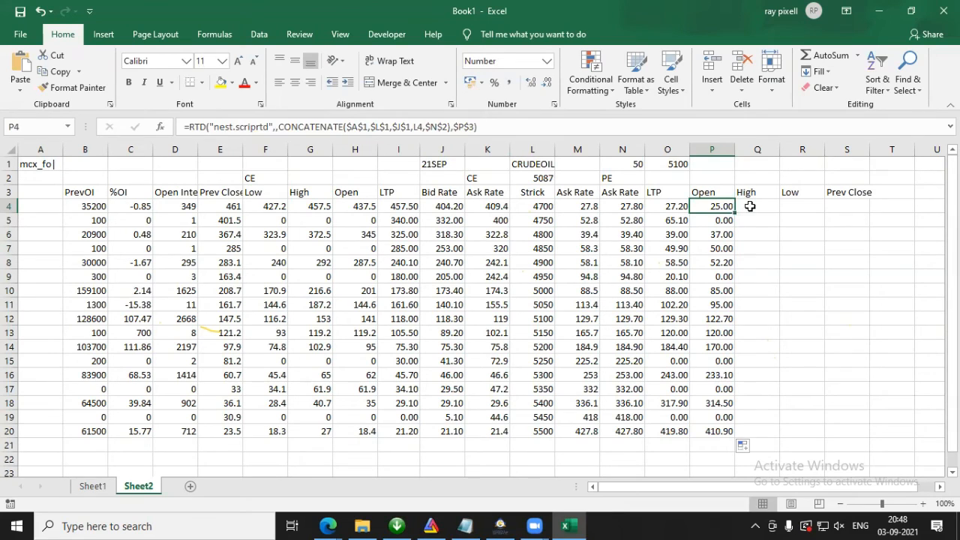
left_click(749, 207)
key("F2")
type("=RTD(\"nest.scriptrd\",,CONCATENATE($A$1,$L$1,$J$1,L4,$N$2),$P$3)")
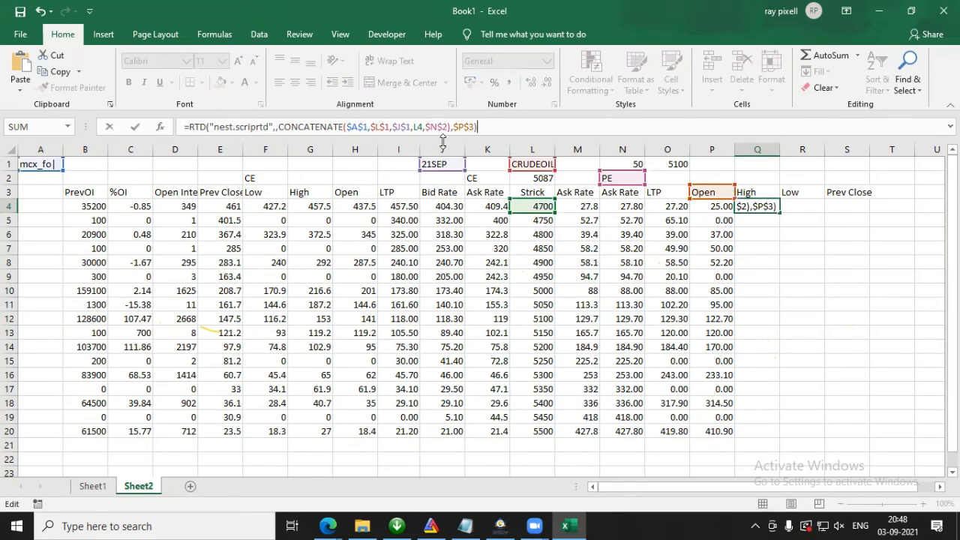
left_click_drag(692, 198, 741, 192)
key("Return")
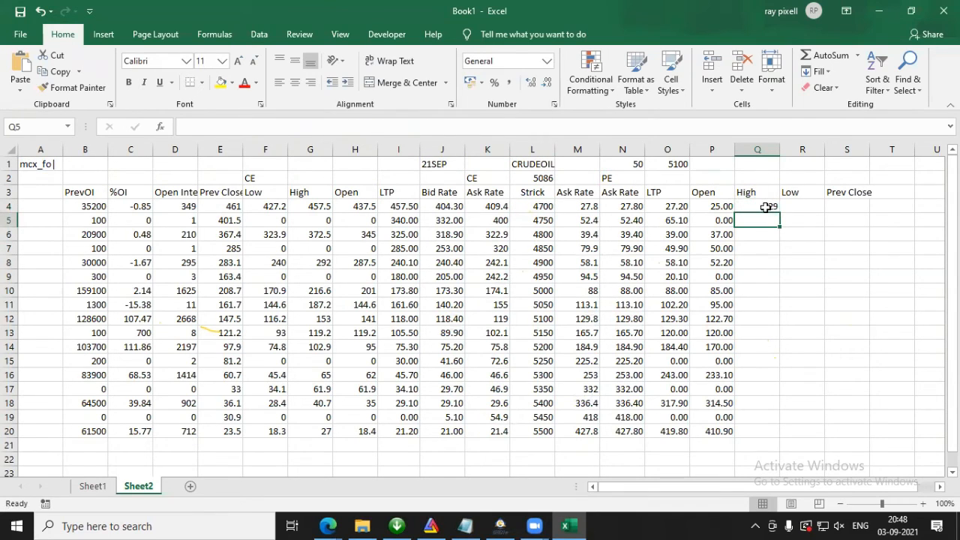
Step: Paste the same RTD formula into R4 and point its field reference to the Low header in R3
left_click(778, 207)
key("Right")
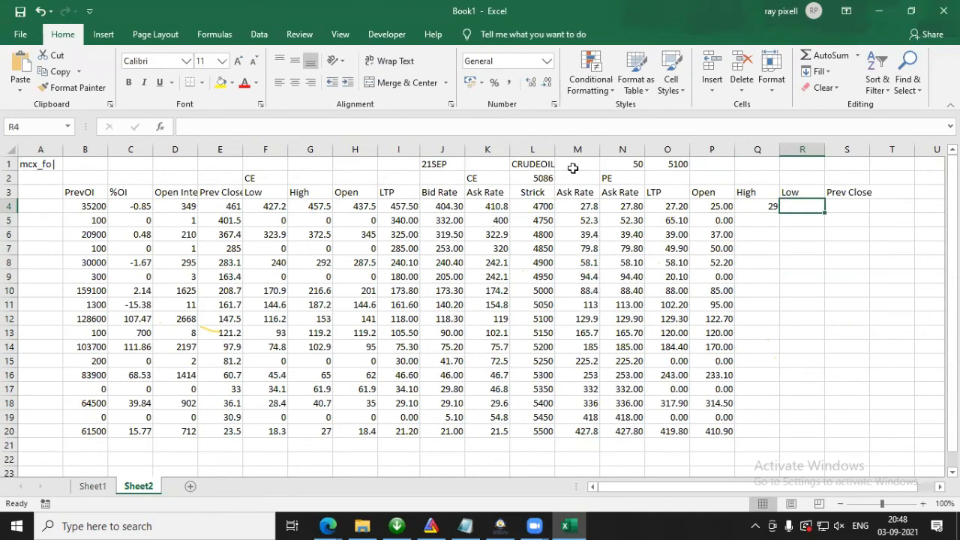
left_click(502, 124)
type("=RTD(\"nest.scriprtd\",,CONCATENATE($A$1,$L$1,$J$1,L4,$N$2),$P$3)")
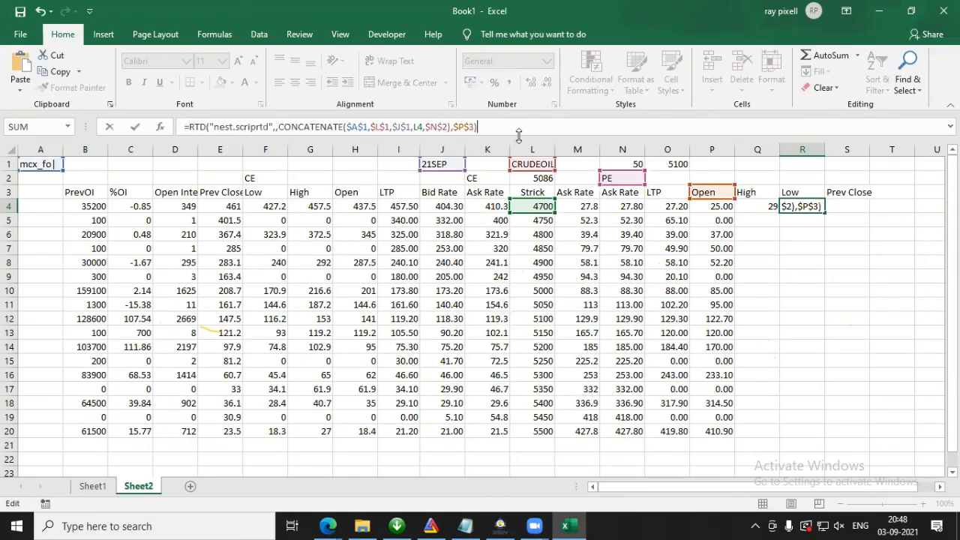
left_click_drag(736, 196, 790, 193)
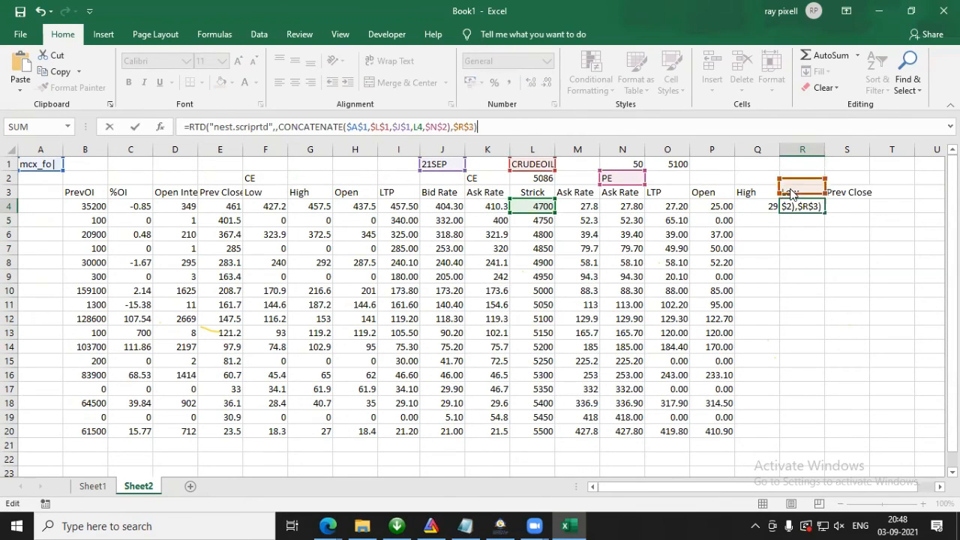
key("Return")
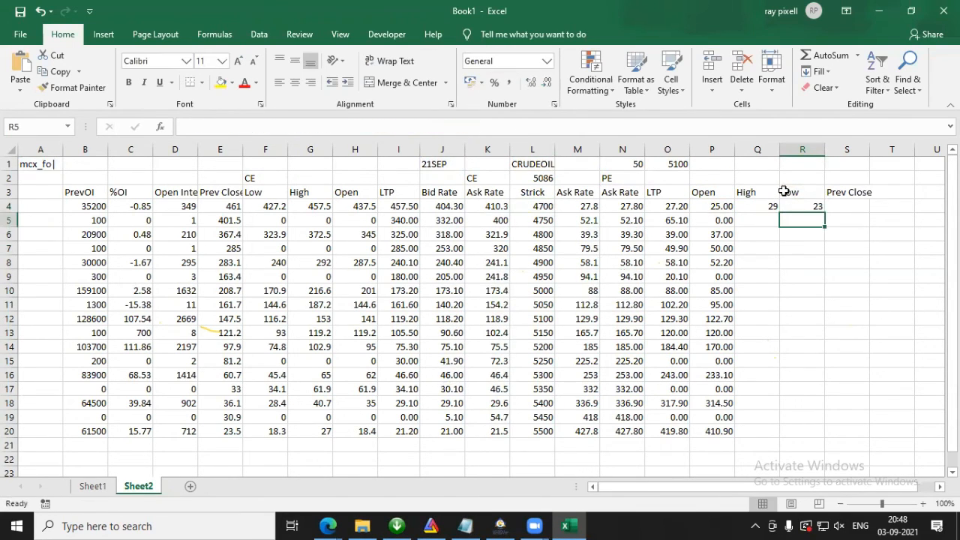
Step: Paste the RTD formula into S4, point it to the Prev Close header in S3, and fill Q4:S4 down to row 20
left_click(838, 203)
key("F2")
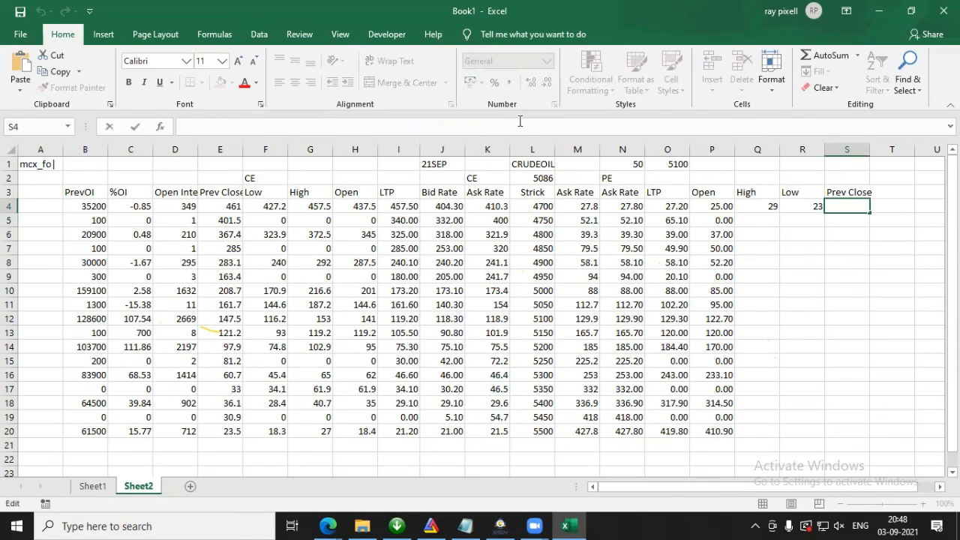
type("=RTD(\"nest.scriptrtd\",,CONCATENATE($A$1,$L$1,$J$1,L4,$N$2),$P$3)")
left_click_drag(726, 201, 848, 199)
key("Return")
left_click_drag(769, 207, 872, 438)
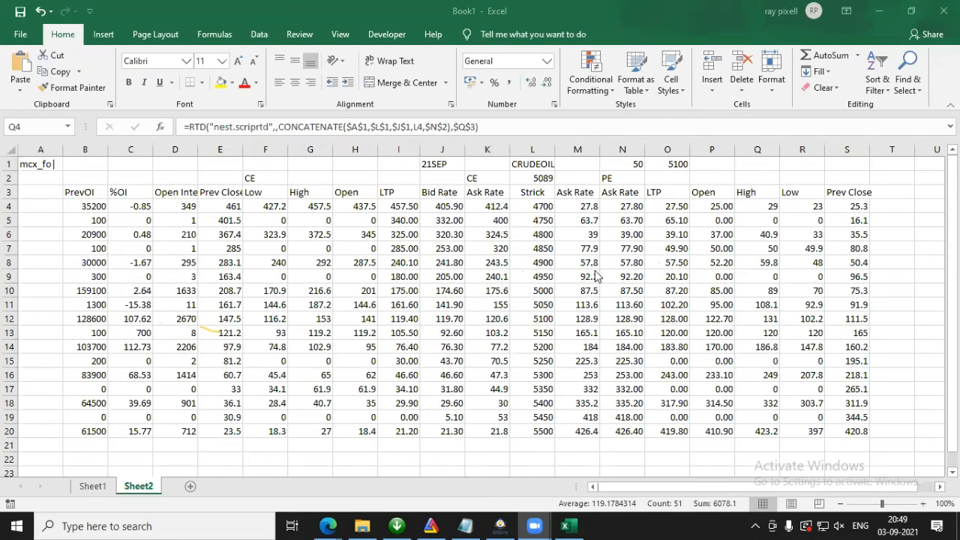
Step: Copy the RTD formula for the NIFTY30SEP21FUT LTP from G2 on Sheet1
left_click(574, 316)
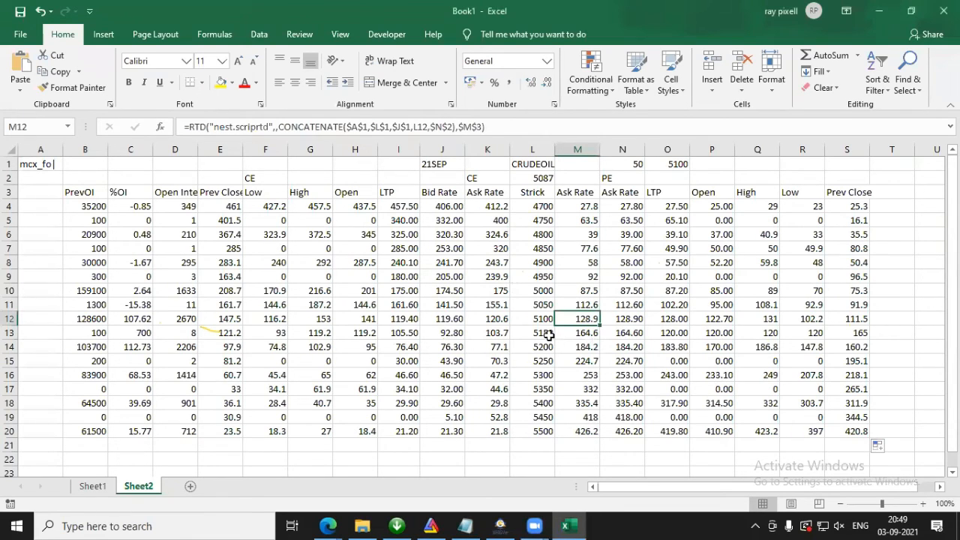
left_click(546, 319)
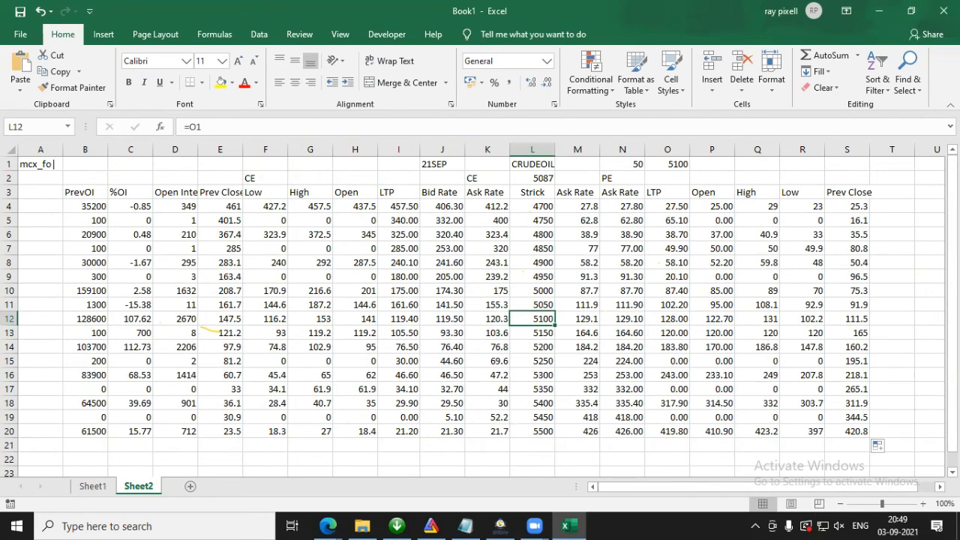
left_click(93, 487)
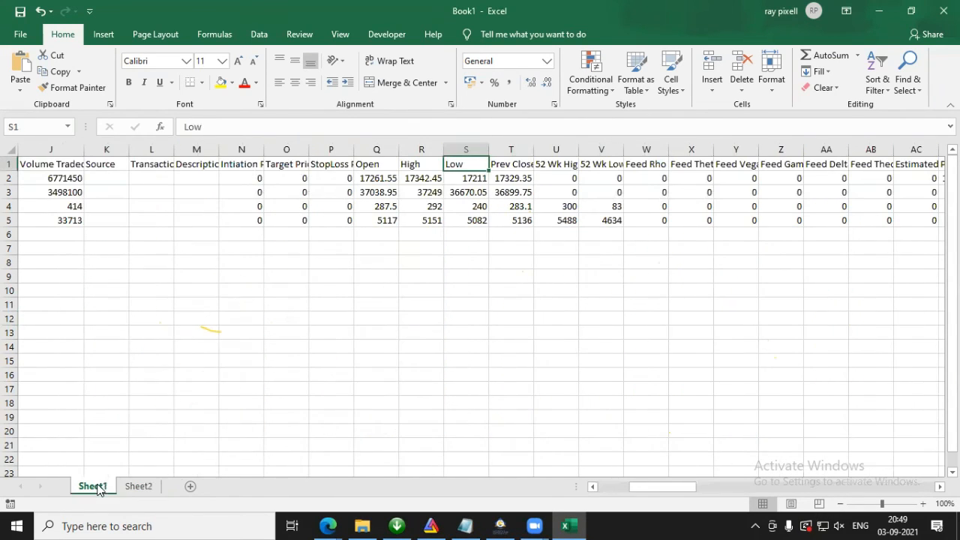
left_click_drag(680, 488, 467, 472)
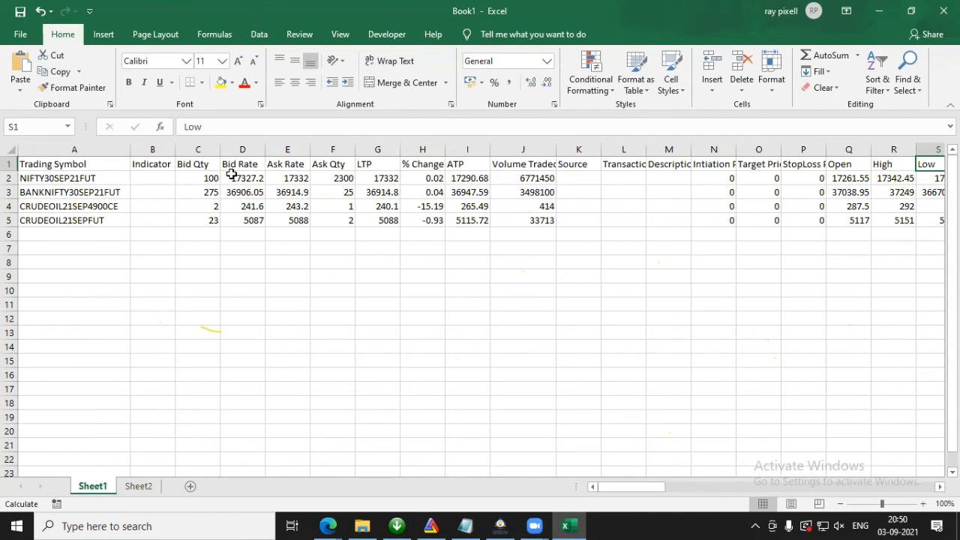
left_click(374, 178)
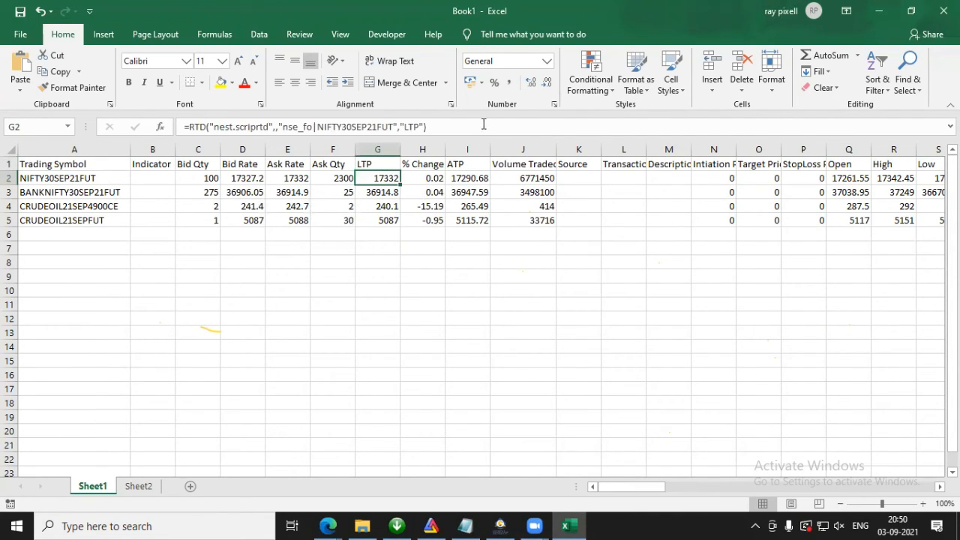
left_click_drag(484, 124, 6, 120)
key("Escape")
Step: Replace the CRUDEOIL future formula in L2 on Sheet2 with the copied NIFTY30SEP21FUT LTP formula
left_click(138, 486)
left_click(541, 179)
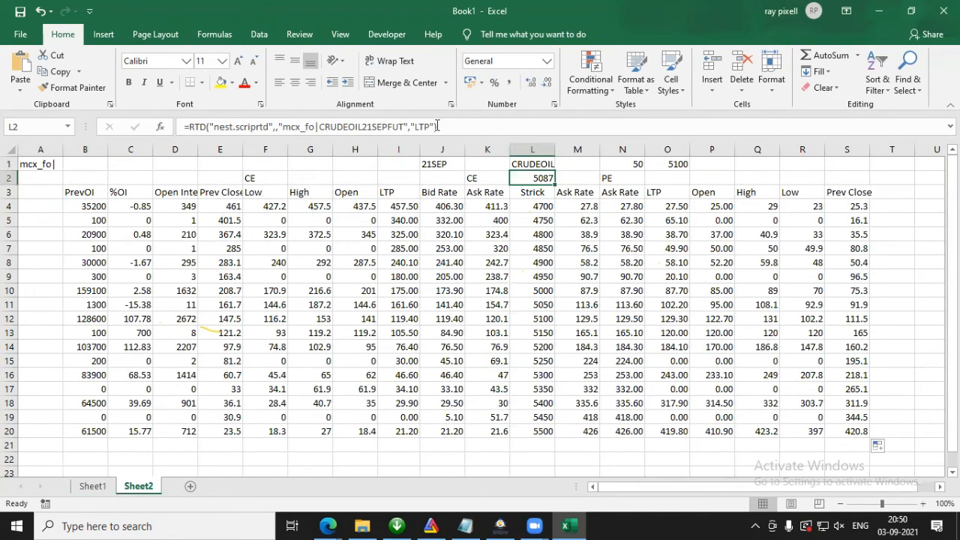
left_click_drag(436, 122, 6, 125)
type("=RTD(\"nest.scriptrtd\",,\"nse_fo|NIFTY30SEP21FUT\",\"LTP\")")
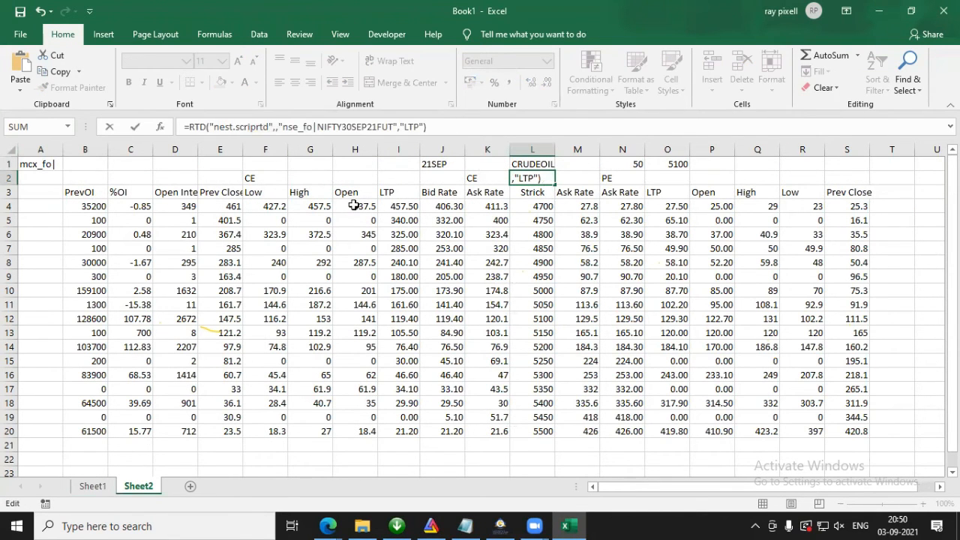
key("Return")
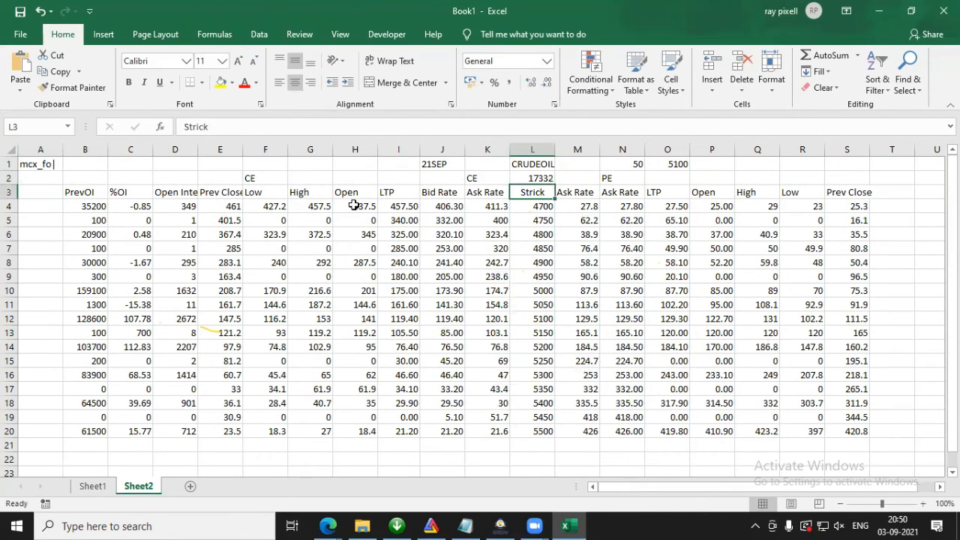
Step: Set the base strike in O1 to 17350
left_click(678, 160)
type("17350")
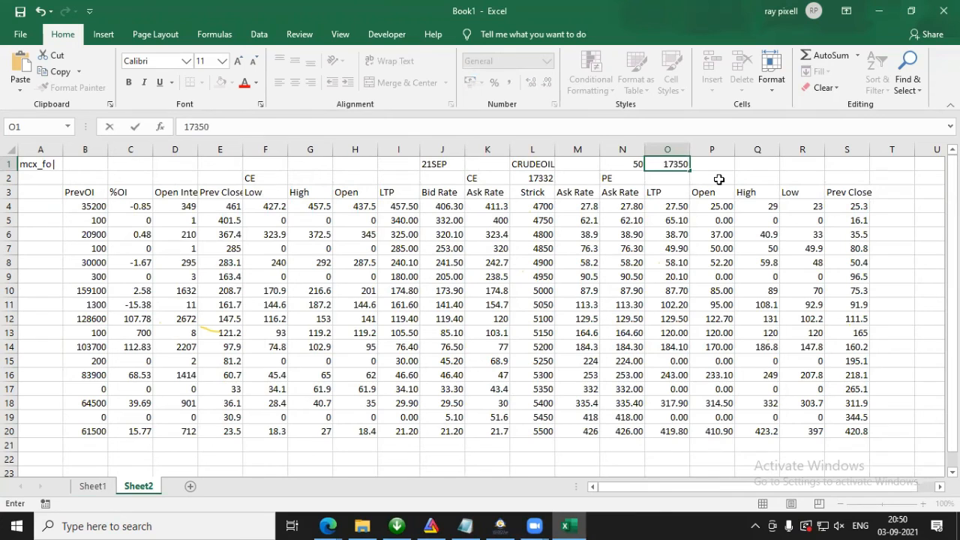
key("Return")
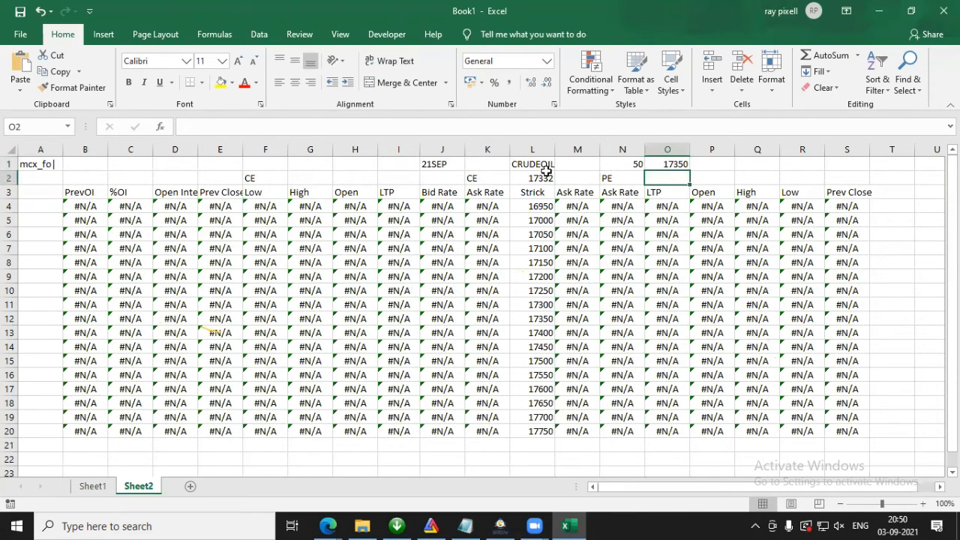
Step: Change the symbol in L1 to NIFTY
left_click(547, 165)
left_click_drag(365, 128, 5, 120)
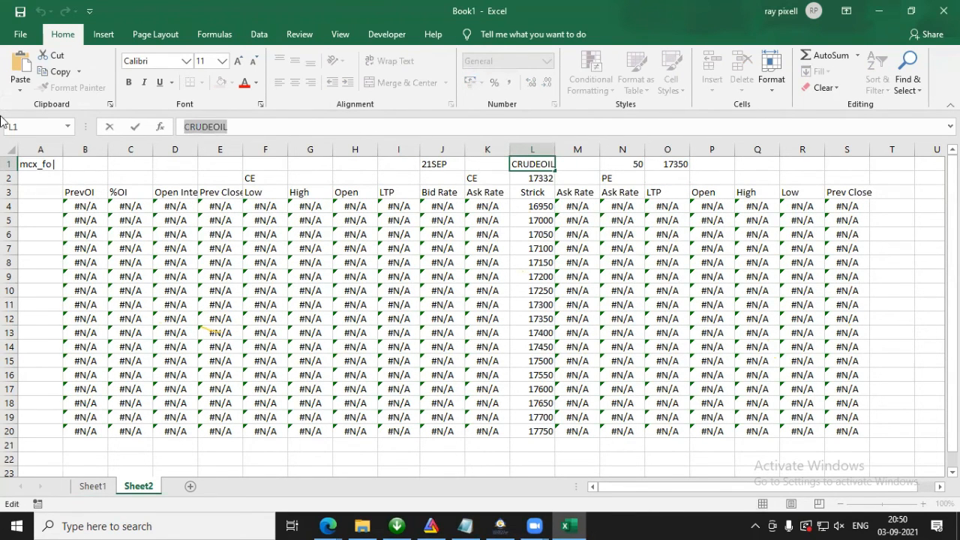
type("NIFTY")
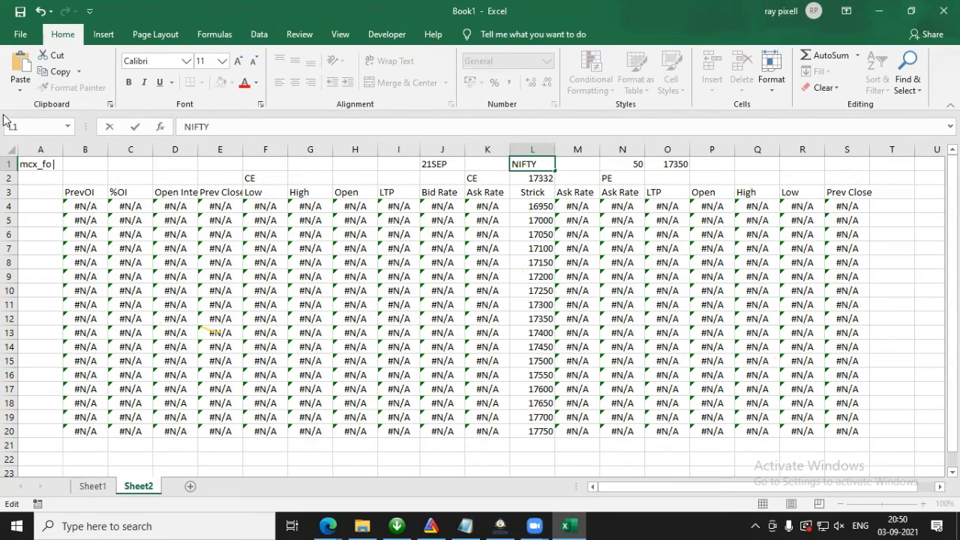
key("Return")
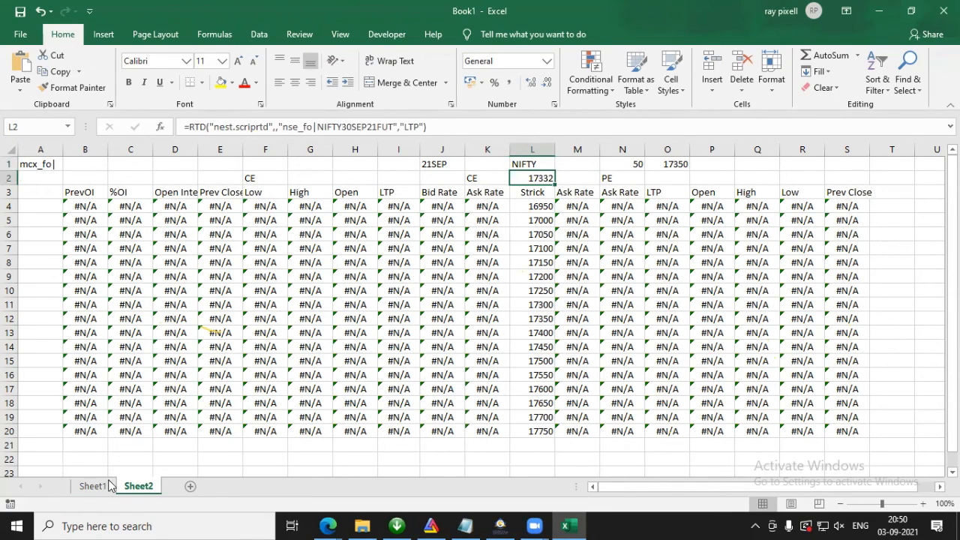
Step: Change the expiry in J1 on Sheet2 to 09SEP
left_click(433, 161)
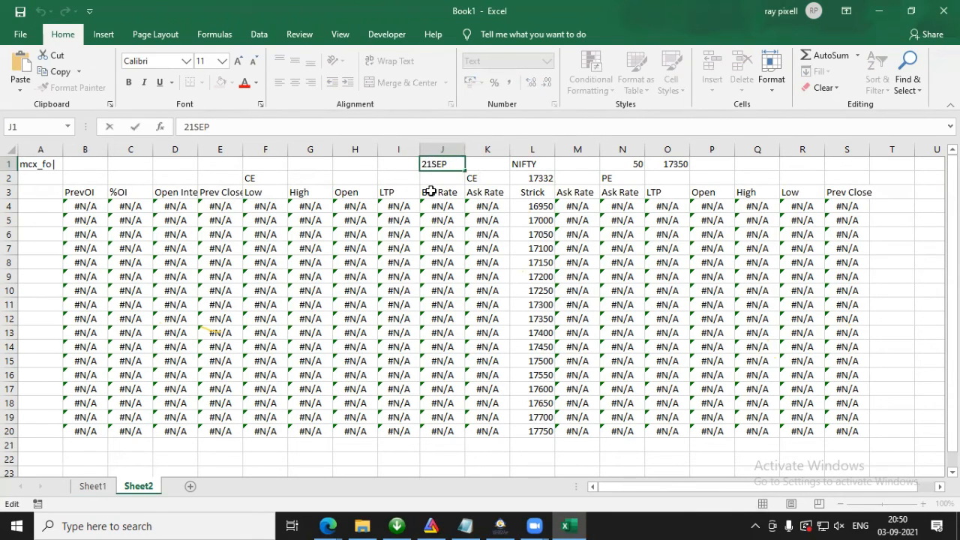
key("BackSpace")
key("BackSpace")
type("09")
key("Return")
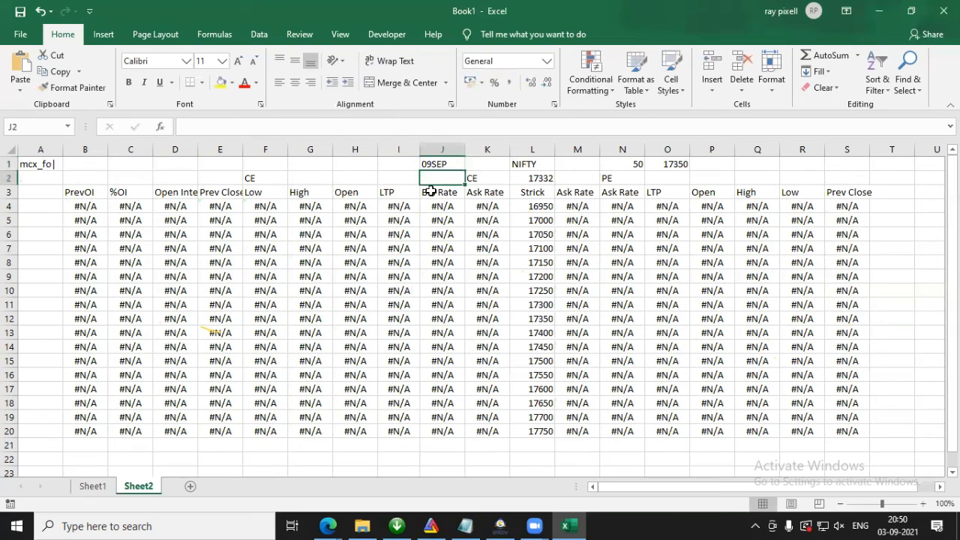
left_click(441, 163)
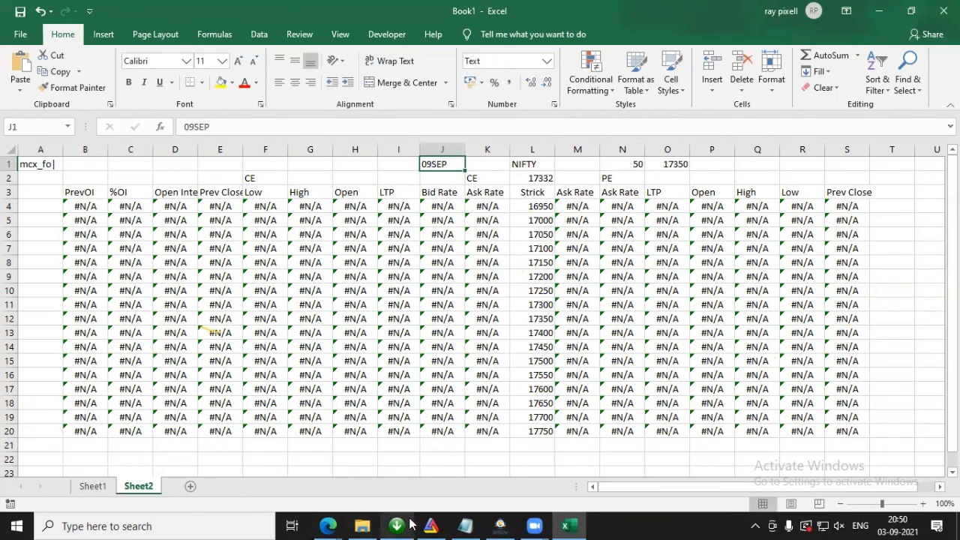
Step: Switch to NEST Trader and set the scrip selection to the NFO exchange with the NIFTY symbol
left_click(500, 526)
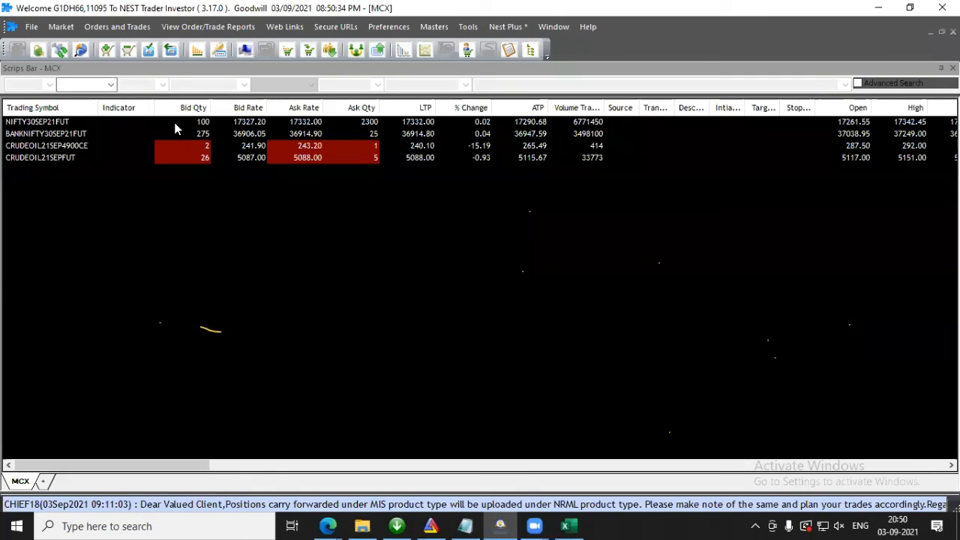
left_click(110, 85)
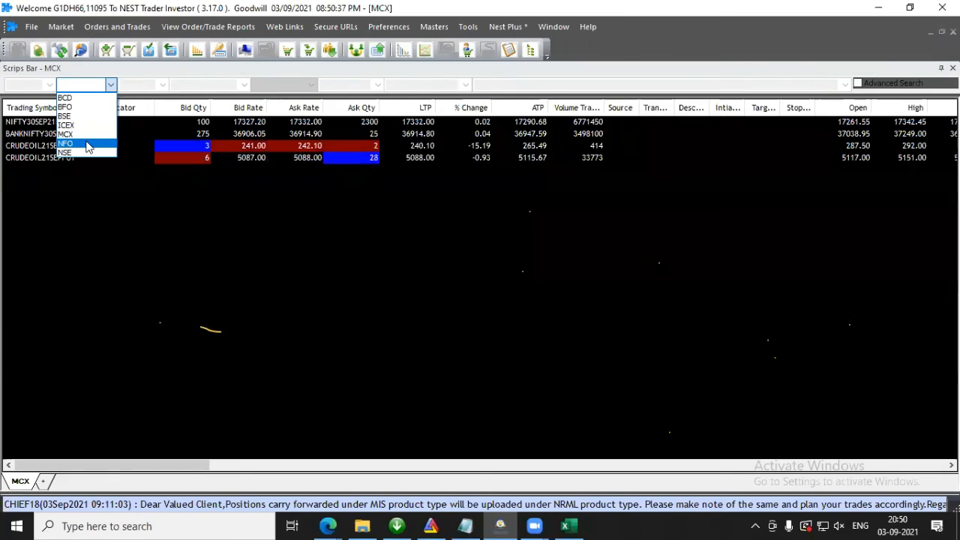
left_click(88, 144)
left_click(244, 84)
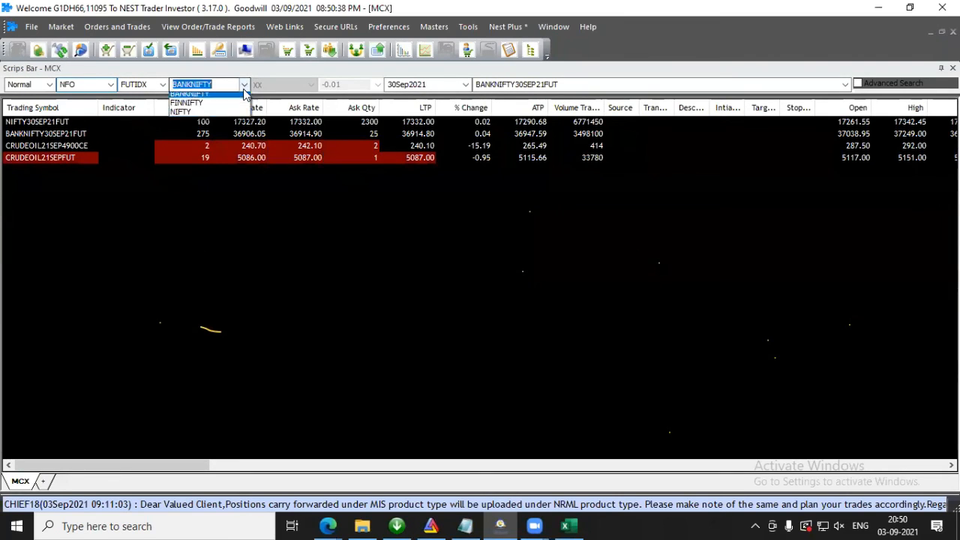
left_click(199, 113)
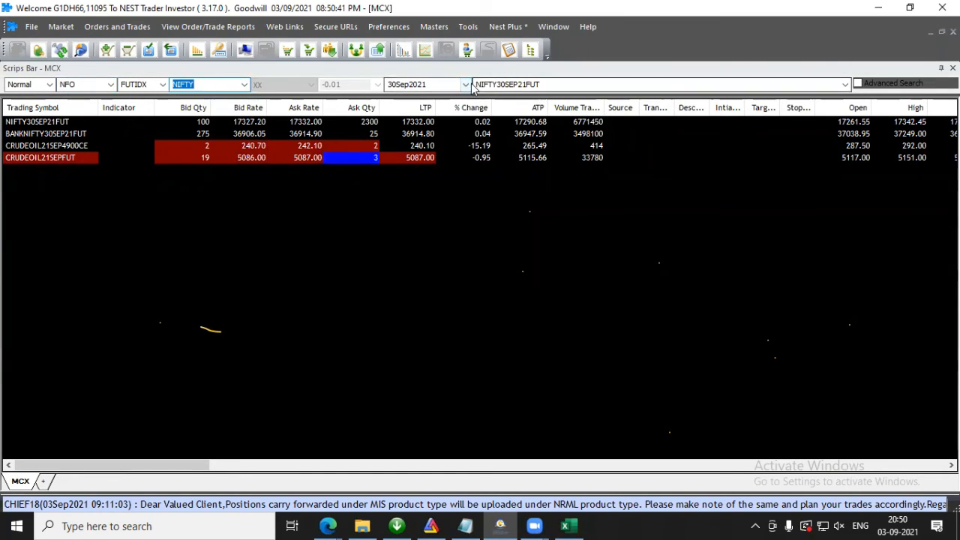
Step: Add the NIFTY OPTIDX 17000 CE contract with the 09Sep2021 expiry to the MCX market watch
left_click(161, 85)
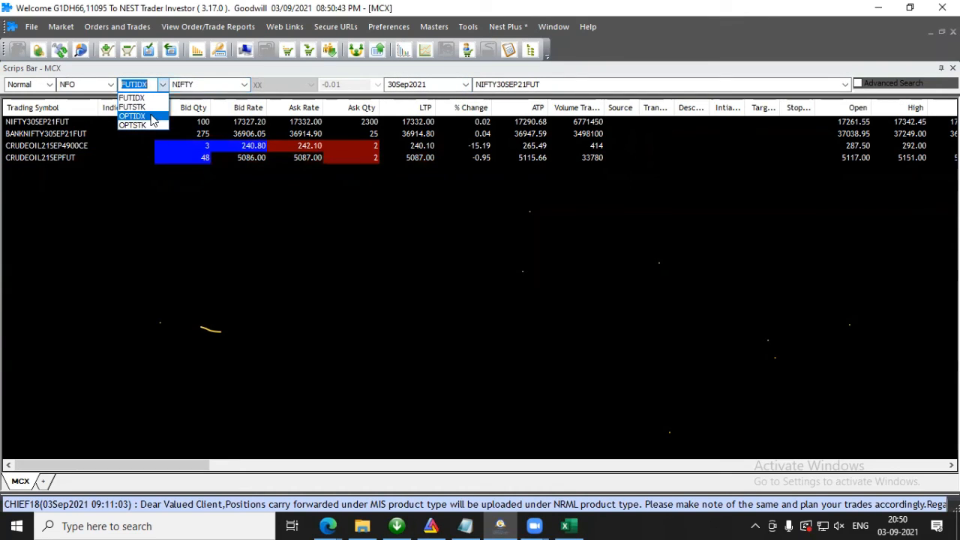
left_click(151, 116)
left_click(244, 85)
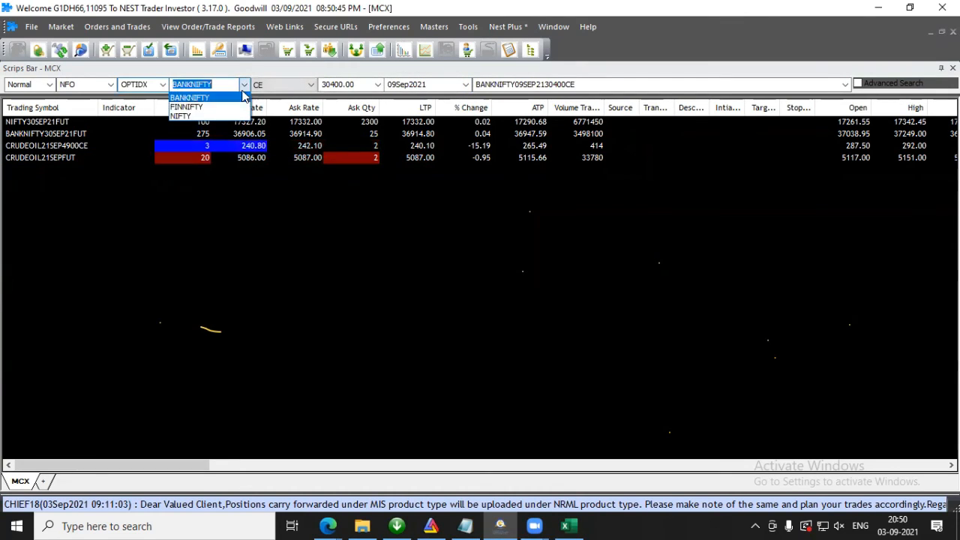
left_click(223, 117)
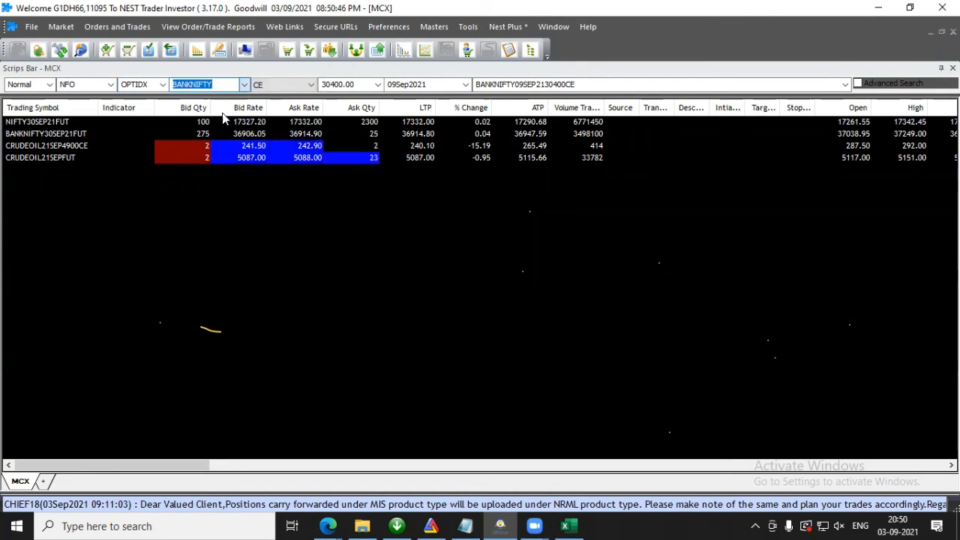
left_click(378, 84)
left_click_drag(379, 123, 377, 271)
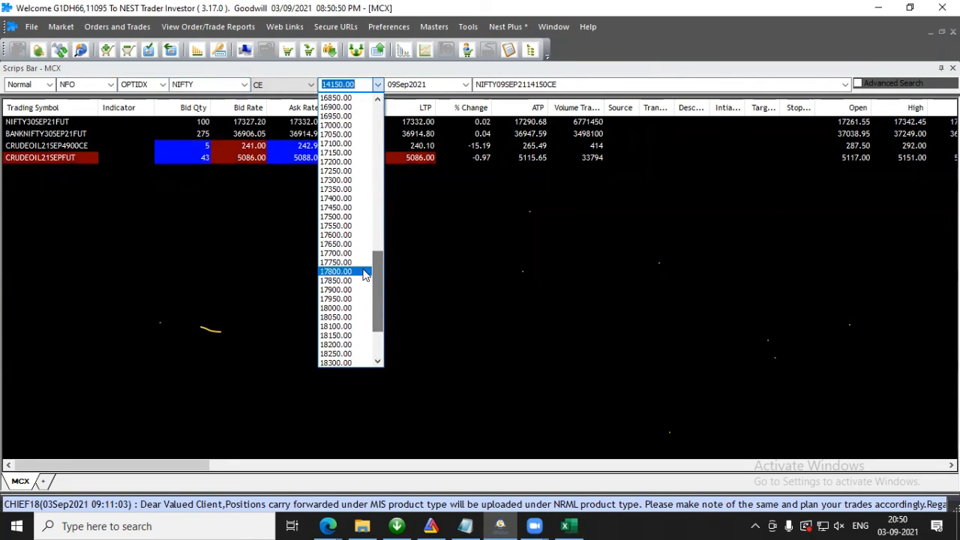
left_click(330, 125)
key("Return")
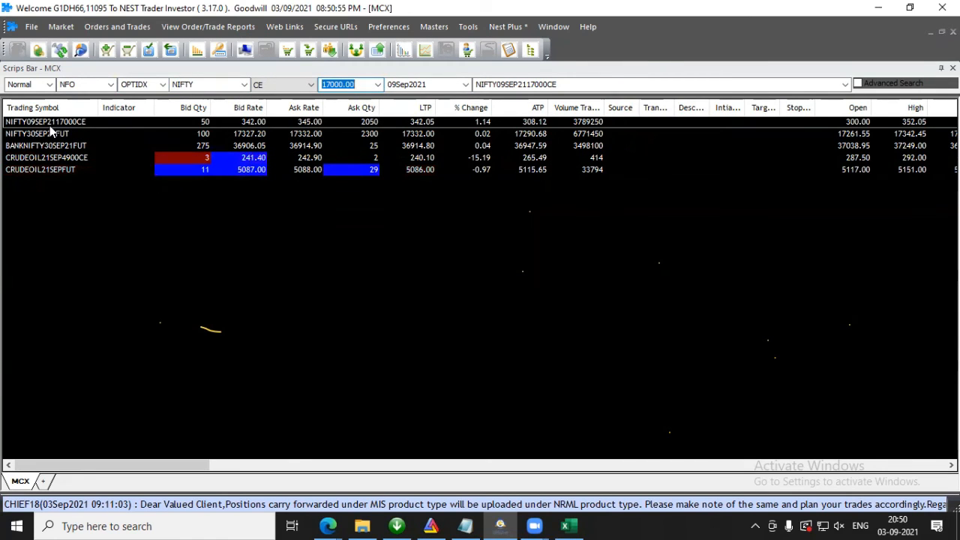
Step: Return to Excel and extend the expiry in J1 with the year so it reads 09SEP21
left_click(879, 9)
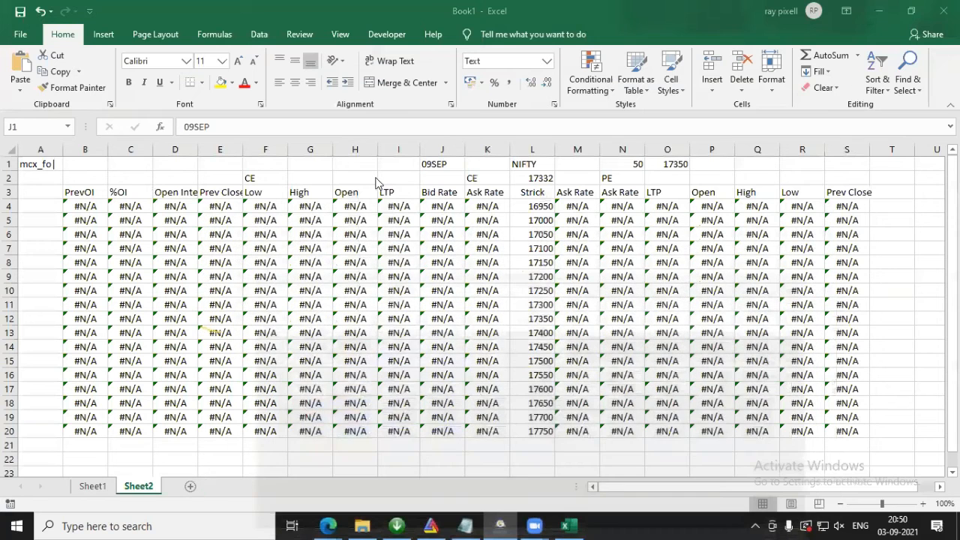
left_click(450, 164)
double_click(450, 164)
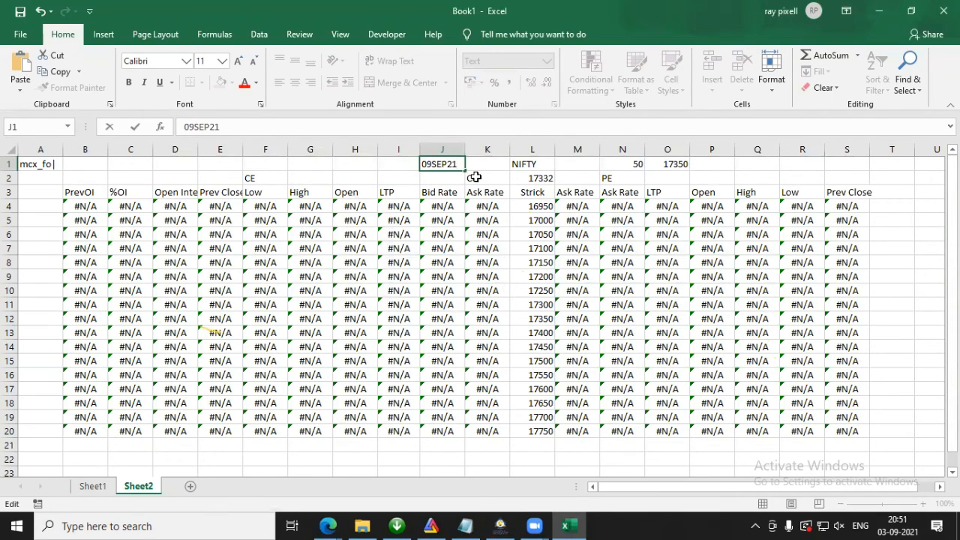
key("Return")
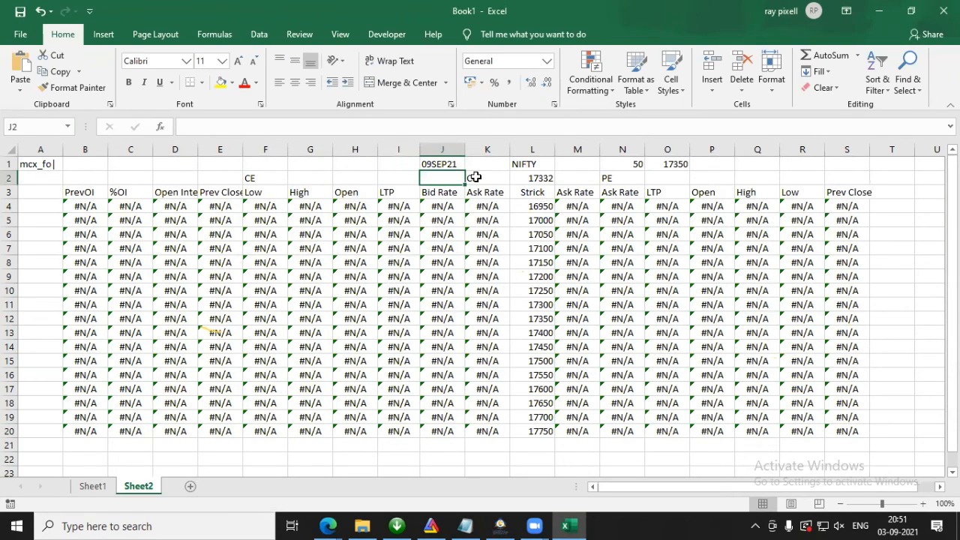
Step: Replace the exchange prefix in A1 with nse_fo| copied from the RTD formula in L2
left_click(34, 165)
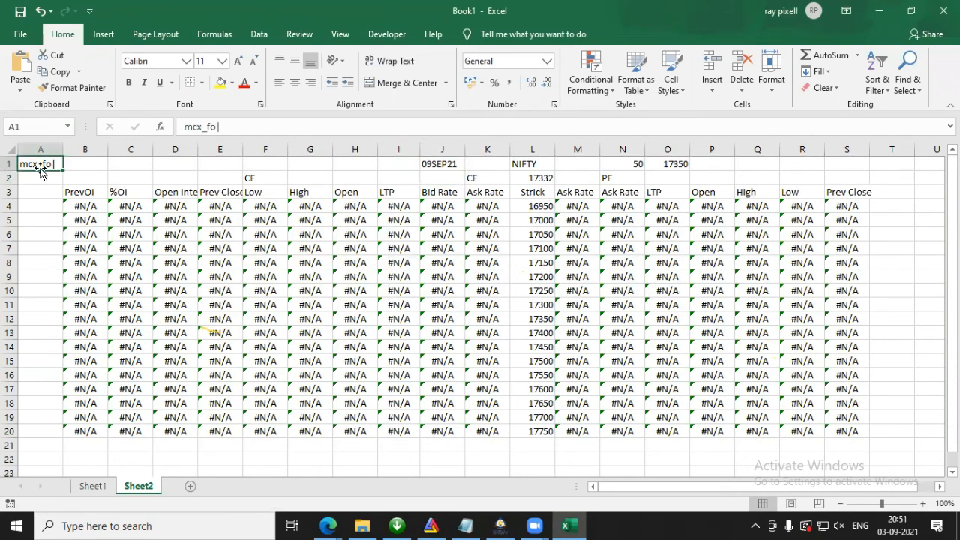
left_click(536, 174)
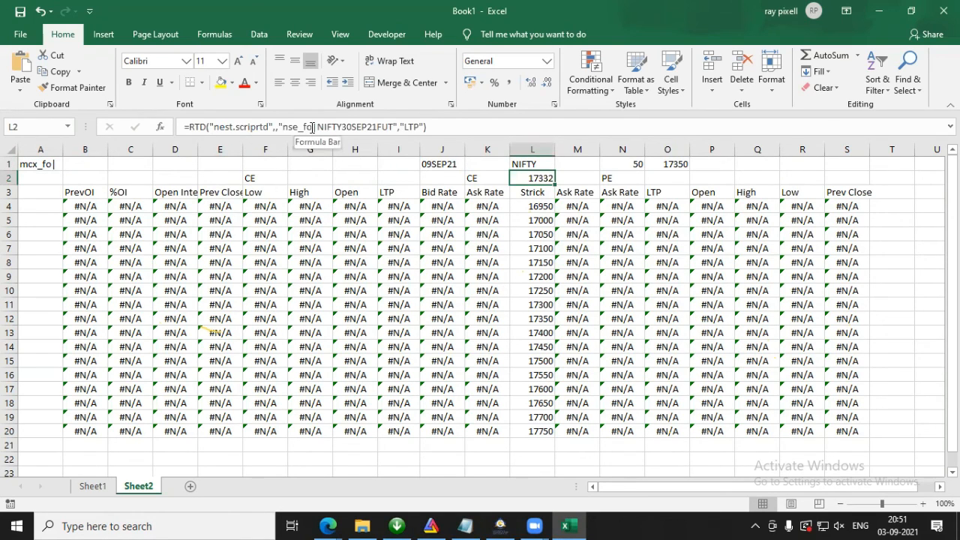
left_click_drag(316, 127, 285, 128)
key("ctrl+c")
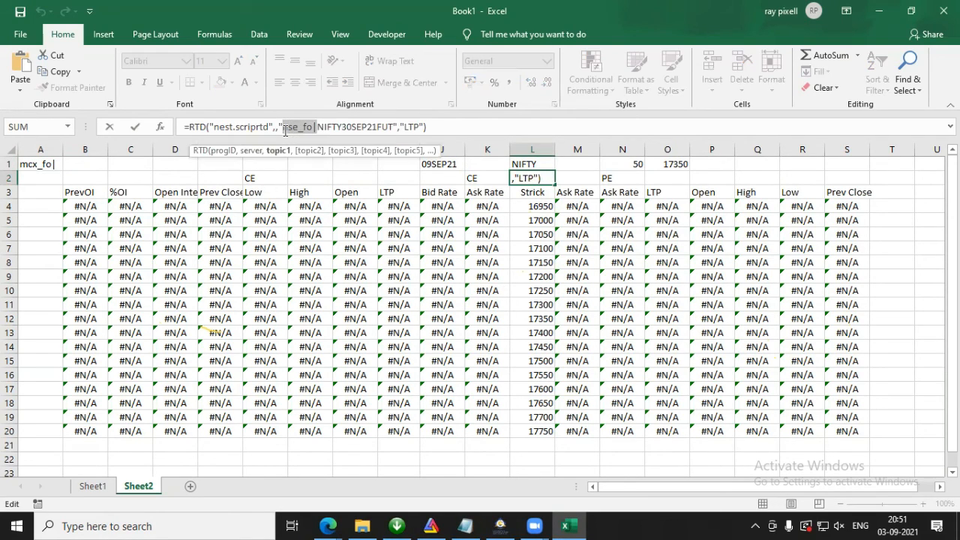
key("Escape")
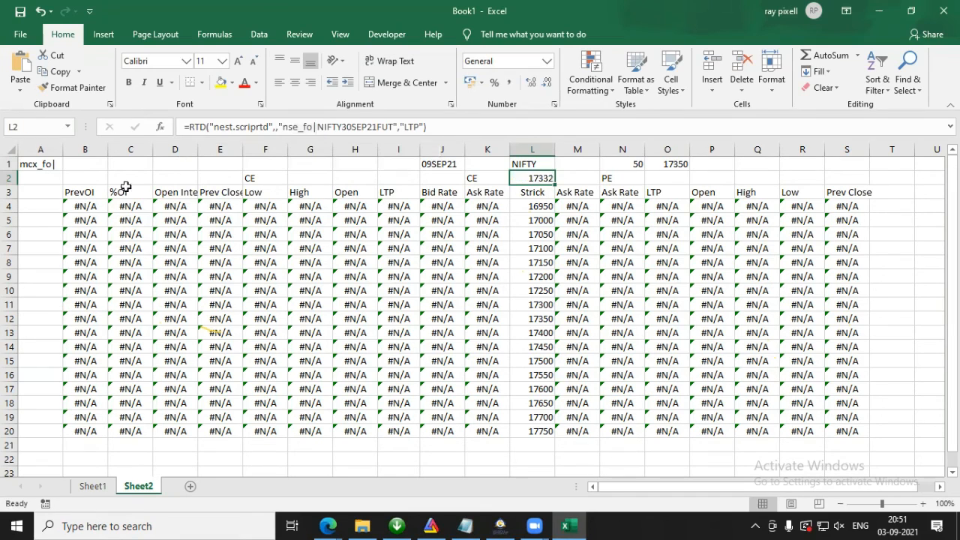
left_click(43, 164)
left_click_drag(229, 127, 183, 127)
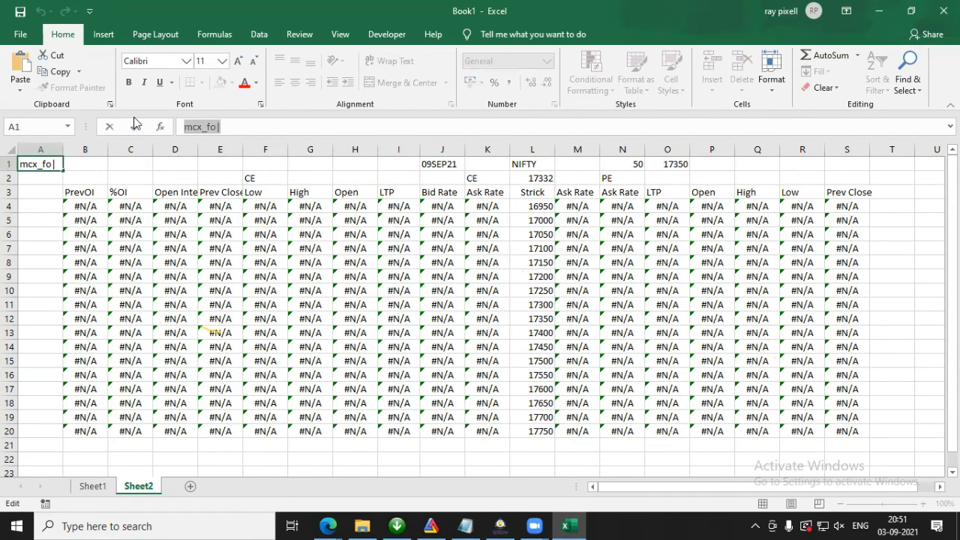
key("ctrl+v")
key("Return")
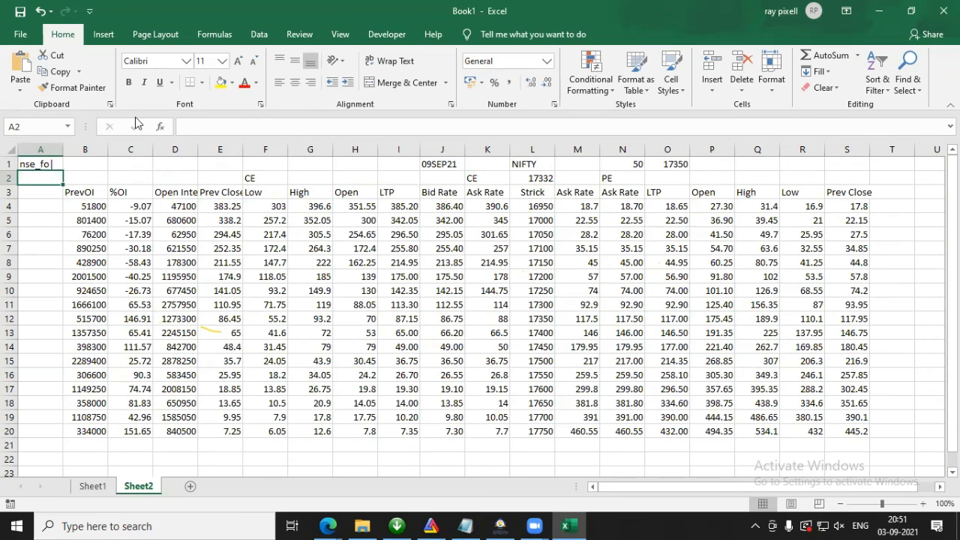
Step: Edit the RTD formula in L2 to reference BANKNIFTY30SEP21FUT instead of the NIFTY future
left_click(536, 162)
left_click(533, 178)
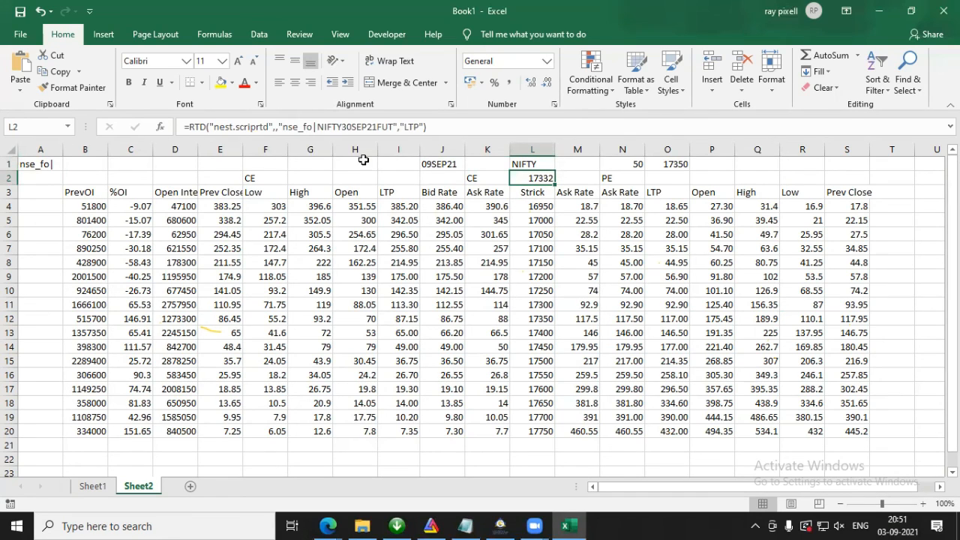
left_click(317, 128)
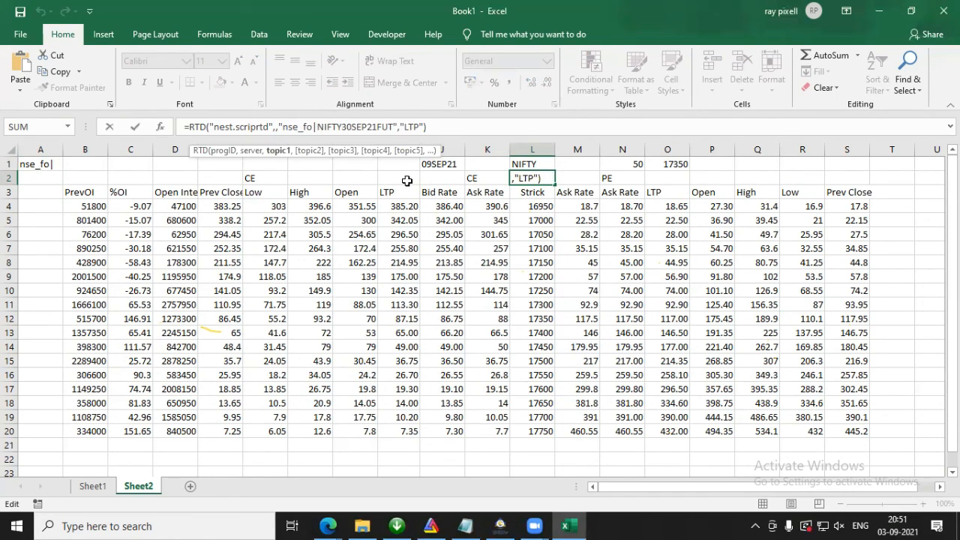
type("BANK")
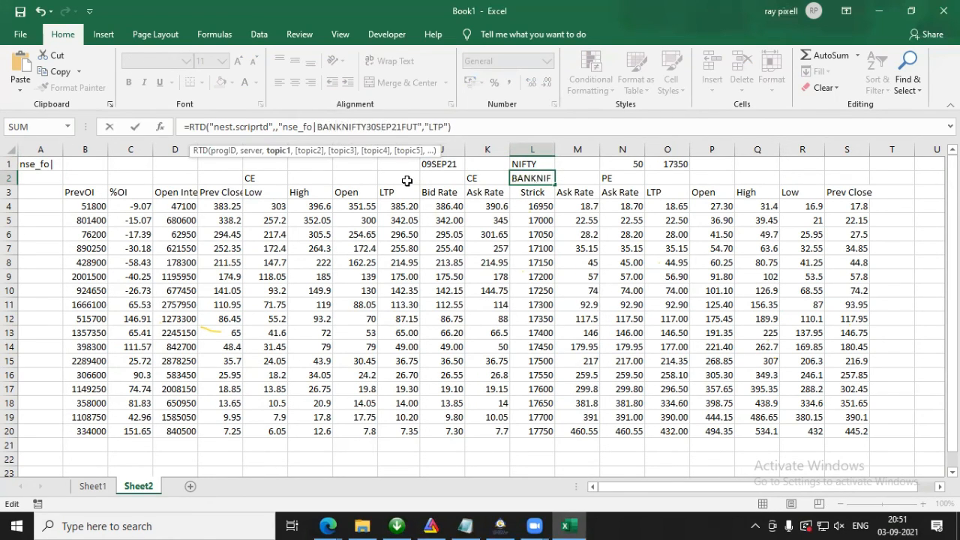
key("Return")
left_click(529, 178)
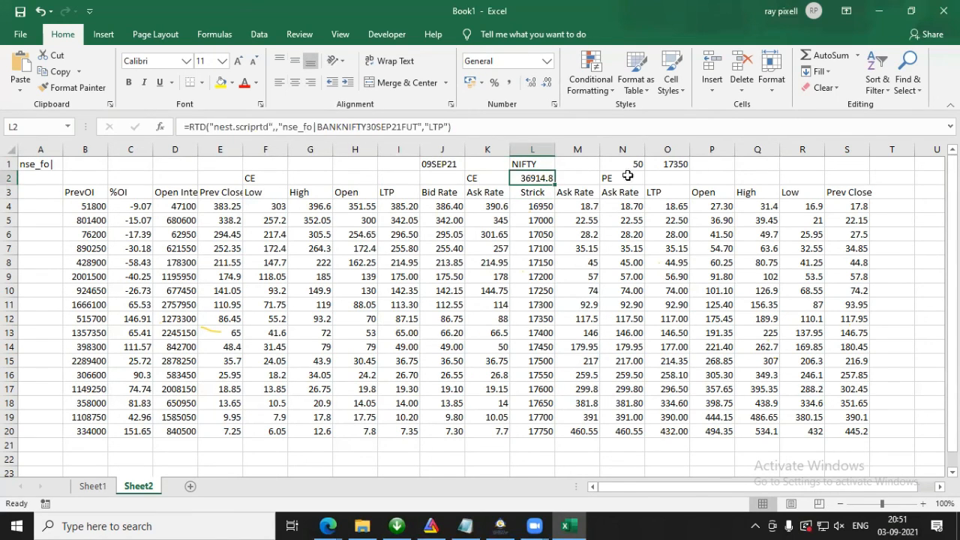
Step: Set the base strike in O1 to 36900 and the strike interval in N1 to 100
left_click(682, 166)
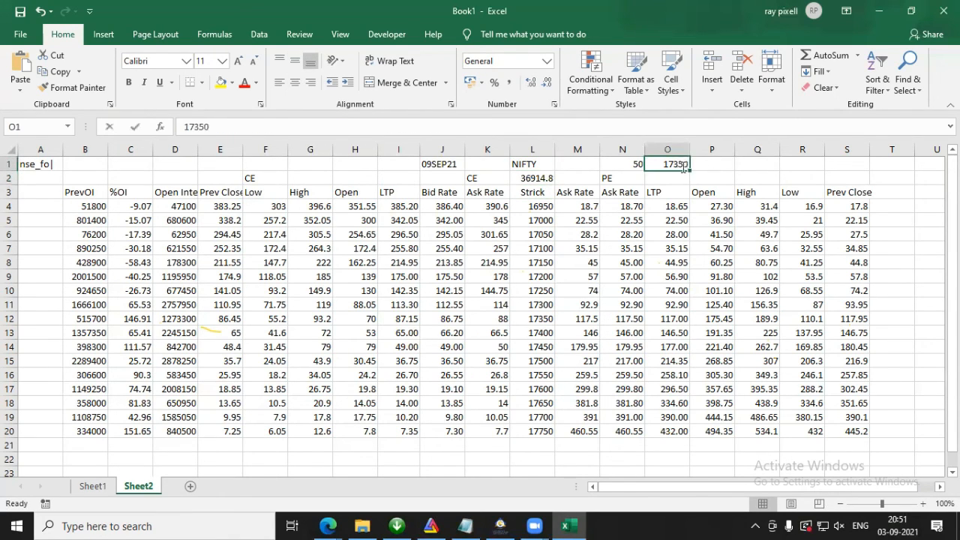
type("36900")
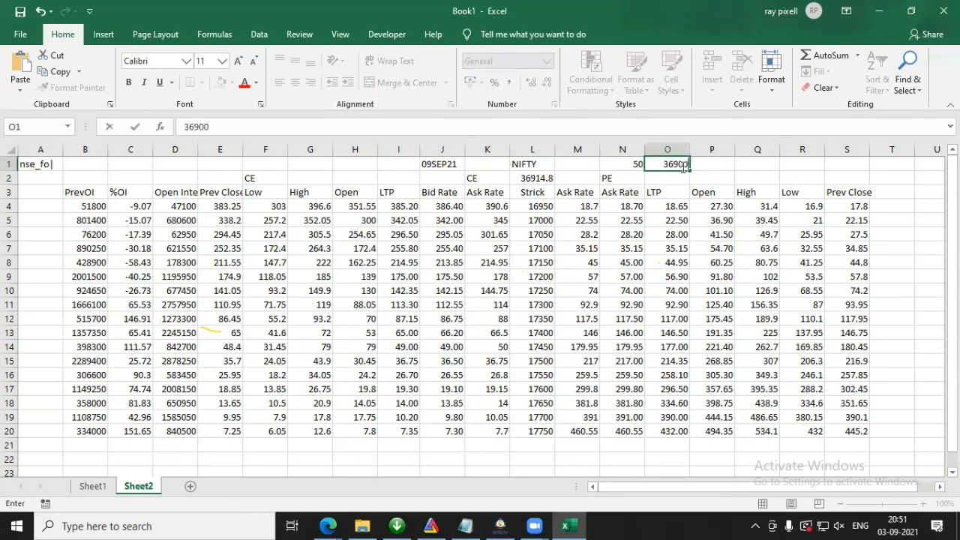
key("Return")
left_click(623, 163)
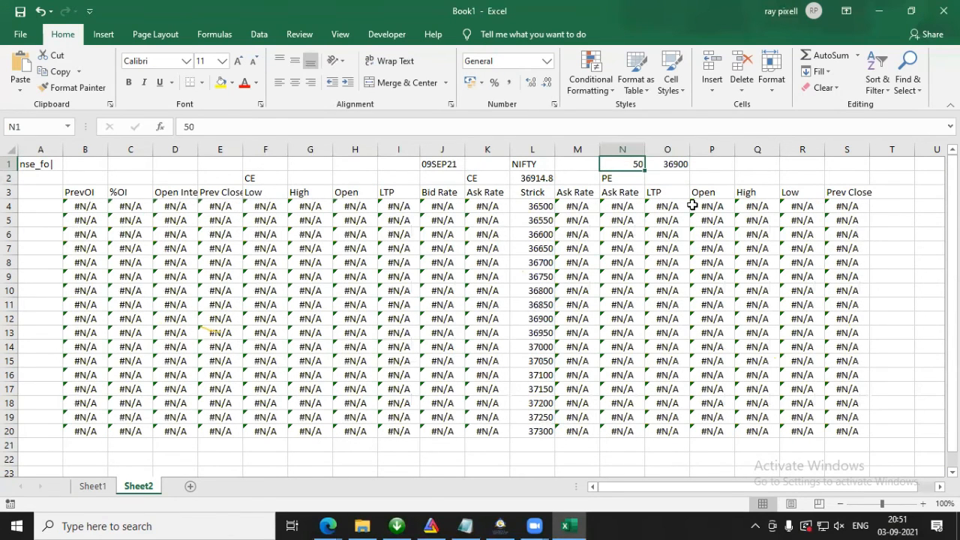
type("100")
key("Return")
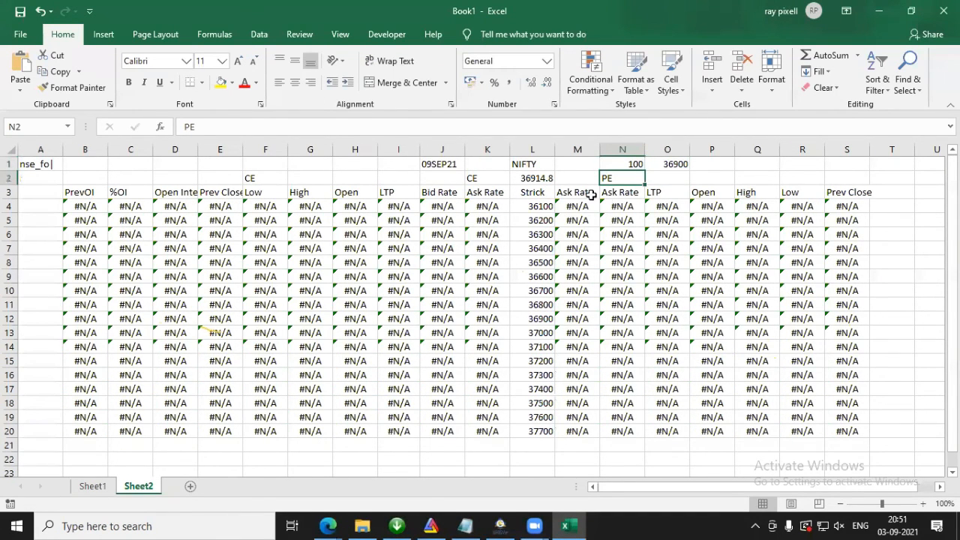
Step: Change the symbol in L1 to BANKNIFTY
left_click(519, 162)
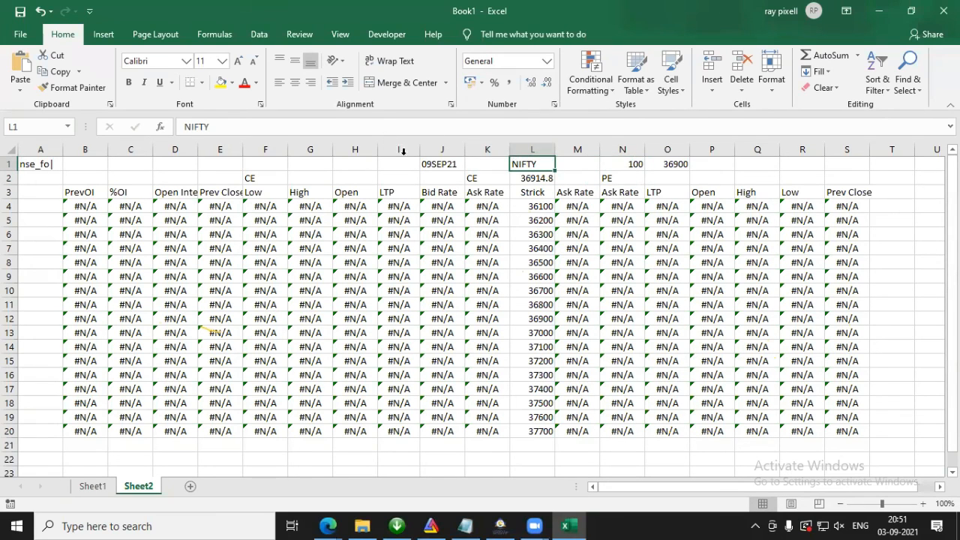
double_click(515, 163)
type("BANK")
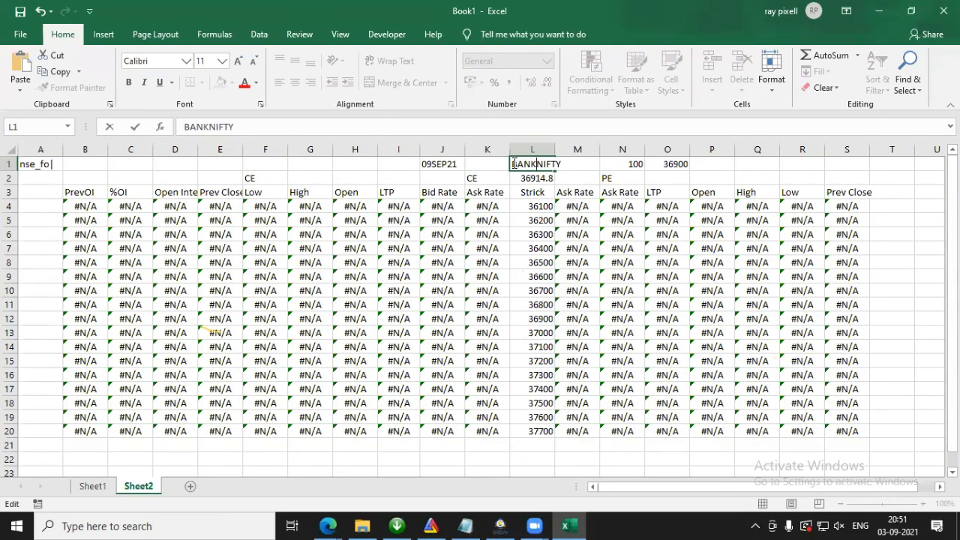
key("Return")
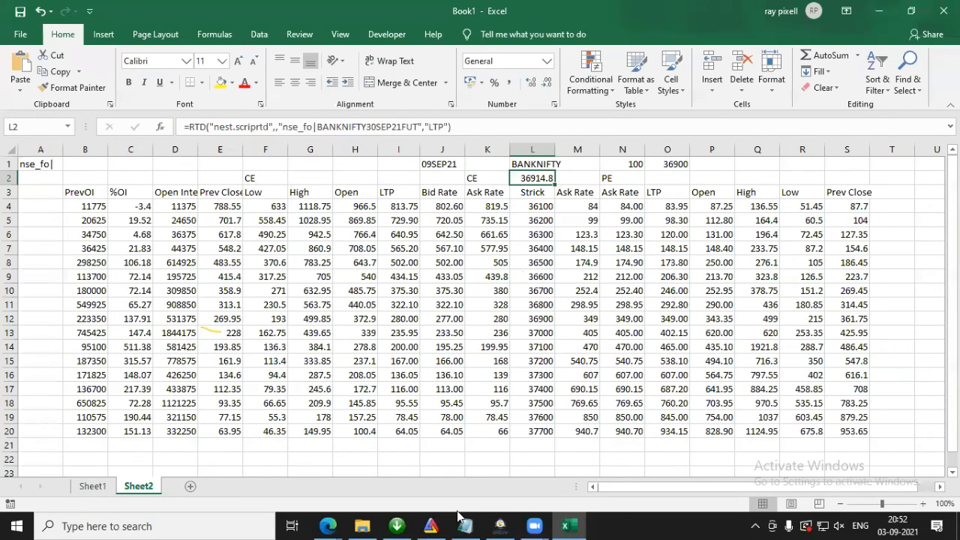
Step: Switch to NEST Trader and add the NFO FUTSTK contract ADANIENT with expiry 30Sep2021 to the MCX market watch
left_click(500, 526)
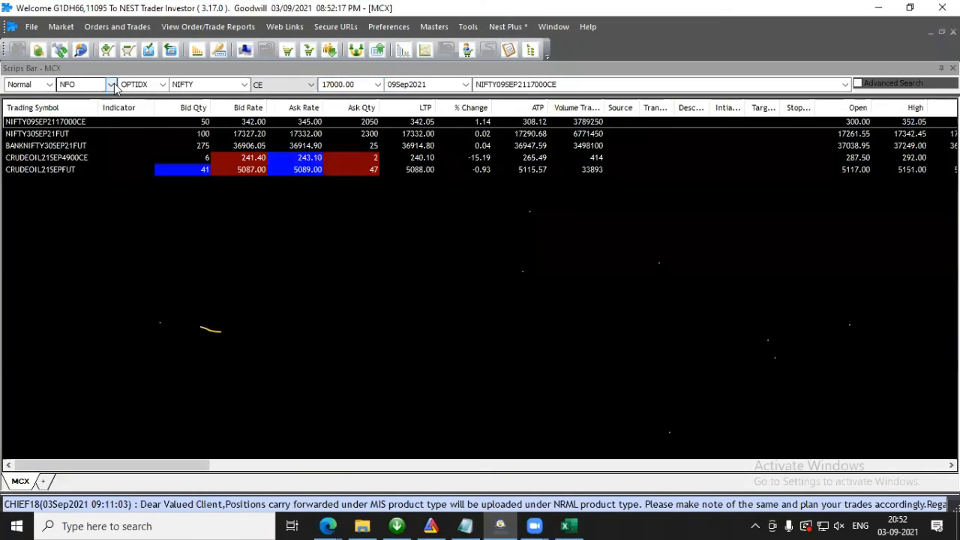
left_click(111, 84)
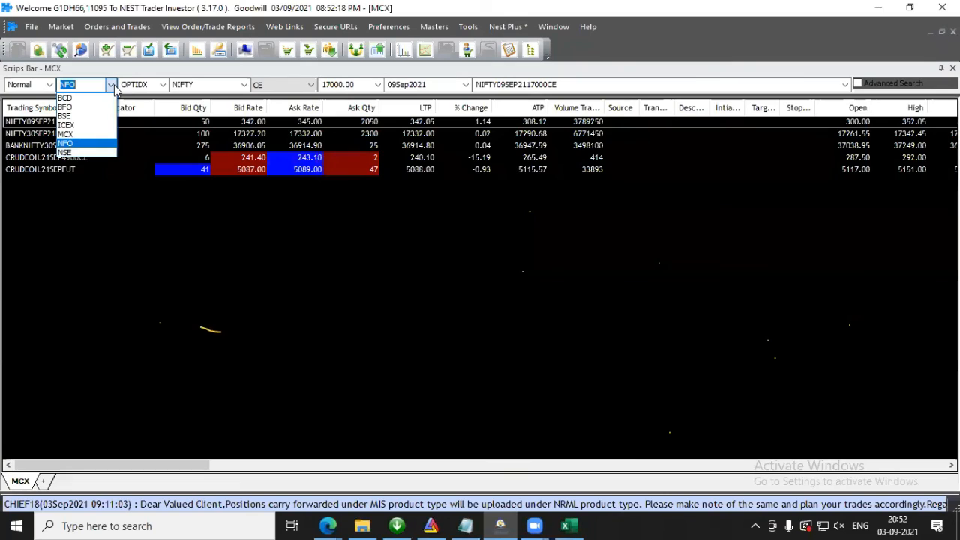
left_click(91, 144)
left_click(163, 84)
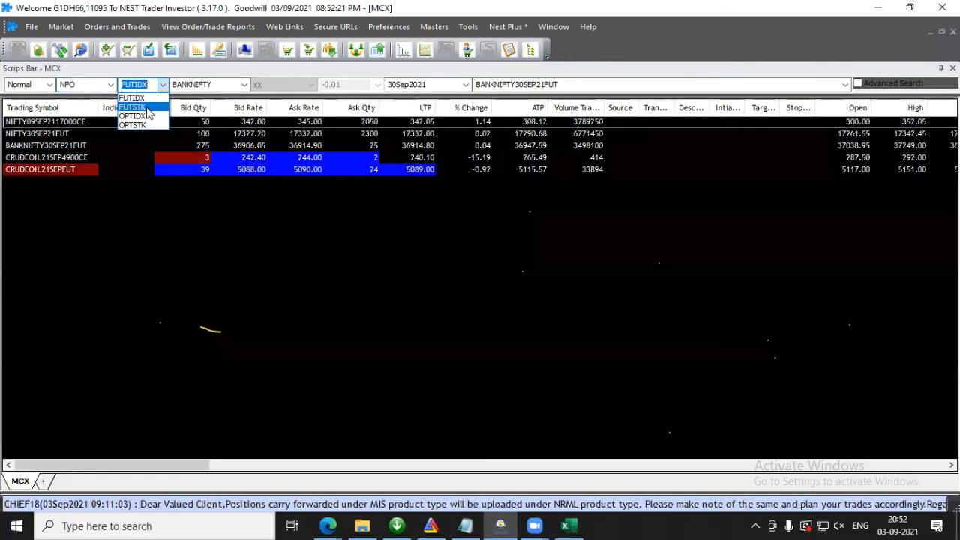
left_click(147, 108)
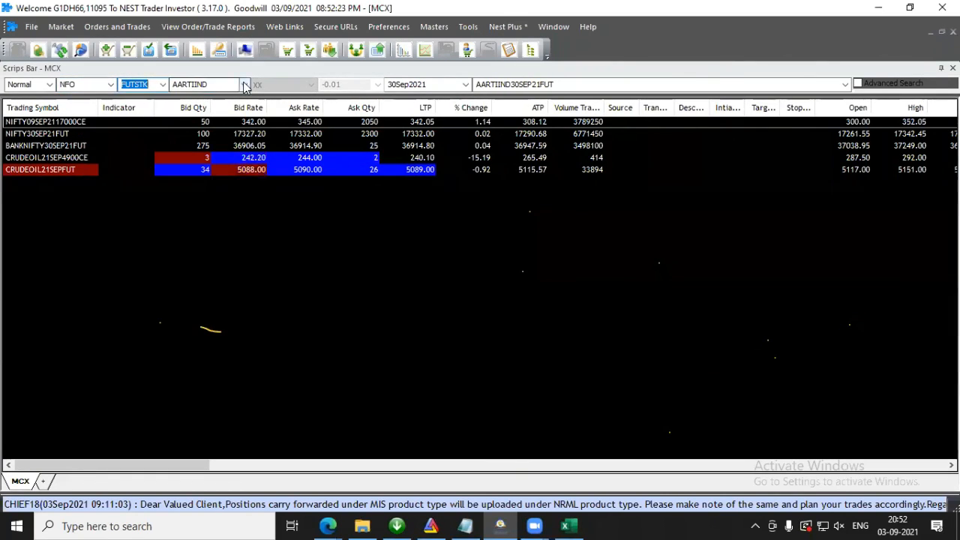
left_click(244, 85)
left_click(210, 125)
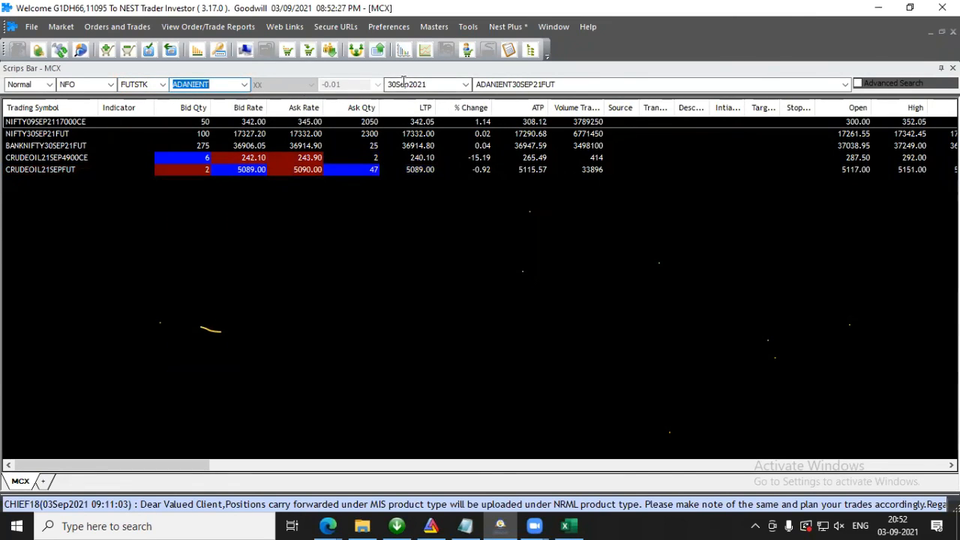
left_click(440, 84)
key("Return")
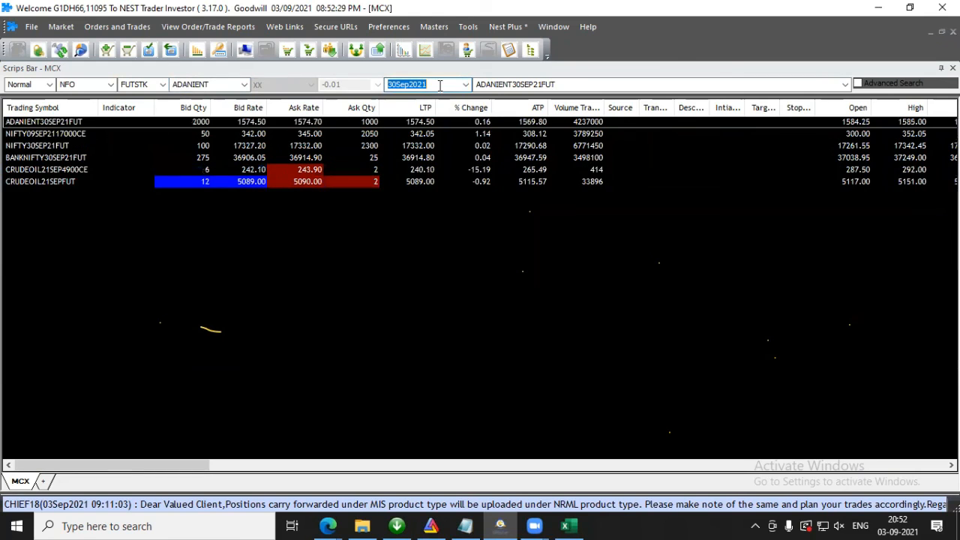
Step: Copy the market watch as an Excel link and paste it into Sheet1 of Book1 starting at A1
right_click(76, 126)
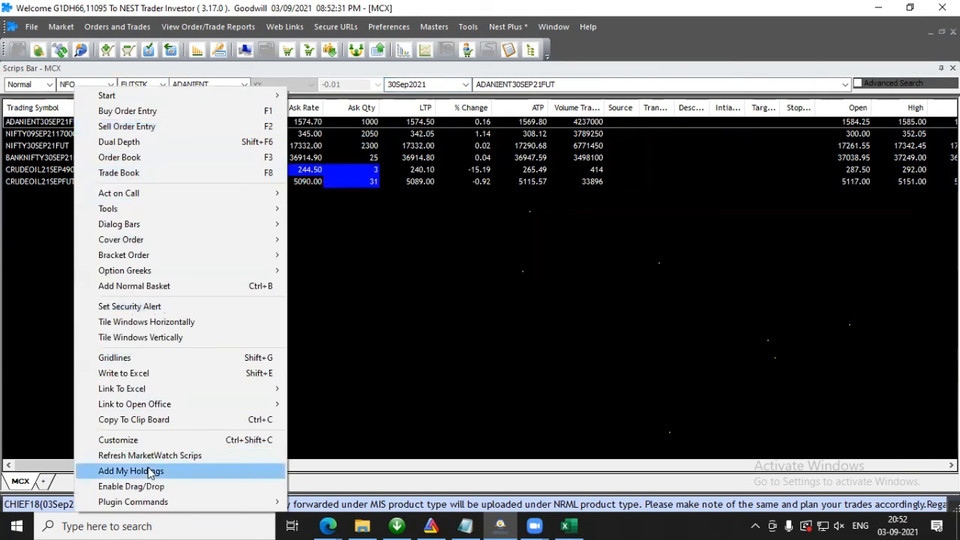
mouse_move(142, 388)
left_click(313, 420)
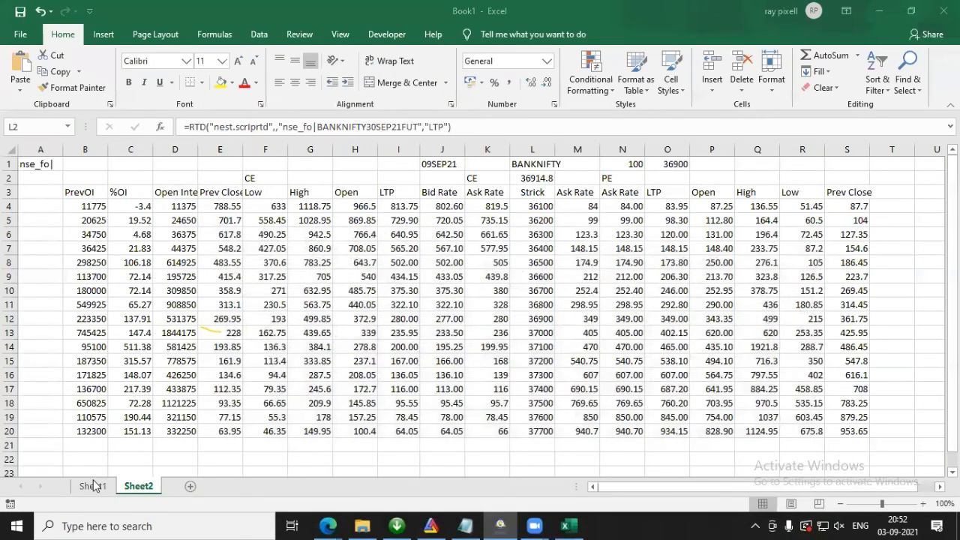
left_click(93, 487)
left_click(48, 165)
key("ctrl+v")
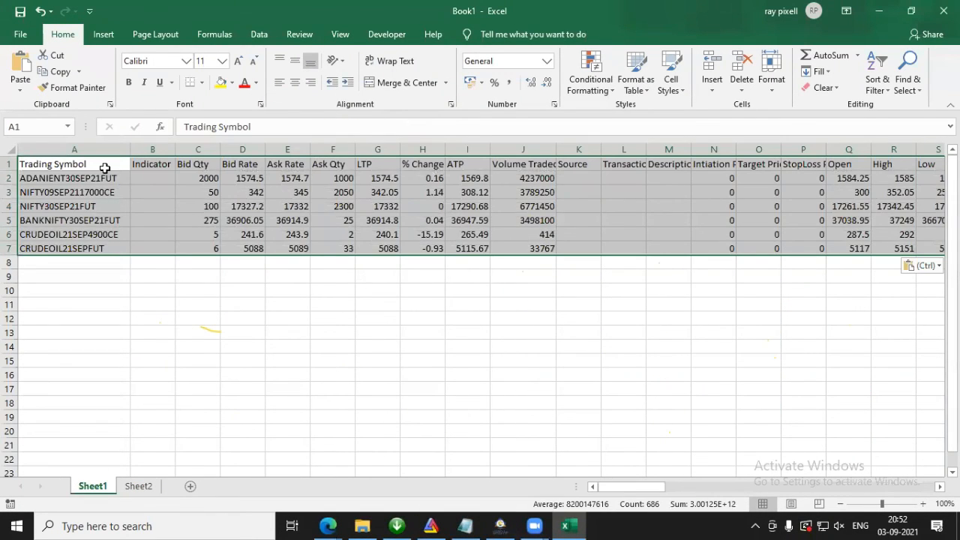
Step: Replace the RTD formula in Sheet2 cell L2 with the ADANIENT30SEP21FUT LTP formula copied from Sheet1 cell G2
left_click(98, 180)
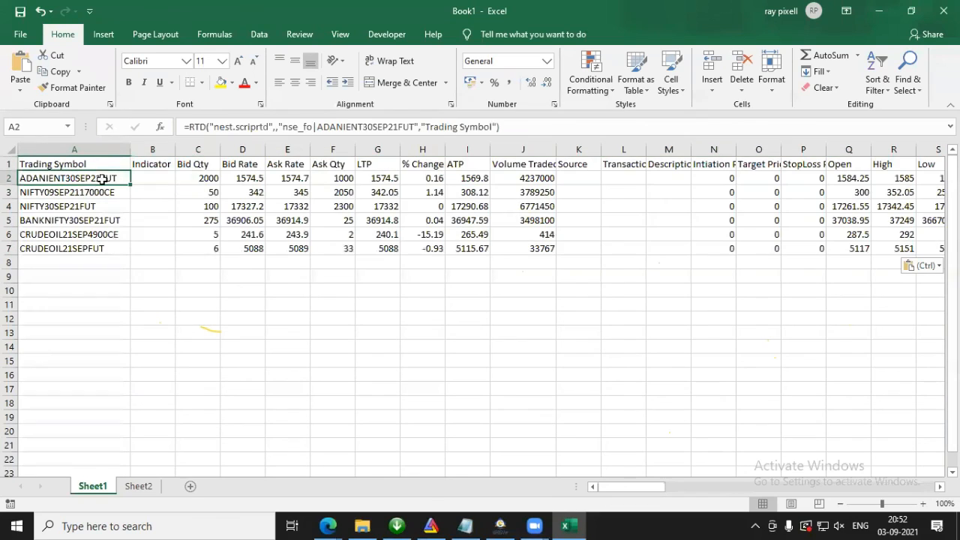
left_click(382, 180)
left_click_drag(454, 126, 6, 105)
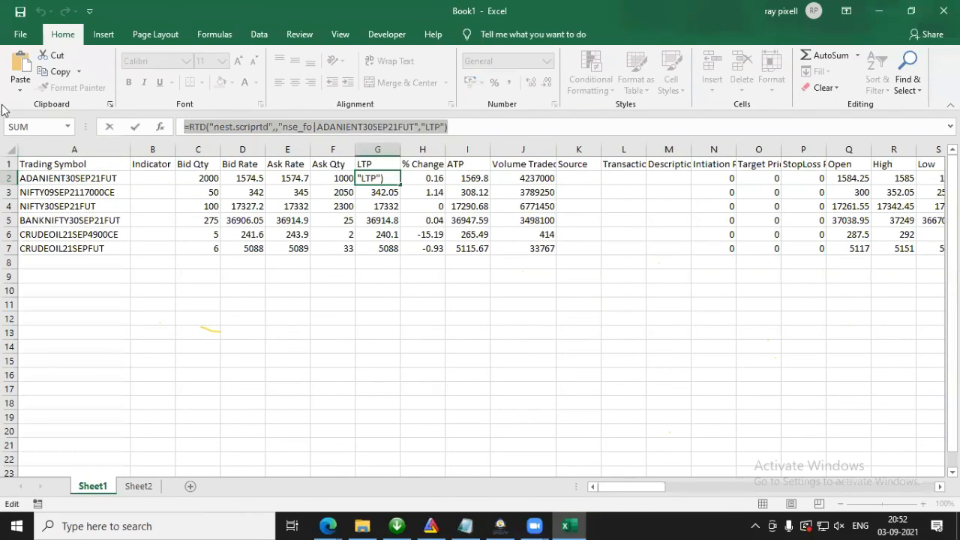
key("Escape")
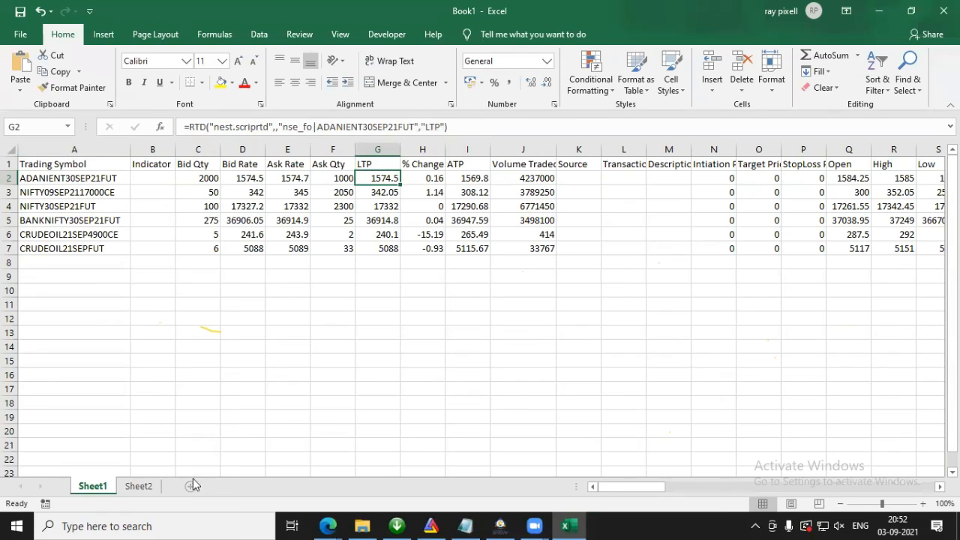
left_click(140, 488)
left_click_drag(494, 129, 9, 113)
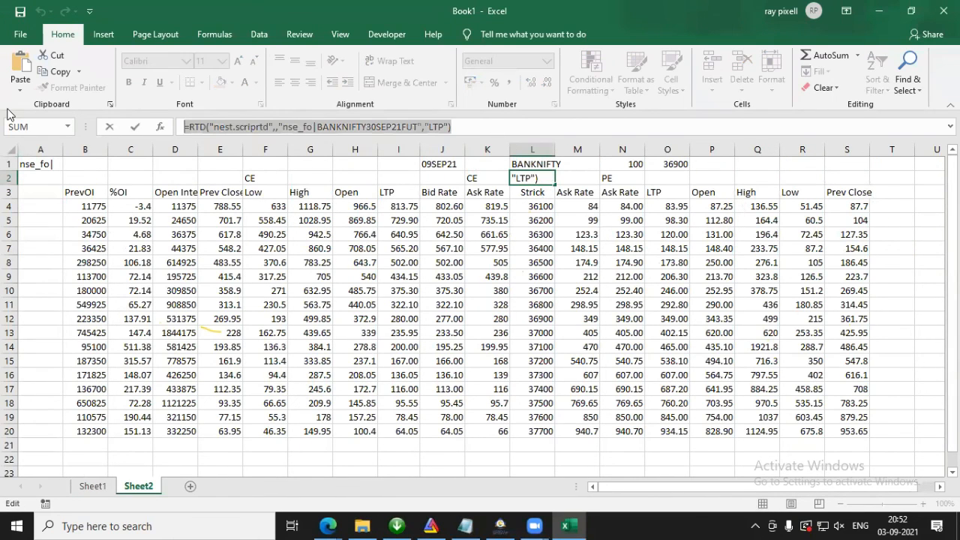
key("Return")
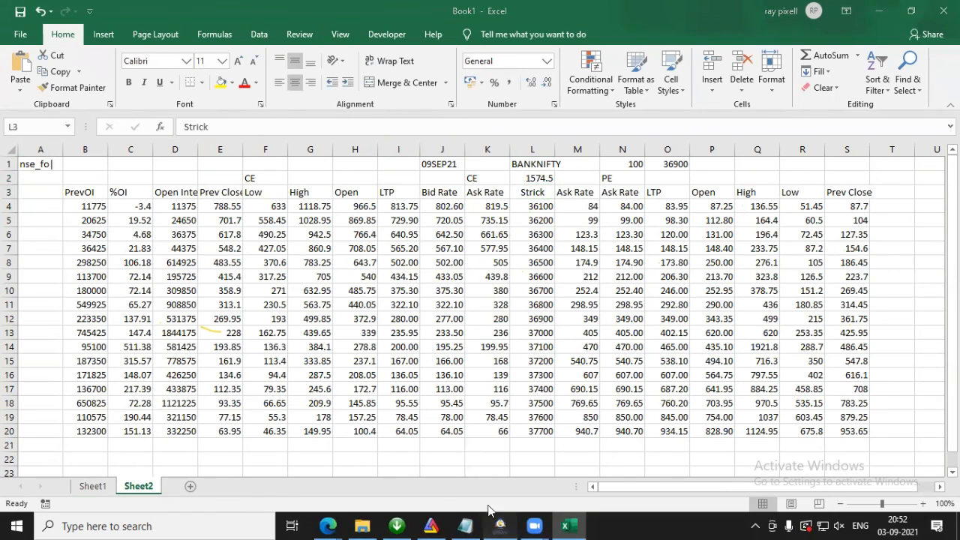
Step: Open the option chain for ADANIENT30SEP21FUT in NEST Trader to check its strike spacing, then return to Excel
left_click(501, 526)
right_click(47, 124)
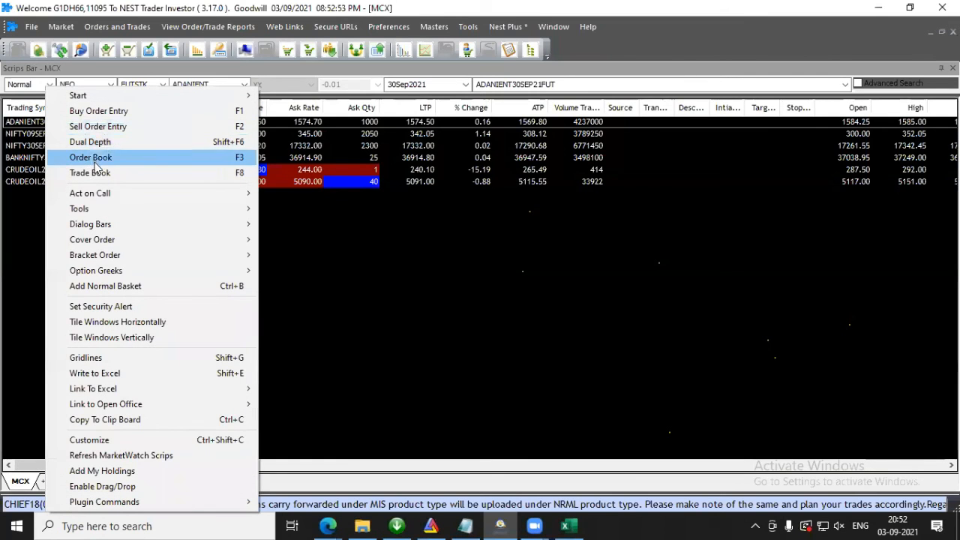
mouse_move(150, 208)
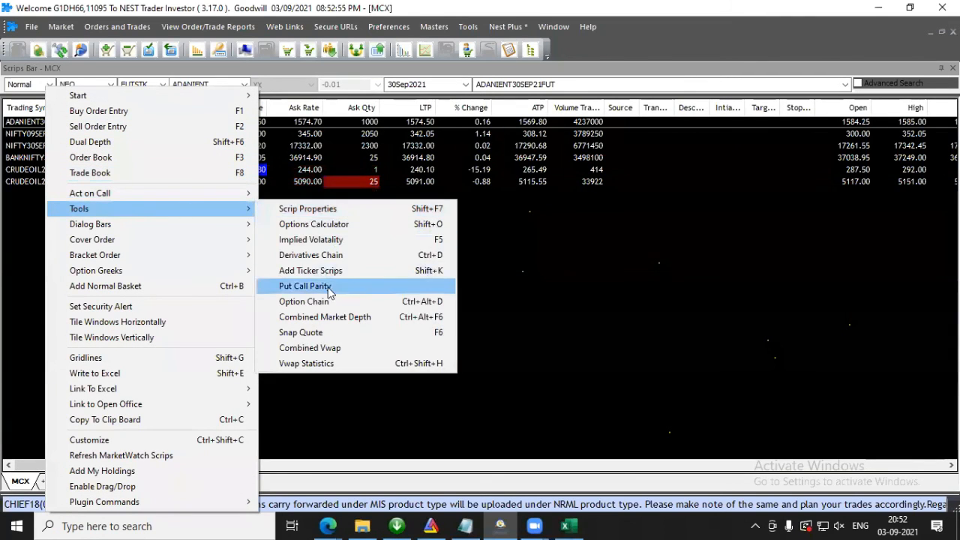
left_click(386, 302)
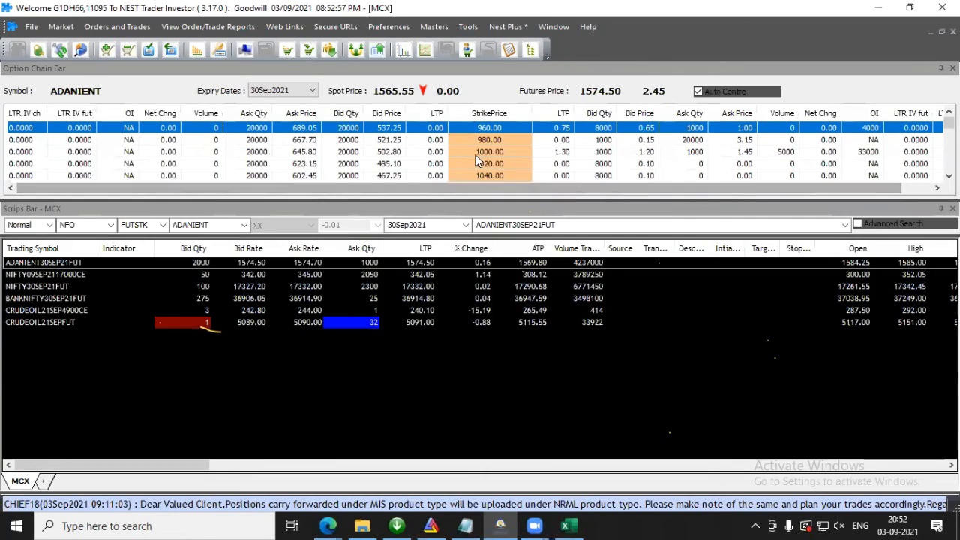
left_click(881, 8)
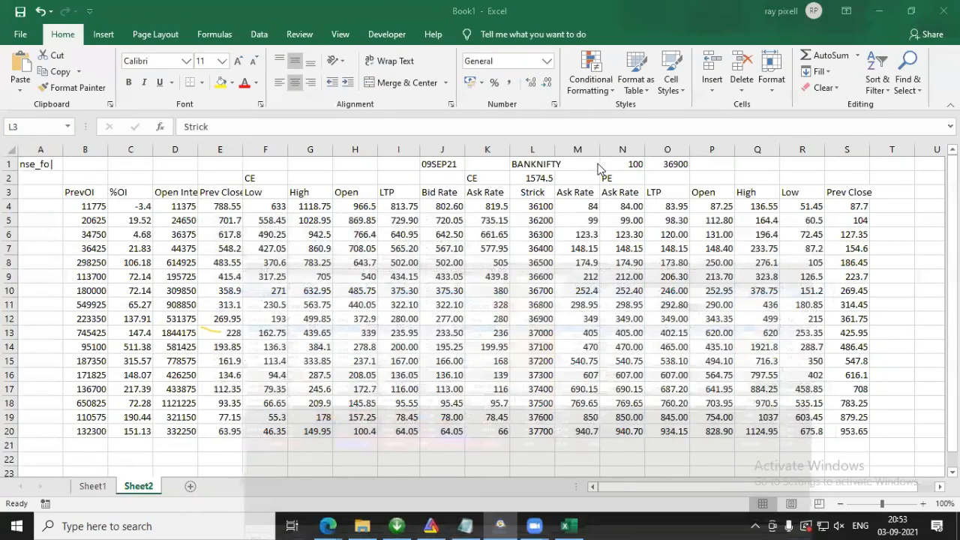
Step: Set the strike interval in N1 to 20 and the base strike in O1 to 1580
left_click(623, 161)
type("20")
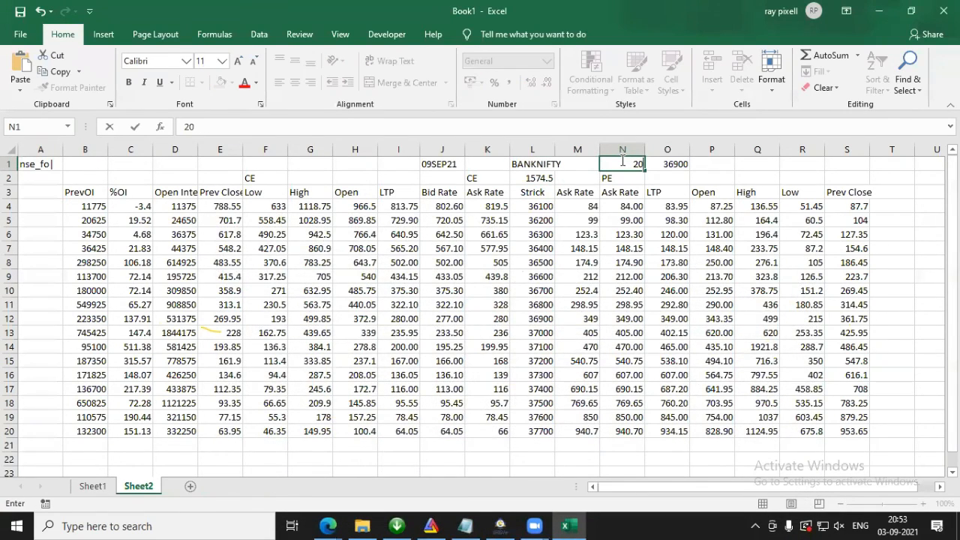
key("Return")
left_click(686, 163)
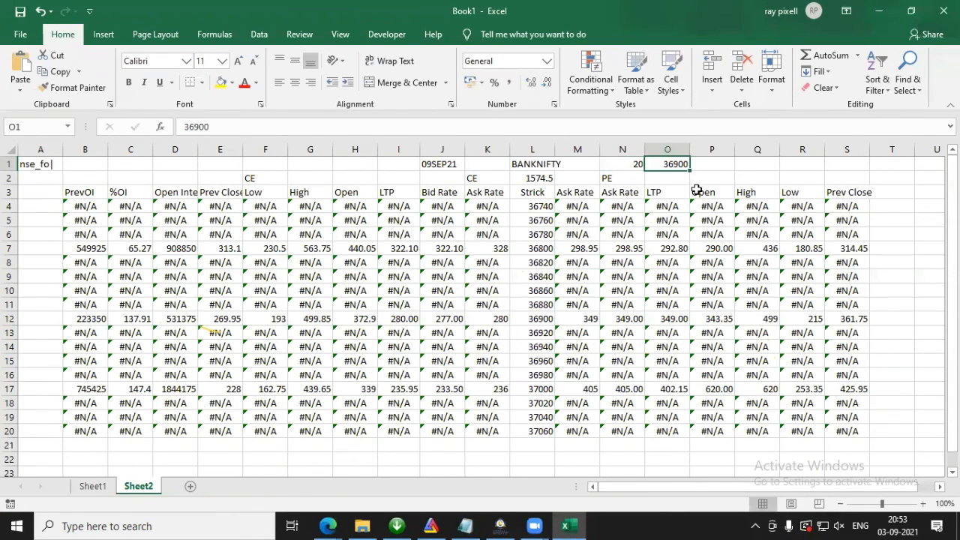
type("158")
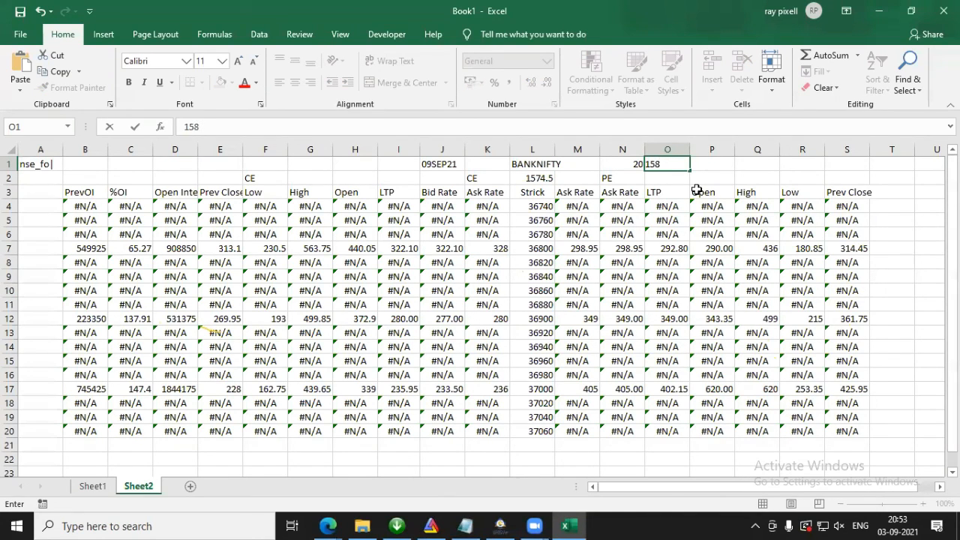
key("Return")
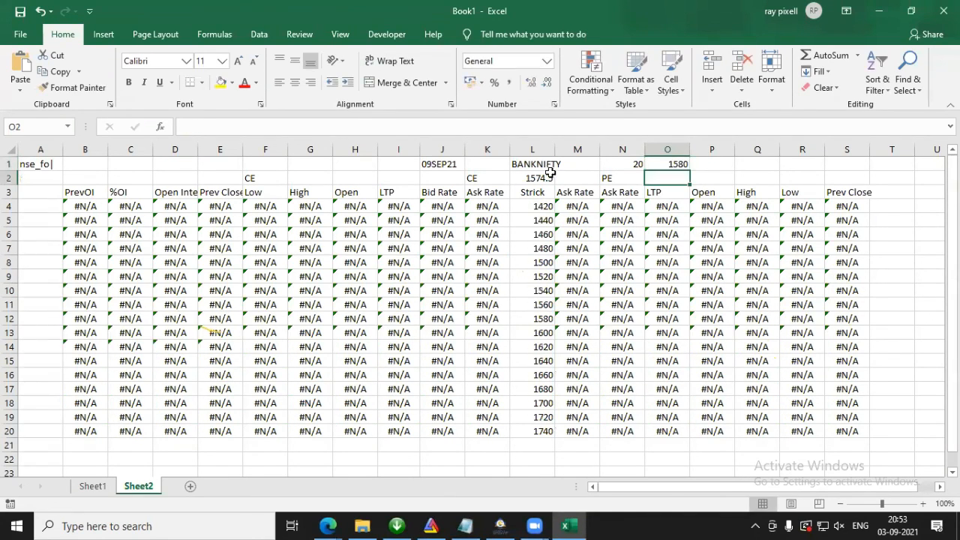
Step: Replace the symbol in Sheet2 cell L1 with ADANIENT, copied from the RTD formula in Sheet1 cell G2
left_click(553, 167)
left_click(94, 487)
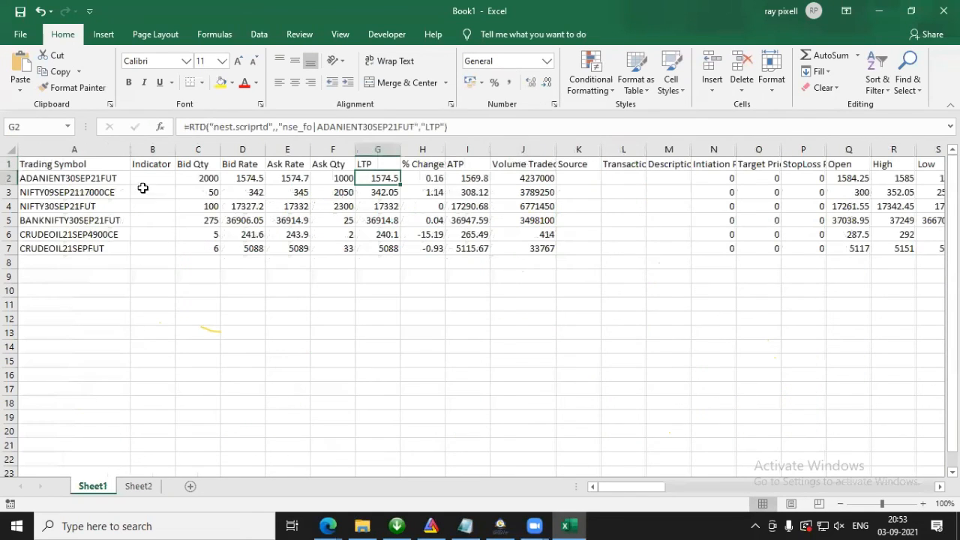
left_click_drag(363, 126, 317, 126)
key("ctrl+c")
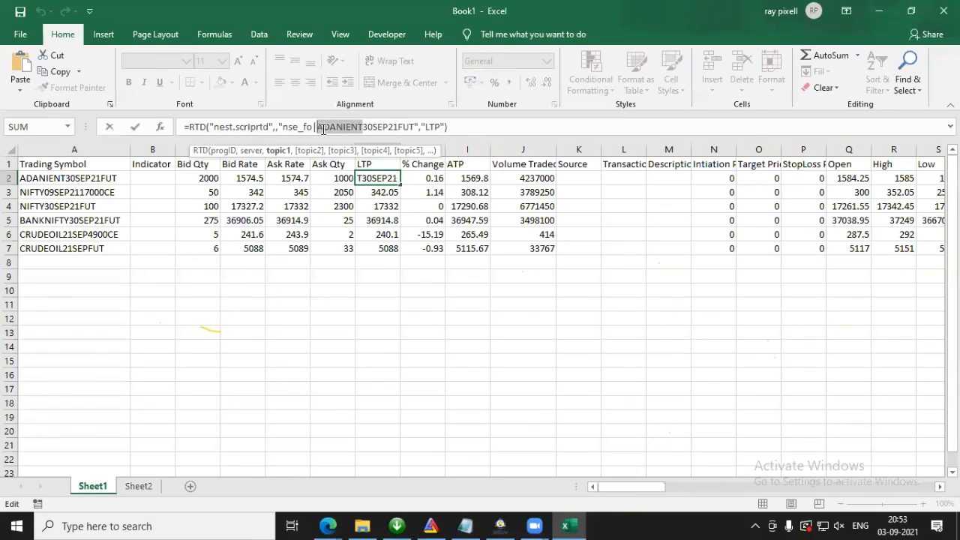
key("Escape")
left_click(150, 487)
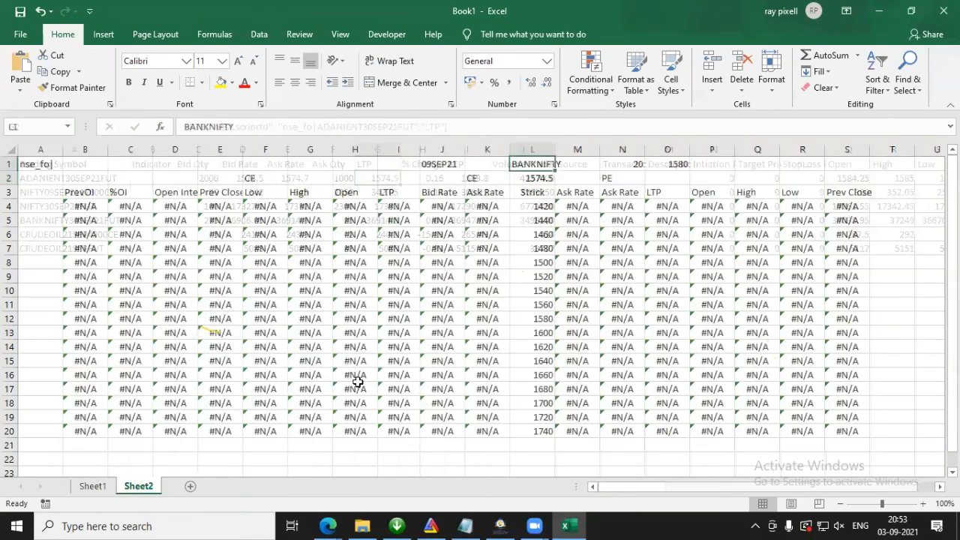
left_click_drag(450, 129, 11, 142)
key("ctrl+v")
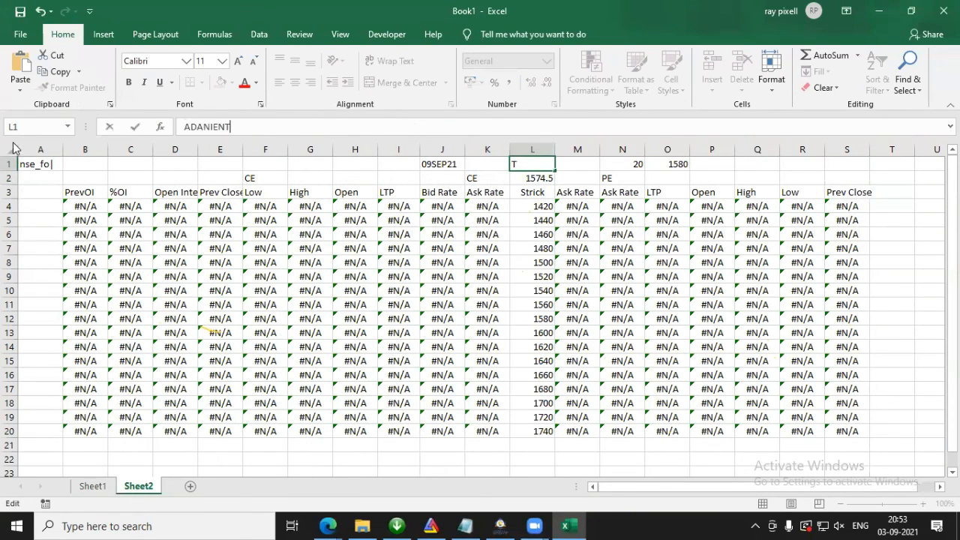
key("Return")
Step: Change the expiry in J1 to 30SEP21
double_click(431, 162)
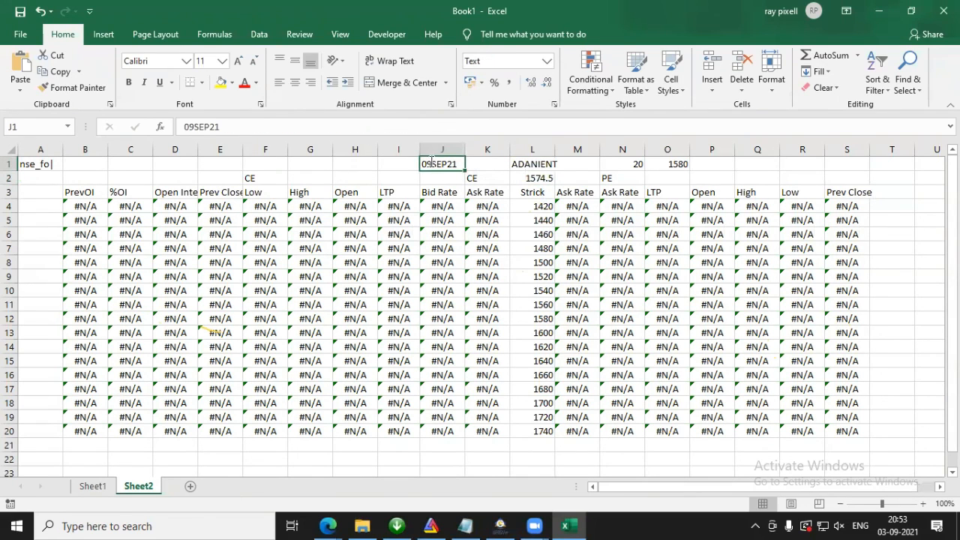
key("BackSpace")
key("BackSpace")
type("30")
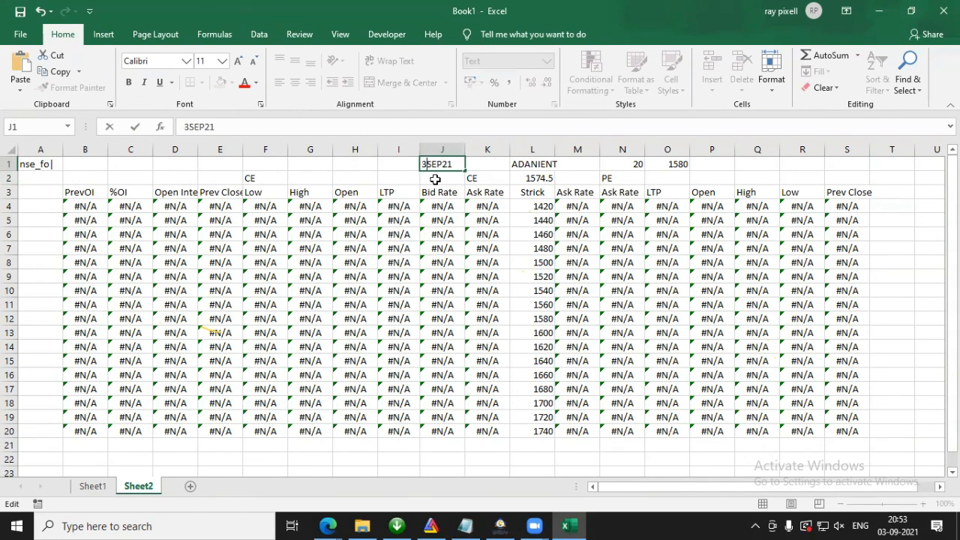
key("Return")
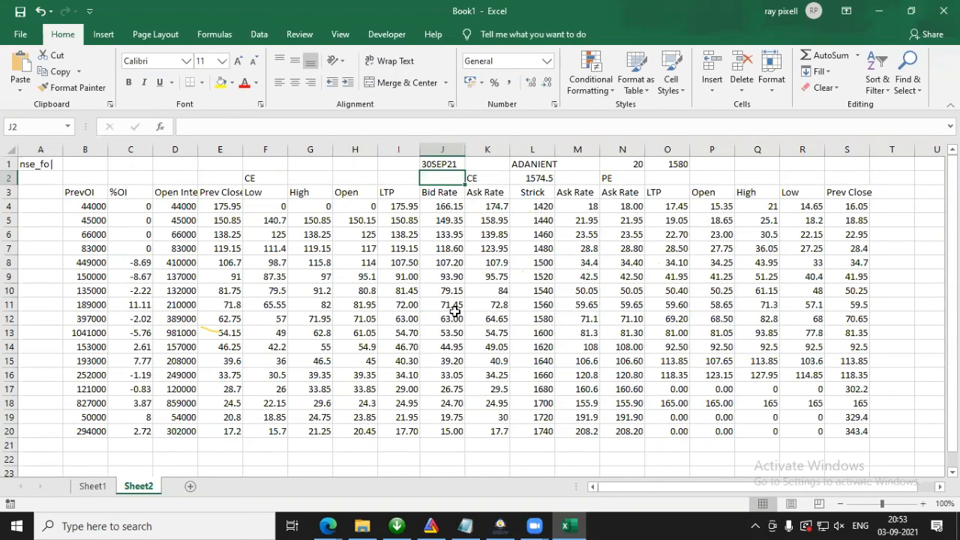
left_click(423, 70)
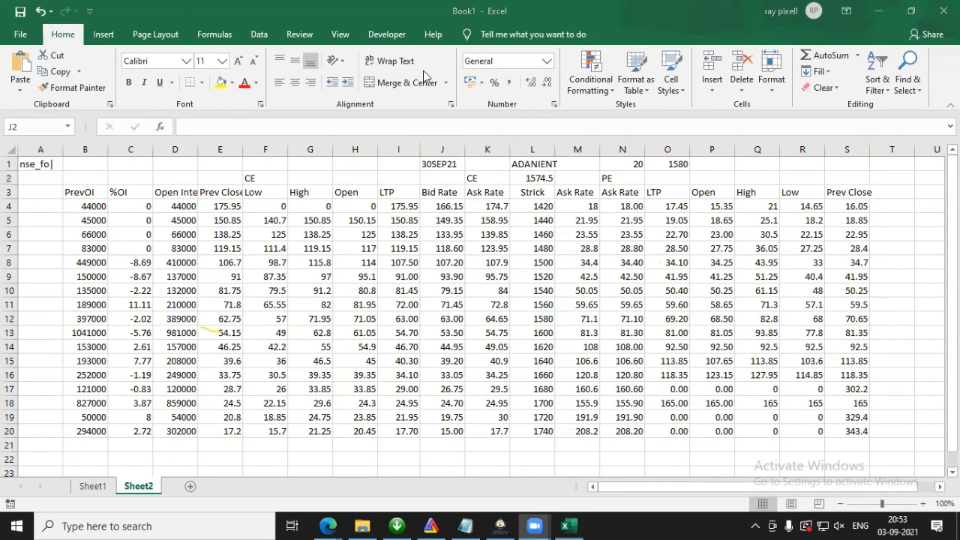